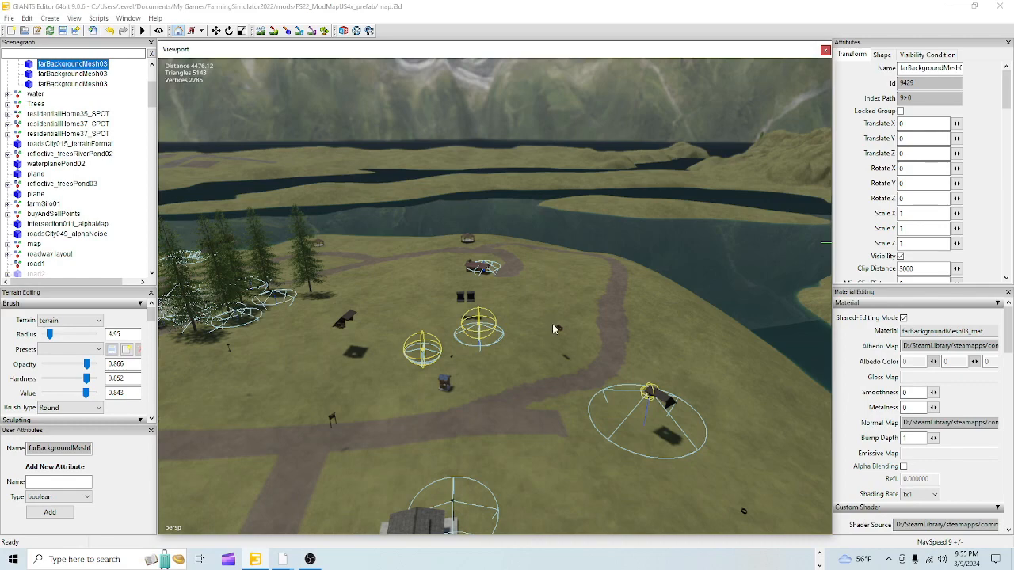
Step: Examine the town, mobile-home area and farm buildings across the map, including objects floating above the terrain
left_click_drag(552, 324, 268, 286, "alt")
scroll(454, 397, "up", 1)
left_click_drag(466, 418, 464, 404, "alt")
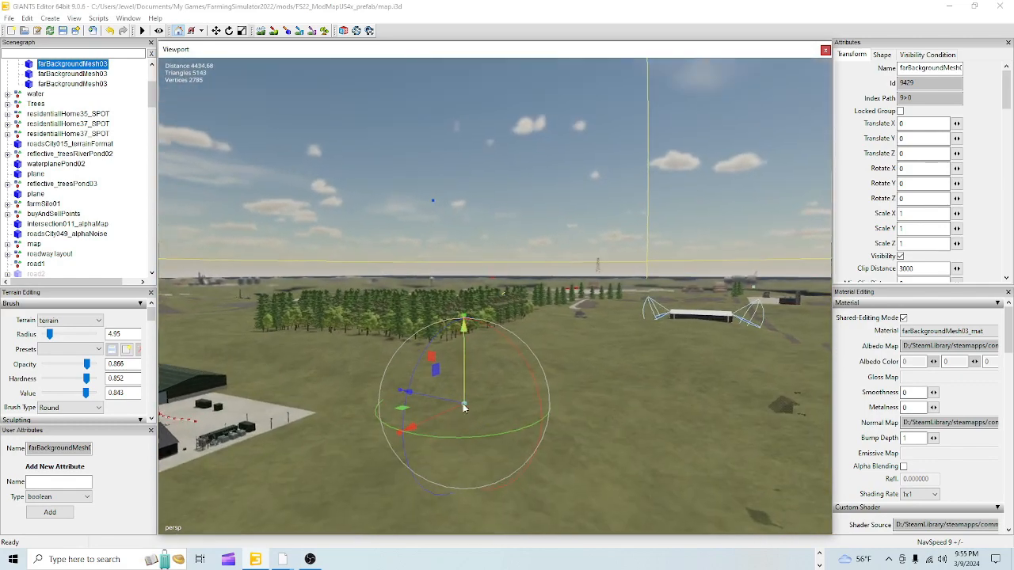
right_click_drag(464, 407, 911, 40, "alt")
right_click_drag(513, 390, 911, 16, "alt")
right_click_drag(583, 396, 1009, 3, "alt")
right_click_drag(419, 430, 911, 47, "alt")
right_click_drag(423, 422, 612, 301, "alt")
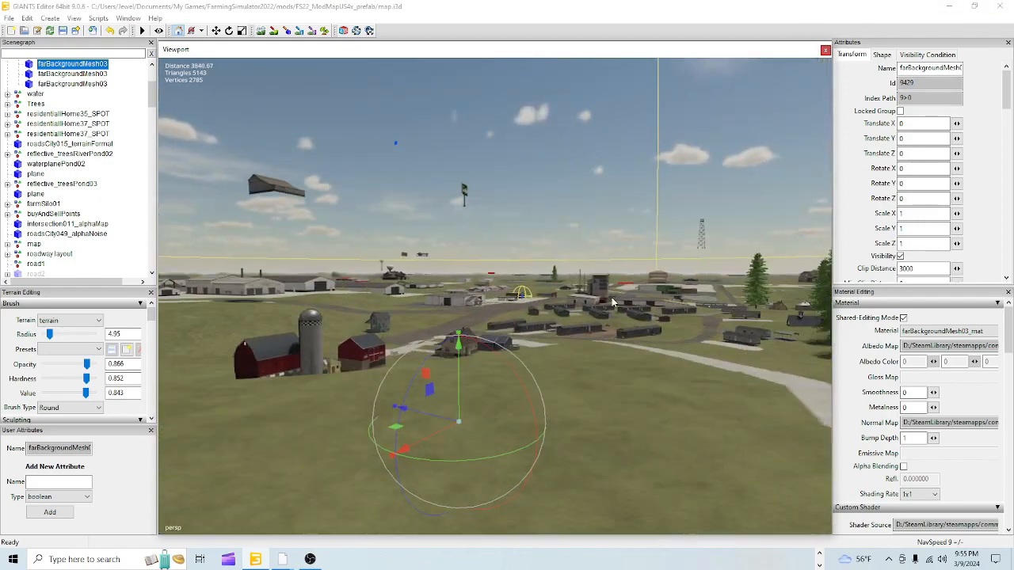
right_click_drag(487, 403, 765, 136, "alt")
right_click_drag(385, 370, 538, 308, "alt")
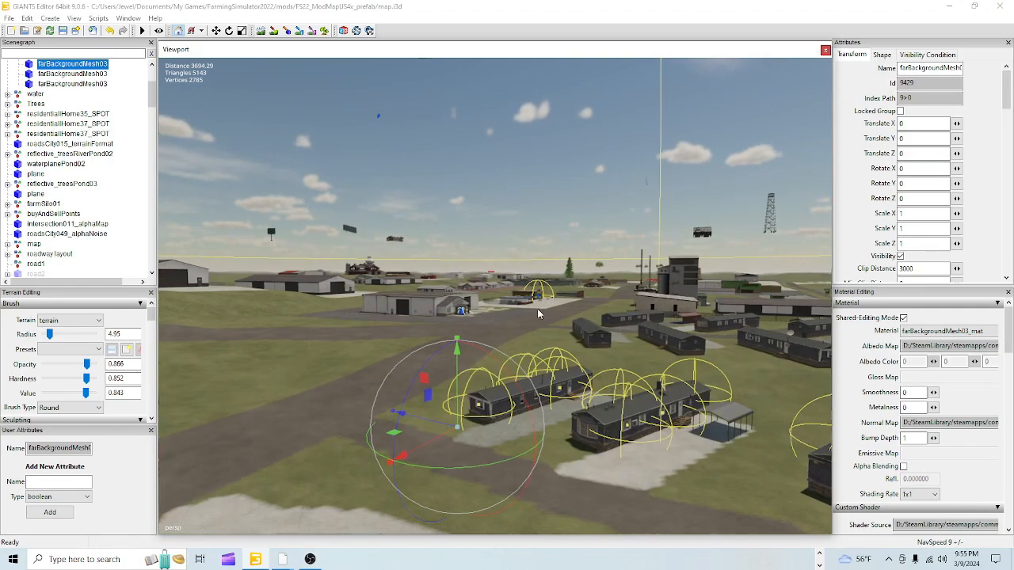
left_click_drag(359, 397, 391, 367, "alt")
right_click_drag(339, 440, 557, 332, "alt")
right_click_drag(412, 436, 867, 59, "alt")
left_click_drag(423, 241, 442, 315, "alt")
right_click_drag(329, 436, 915, 1, "alt")
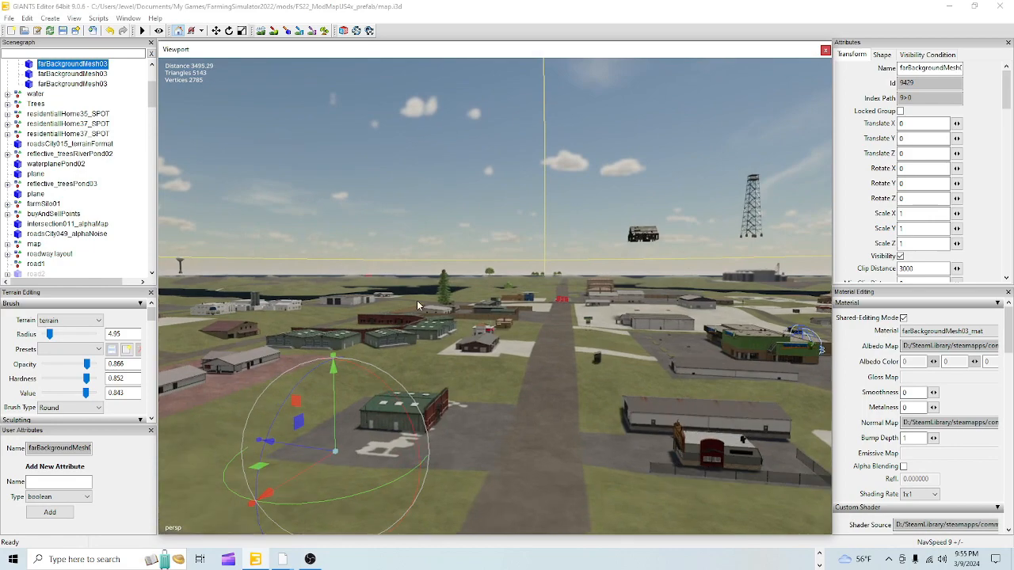
right_click_drag(308, 416, 679, 280, "alt")
left_click_drag(567, 358, 820, 380, "alt")
right_click_drag(404, 412, 525, 369, "alt")
right_click_drag(388, 349, 617, 190, "alt")
left_click_drag(461, 354, 504, 269, "alt")
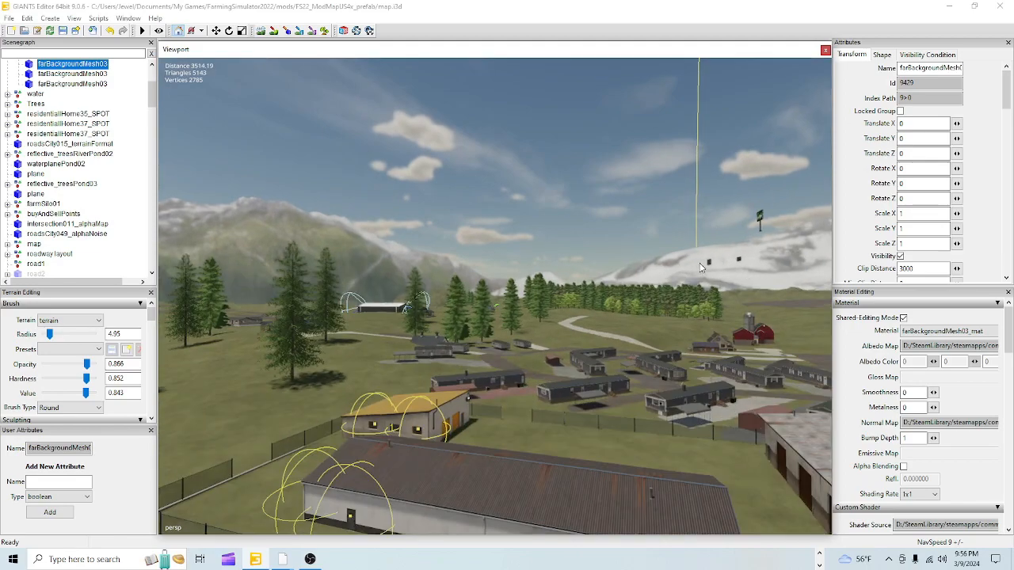
Step: Examine the countryside from the mobile homes to the lakeside park, checking its roads, trees, cabins and shelters
mouse_move(410, 407)
right_mouse_down("alt")
mouse_move(505, 268)
mouse_move(670, 287)
right_mouse_up("alt")
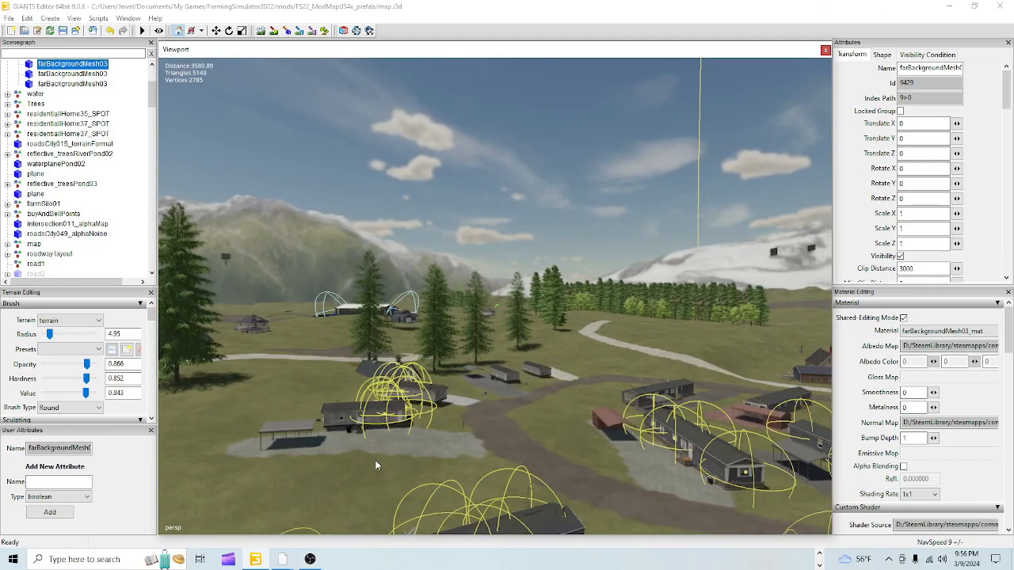
right_click_drag(376, 460, 614, 77, "alt")
right_click_drag(384, 373, 632, 224, "alt")
right_click_drag(347, 426, 502, 328, "alt")
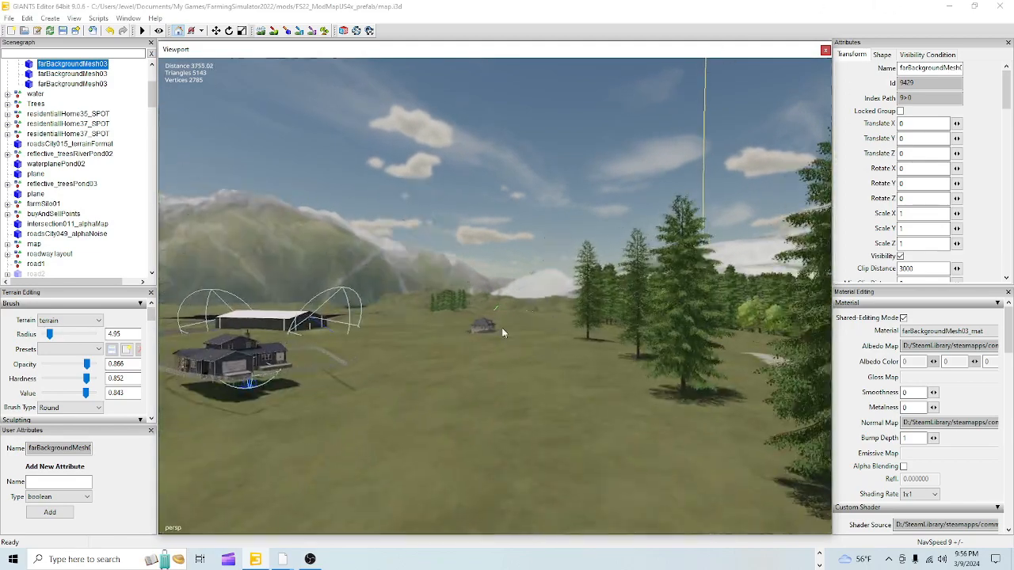
right_click_drag(429, 409, 479, 336, "alt")
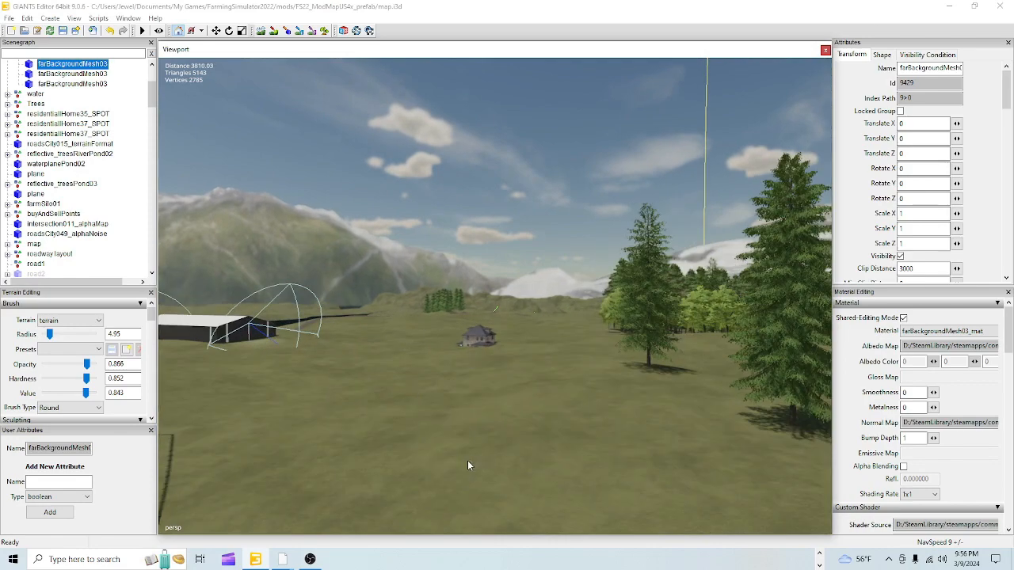
right_click_drag(467, 461, 649, 206, "alt")
left_click_drag(511, 420, 416, 403, "alt")
right_click_drag(416, 403, 546, 213, "alt")
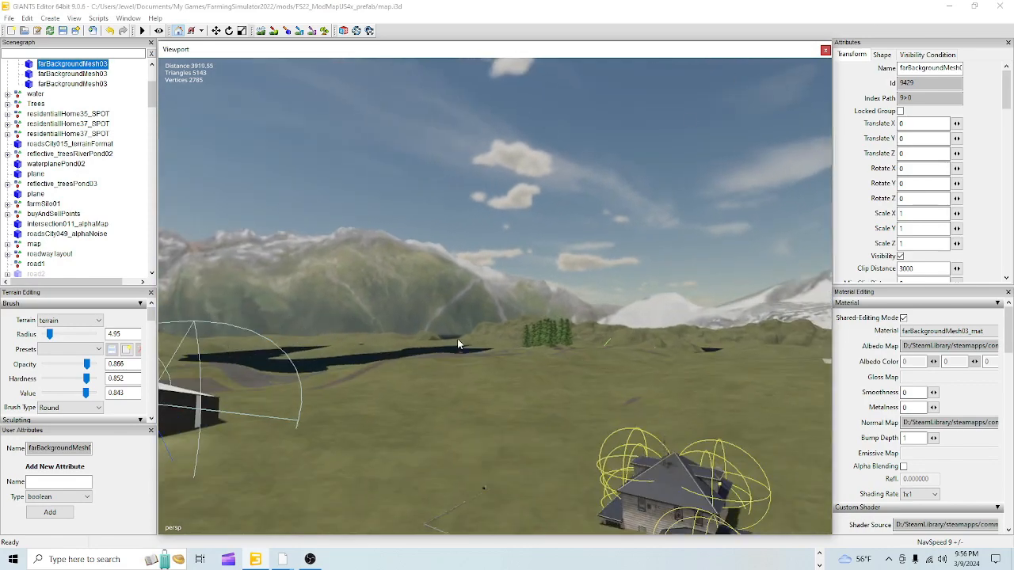
right_click_drag(342, 479, 668, 124, "alt")
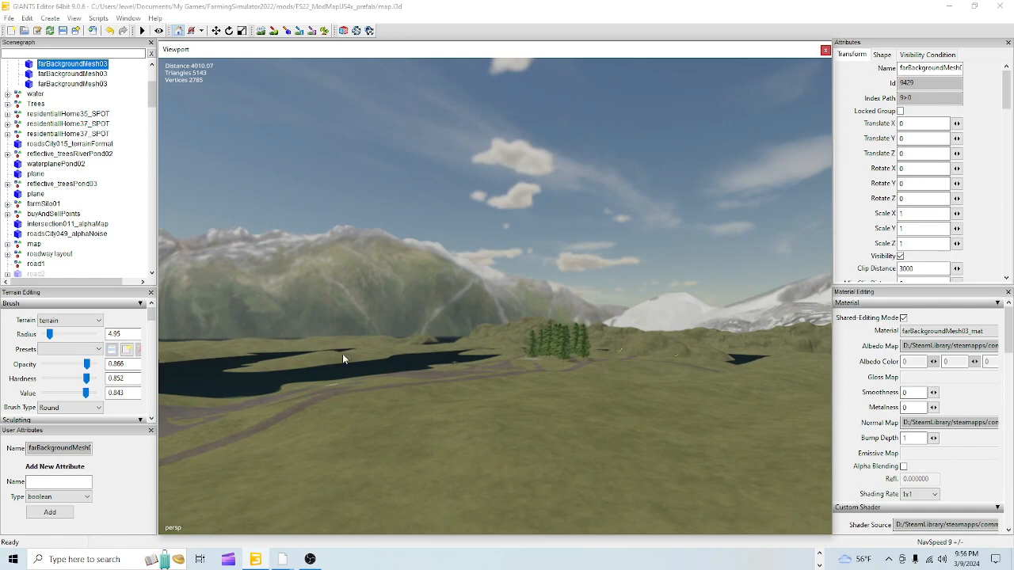
right_click_drag(347, 449, 662, 174, "alt")
right_click_drag(343, 463, 640, 150, "alt")
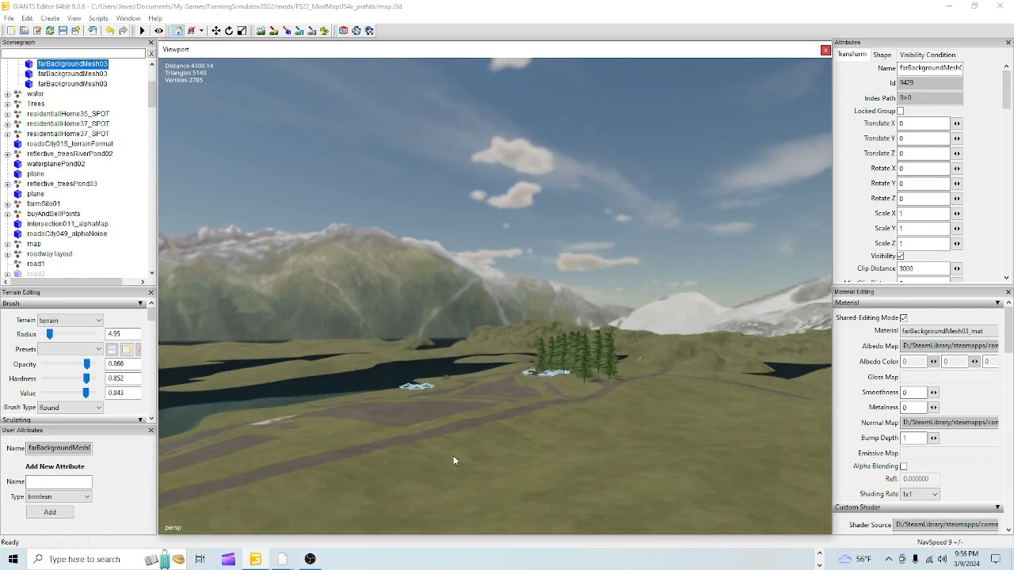
right_click_drag(453, 456, 705, 148, "alt")
right_click_drag(440, 419, 674, 162, "alt")
right_click_drag(359, 514, 774, 191, "alt")
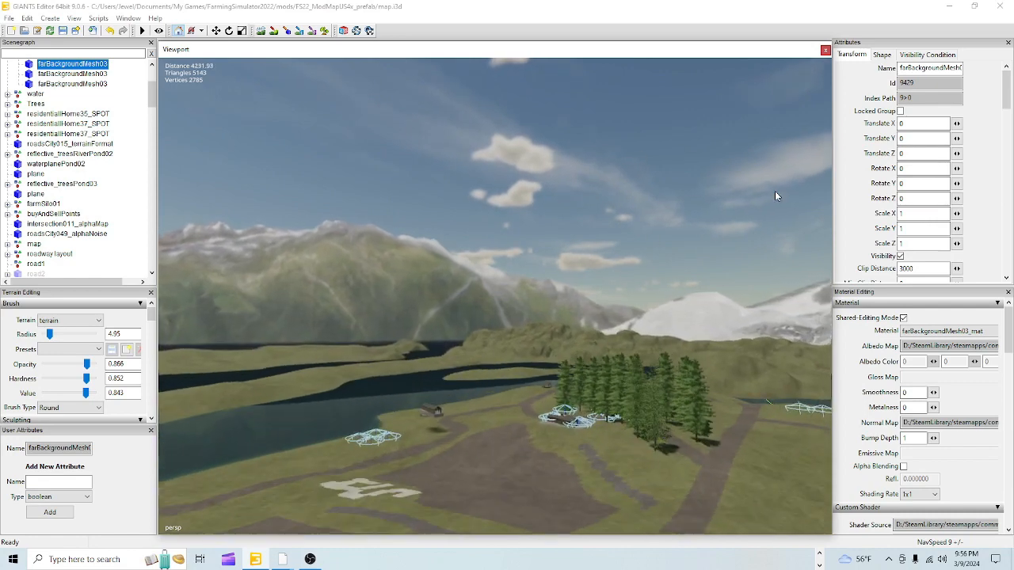
right_click_drag(548, 373, 842, 162, "alt")
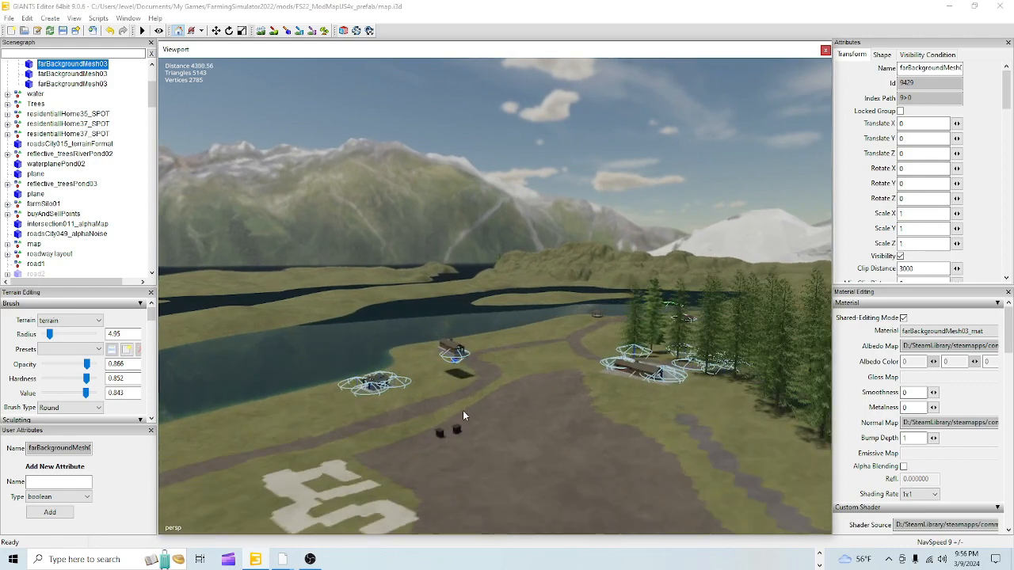
right_click_drag(463, 410, 681, 178, "alt")
right_click_drag(466, 342, 780, 150, "alt")
left_click_drag(520, 416, 562, 425, "alt")
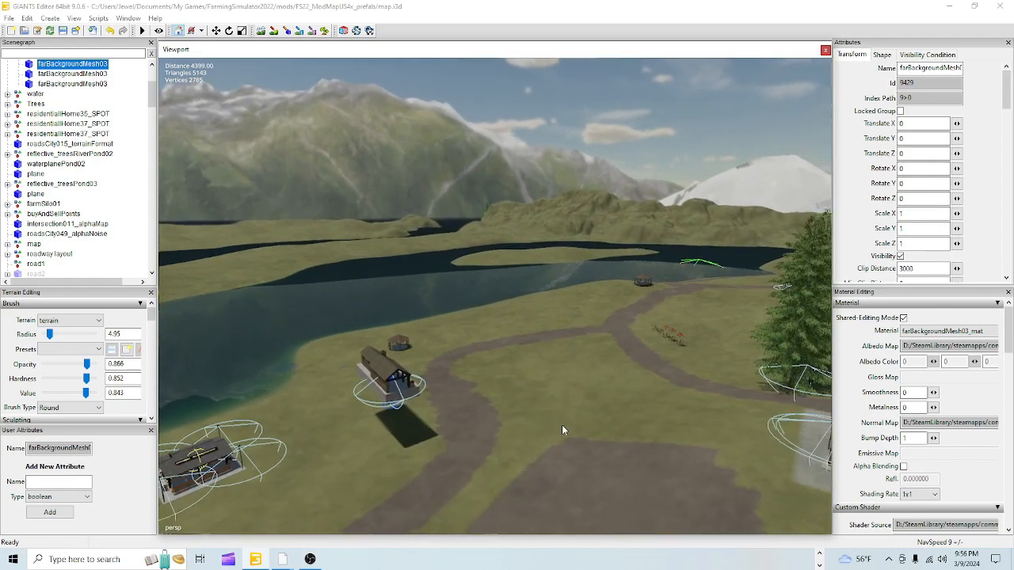
right_click_drag(483, 424, 690, 161, "alt")
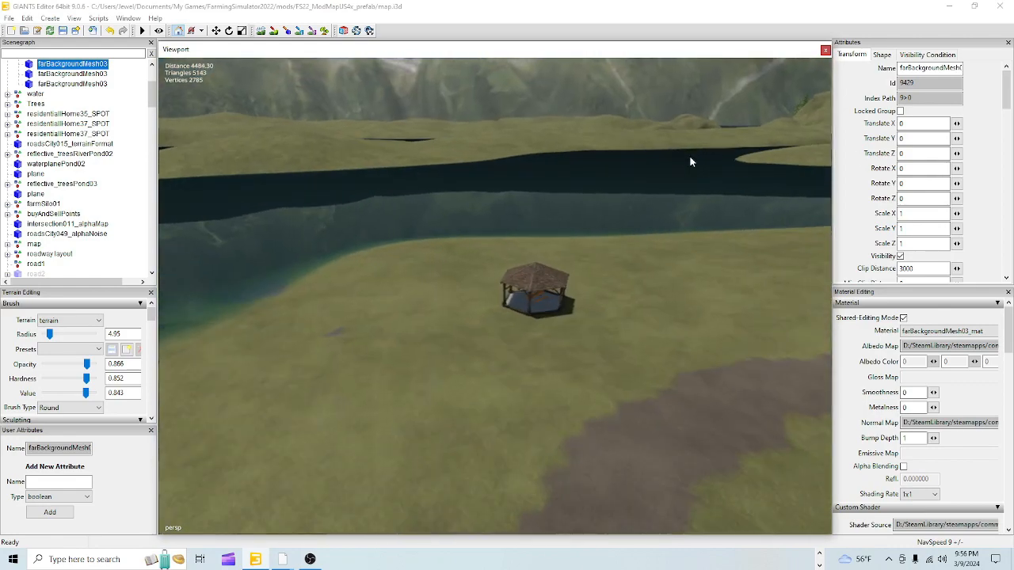
Step: Select the whole parkOffice_PLACE group of the log building floating above the lakeside ground
left_click_drag(583, 257, 361, 225, "alt")
left_click_drag(494, 202, 452, 246, "alt")
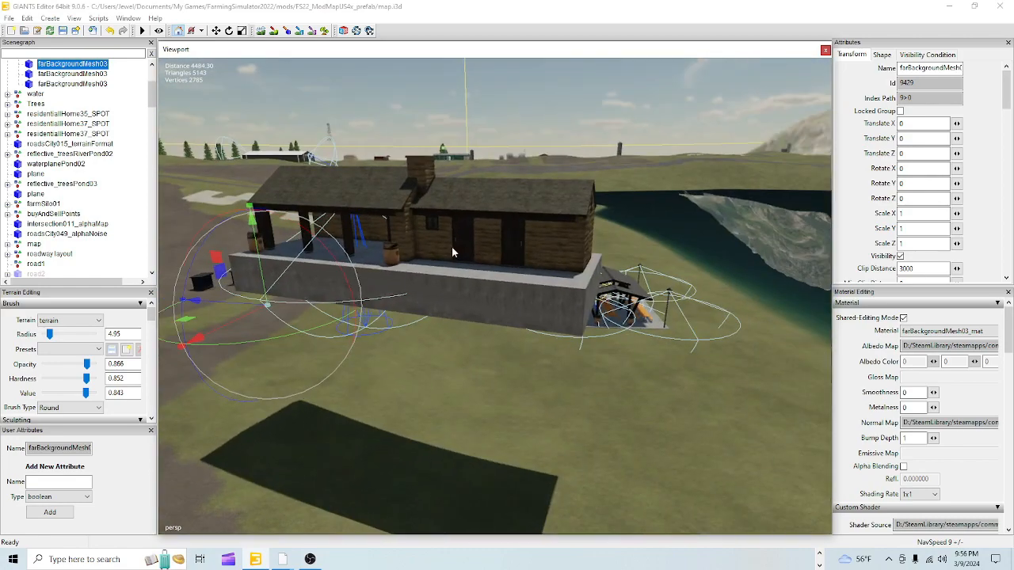
right_click_drag(452, 247, 569, 194, "alt")
left_click(529, 236)
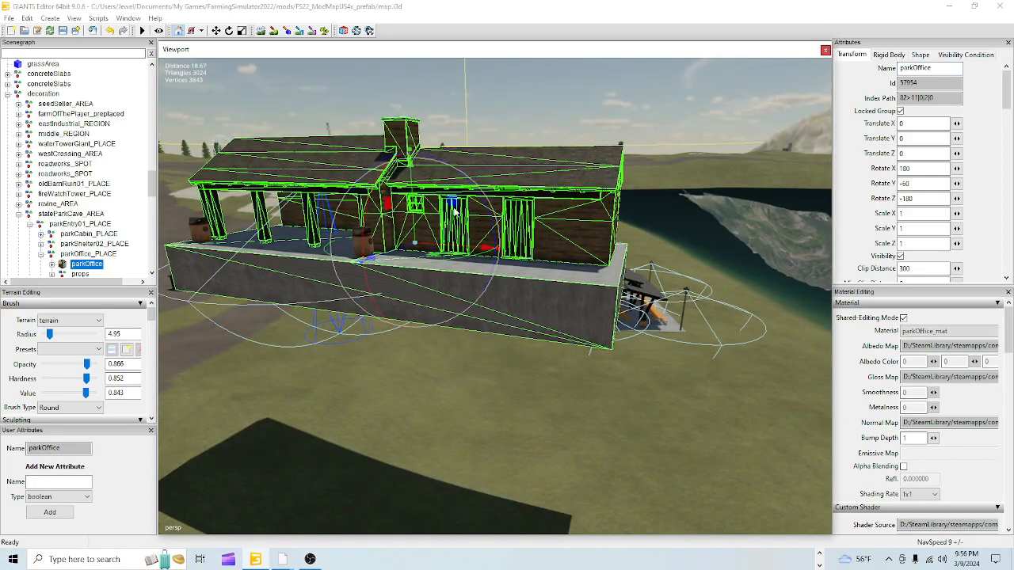
left_click(107, 256)
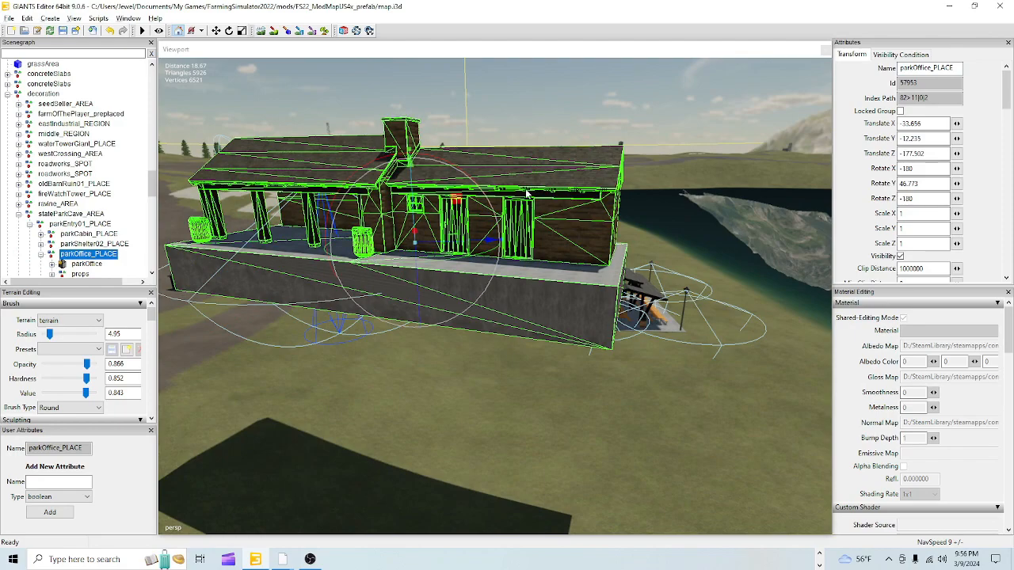
Step: Relocate the park office group onto the open grass beside the dirt path near the lake, at about X -7.69, Y -8.98, Z 17.80
right_click_drag(468, 335, 412, 483, "alt")
left_click_drag(484, 477, 425, 497, "alt")
left_click_drag(323, 527, 240, 498, "alt")
scroll(240, 497, "down", 4)
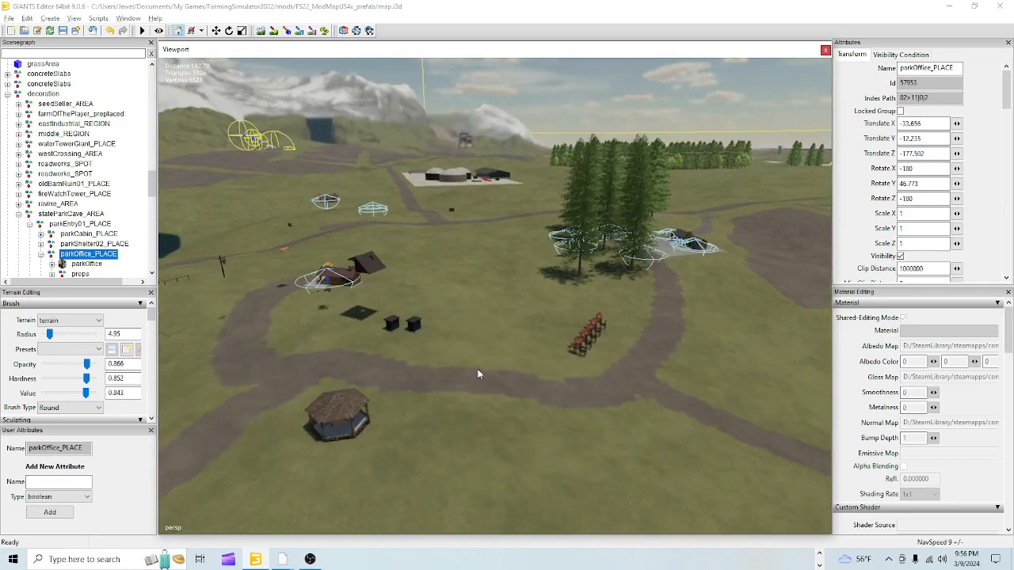
scroll(322, 488, "down", 3)
left_click_drag(322, 488, 460, 456, "alt")
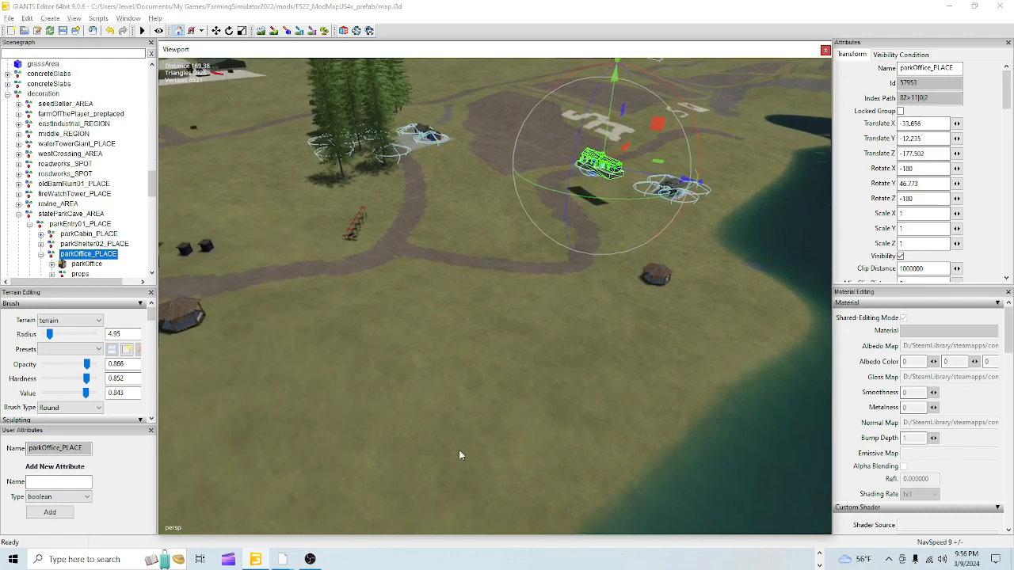
left_click_drag(506, 195, 383, 317, "alt")
left_click_drag(535, 391, 467, 339, "alt")
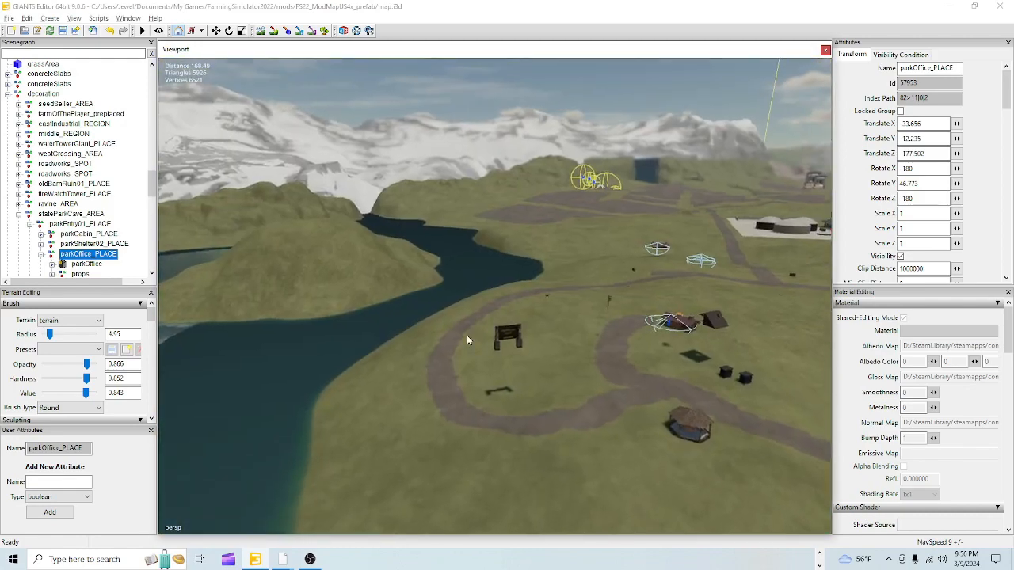
scroll(406, 347, "up", 5)
left_click_drag(434, 376, 869, 292, "alt")
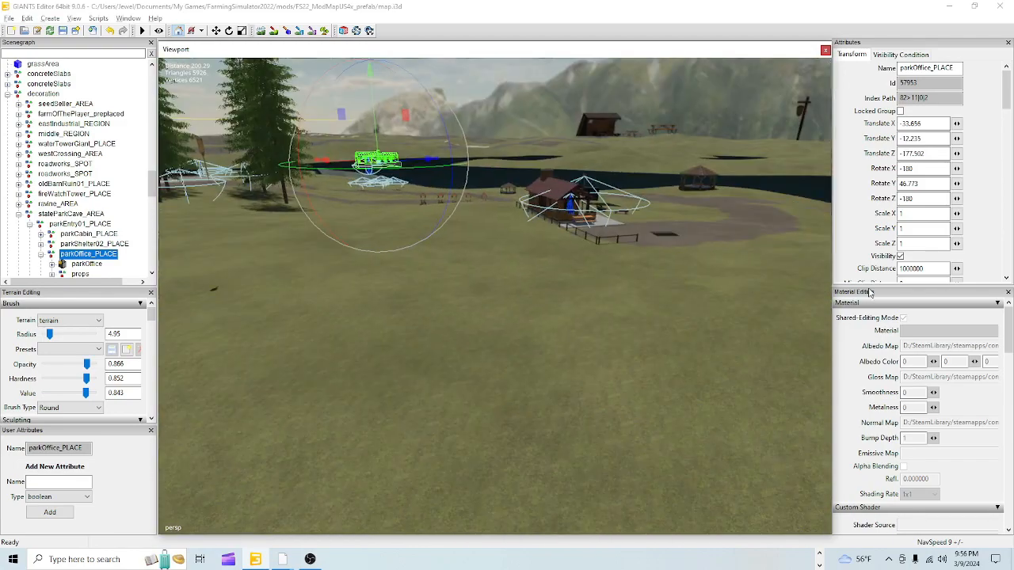
scroll(459, 330, "down", 3)
left_click_drag(459, 331, 487, 164, "alt")
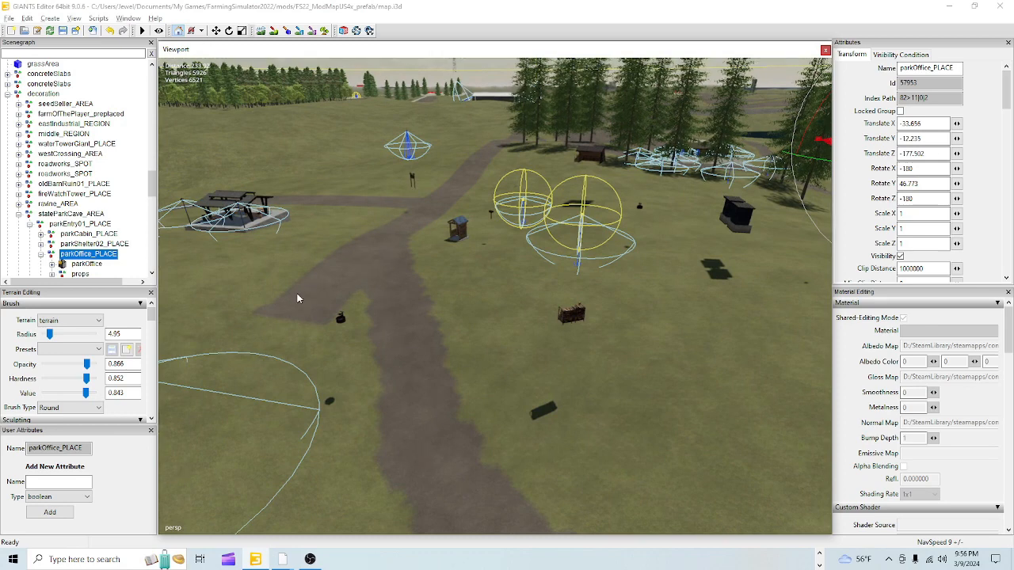
left_click_drag(335, 317, 494, 231, "alt")
left_click_drag(520, 374, 501, 336, "alt")
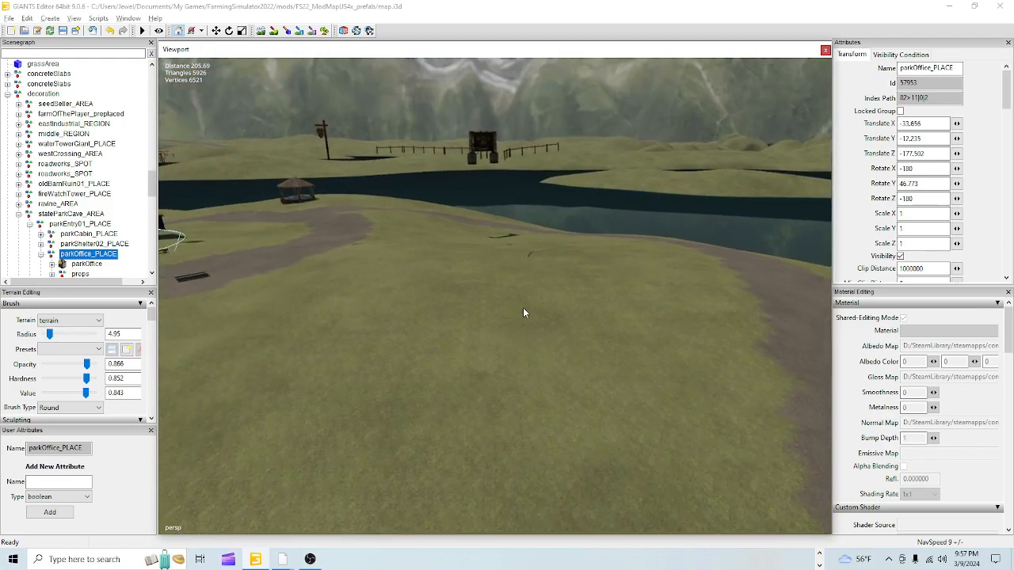
key("ctrl+b")
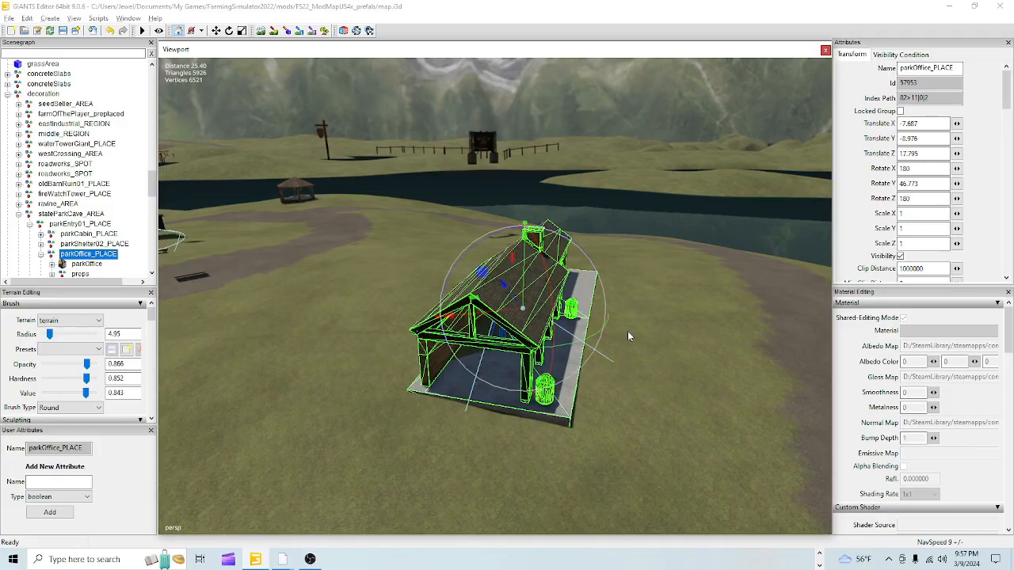
Step: Rotate the park office around its vertical axis to about 35.9 degrees
scroll(598, 422, "up", 5)
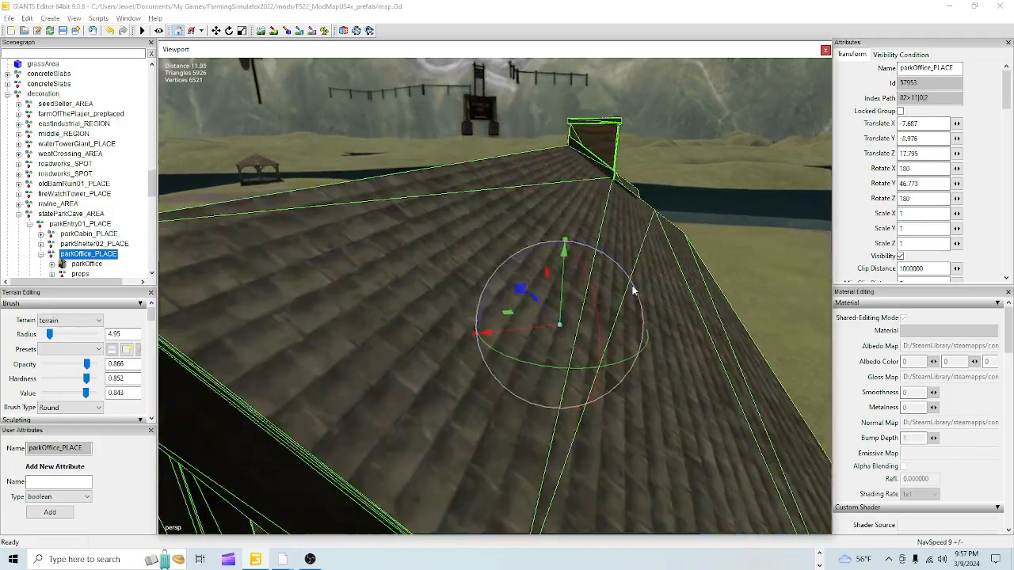
left_click_drag(633, 289, 448, 328, "alt")
scroll(420, 396, "down", 4)
left_click_drag(402, 433, 482, 475, "alt")
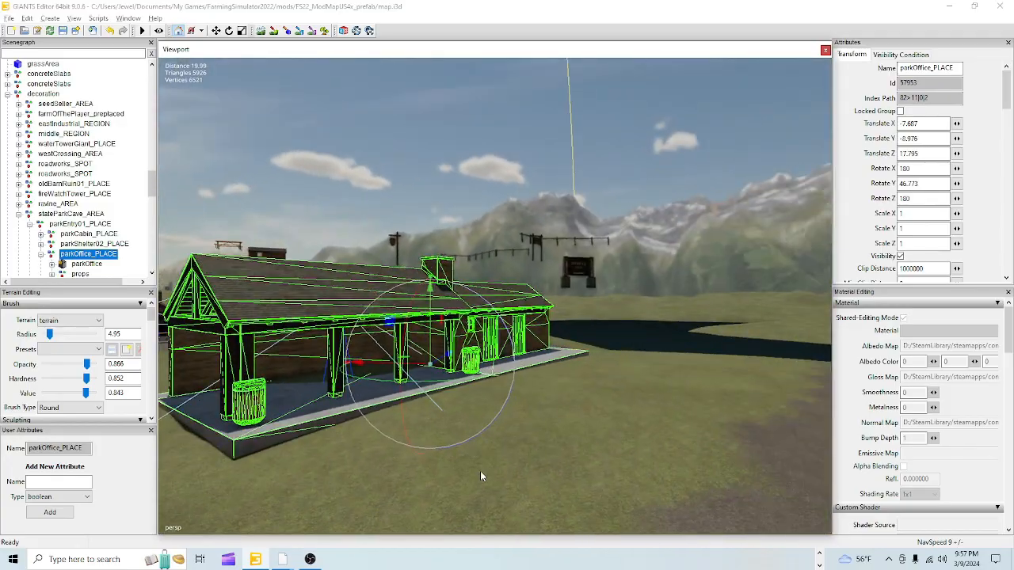
scroll(523, 459, "up", 4)
left_click_drag(606, 396, 446, 301, "alt")
scroll(362, 425, "down", 5)
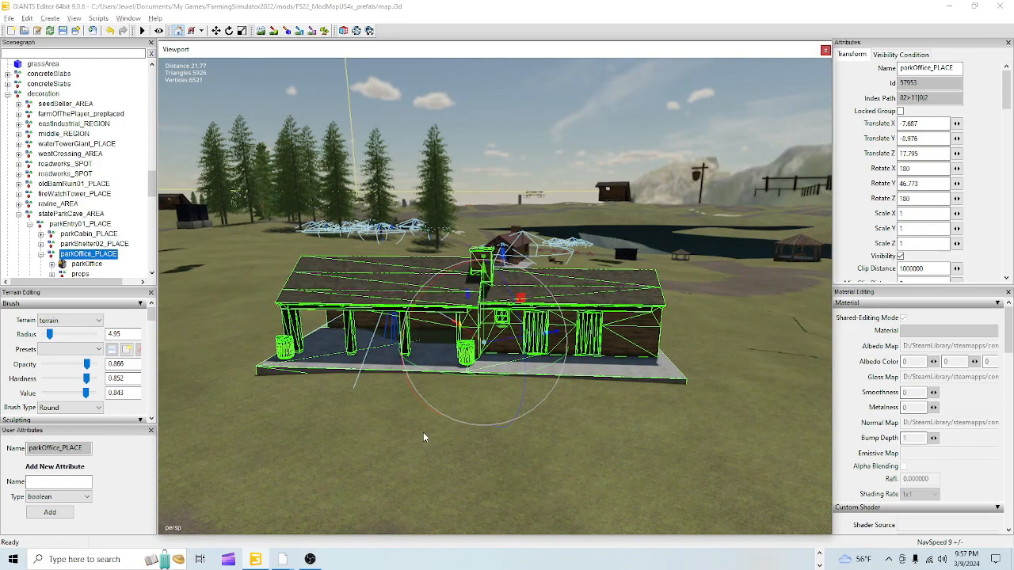
left_click_drag(477, 375, 283, 349)
Step: Rotate the park office around its vertical axis to about 56.1 degrees
scroll(654, 331, "up", 5)
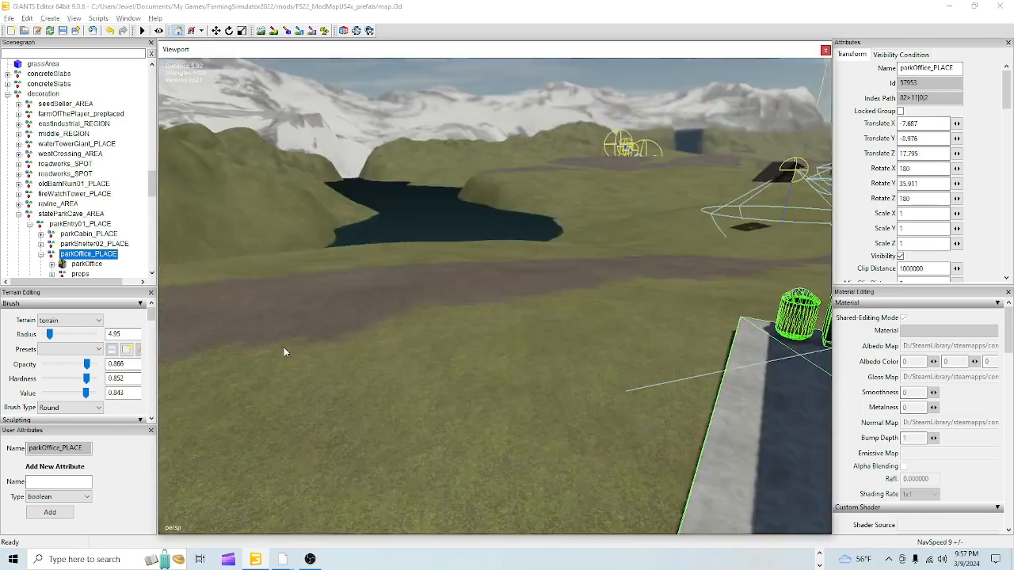
scroll(356, 466, "down", 7)
scroll(475, 352, "up", 2)
left_click_drag(397, 454, 514, 481, "alt")
scroll(328, 439, "down", 3)
scroll(475, 467, "down", 4)
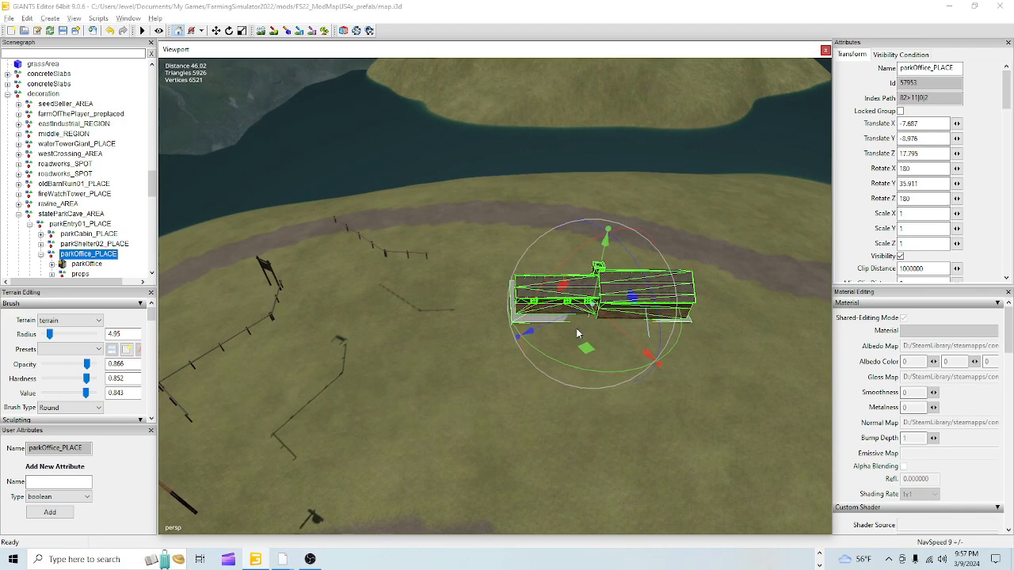
left_click_drag(583, 370, 455, 398)
Step: Turn the park office to about -25.3 degrees around Y and shift it to about X -12.37, Z 19.39 beside the dirt path
scroll(491, 357, "up", 4)
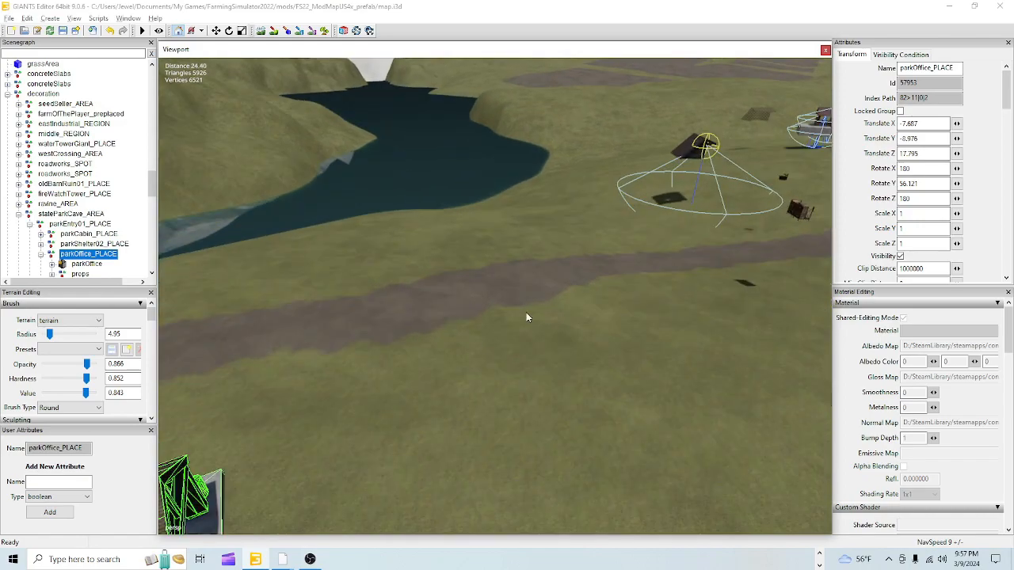
left_click_drag(526, 318, 495, 395, "alt")
right_click_drag(495, 394, 589, 339, "alt")
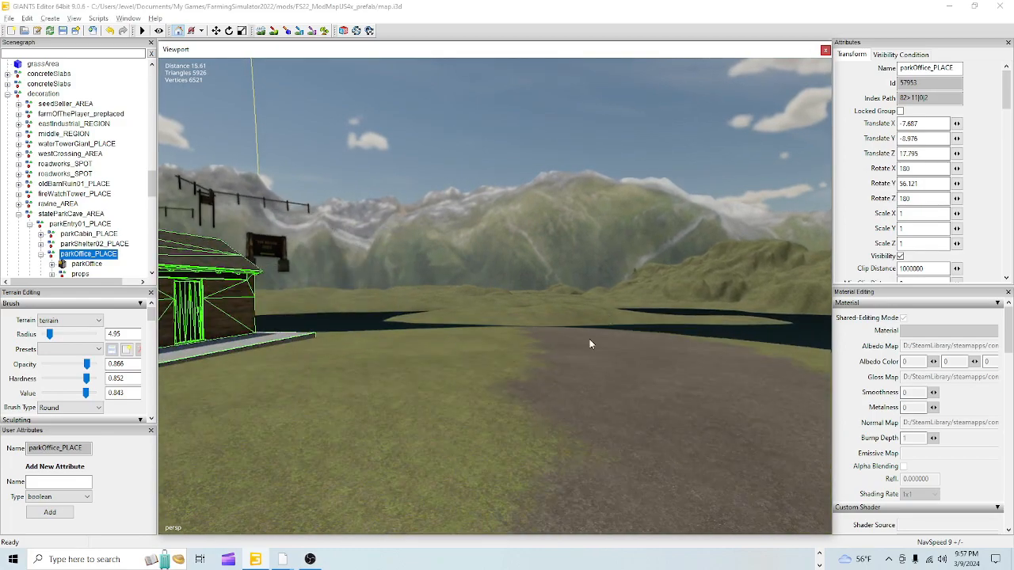
left_click_drag(589, 339, 444, 423, "alt")
right_click_drag(608, 314, 449, 411, "alt")
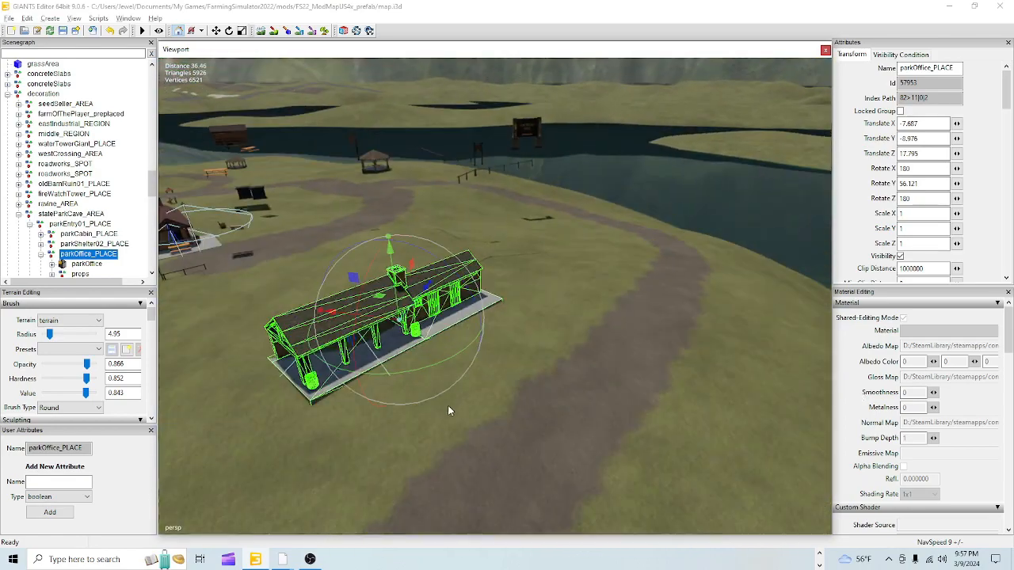
left_click_drag(429, 367, 505, 301)
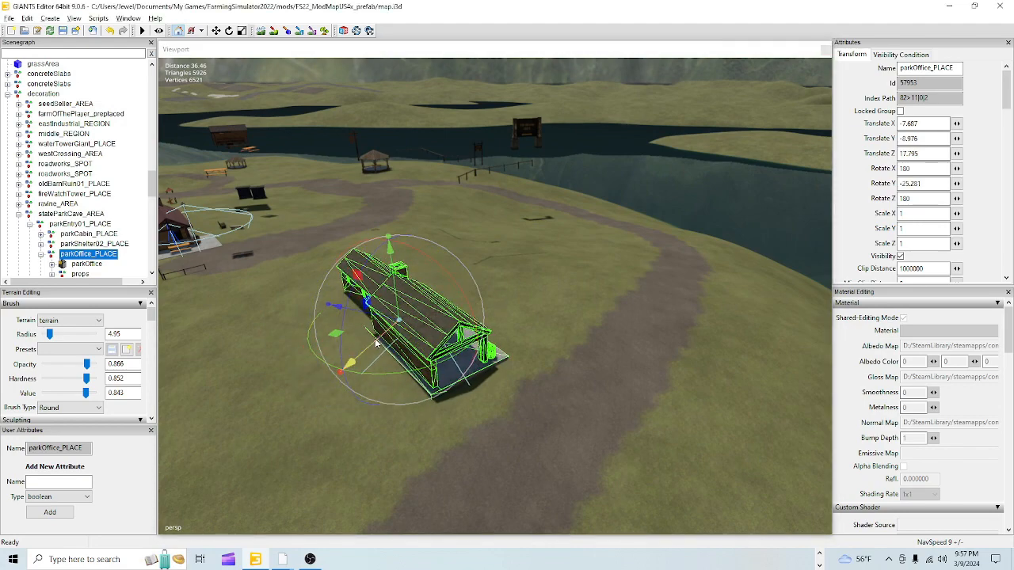
left_click_drag(376, 341, 338, 381)
left_click_drag(507, 361, 466, 239, "alt")
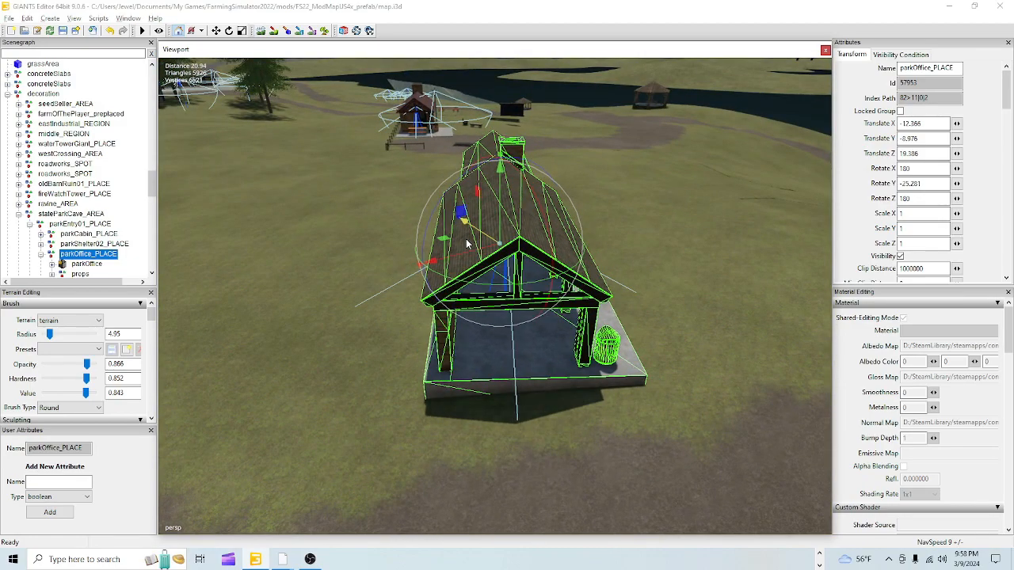
Step: Examine the park office's placement and surroundings, including the nearby shelter, floating fences and signs
left_click_drag(475, 376, 406, 456, "alt")
scroll(406, 456, "up", 4)
left_click_drag(501, 411, 532, 412, "alt")
scroll(514, 374, "up", 6)
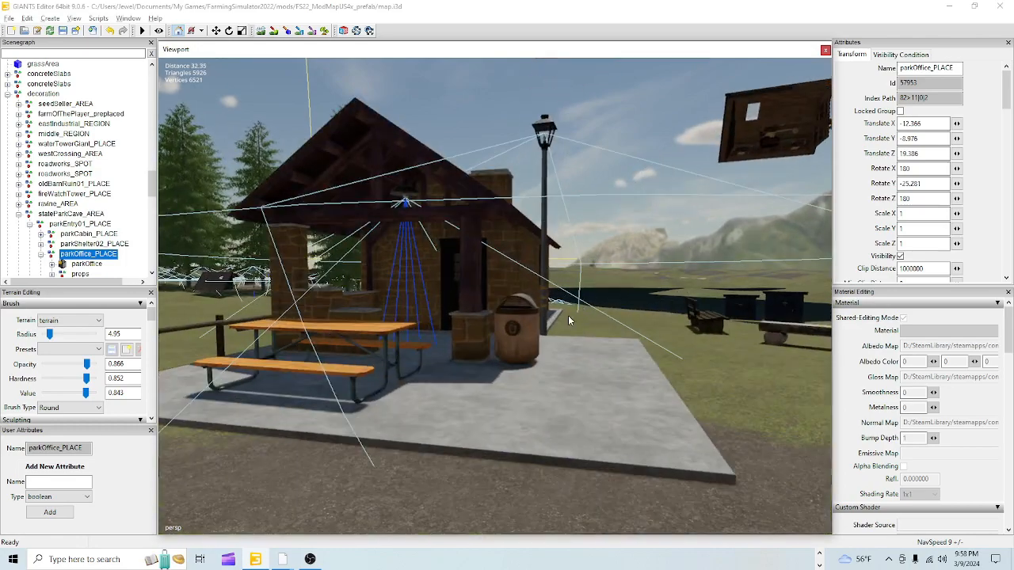
left_click_drag(568, 316, 325, 379, "alt")
scroll(374, 432, "down", 4)
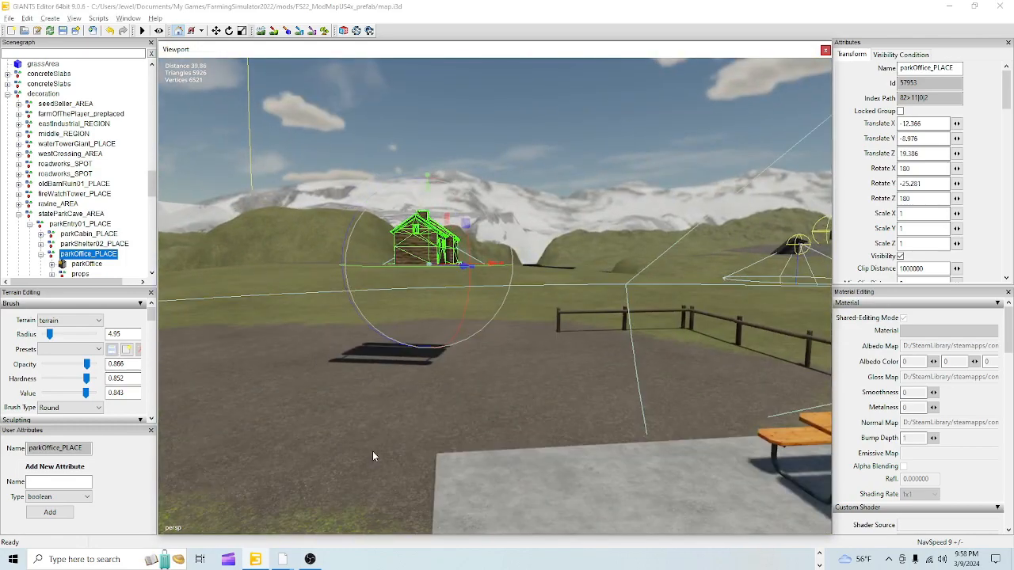
left_click_drag(414, 412, 663, 434, "alt")
scroll(354, 425, "up", 4)
scroll(462, 409, "down", 3)
left_click_drag(460, 407, 548, 474, "alt")
scroll(547, 475, "down", 5)
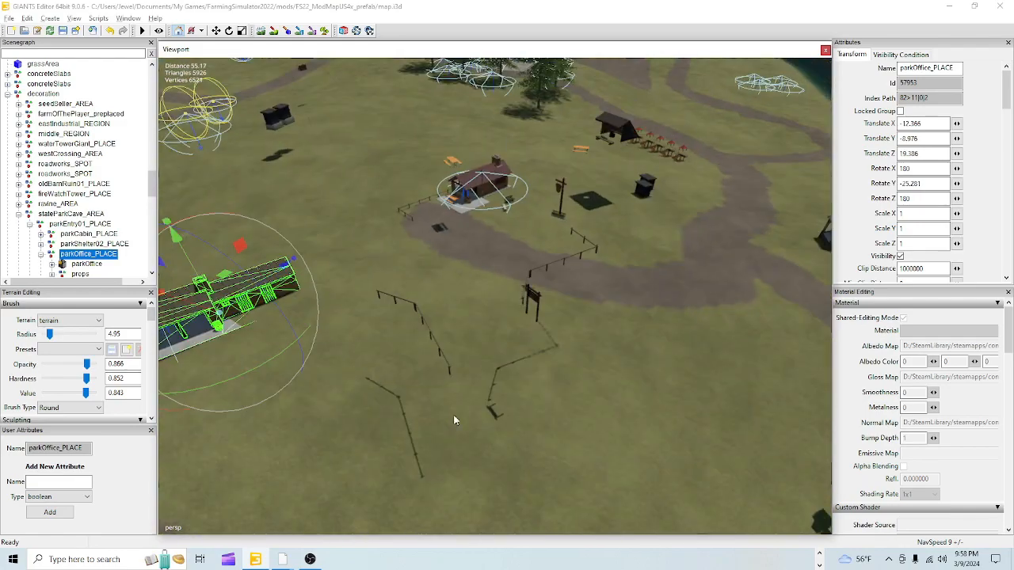
left_click_drag(455, 417, 452, 406, "alt")
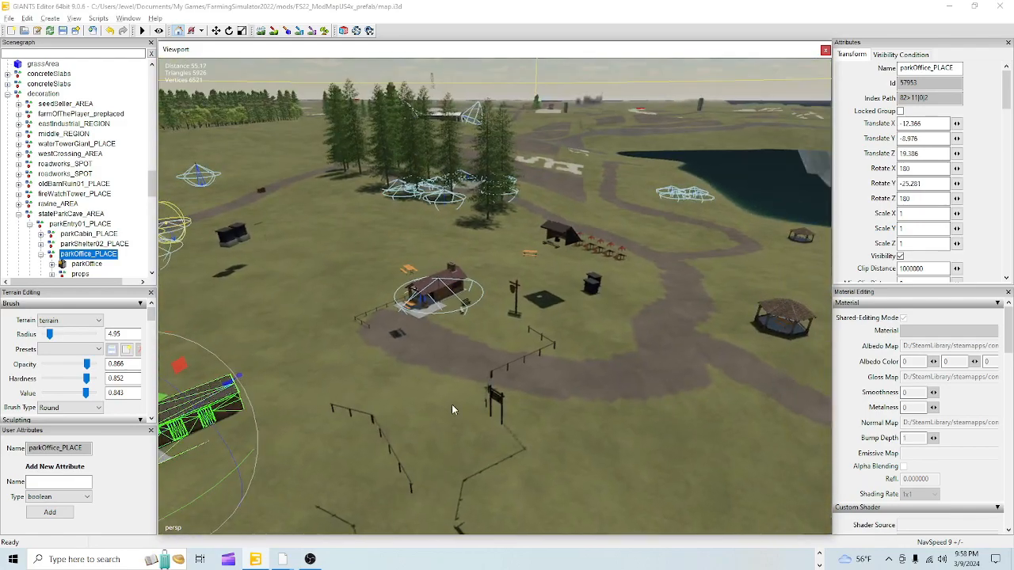
Step: Duplicate a spruce from the grove and place the copy beside the park office at about X 1475.68, Y 61.41, Z -1099.35
left_click(488, 217)
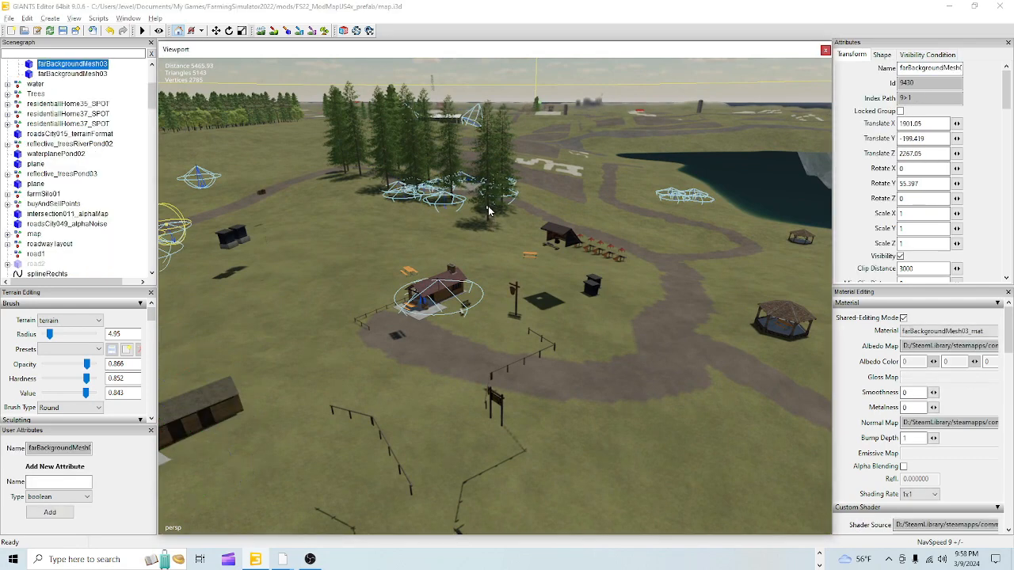
left_click_drag(488, 212, 527, 367, "alt")
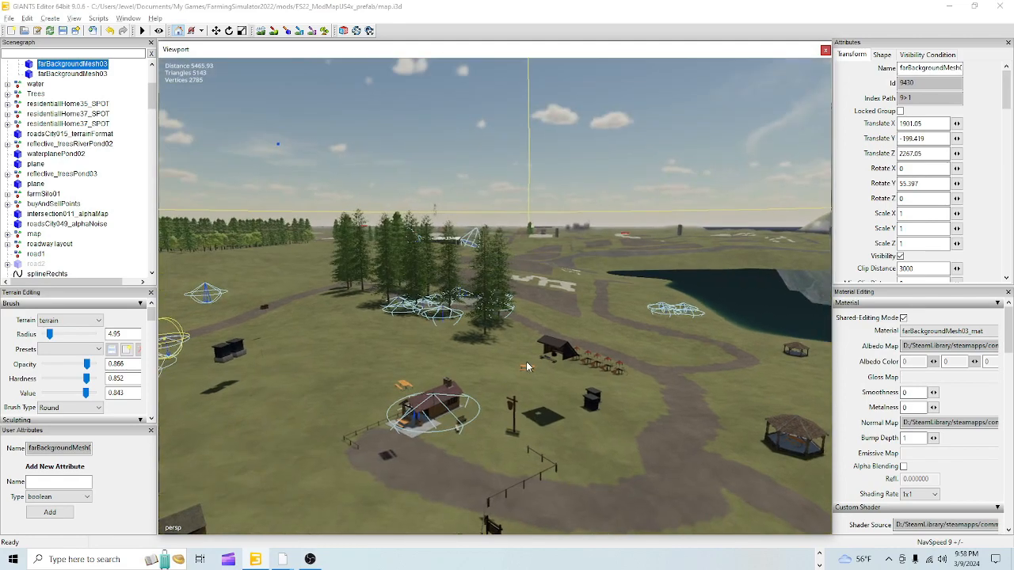
right_click_drag(527, 367, 874, 6, "alt")
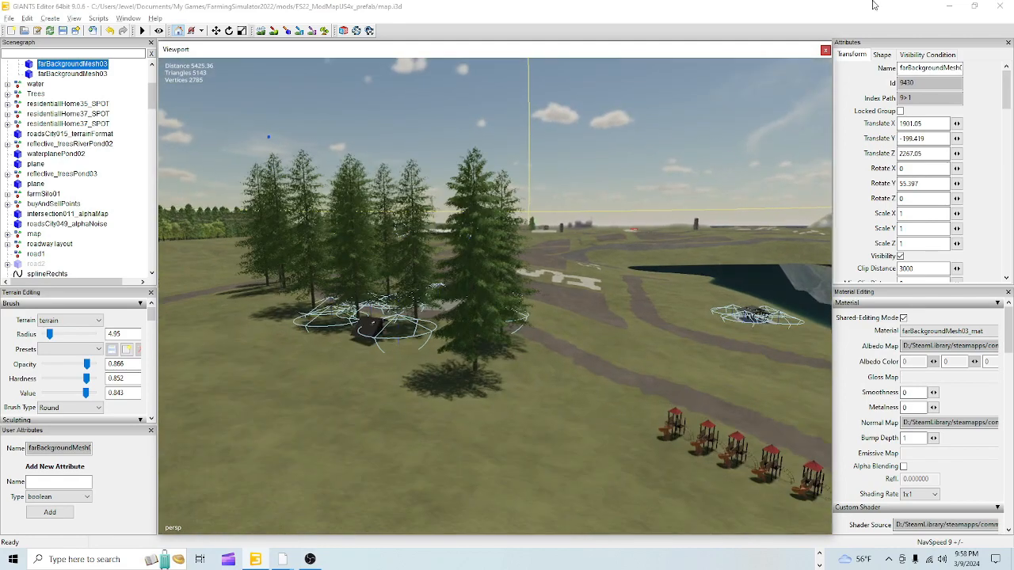
left_click(473, 320)
right_click_drag(656, 253, 188, 452, "alt")
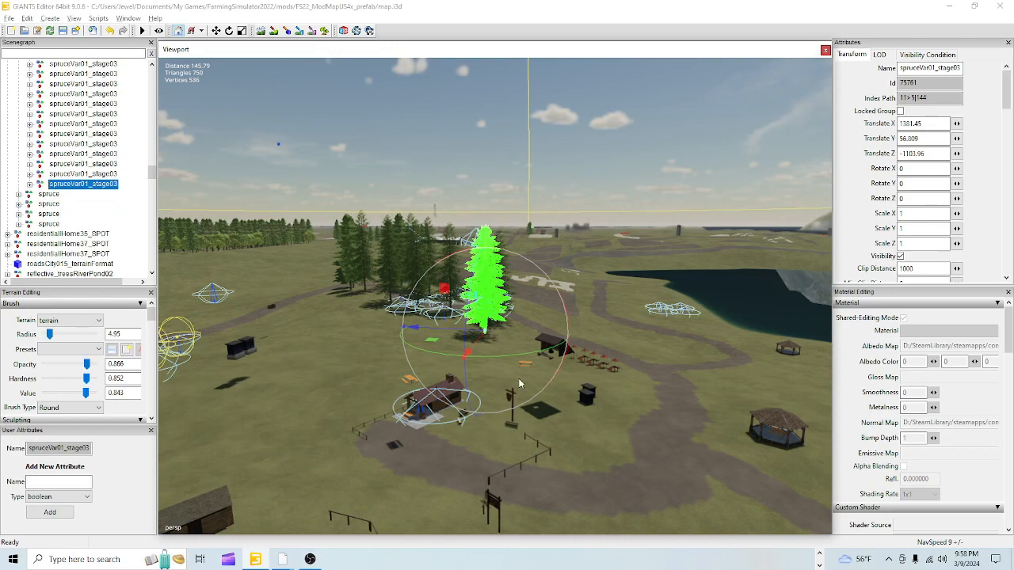
left_click_drag(520, 384, 548, 410, "alt")
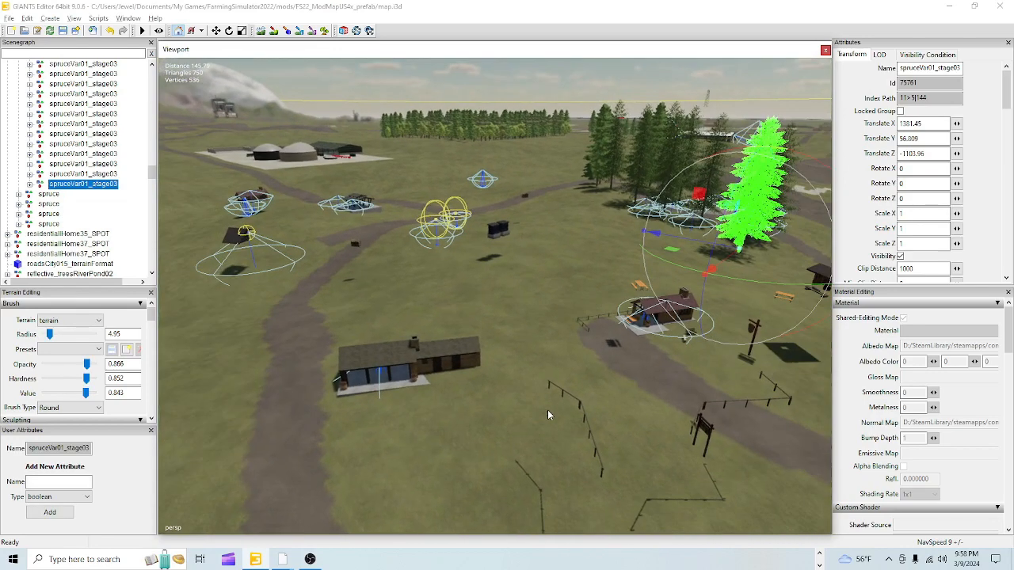
left_click(518, 347)
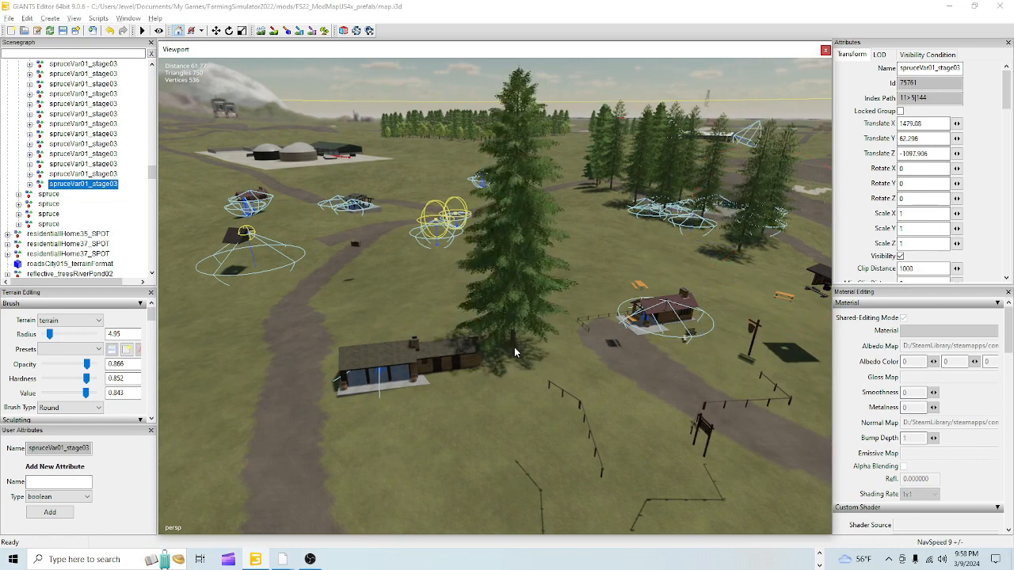
left_click_drag(532, 347, 519, 436)
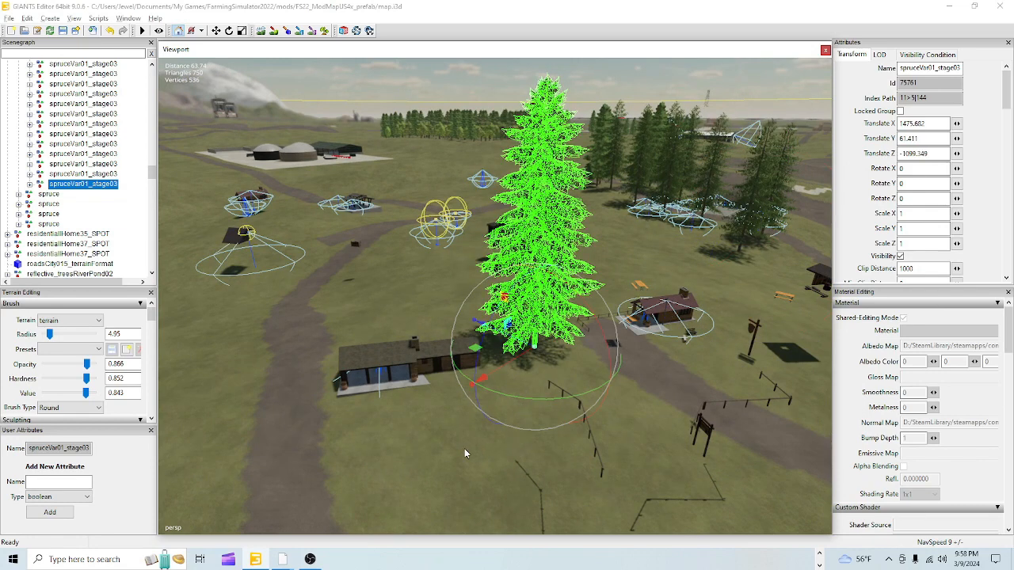
Step: Move the new spruce along X to about 1483.61 and lower it to about Y 60.05
scroll(452, 457, "up", 5)
left_click_drag(421, 329, 433, 396, "alt")
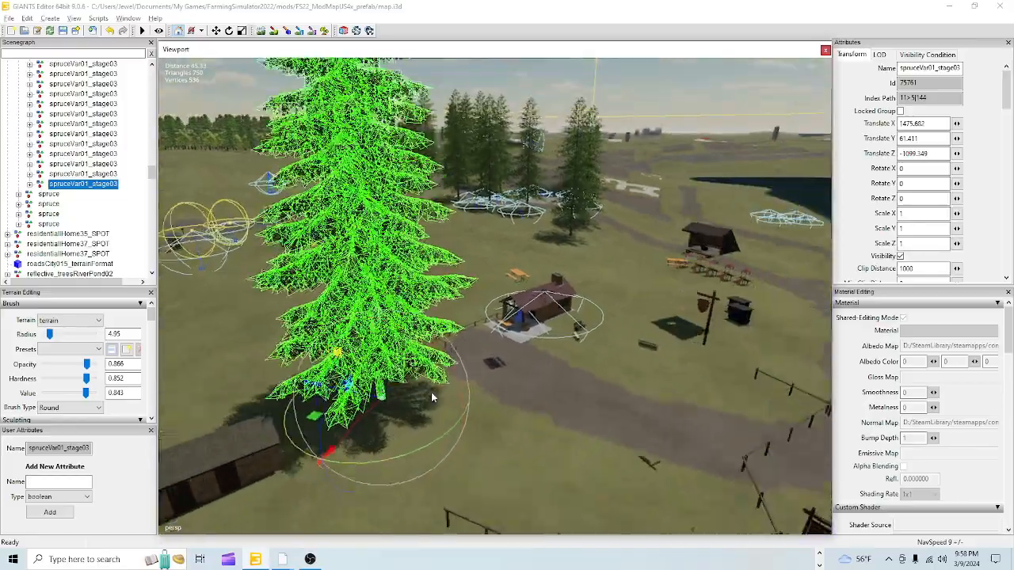
scroll(459, 370, "up", 4)
left_click_drag(405, 326, 523, 171, "alt")
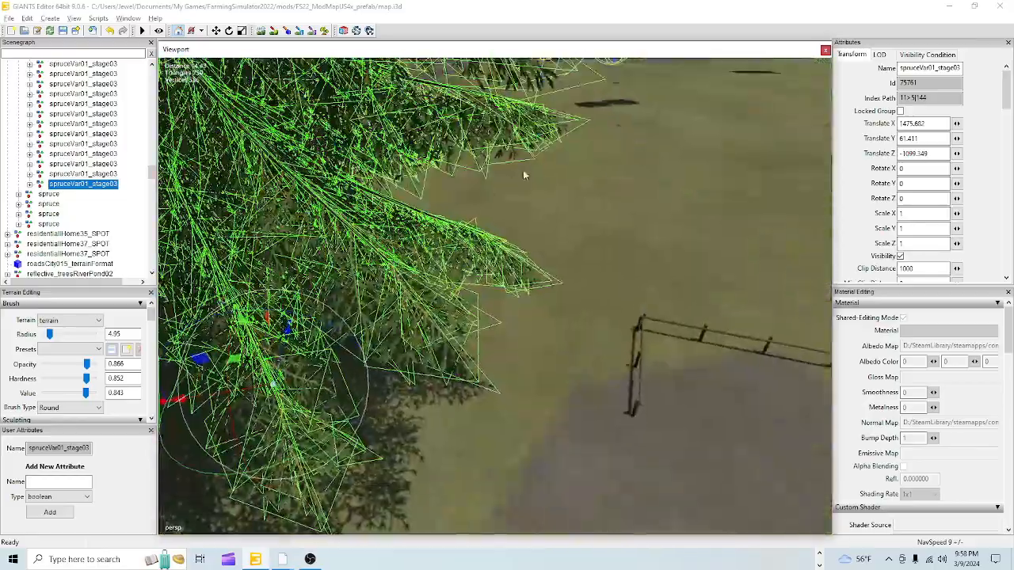
scroll(523, 170, "down", 5)
left_click_drag(337, 385, 402, 369, "alt")
scroll(528, 294, "up", 5)
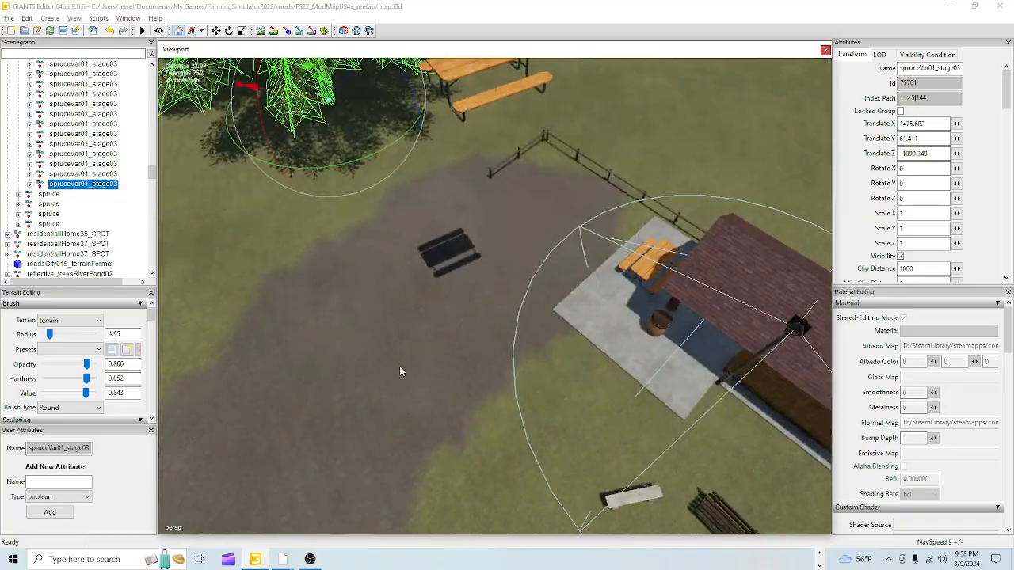
scroll(532, 301, "up", 5)
left_click_drag(531, 301, 434, 321, "alt")
scroll(369, 341, "down", 5)
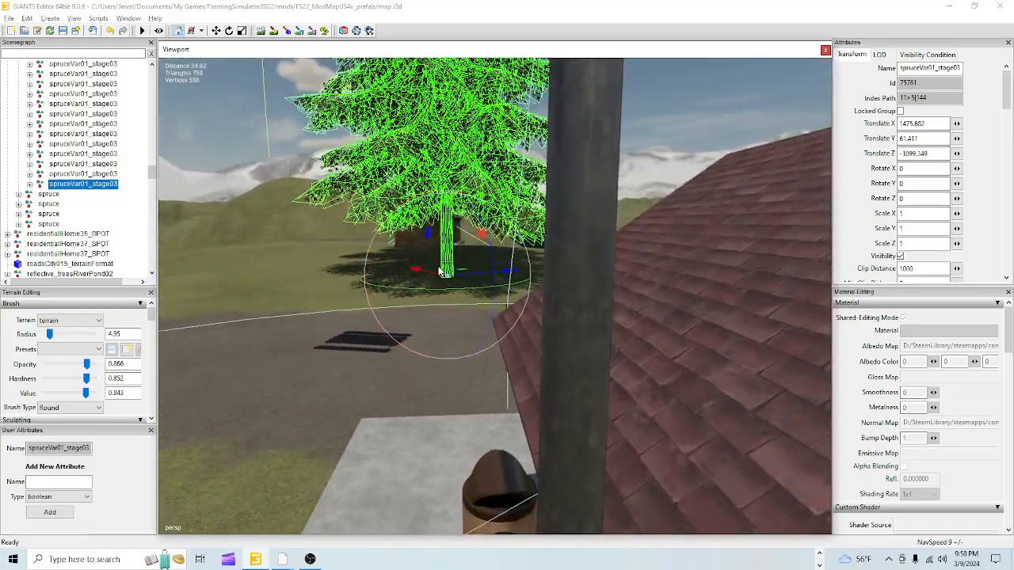
left_click_drag(422, 273, 310, 284)
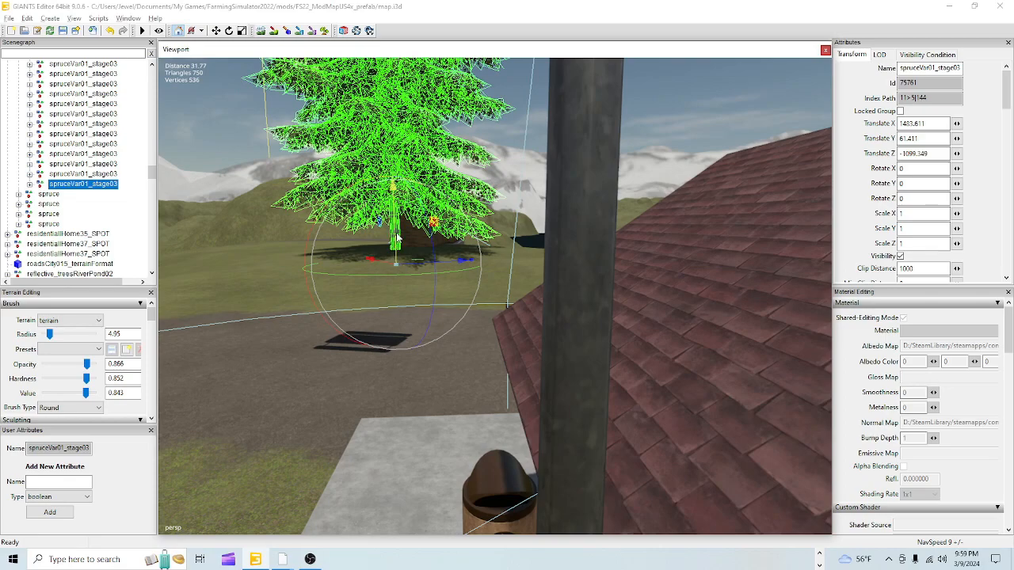
mouse_move(396, 237)
left_mouse_down()
mouse_move(391, 265)
mouse_move(398, 256)
left_mouse_up()
Step: Shift the spruce along X to about 1476.70, closer to the dirt parking area beside the office
middle_click_drag(374, 366, 378, 423, "alt")
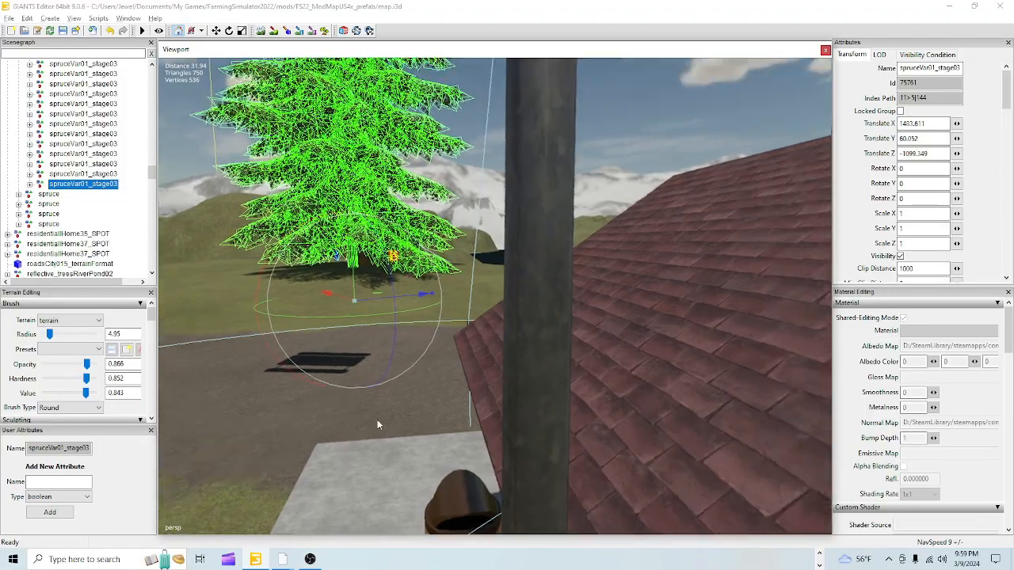
scroll(407, 382, "up", 3)
left_click_drag(407, 383, 371, 329, "alt")
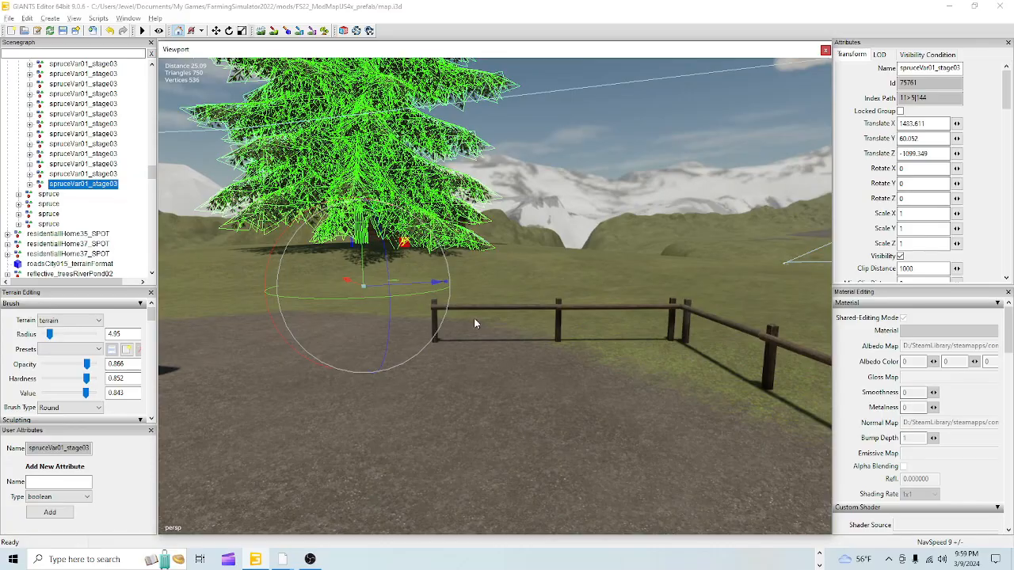
left_click_drag(474, 318, 296, 421, "alt")
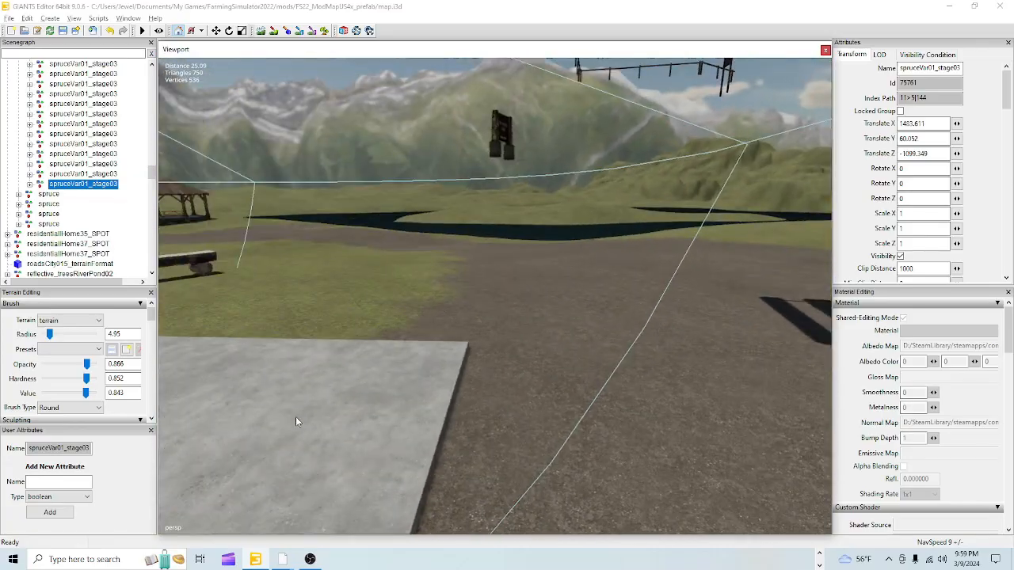
right_click_drag(391, 225, 283, 479, "alt")
left_click_drag(496, 345, 474, 384, "alt")
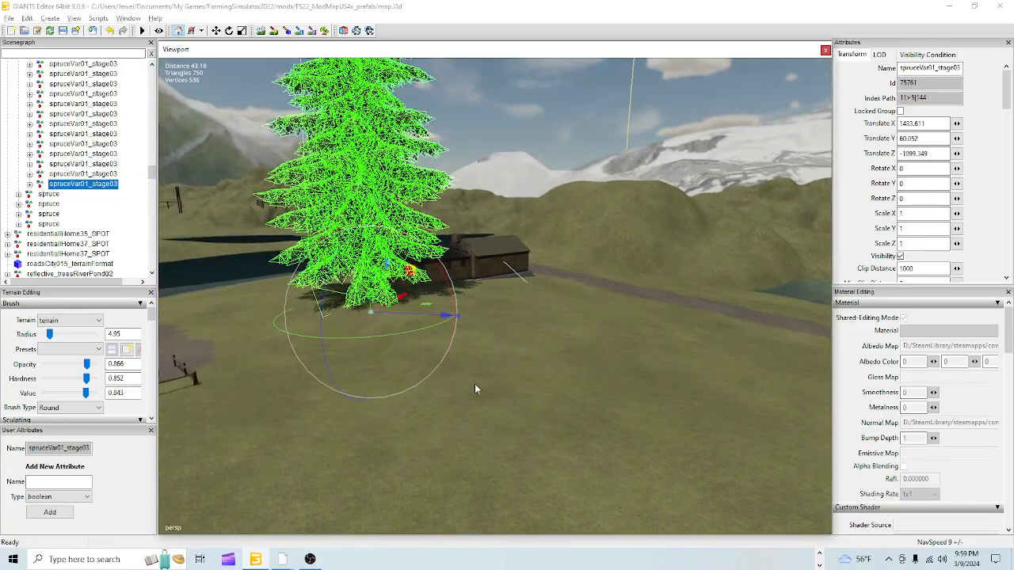
right_click_drag(474, 384, 558, 225, "alt")
left_click_drag(438, 354, 330, 436, "alt")
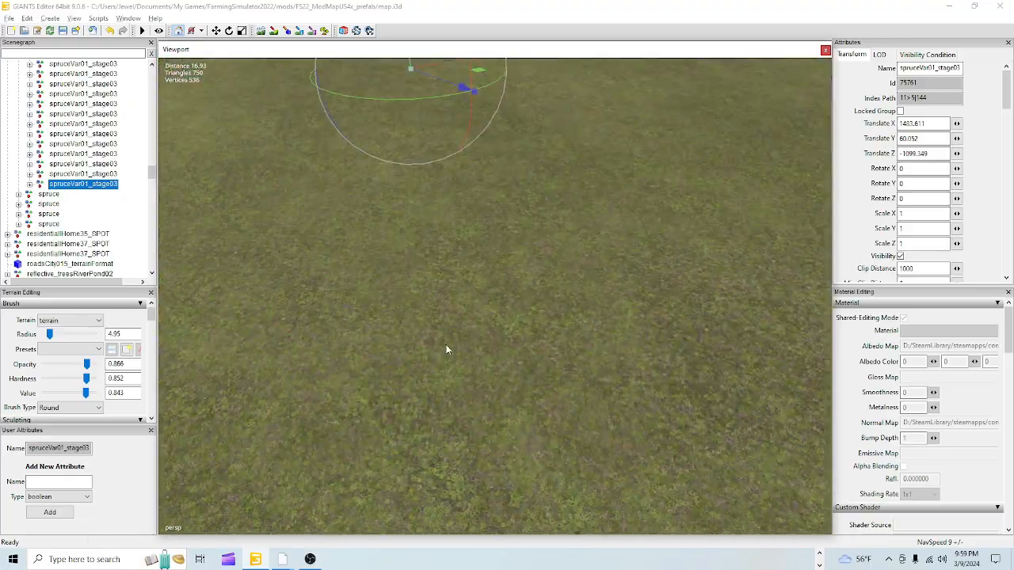
right_click_drag(446, 347, 428, 392, "alt")
left_click_drag(504, 385, 474, 320, "alt")
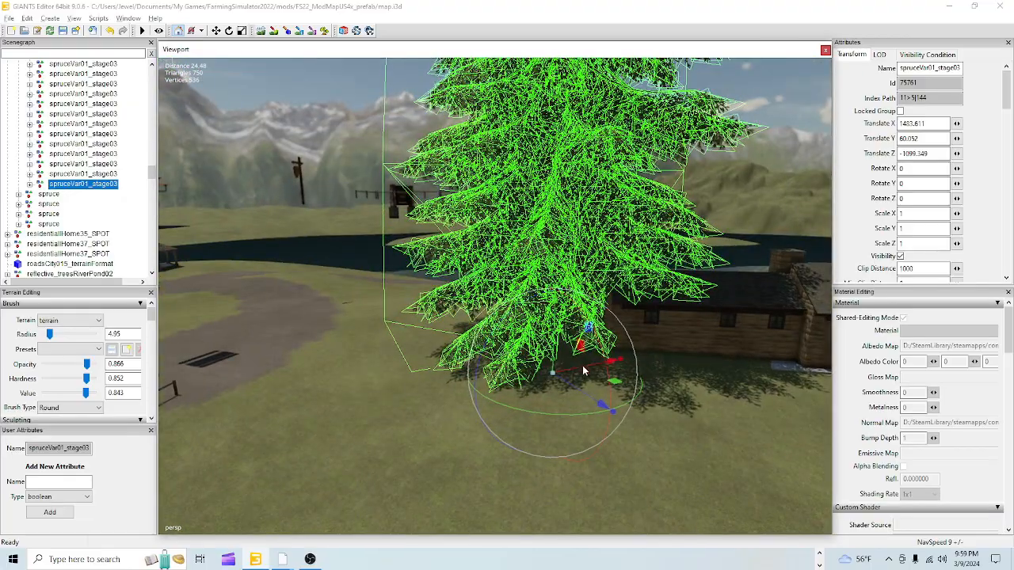
left_click_drag(582, 365, 449, 370)
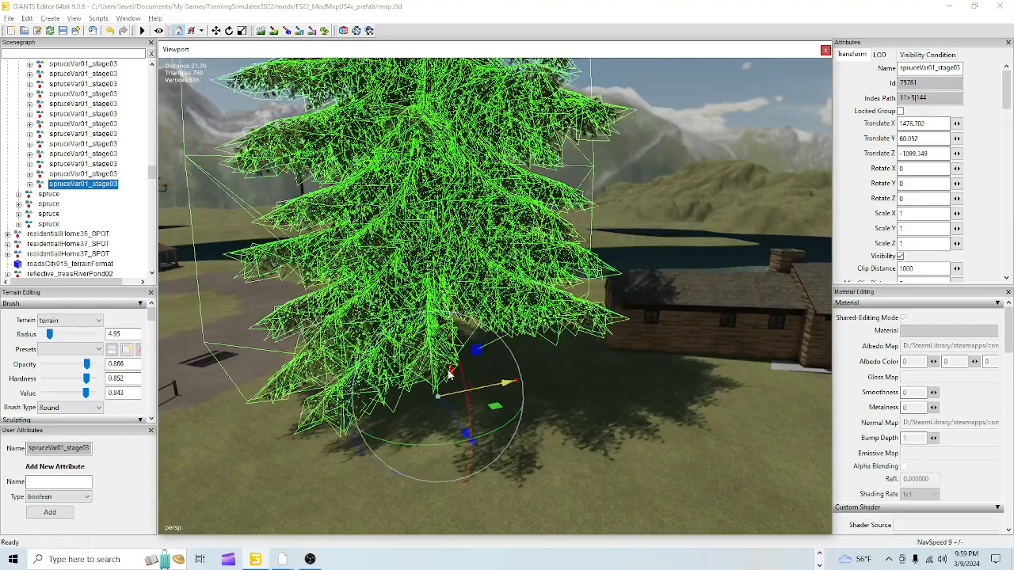
Step: Rotate the spruce beside the park office around its vertical axis to about -39.5 degrees
left_click_drag(473, 403, 492, 346, "alt")
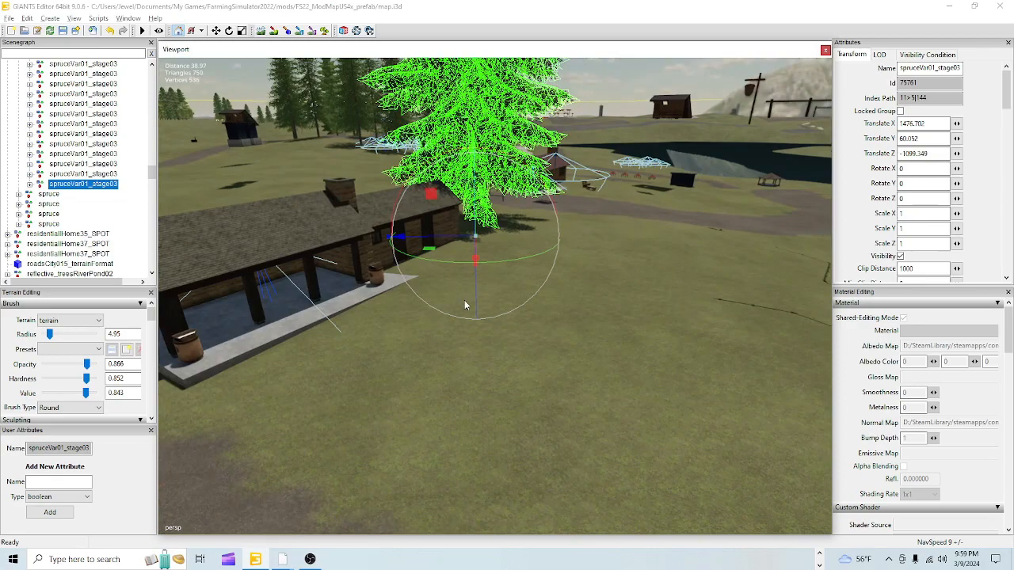
left_click_drag(459, 313, 558, 308, "alt")
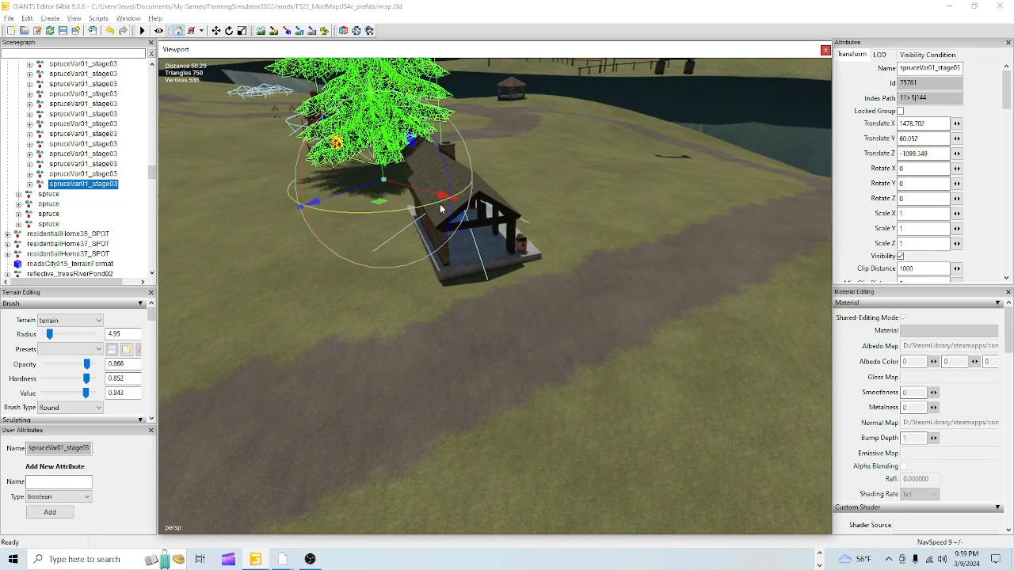
left_click_drag(441, 209, 452, 210)
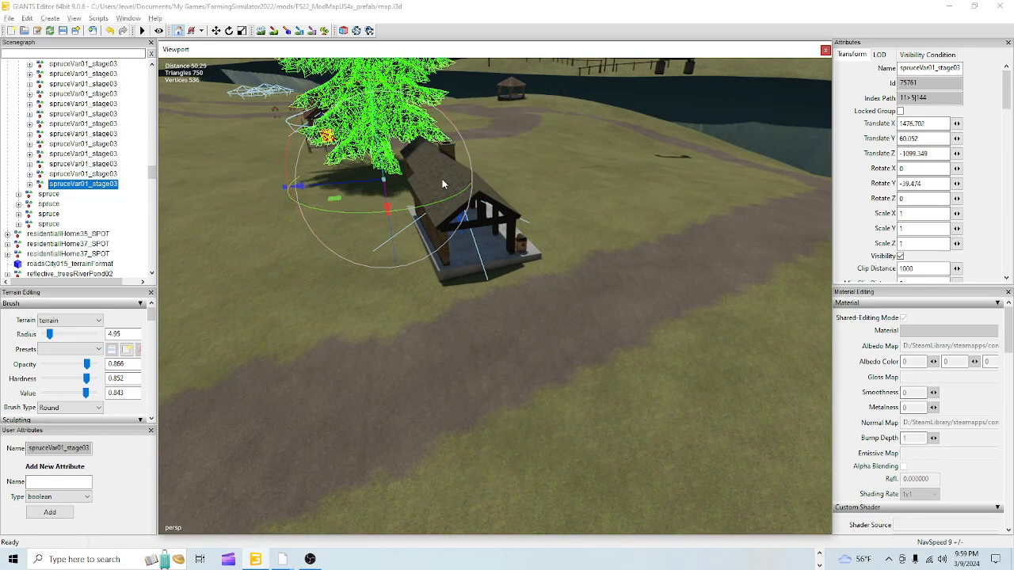
Step: Select the park office group and rotate it around Y to about 54.2 degrees
left_click(443, 184)
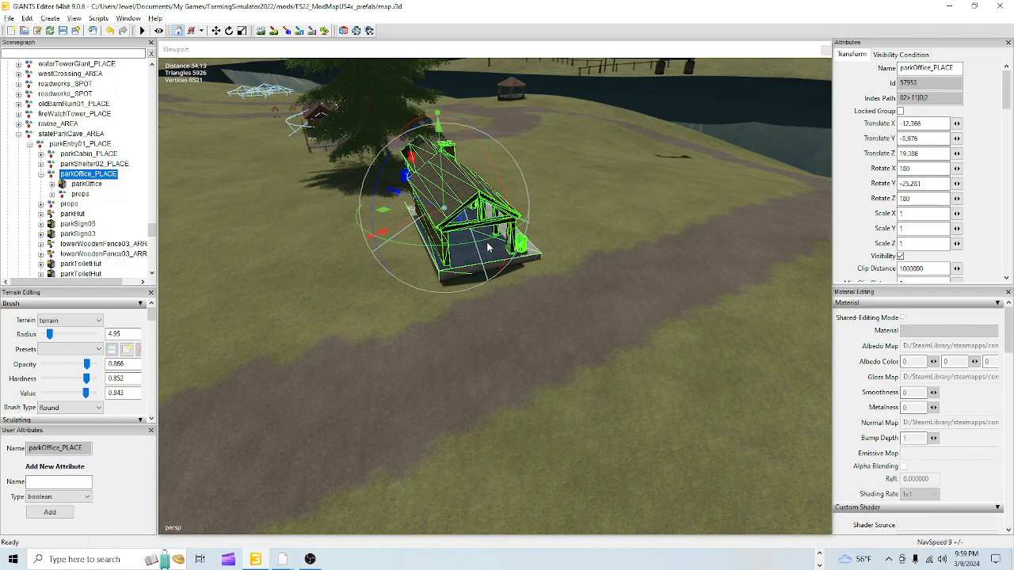
left_click_drag(488, 248, 294, 249)
Step: Check the outlook from the office porch and fine-tune the office's Y rotation to about 56.1 degrees
left_click_drag(386, 356, 266, 372, "alt")
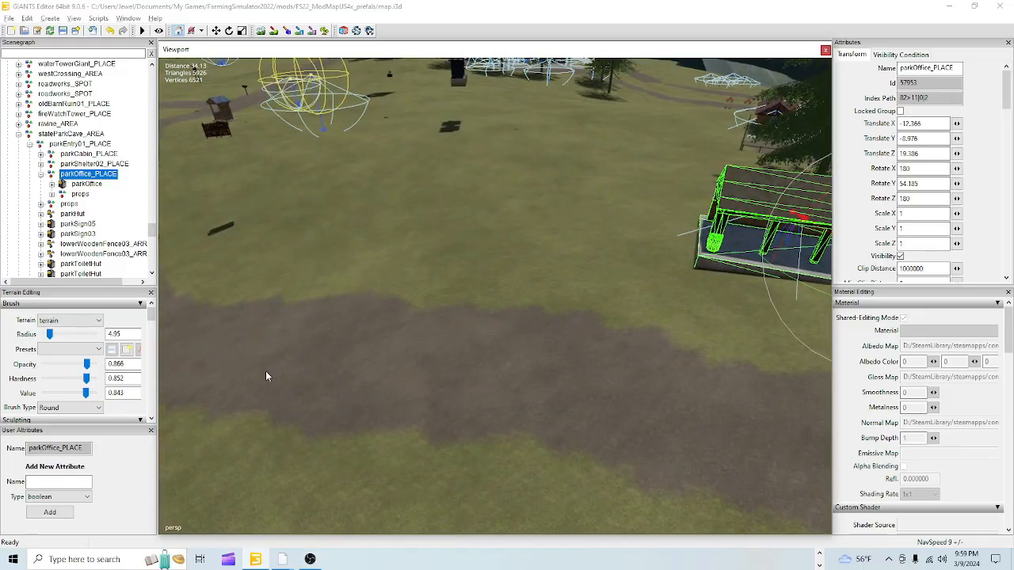
scroll(325, 281, "up", 2)
left_click_drag(326, 280, 547, 295, "alt")
scroll(519, 336, "up", 4)
scroll(488, 411, "up", 5)
left_click_drag(488, 411, 599, 331, "alt")
scroll(520, 410, "up", 2)
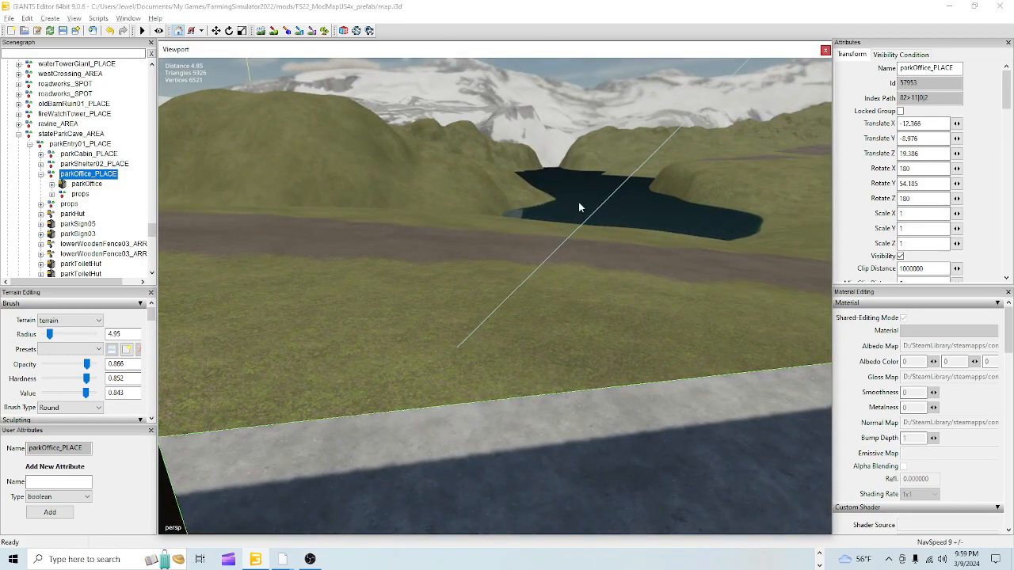
left_click_drag(542, 346, 869, 369, "alt")
scroll(358, 334, "up", 2)
scroll(396, 309, "up", 3)
scroll(420, 284, "up", 2)
scroll(476, 344, "up", 2)
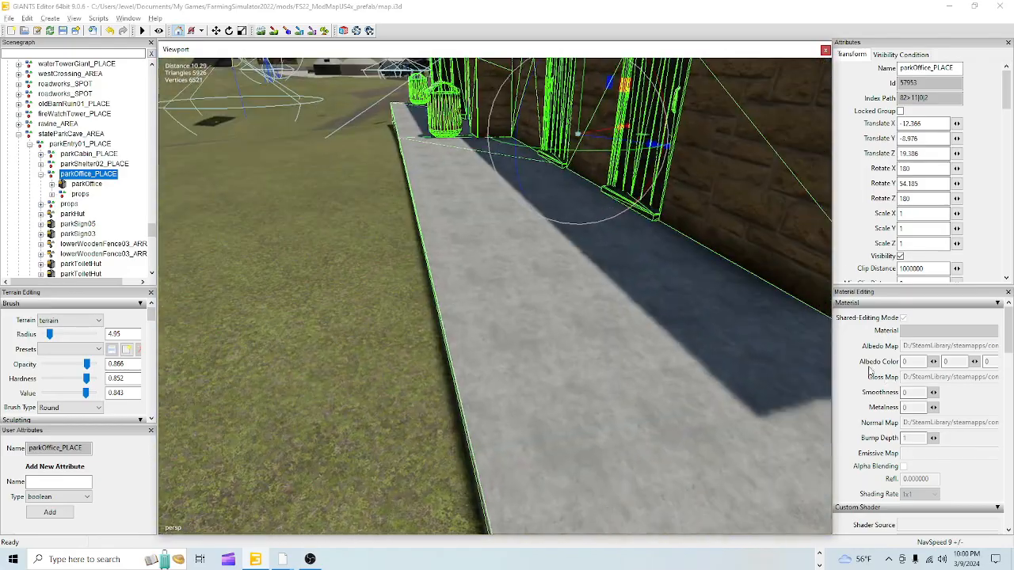
scroll(643, 288, "down", 5)
left_click_drag(642, 287, 532, 388, "alt")
scroll(657, 309, "down", 3)
left_click_drag(537, 197, 533, 205)
Step: Examine how the rotated park office sits on the surrounding terrain from several angles
left_click_drag(516, 332, 445, 302, "alt")
scroll(483, 255, "up", 4)
left_click_drag(434, 337, 392, 403, "alt")
scroll(533, 293, "up", 4)
left_click_drag(532, 293, 423, 389, "alt")
scroll(706, 310, "down", 3)
scroll(476, 353, "down", 5)
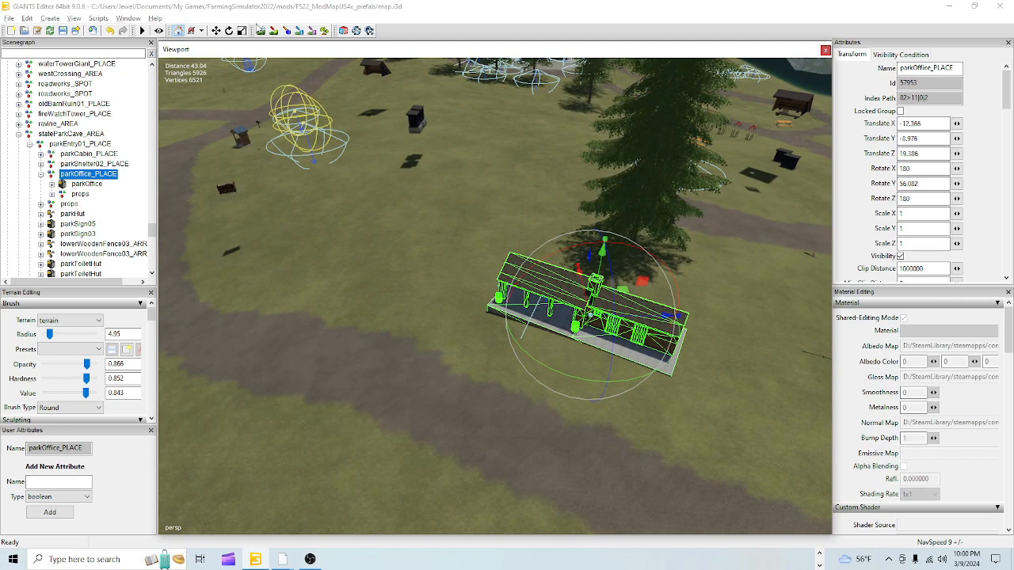
Step: Activate terrain sculpting with a Square brush type and Replace as the LMB operation
left_click(260, 31)
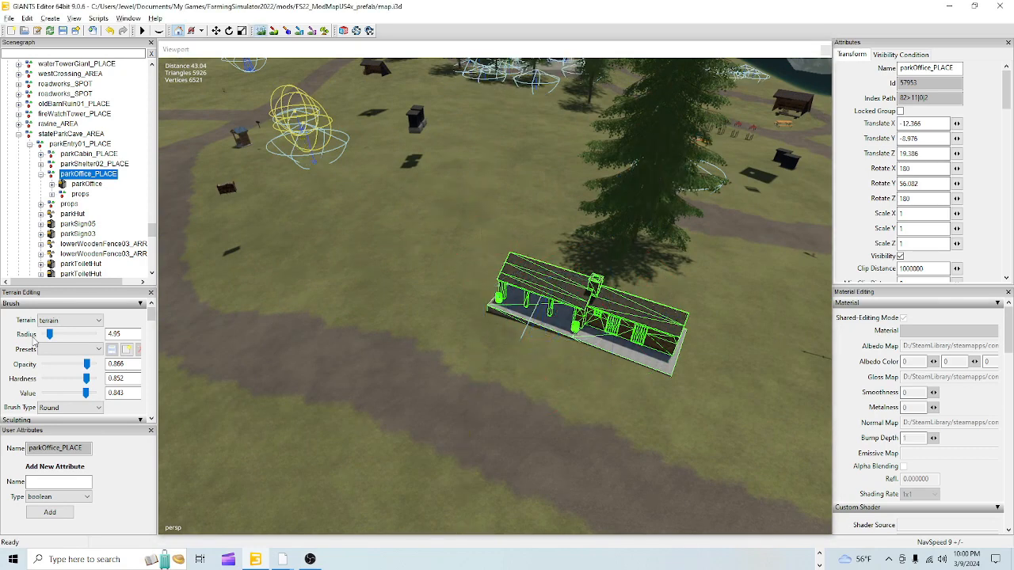
left_click(64, 408)
left_click(56, 428)
scroll(4, 402, "down", 4)
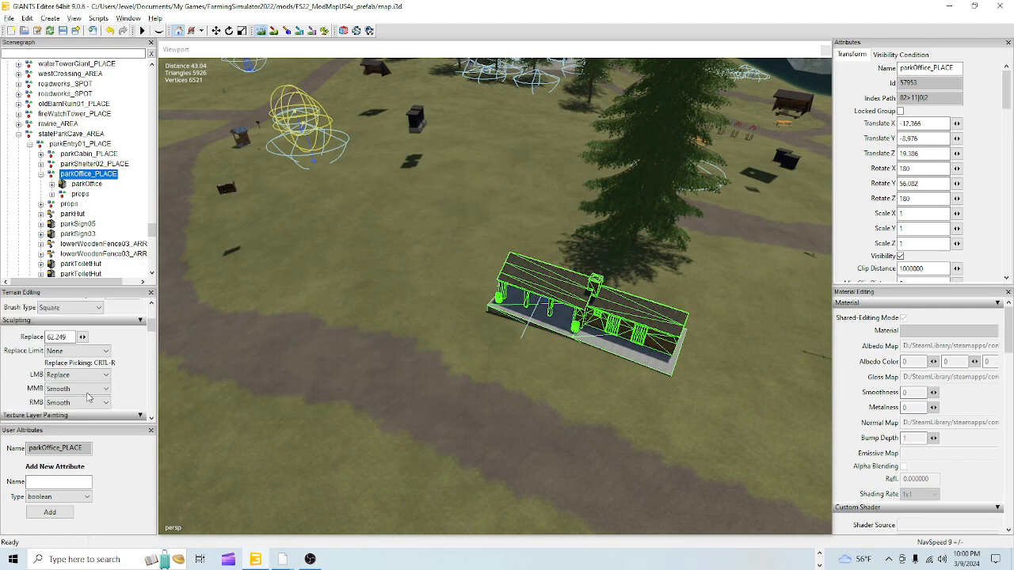
left_click(84, 381)
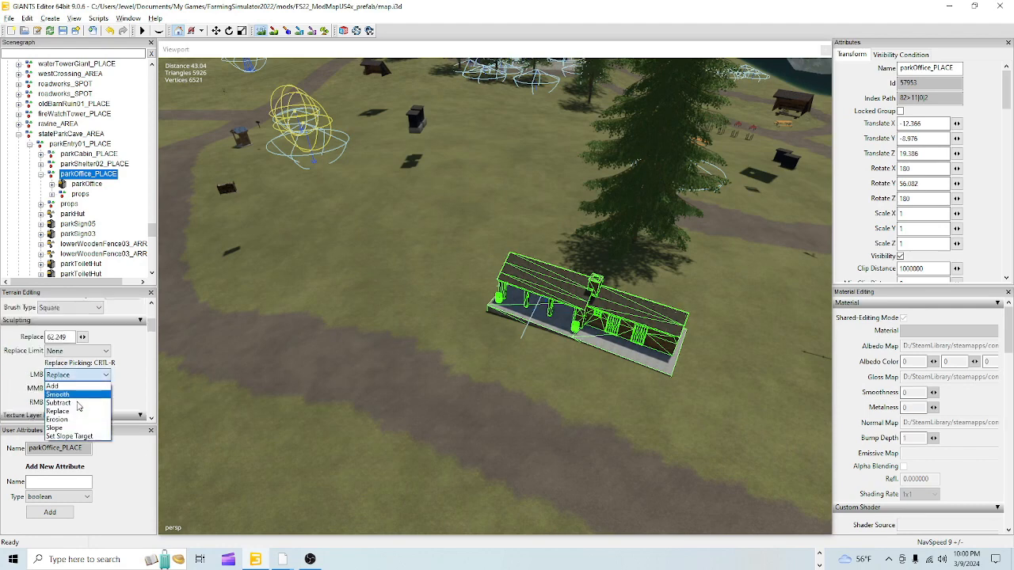
left_click(74, 412)
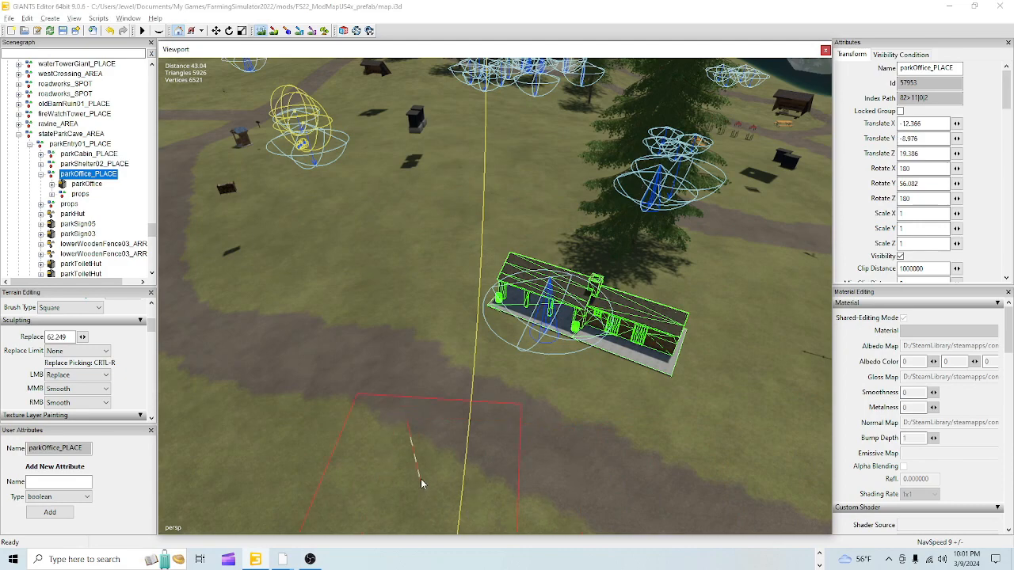
Step: Stop sculpting and lower the park office group to a Translate Y of about -9.069
left_click(263, 34)
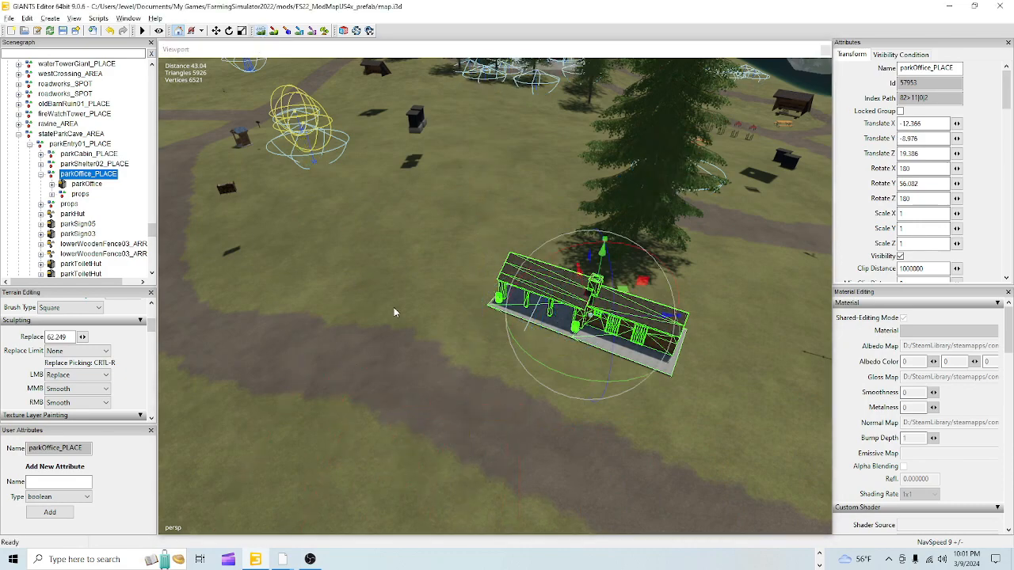
left_click_drag(503, 330, 578, 405, "alt")
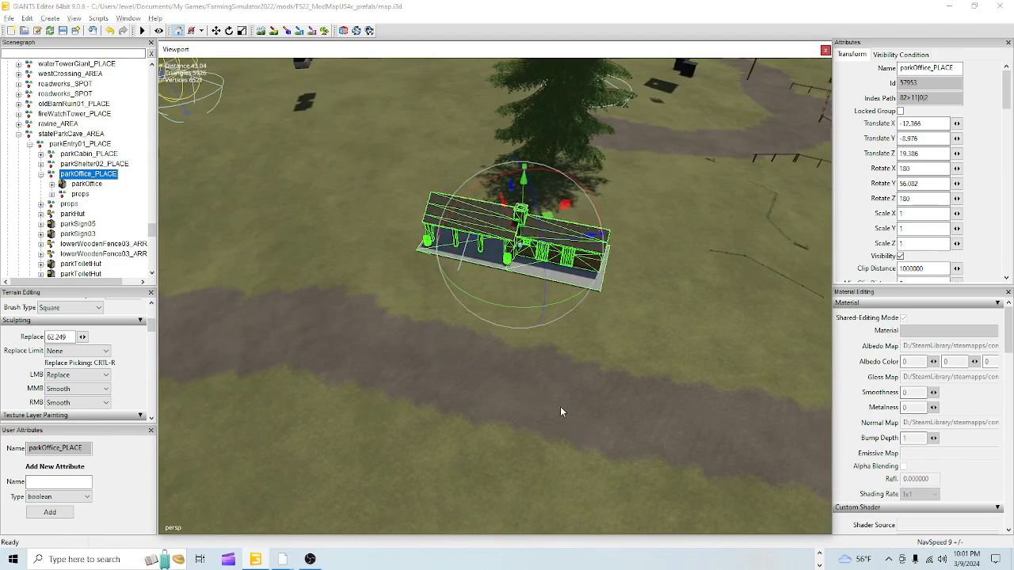
right_click_drag(560, 407, 578, 218, "alt")
left_click_drag(518, 336, 490, 266, "alt")
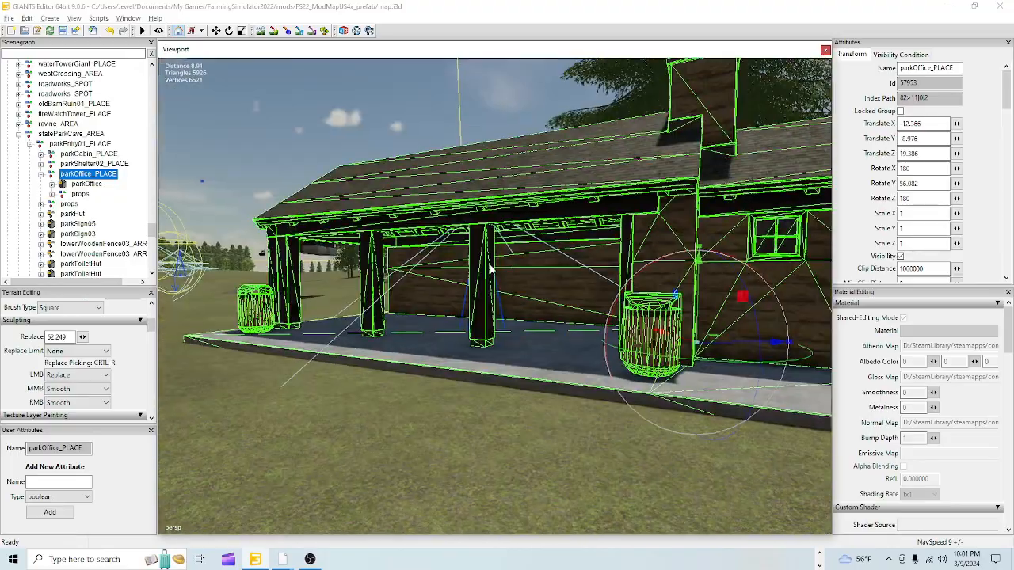
left_click_drag(459, 364, 511, 404, "alt")
right_click_drag(499, 269, 504, 301, "alt")
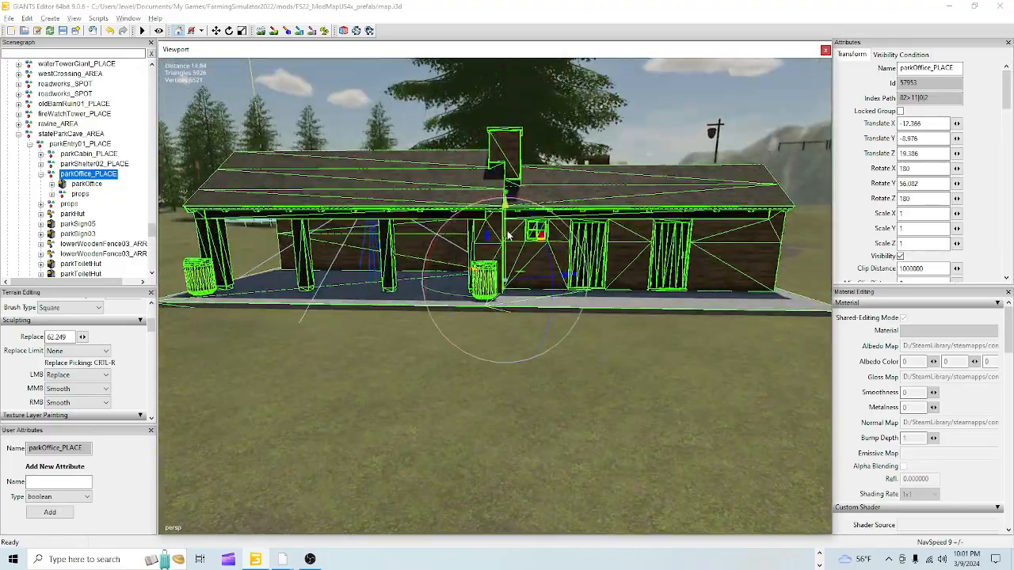
left_click_drag(507, 234, 508, 235)
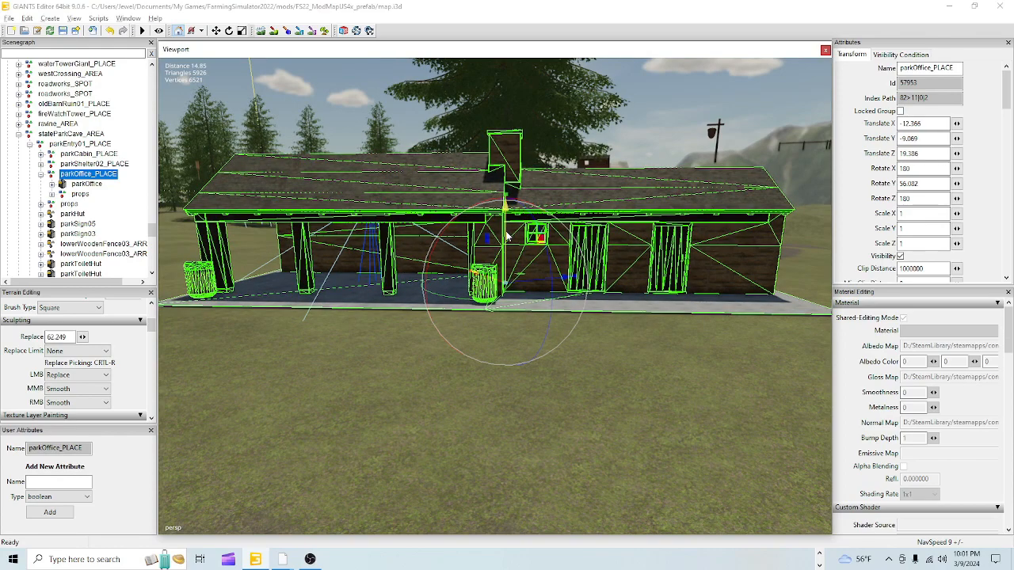
Step: Examine how the lowered park office's slab meets the ground along its front and side walls
right_click_drag(470, 340, 182, 302)
key("w")
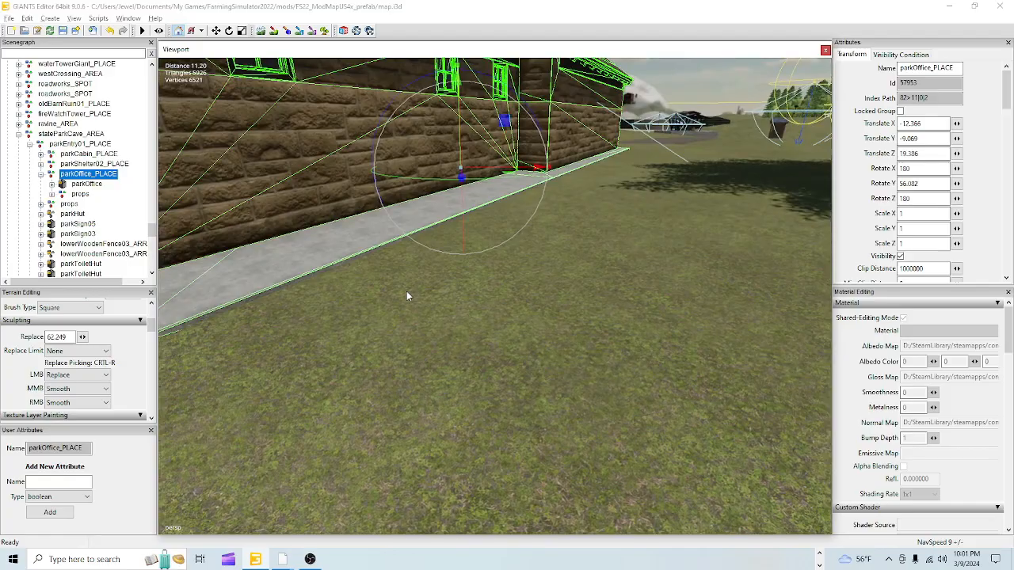
scroll(416, 317, "down", 4)
right_click_drag(374, 348, 514, 232)
left_click_drag(515, 232, 786, 275, "alt")
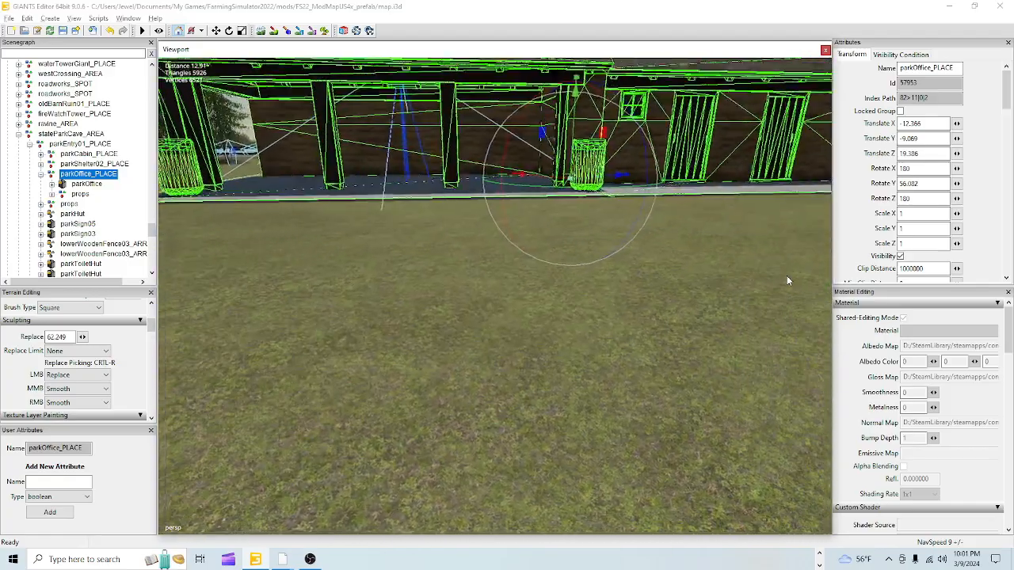
scroll(544, 250, "down", 4)
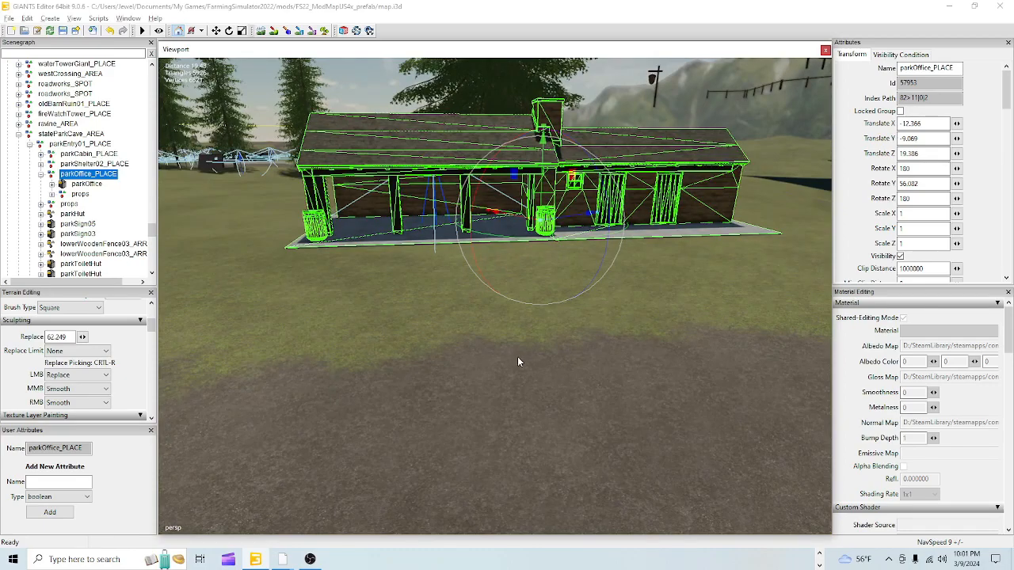
right_click_drag(519, 362, 504, 410)
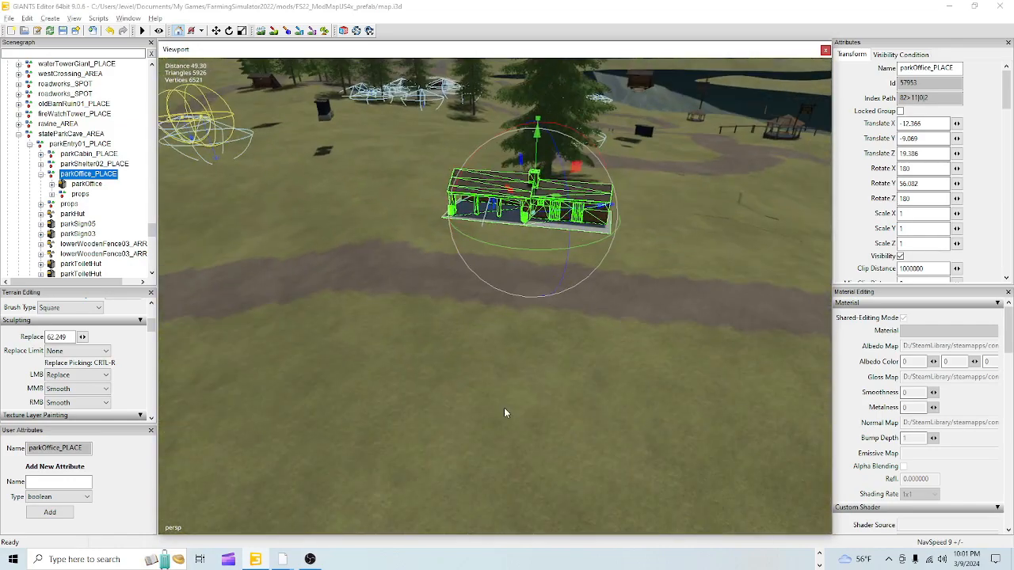
Step: Sculpt the terrain along the dirt path and grass in front of the park office with the Square brush
left_click(261, 31)
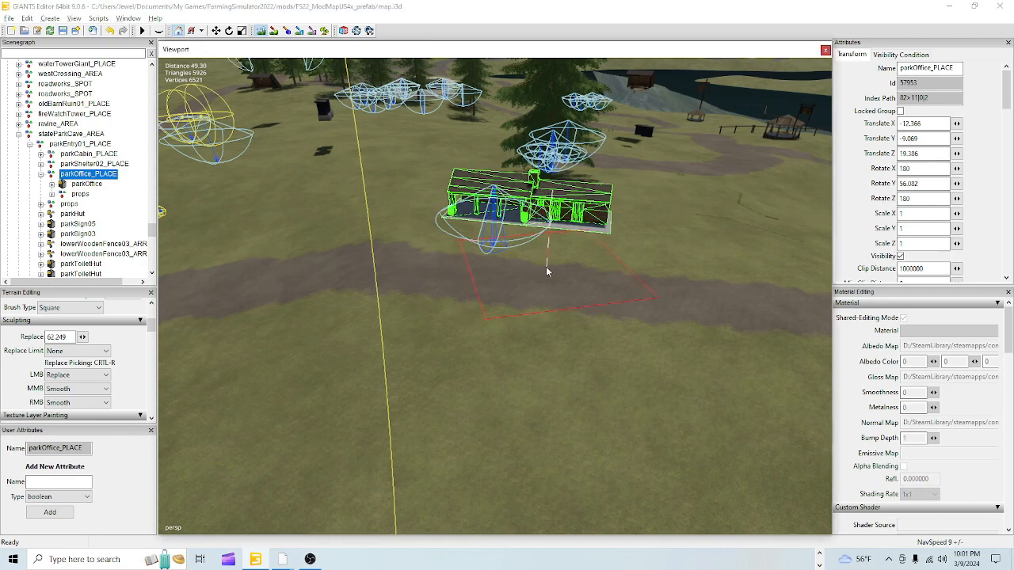
mouse_move(556, 347)
left_mouse_down()
mouse_move(345, 336)
mouse_move(406, 246)
left_mouse_up()
mouse_move(371, 314)
left_mouse_down()
mouse_move(324, 420)
mouse_move(620, 420)
mouse_move(708, 371)
left_mouse_up()
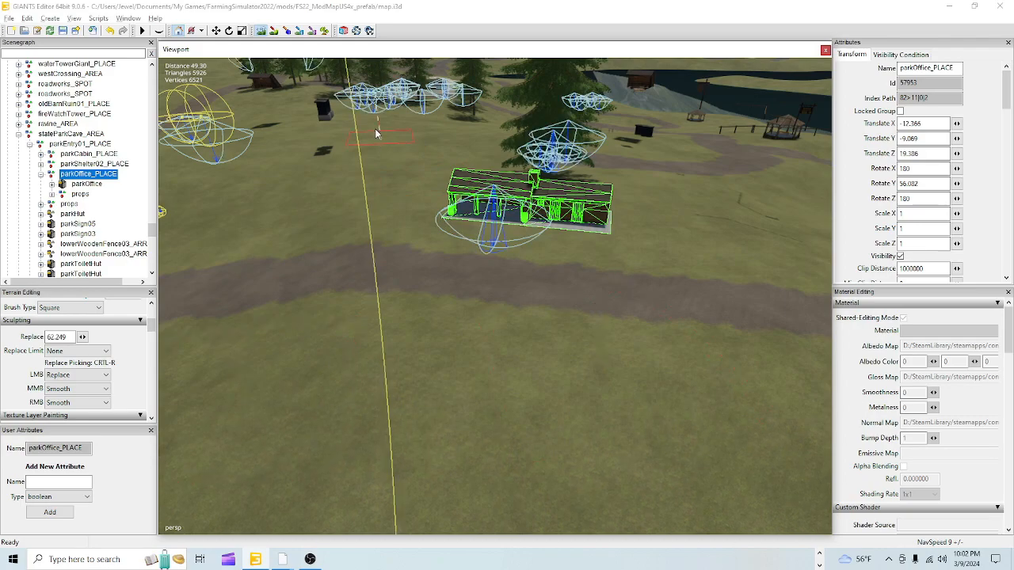
Step: Examine the slope of the dirt path past the park office and around its bend
scroll(555, 261, "up", 5)
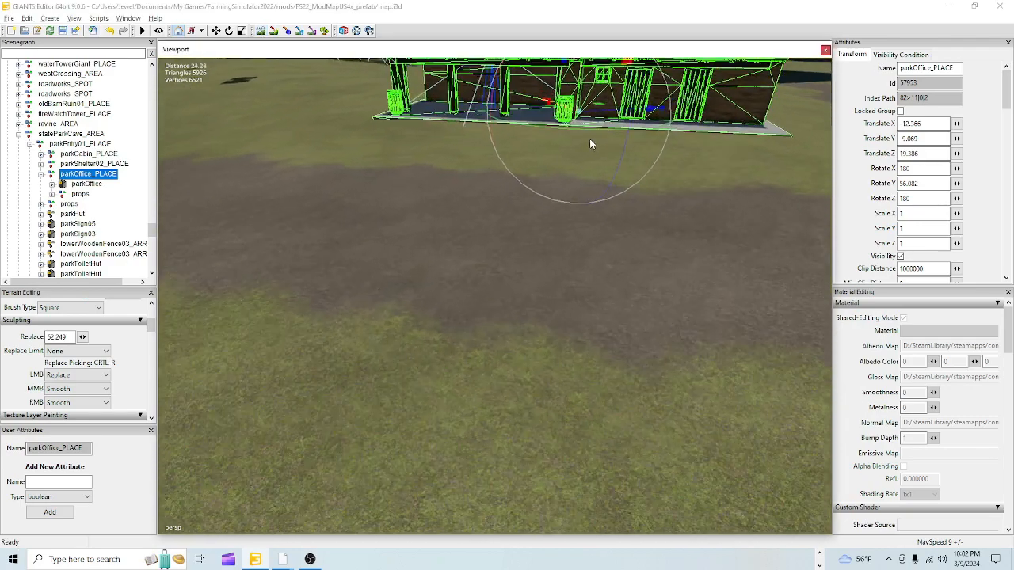
left_click_drag(489, 333, 398, 246, "alt")
scroll(400, 315, "up", 3)
left_click_drag(443, 325, 332, 202, "alt")
left_click_drag(450, 281, 423, 468, "alt")
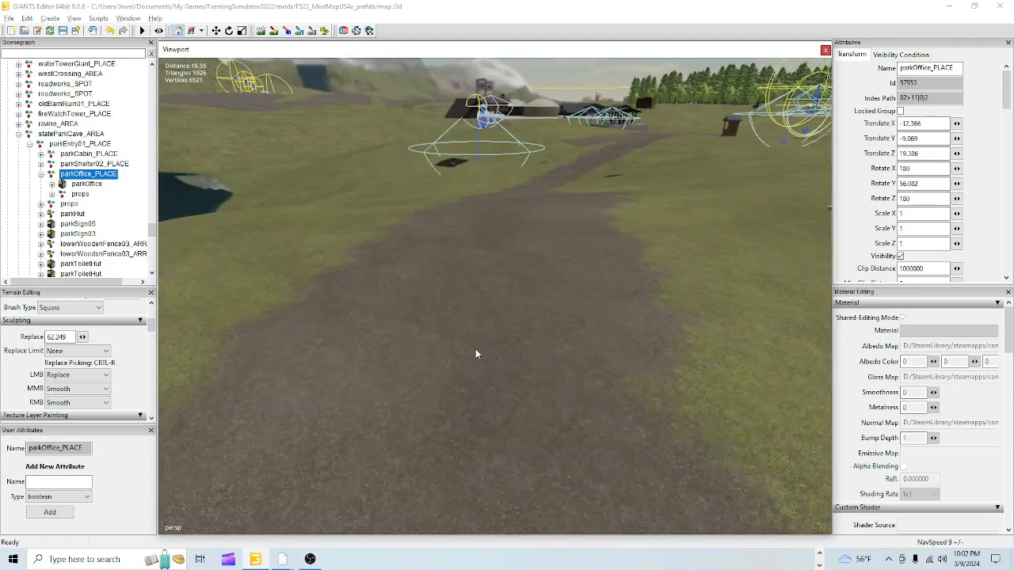
scroll(481, 339, "down", 2)
left_click_drag(483, 335, 497, 328, "alt")
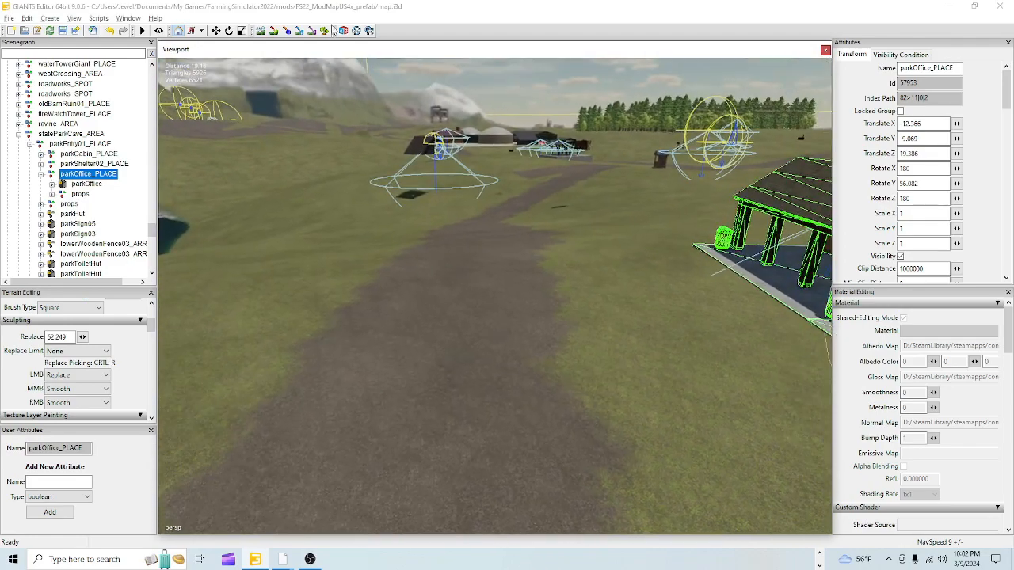
left_click(259, 31)
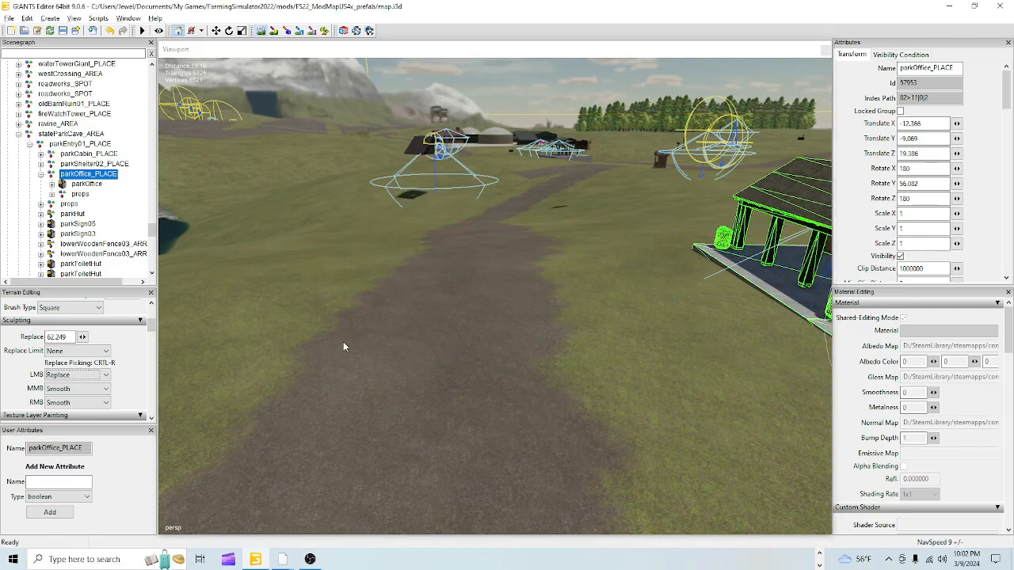
middle_click_drag(343, 345, 393, 293, "alt")
left_click_drag(394, 294, 430, 417, "alt")
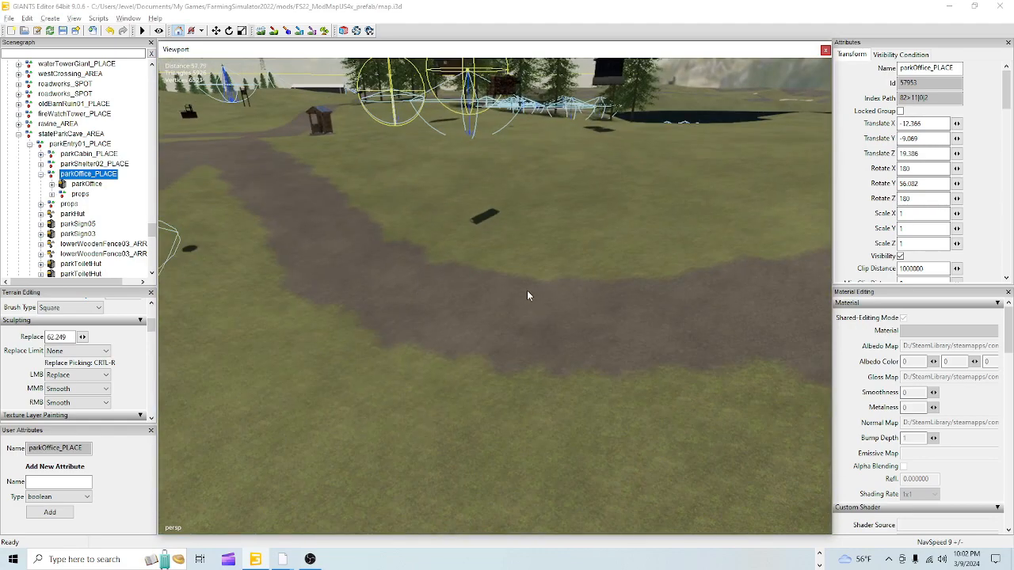
Step: Pick 55.826 as the Replace height and level the dirt path's bend and the adjacent grass with the Square brush
left_click(261, 31)
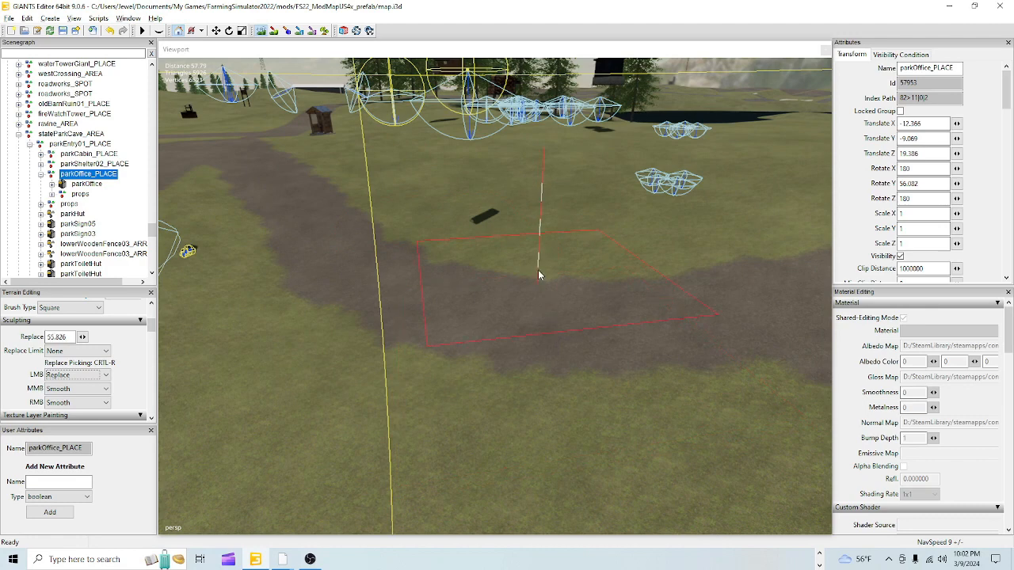
mouse_move(539, 270)
left_mouse_down()
mouse_move(488, 302)
mouse_move(336, 271)
left_mouse_up()
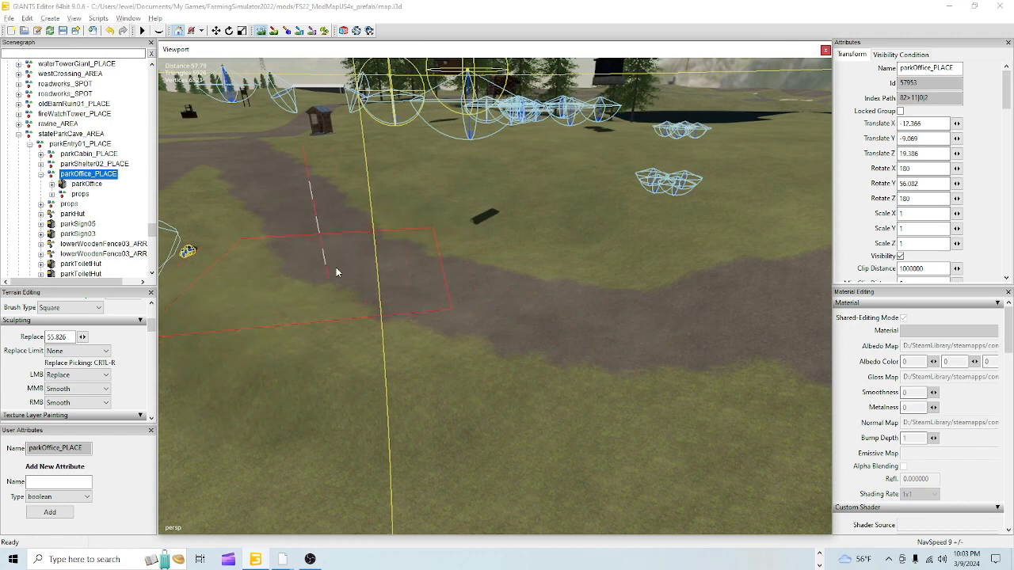
mouse_move(482, 320)
left_mouse_down()
mouse_move(546, 355)
mouse_move(576, 351)
mouse_move(545, 423)
mouse_move(235, 338)
left_mouse_up()
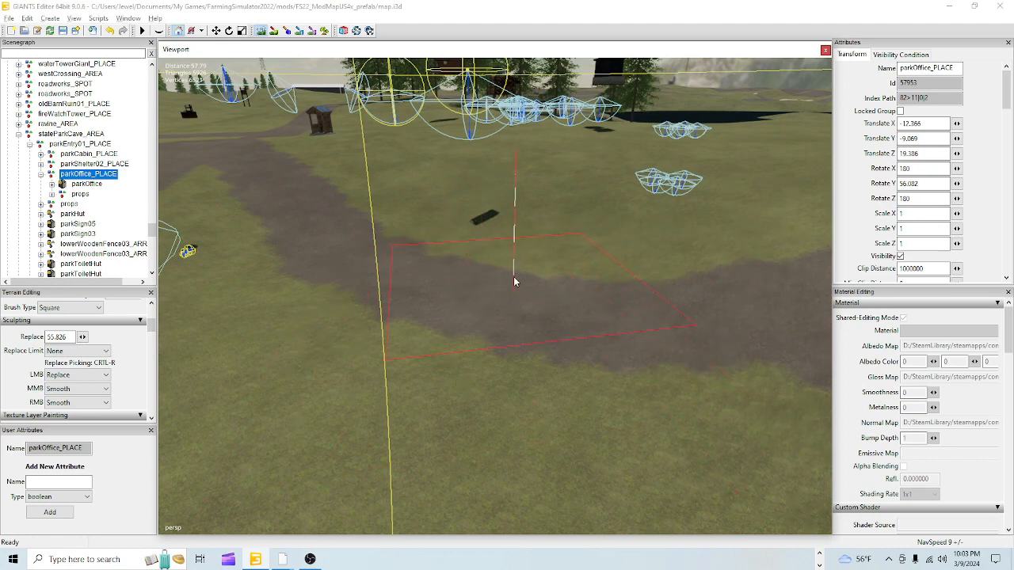
mouse_move(513, 276)
left_mouse_down()
mouse_move(521, 251)
mouse_move(438, 225)
left_mouse_up()
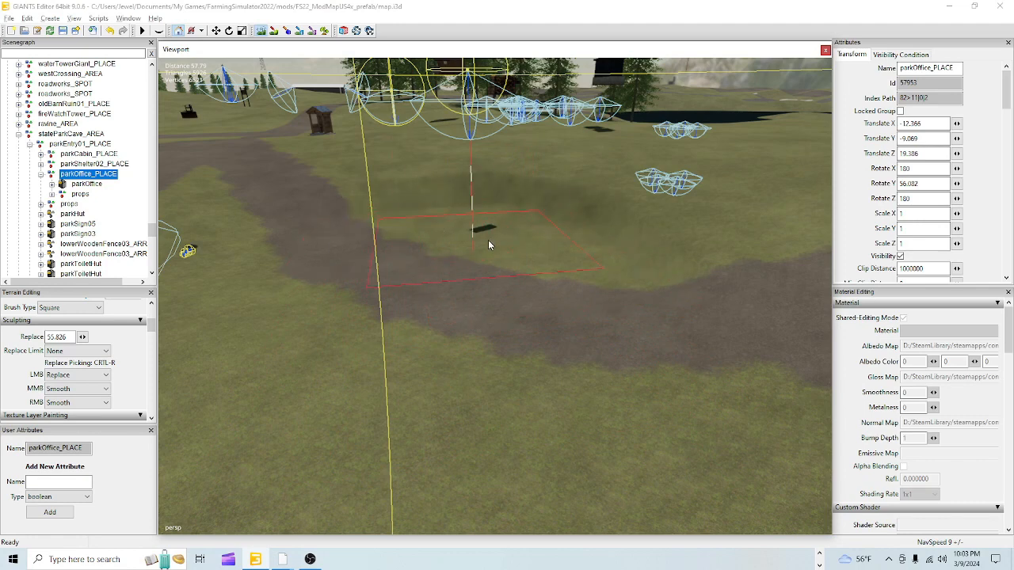
left_click_drag(489, 245, 619, 274)
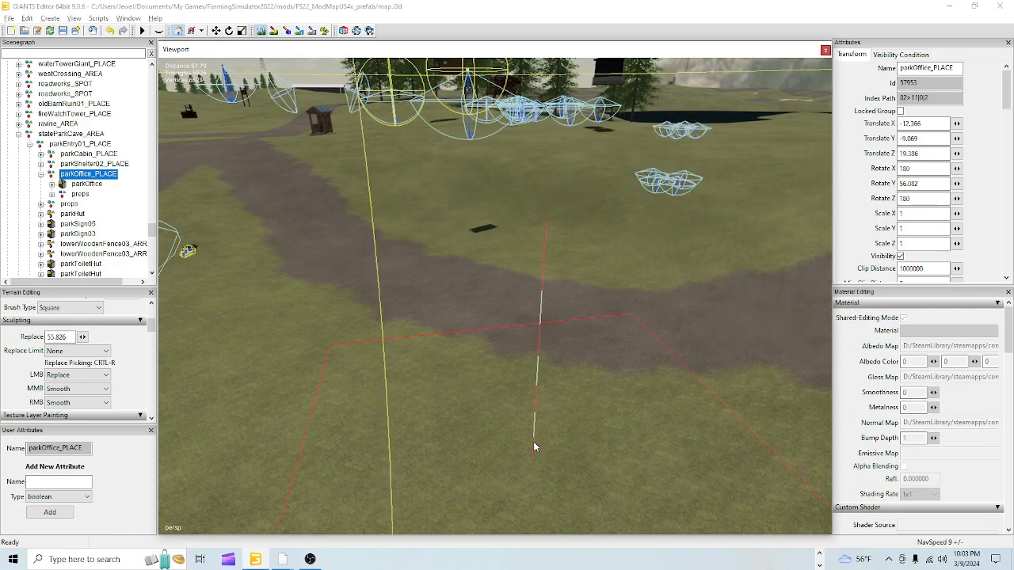
Step: Inspect the reshaped path bend from ground level and its climb toward the park office
left_click(265, 32)
left_click_drag(393, 417, 537, 454, "alt")
right_click_drag(536, 453, 575, 405, "alt")
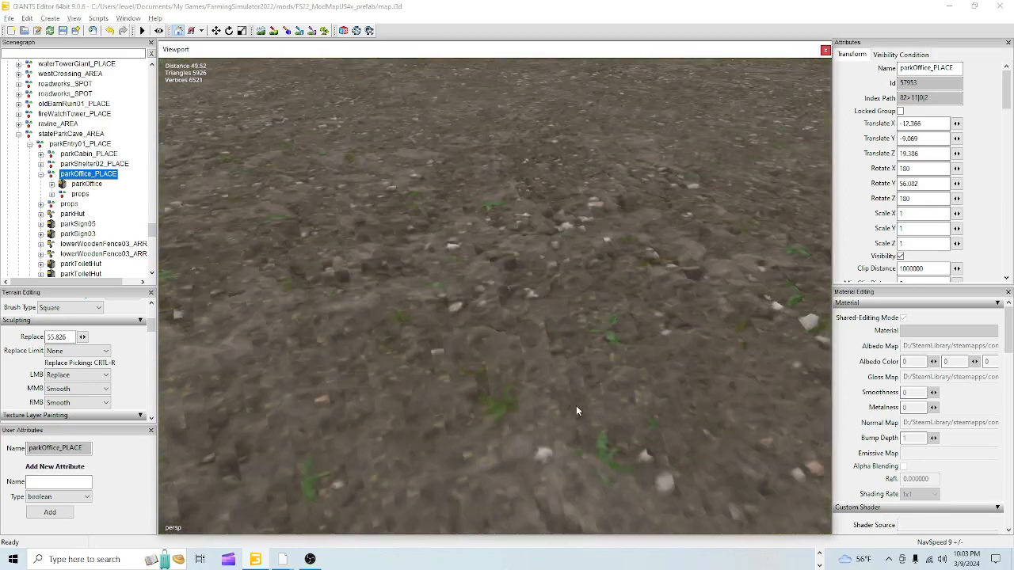
left_click_drag(576, 405, 565, 373, "alt")
right_click_drag(565, 374, 486, 569, "alt")
left_click_drag(452, 368, 602, 395, "alt")
right_click_drag(602, 394, 579, 336, "alt")
left_click_drag(578, 336, 530, 371, "alt")
right_click_drag(530, 371, 541, 351, "alt")
left_click_drag(541, 350, 475, 368, "alt")
right_click_drag(475, 368, 463, 352, "alt")
left_click_drag(463, 352, 597, 337, "alt")
right_click_drag(597, 337, 540, 395, "alt")
left_click_drag(539, 394, 452, 424, "alt")
right_click_drag(452, 424, 523, 287, "alt")
left_click_drag(487, 412, 509, 349, "alt")
right_click_drag(510, 349, 382, 478, "alt")
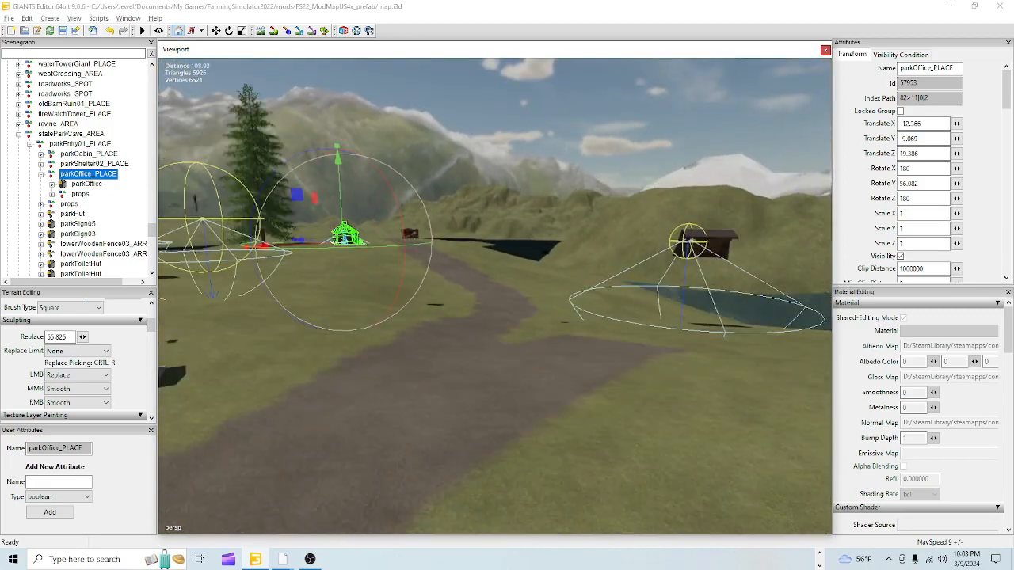
left_click_drag(425, 417, 376, 425, "alt")
right_click_drag(376, 424, 555, 421, "alt")
left_click_drag(485, 428, 553, 413, "alt")
right_click_drag(553, 412, 615, 388, "alt")
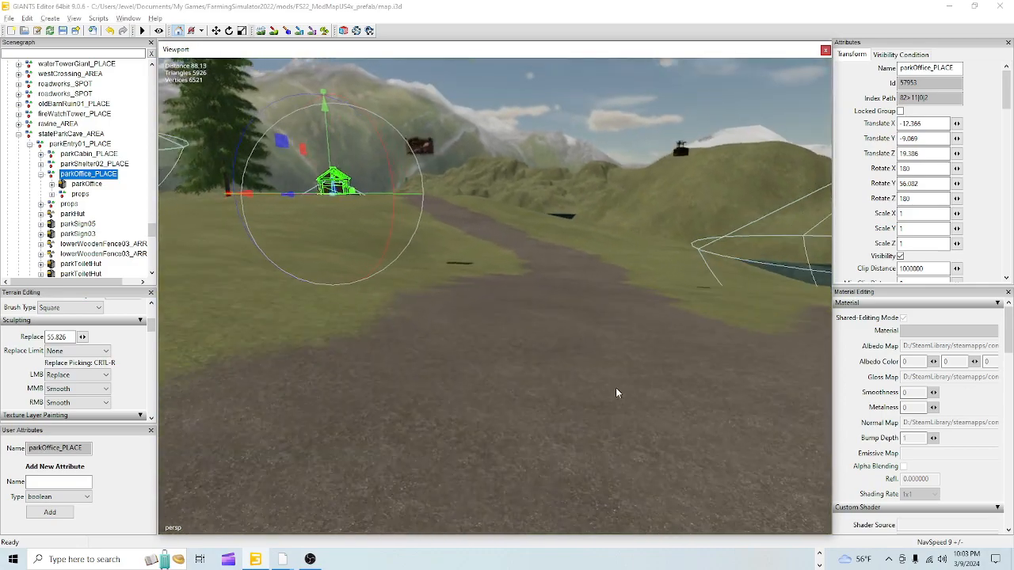
left_click_drag(616, 387, 594, 379, "alt")
right_click_drag(594, 379, 610, 427, "alt")
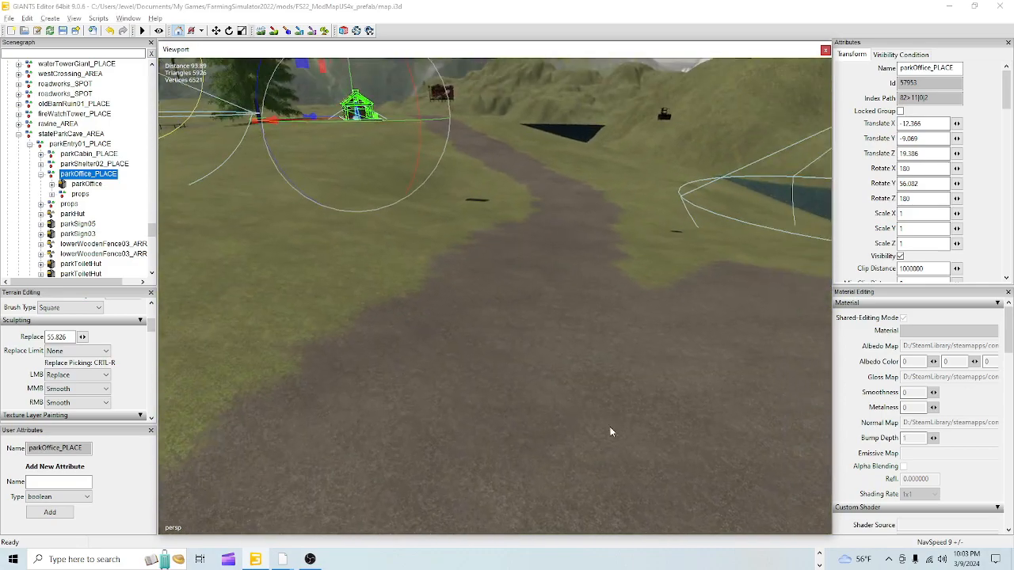
Step: Sculpt the terrain at the path junction near the lake with the large Square brush
left_click(262, 32)
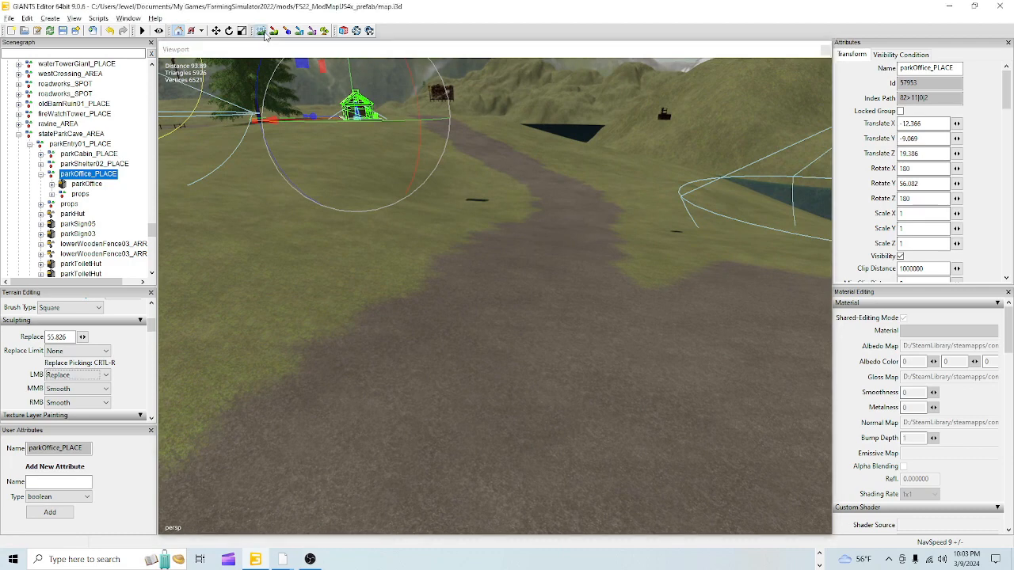
scroll(456, 226, "up", 5)
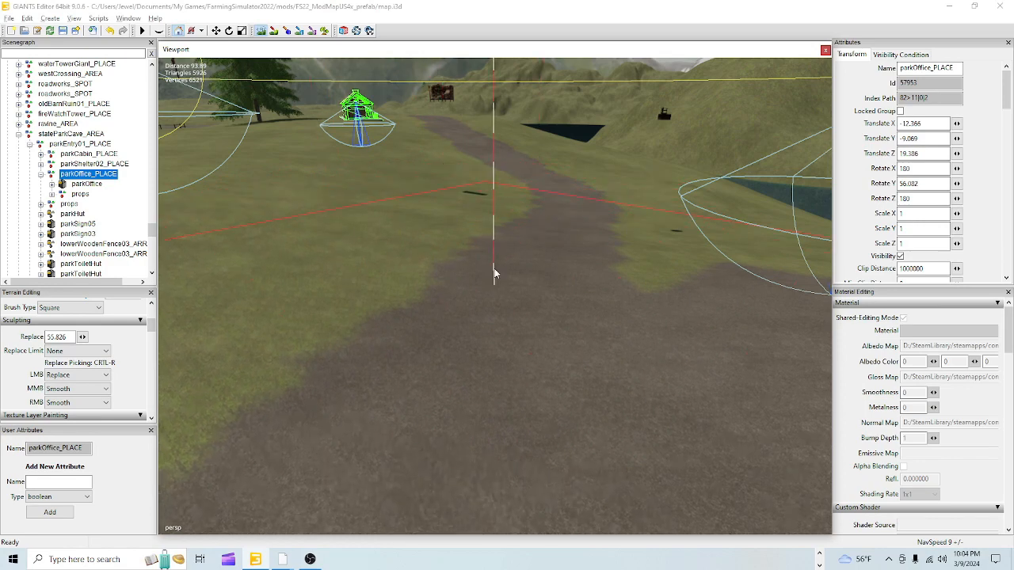
left_click(260, 31)
left_click_drag(521, 264, 555, 327, "alt")
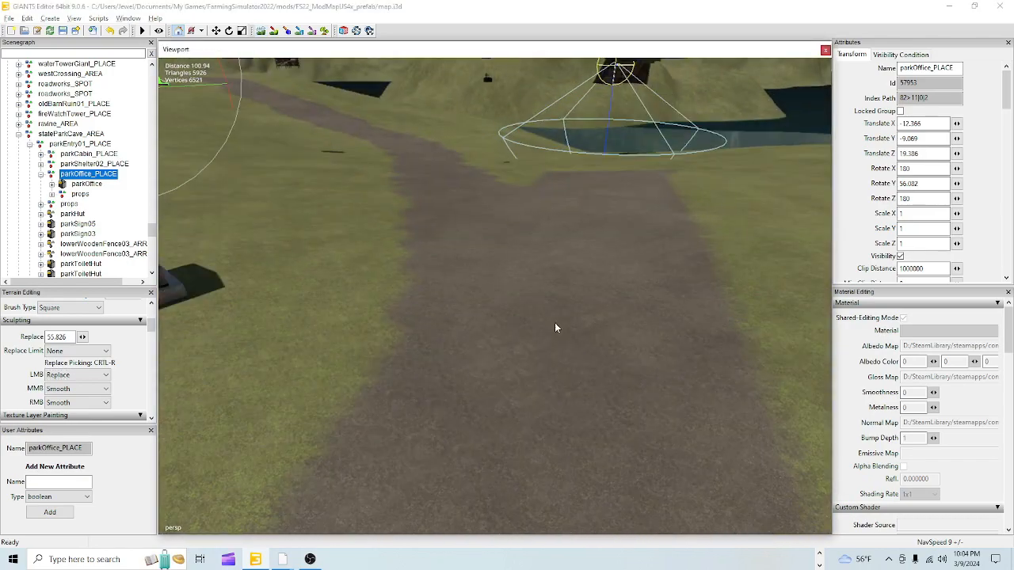
left_click(260, 33)
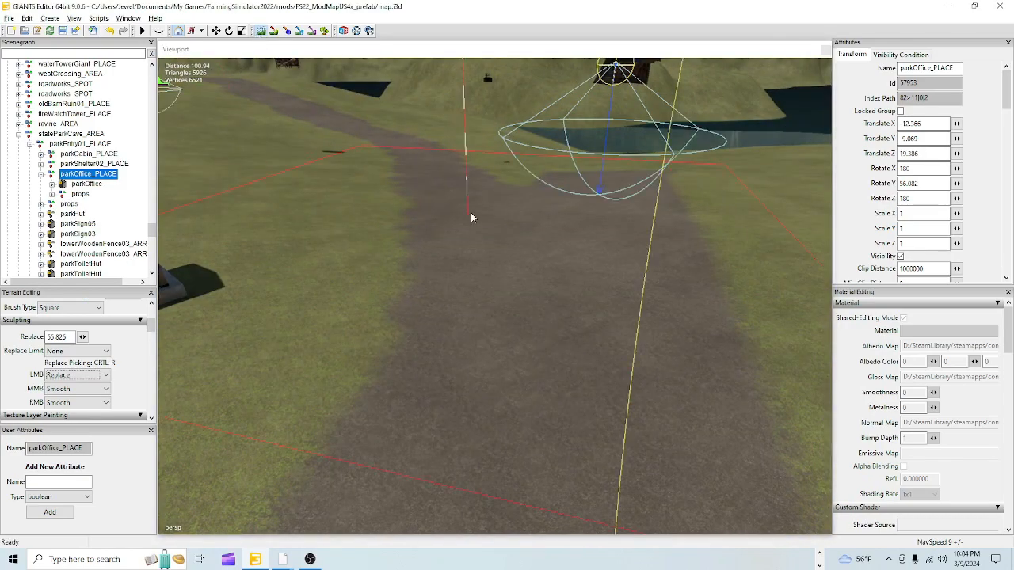
left_click(577, 212)
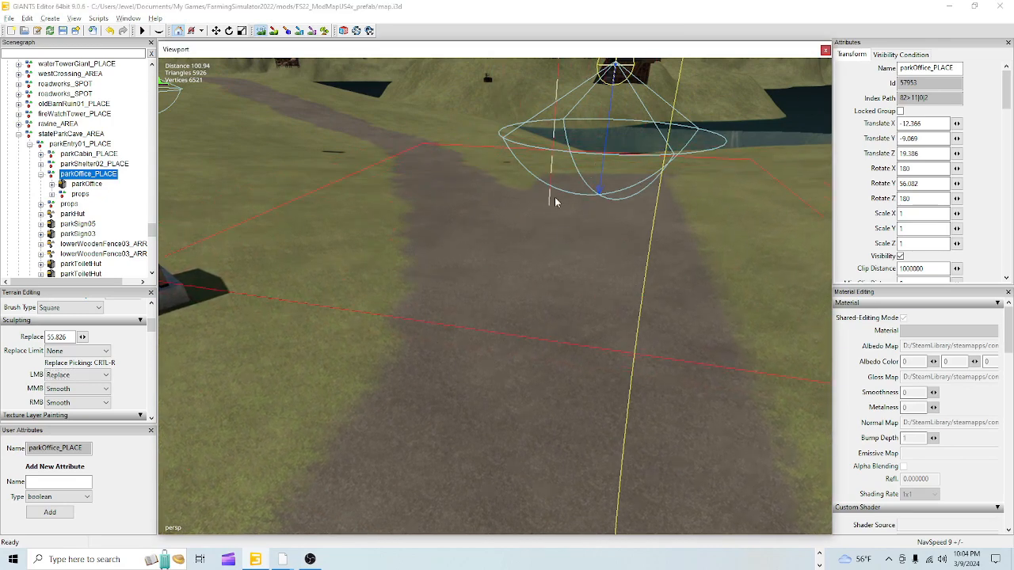
Step: Follow the dirt path from the lakeside junction up to the park office to check its slope
left_click(257, 34)
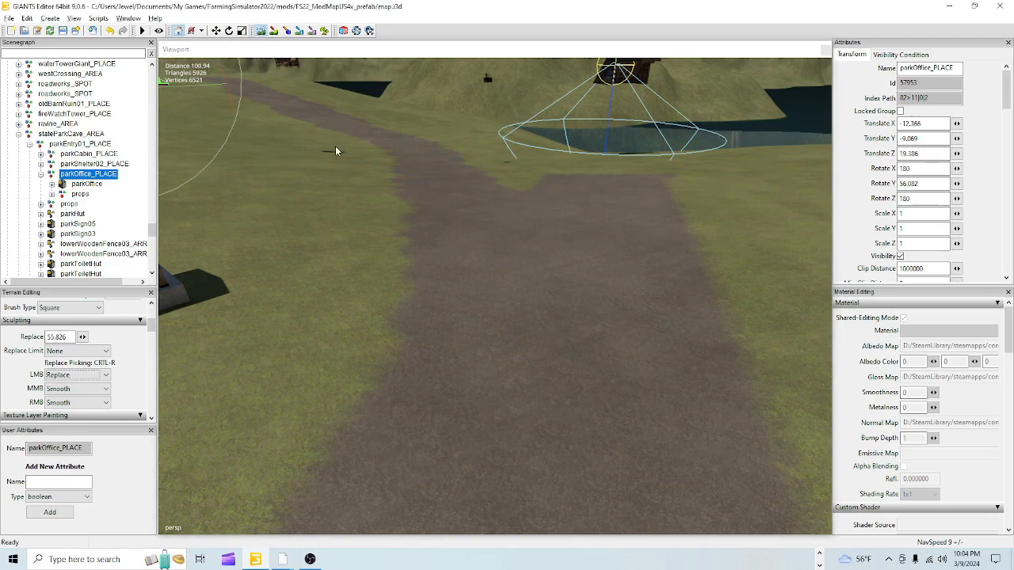
scroll(530, 312, "up", 3)
left_click_drag(533, 325, 532, 316, "alt")
scroll(532, 302, "up", 2)
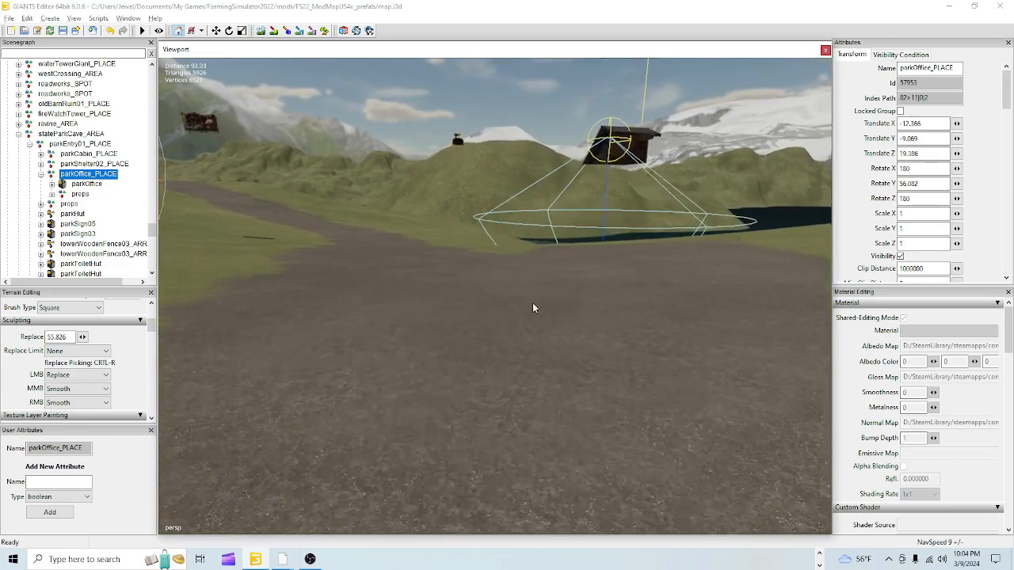
left_click_drag(547, 372, 603, 416, "alt")
scroll(522, 356, "up", 2)
scroll(576, 340, "up", 8)
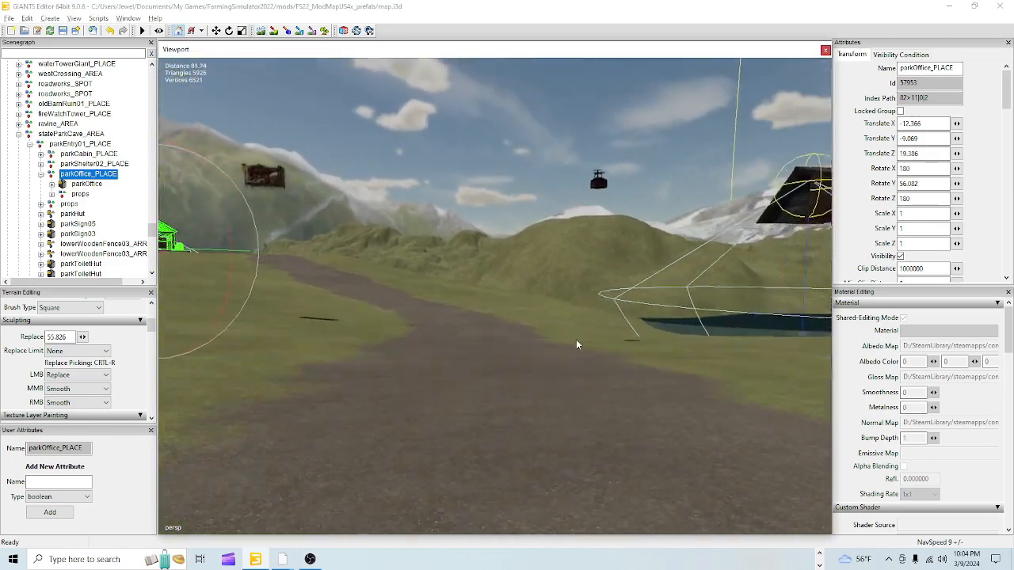
left_click_drag(499, 412, 414, 353, "alt")
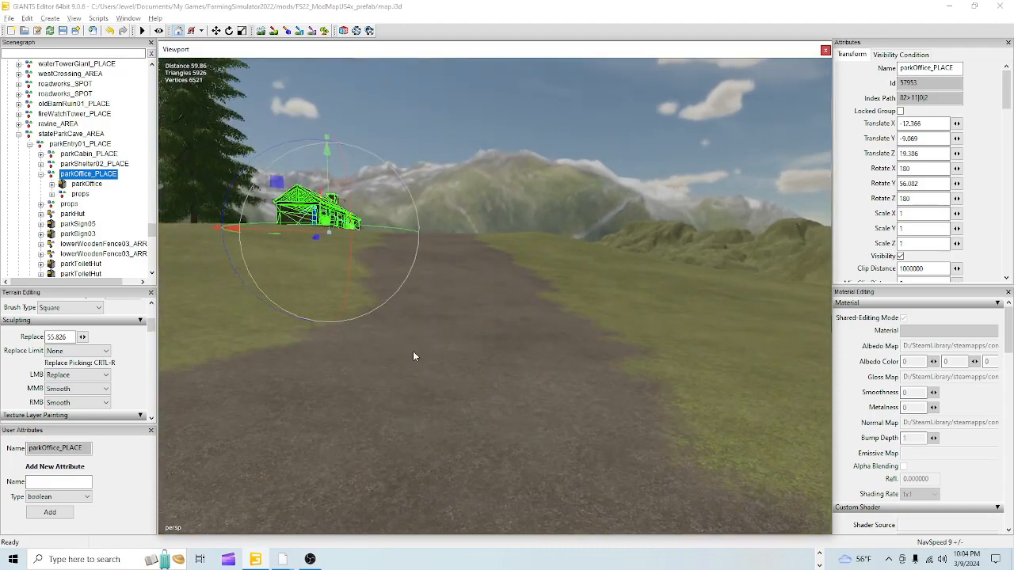
scroll(453, 312, "up", 3)
left_click_drag(497, 361, 478, 341, "alt")
scroll(552, 318, "up", 3)
scroll(564, 328, "up", 7)
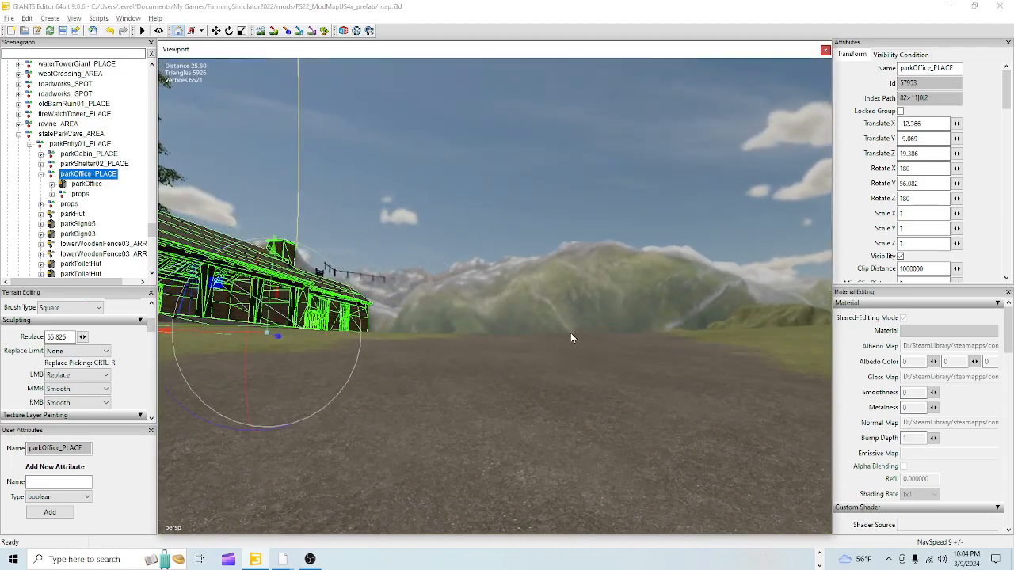
Step: Sculpt the terrain around the dirt path's bend beside the lake with the large Square brush
left_click_drag(526, 396, 556, 423, "alt")
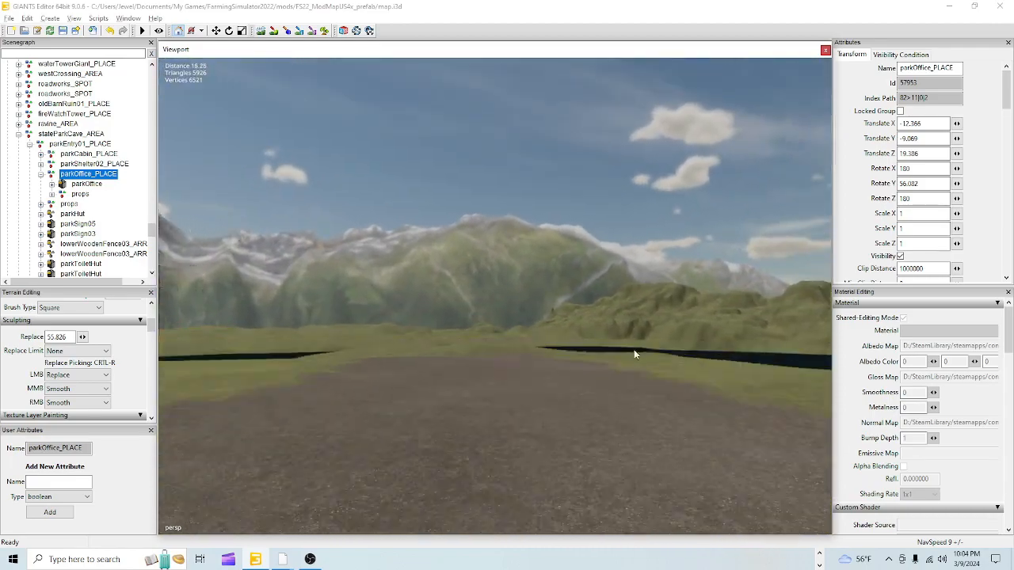
left_click_drag(626, 326, 557, 384, "alt")
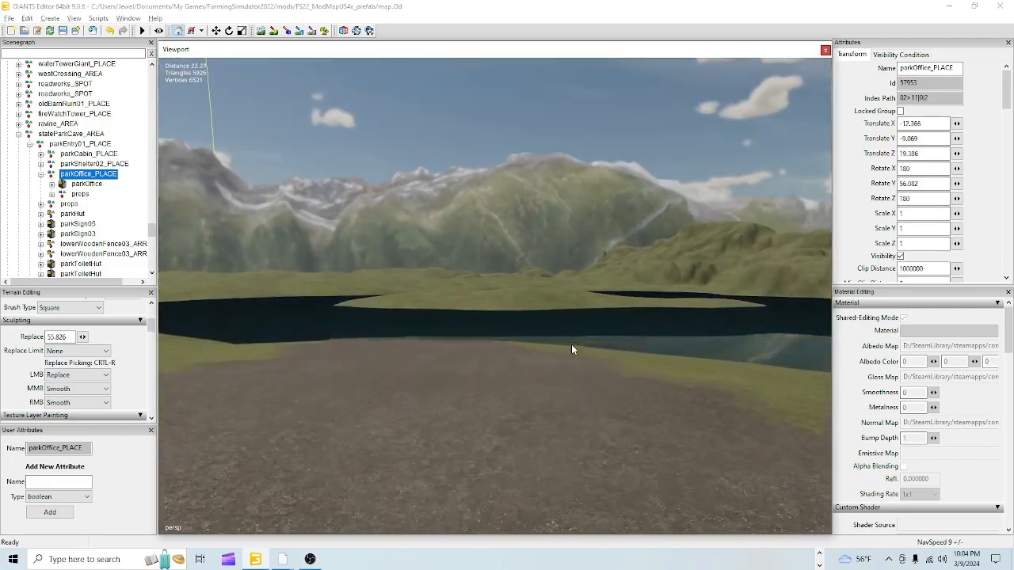
left_click_drag(573, 349, 402, 406, "alt")
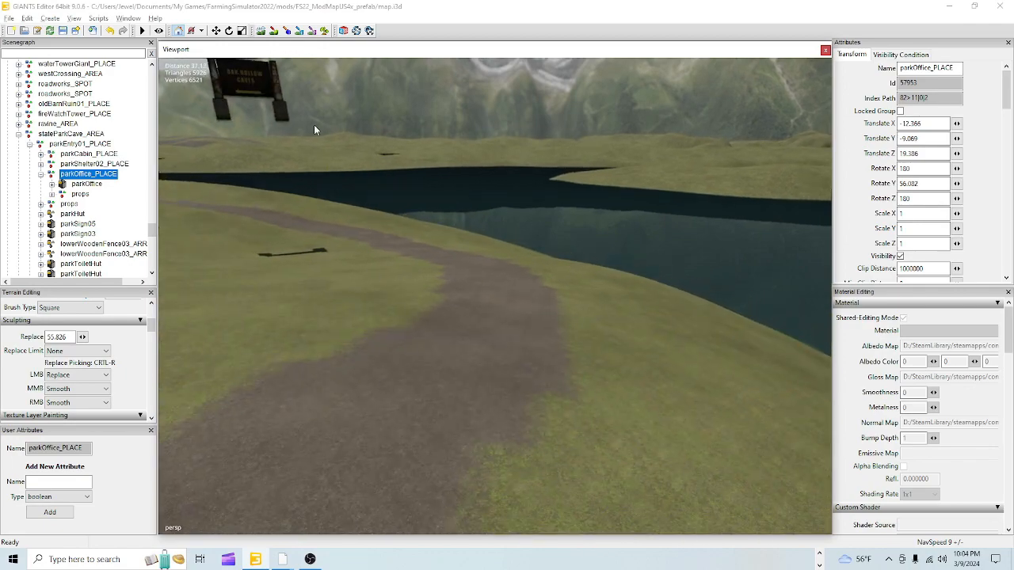
left_click(262, 36)
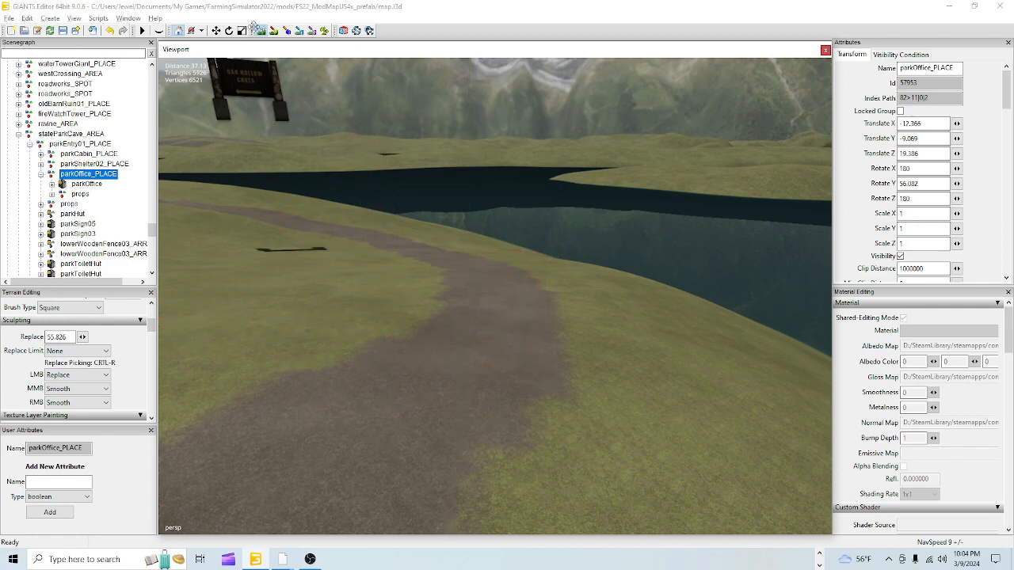
left_click(262, 31)
Step: Inspect the sculpted path bend and its surroundings near the floating park signs from ground level
scroll(311, 172, "up", 2)
left_click_drag(361, 264, 361, 225, "alt")
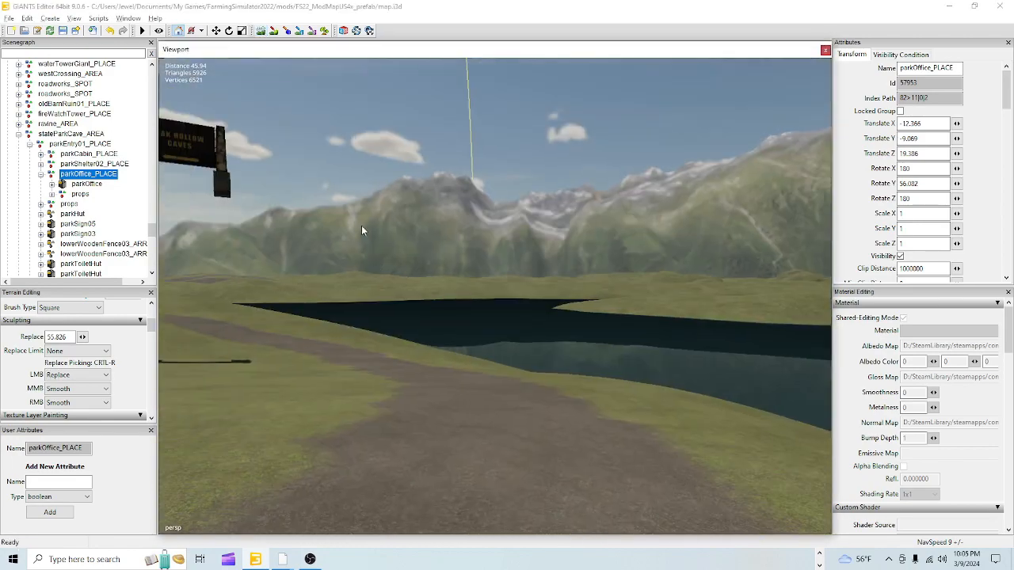
scroll(337, 320, "down", 1)
scroll(336, 320, "down", 2)
left_click_drag(341, 324, 236, 284, "alt")
scroll(322, 277, "up", 3)
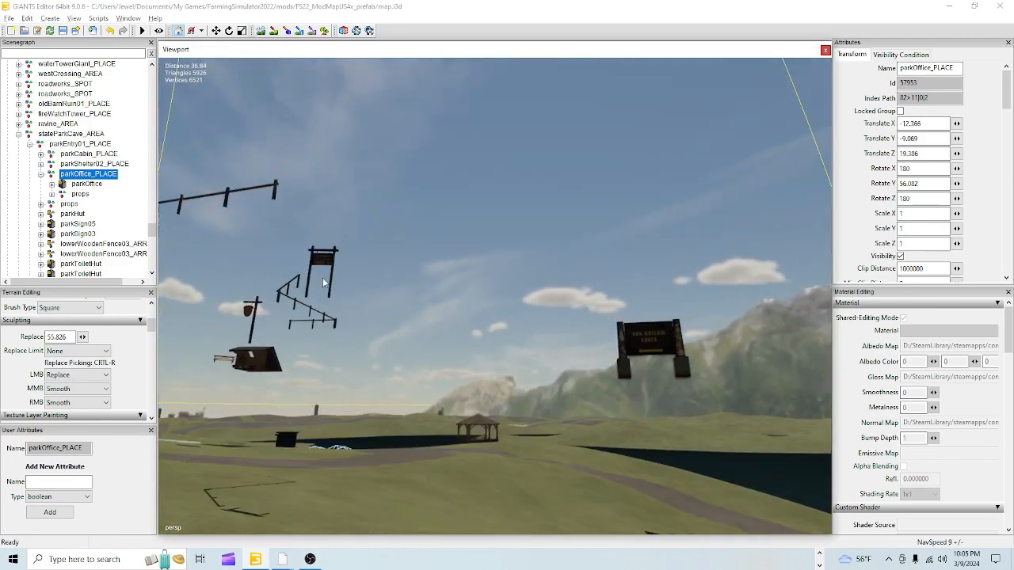
left_click_drag(455, 376, 532, 425, "alt")
scroll(444, 348, "down", 3)
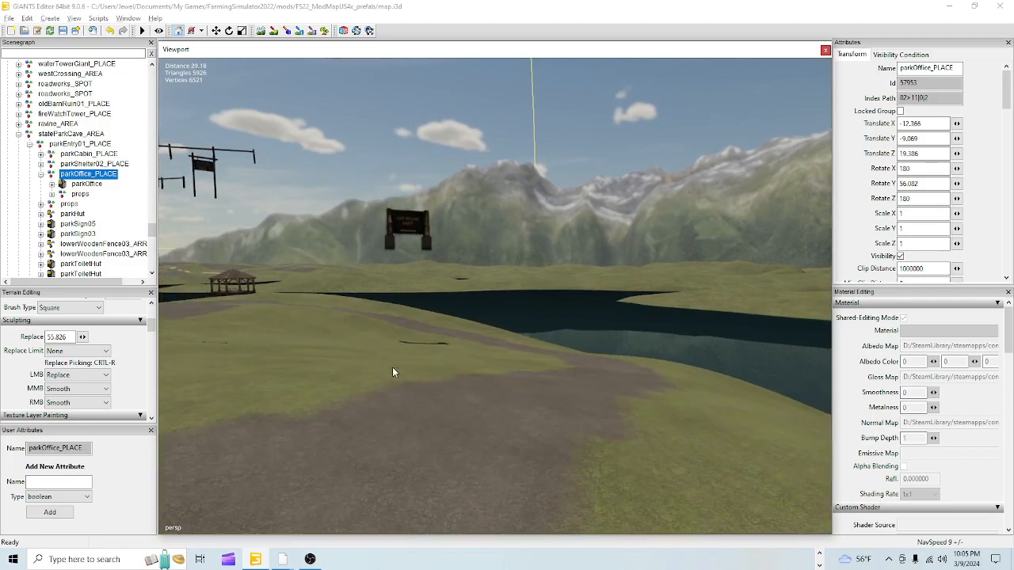
Step: Rework the dirt path's slope down toward the lakeside bend with the sculpting brush
left_click_drag(394, 309, 240, 303, "alt")
scroll(278, 317, "up", 2)
left_click_drag(398, 365, 354, 161, "alt")
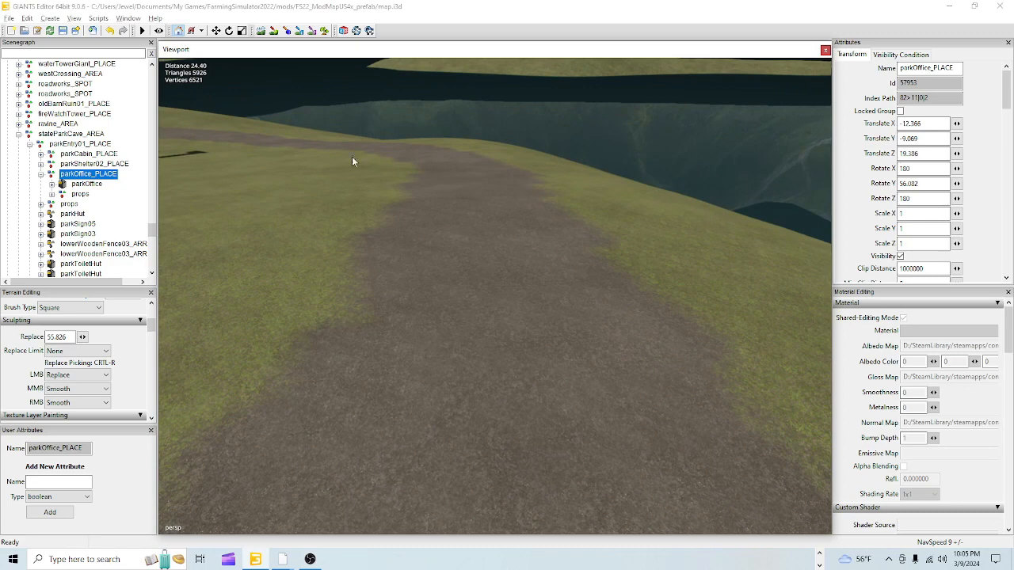
left_click(259, 33)
scroll(306, 204, "down", 3)
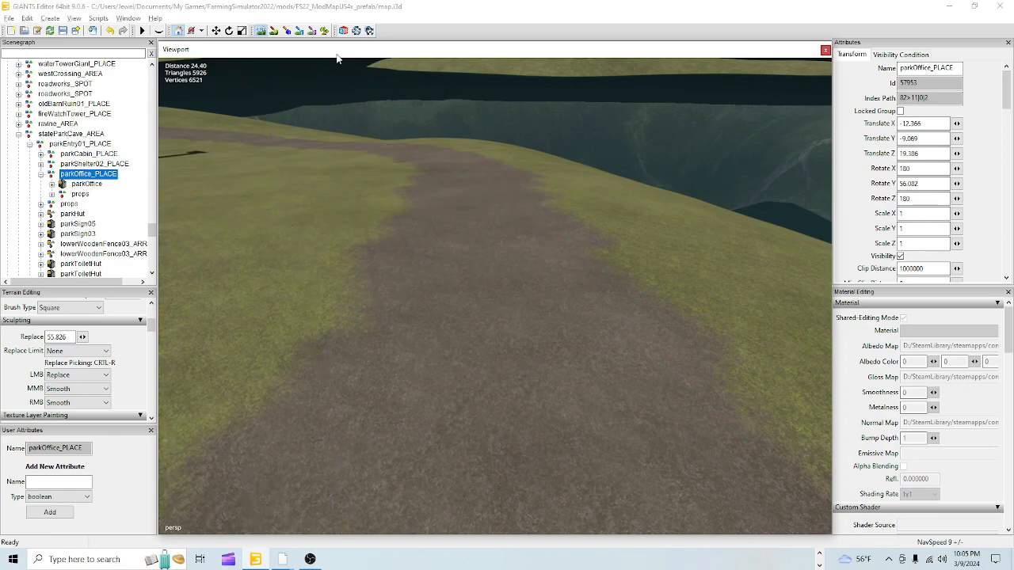
left_click(267, 32)
Step: Follow the dirt path at ground level down to the lakeside bend to check its slope
left_click_drag(475, 171, 437, 315, "alt")
right_click_drag(477, 136, 478, 269, "alt")
left_click_drag(478, 274, 507, 194, "alt")
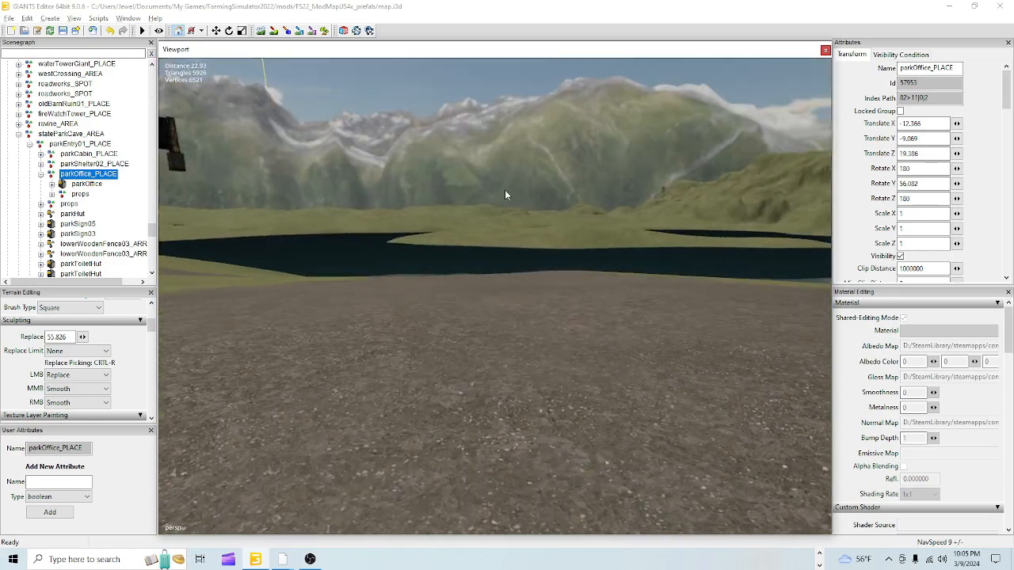
left_click_drag(449, 295, 427, 300, "alt")
right_click_drag(438, 281, 467, 242, "alt")
left_click_drag(466, 242, 479, 285, "alt")
right_click_drag(478, 285, 491, 262, "alt")
left_click_drag(490, 262, 490, 302, "alt")
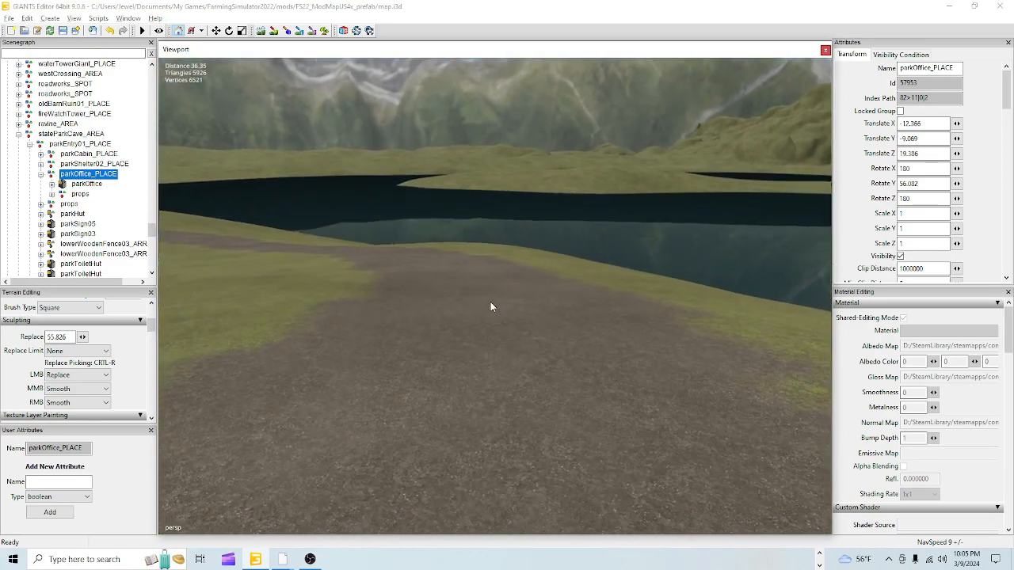
right_click_drag(491, 302, 476, 238, "alt")
left_click_drag(476, 237, 466, 276, "alt")
right_click_drag(466, 276, 474, 206, "alt")
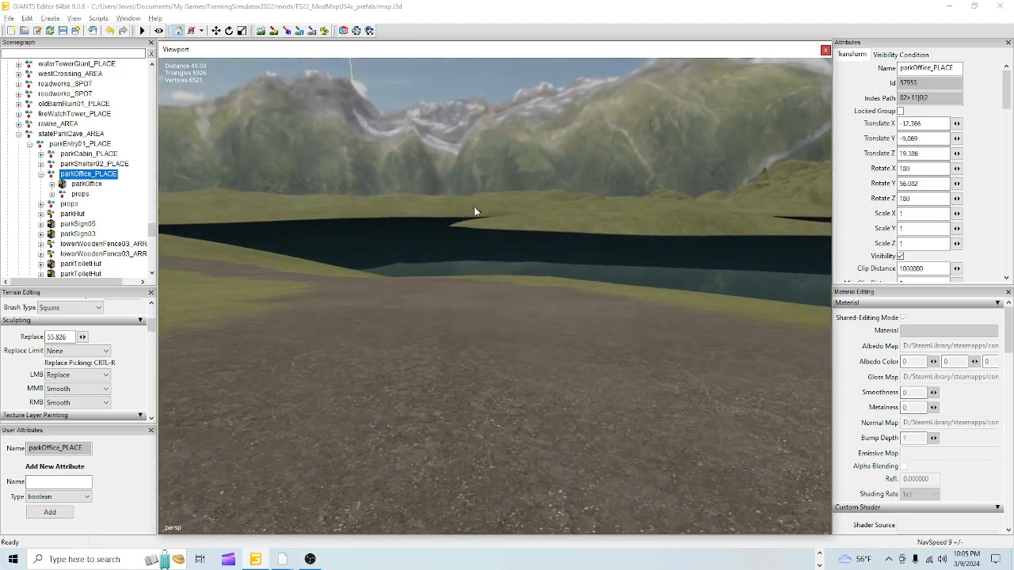
left_click_drag(474, 206, 441, 317, "alt")
right_click_drag(441, 318, 463, 291, "alt")
left_click_drag(463, 290, 481, 325, "alt")
right_click_drag(482, 330, 576, 190, "alt")
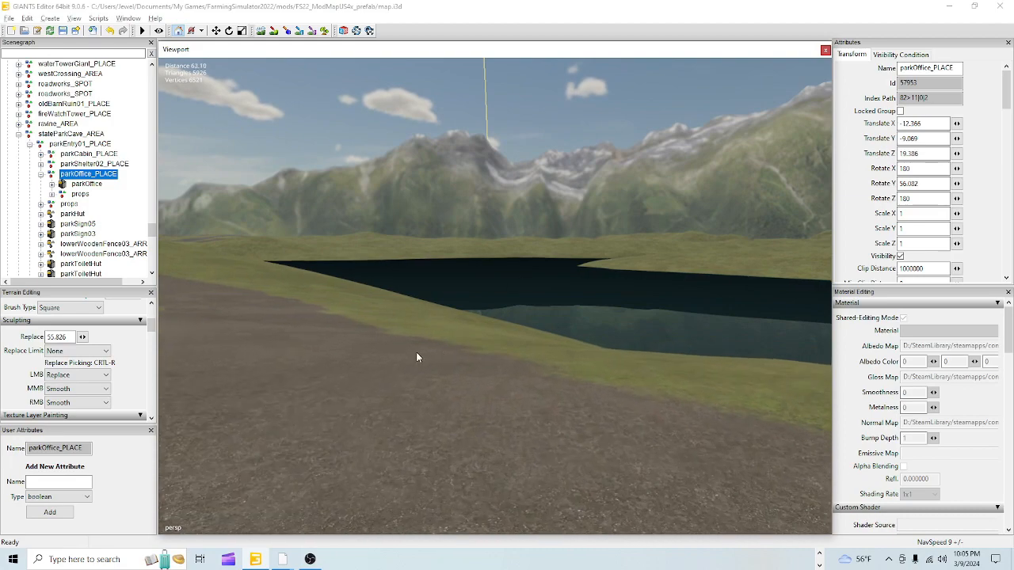
Step: Pick 53.496 as the Replace height and sculpt the grassy bank between the path bend and the lake
left_click_drag(432, 416, 397, 408, "alt")
right_click_drag(397, 408, 460, 324, "alt")
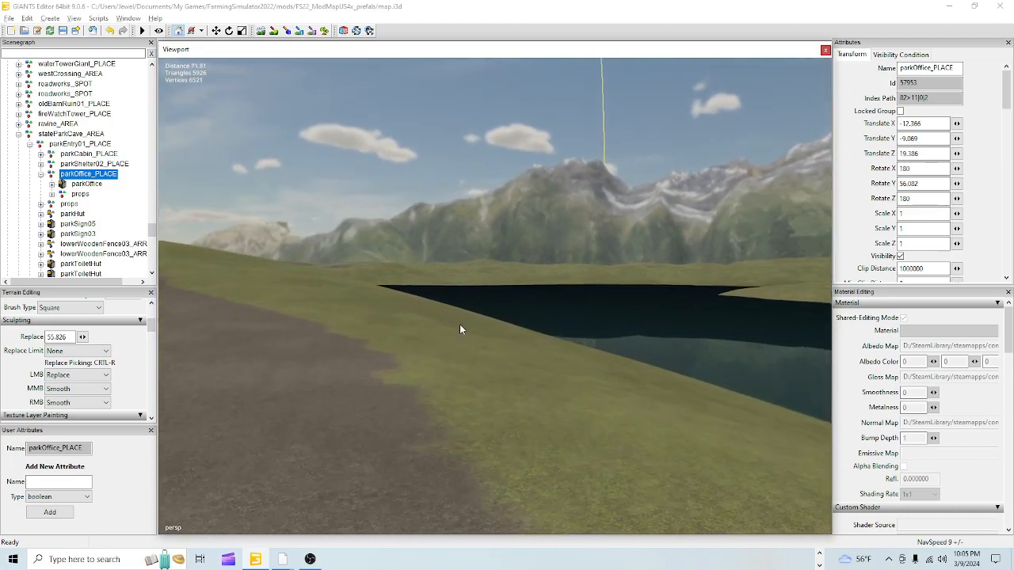
left_click_drag(460, 324, 294, 370, "alt")
right_click_drag(294, 372, 396, 423, "alt")
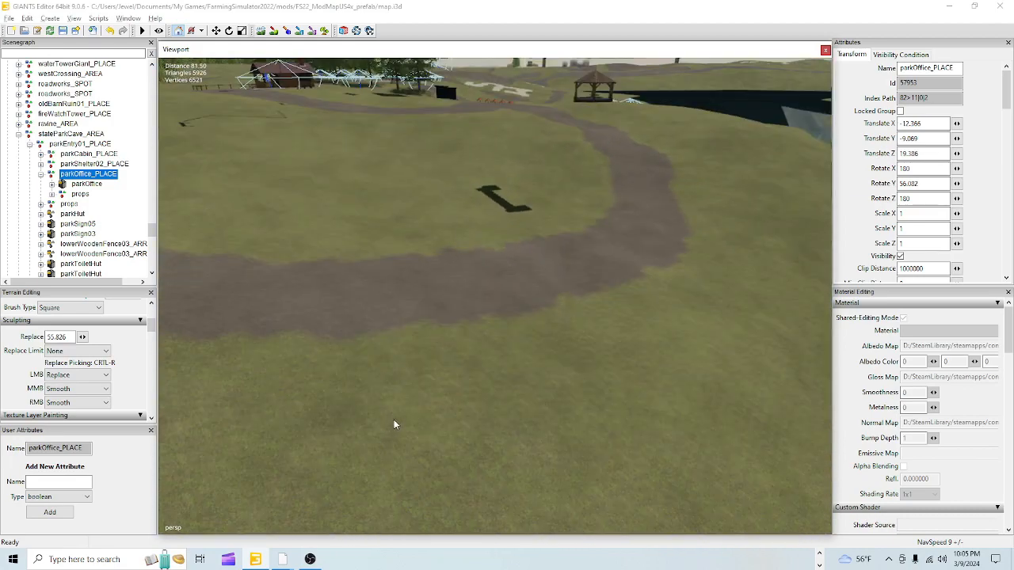
left_click(261, 31)
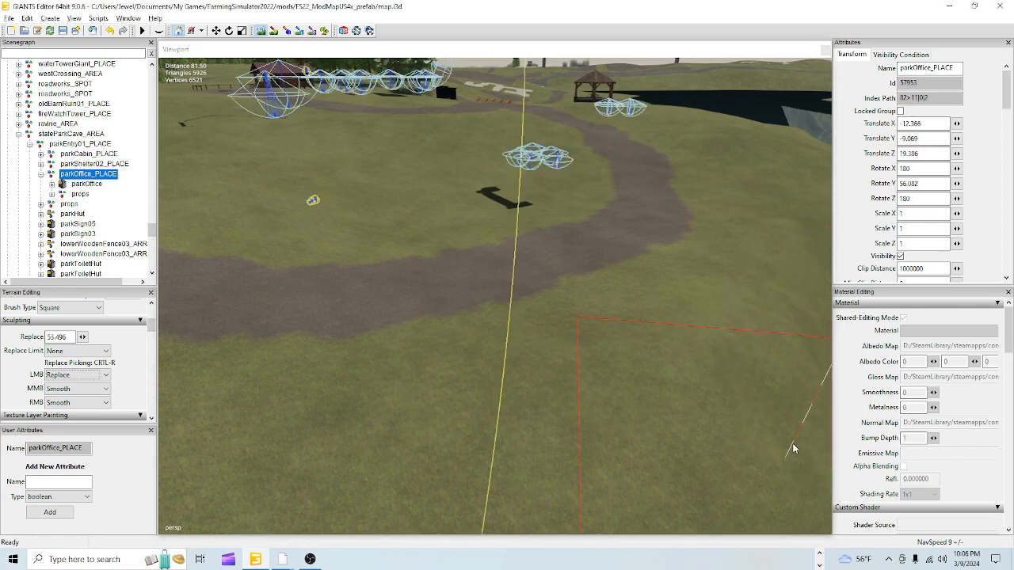
left_click(258, 33)
Step: Pick 55.765 as the Replace height and sculpt the path and adjoining grass above the lakeside bend
mouse_move(426, 365)
left_mouse_down("alt")
mouse_move(387, 353)
mouse_move(354, 373)
mouse_move(423, 144)
mouse_move(590, 275)
mouse_move(427, 394)
mouse_move(303, 423)
mouse_move(413, 338)
mouse_move(595, 337)
mouse_move(556, 387)
mouse_move(588, 418)
mouse_move(623, 333)
mouse_move(586, 356)
mouse_move(602, 420)
mouse_move(577, 303)
mouse_move(558, 331)
mouse_move(607, 426)
mouse_move(642, 399)
mouse_move(623, 309)
mouse_move(590, 511)
mouse_move(527, 396)
mouse_move(395, 385)
mouse_move(641, 361)
mouse_move(516, 462)
mouse_move(551, 440)
mouse_move(559, 372)
mouse_move(557, 406)
mouse_move(578, 340)
mouse_move(553, 386)
mouse_move(489, 263)
left_mouse_up("alt")
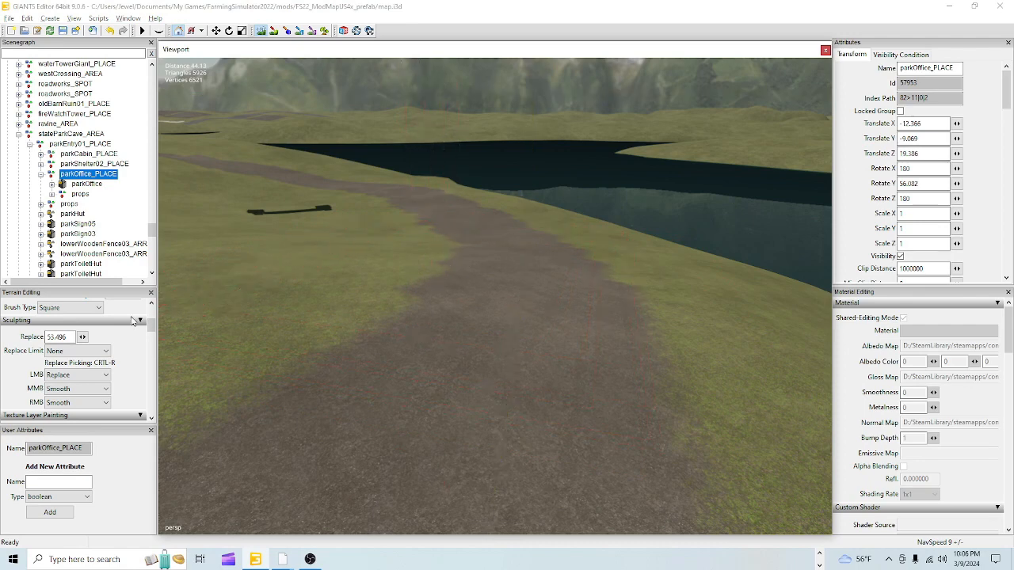
scroll(12, 349, "up", 2)
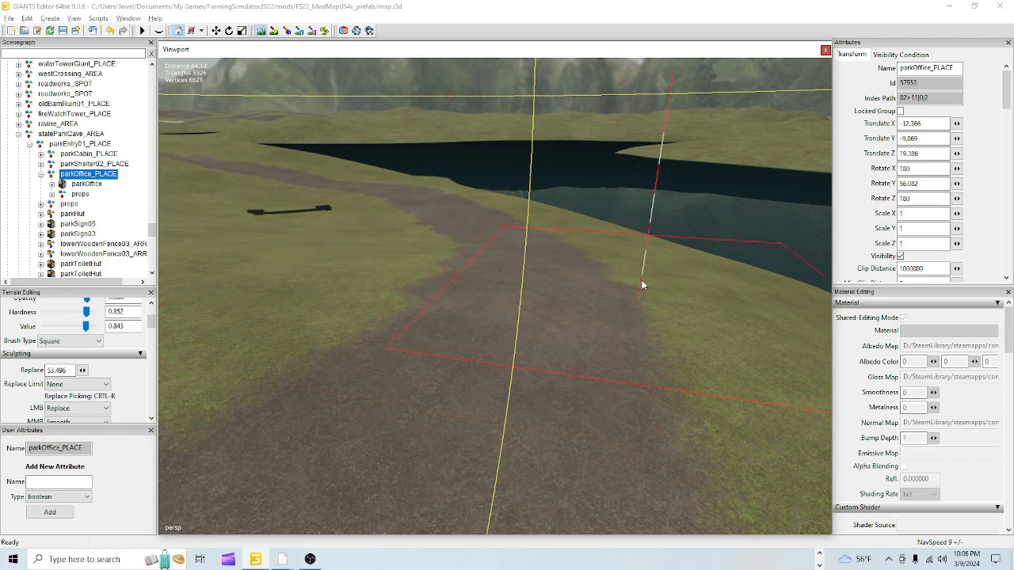
key("ctrl+r")
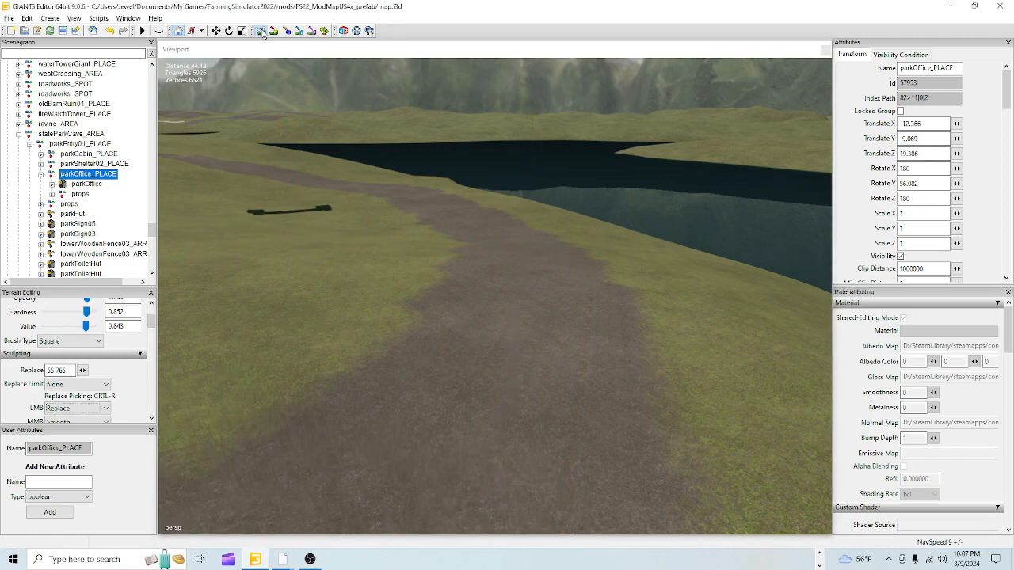
Step: Inspect the dirt path's descent and its grassy edges above the lakeside bend
left_click_drag(433, 242, 464, 228, "alt")
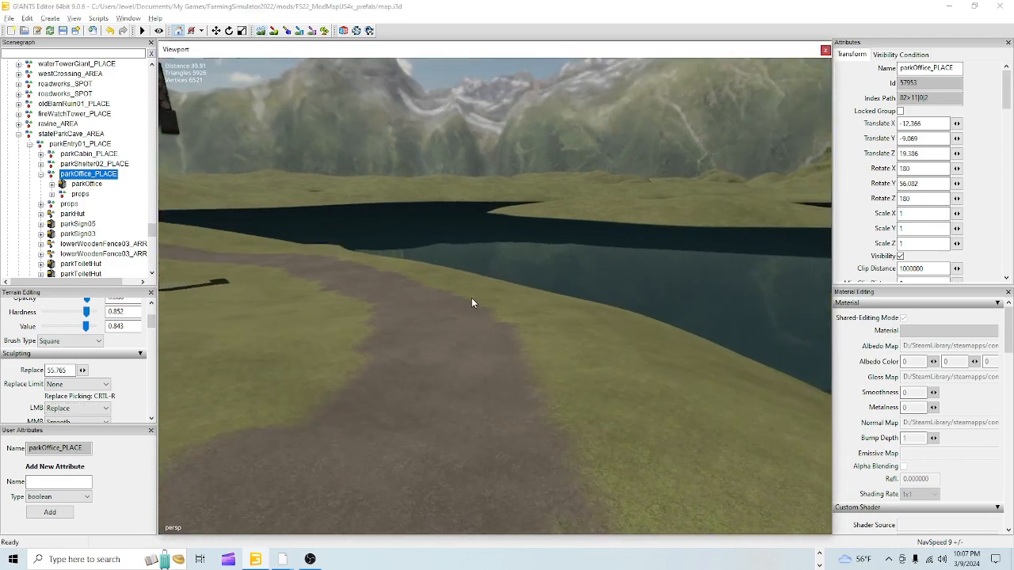
left_click_drag(471, 297, 415, 383, "alt")
scroll(392, 330, "up", 3)
scroll(449, 346, "down", 3)
left_click_drag(432, 191, 473, 247, "alt")
scroll(405, 298, "up", 3)
scroll(400, 301, "up", 3)
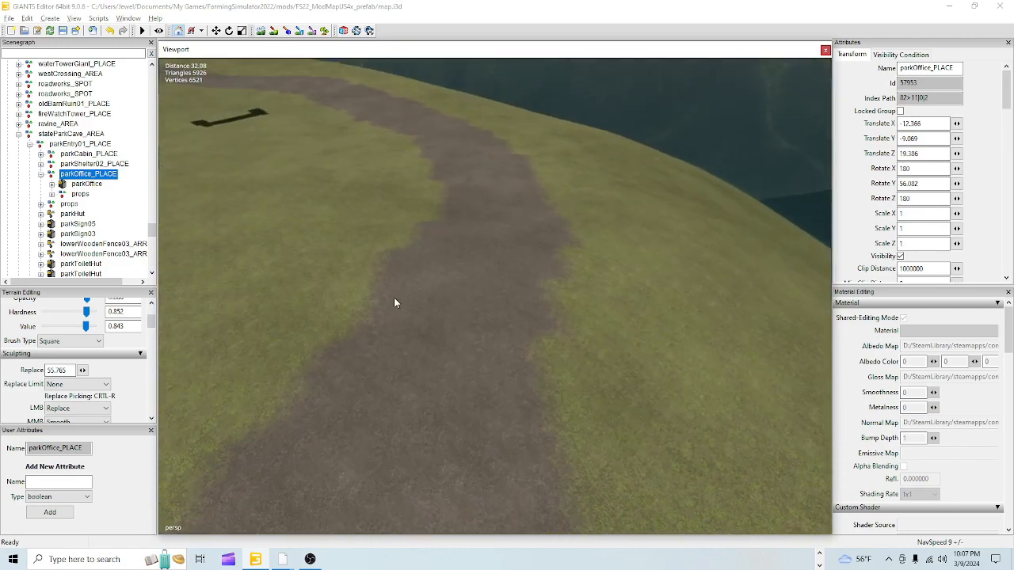
left_click(261, 31)
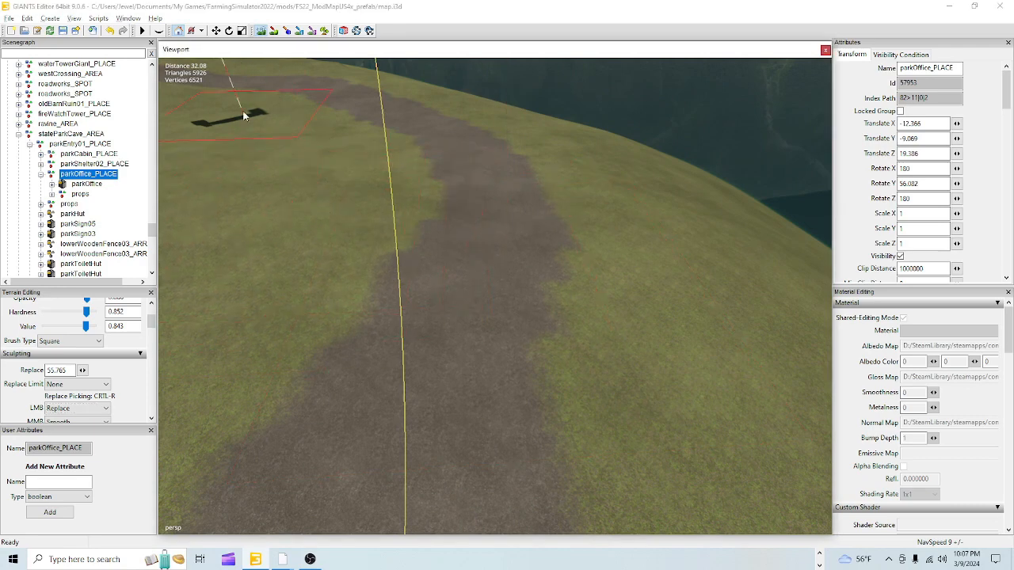
left_click(261, 31)
Step: Check the dirt path's surface from the upper stretch around the bend toward the gazebo
left_click_drag(408, 324, 272, 352, "alt")
scroll(295, 298, "up", 3)
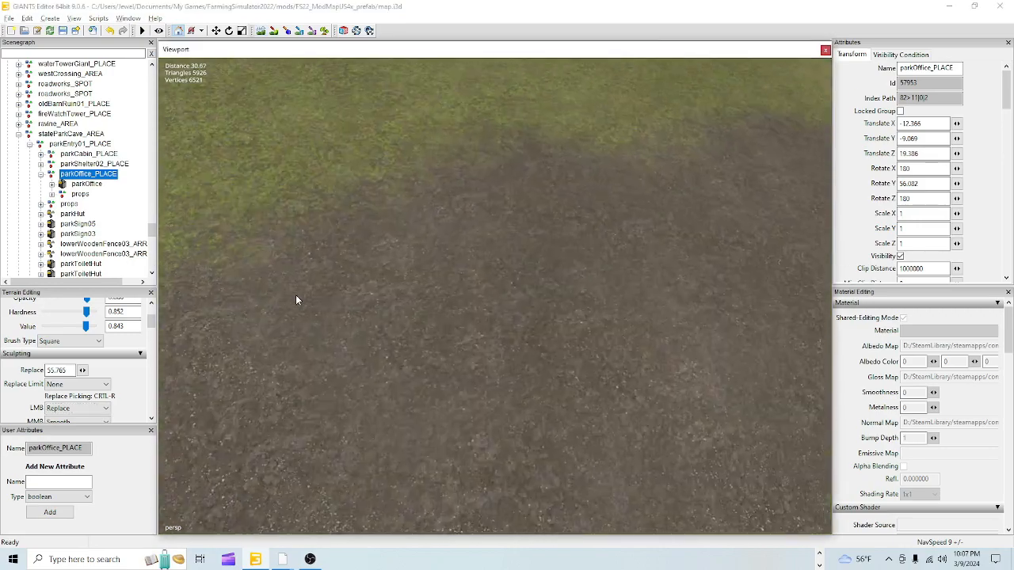
left_click_drag(295, 300, 496, 277, "alt")
scroll(495, 277, "up", 3)
left_click_drag(476, 315, 471, 278, "alt")
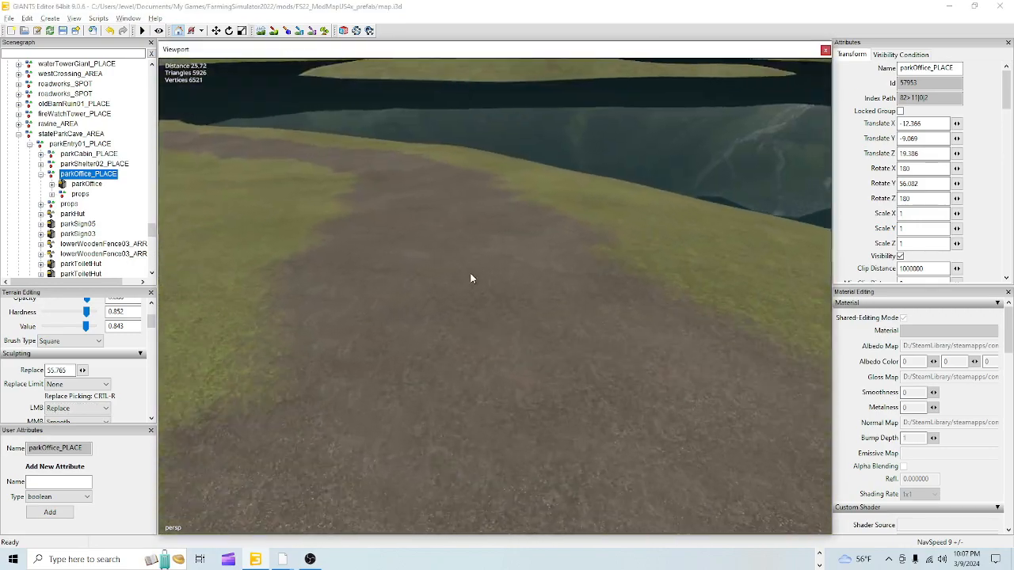
scroll(470, 278, "up", 2)
left_click_drag(490, 327, 470, 305, "alt")
scroll(470, 305, "up", 3)
left_click_drag(503, 338, 413, 435, "alt")
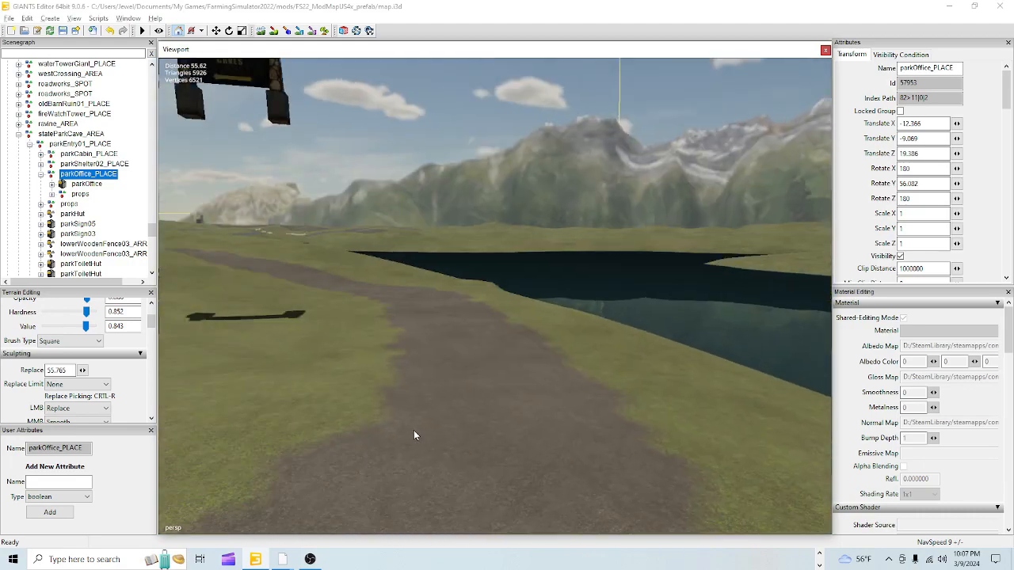
right_click_drag(414, 430, 420, 230, "alt")
left_click_drag(423, 426, 417, 381, "alt")
right_click_drag(416, 381, 441, 335, "alt")
left_click_drag(441, 334, 396, 370, "alt")
middle_click_drag(501, 292, 471, 370, "alt")
left_click_drag(472, 369, 485, 406, "alt")
middle_click_drag(545, 309, 457, 465, "alt")
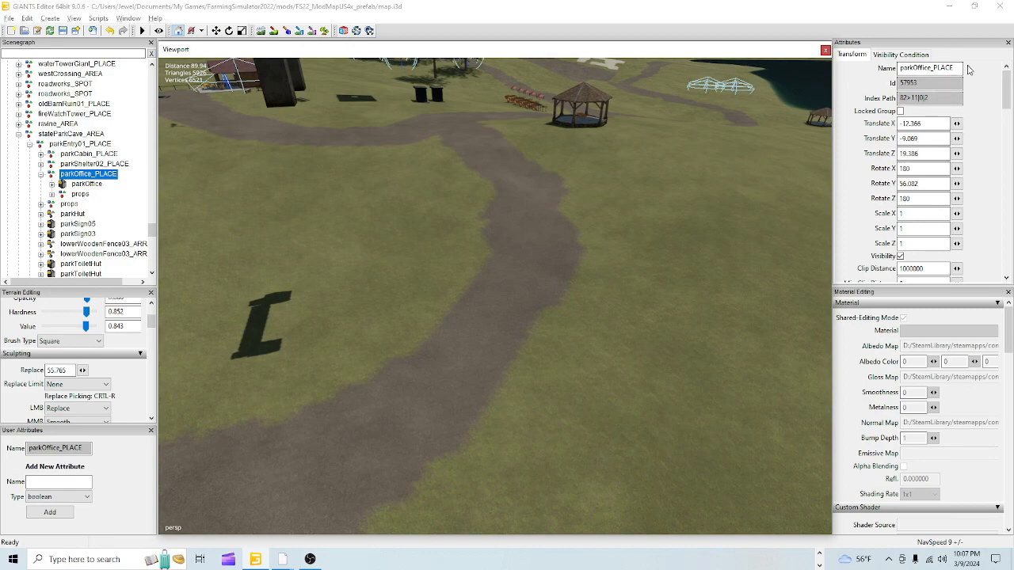
Step: Pick 58.861 as the Replace height and sculpt the grass around the two dark huts beside the path junction
left_click_drag(532, 324, 515, 275, "alt")
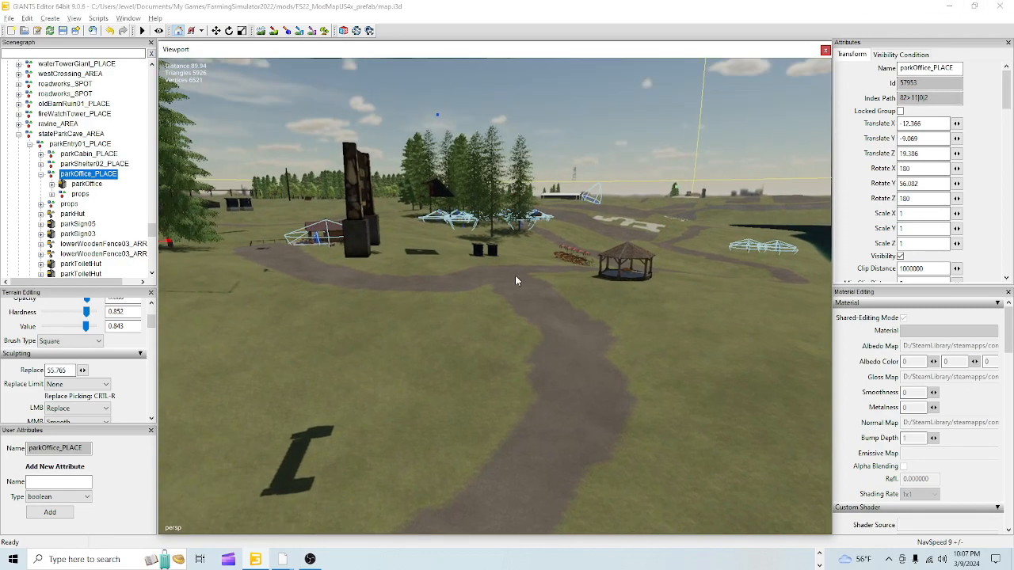
right_click_drag(447, 413, 525, 304, "alt")
left_click_drag(524, 308, 520, 266, "alt")
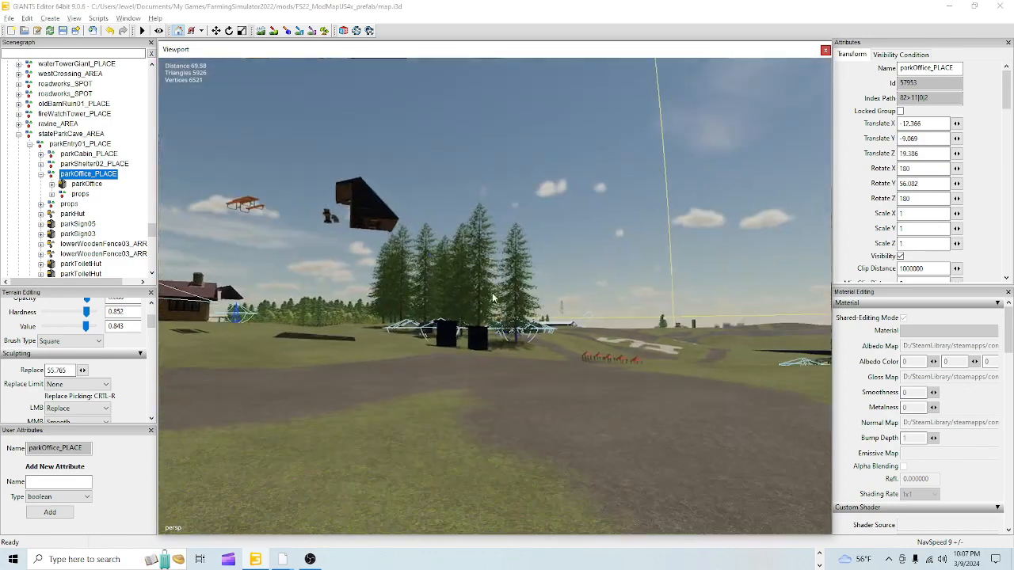
right_click_drag(468, 360, 502, 273, "alt")
left_click_drag(502, 273, 496, 310, "alt")
right_click_drag(497, 310, 484, 321, "alt")
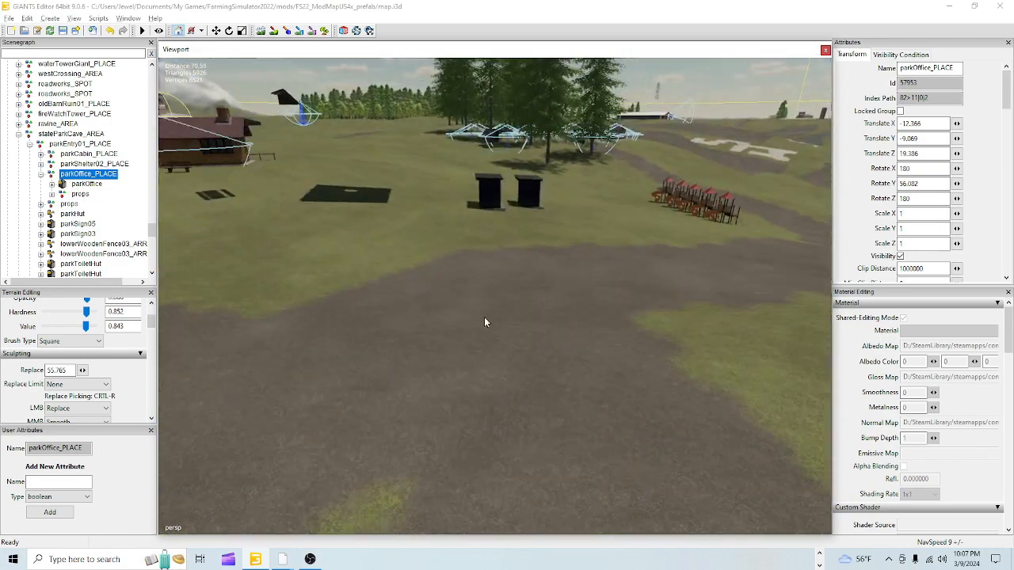
mouse_move(484, 321)
left_mouse_down("alt")
mouse_move(450, 317)
mouse_move(495, 324)
left_mouse_up("alt")
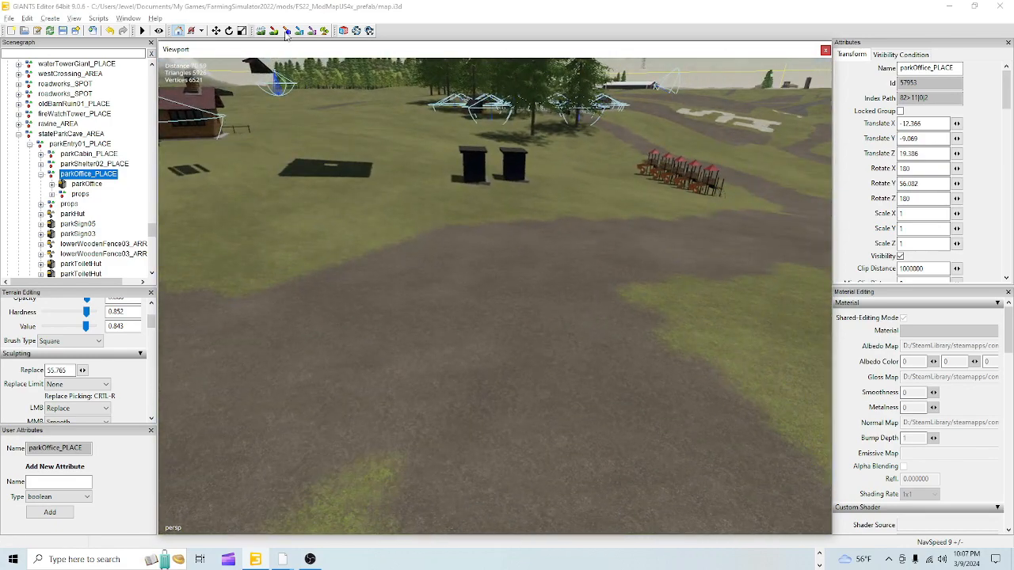
left_click(261, 31)
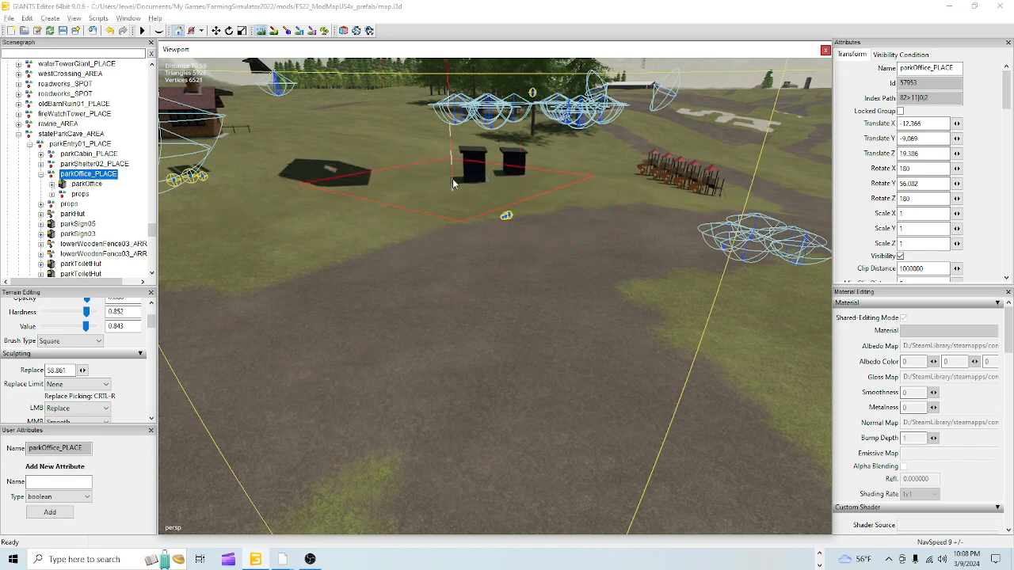
mouse_move(542, 194)
left_mouse_down()
mouse_move(404, 187)
mouse_move(399, 151)
left_mouse_up()
left_click_drag(304, 175, 276, 232)
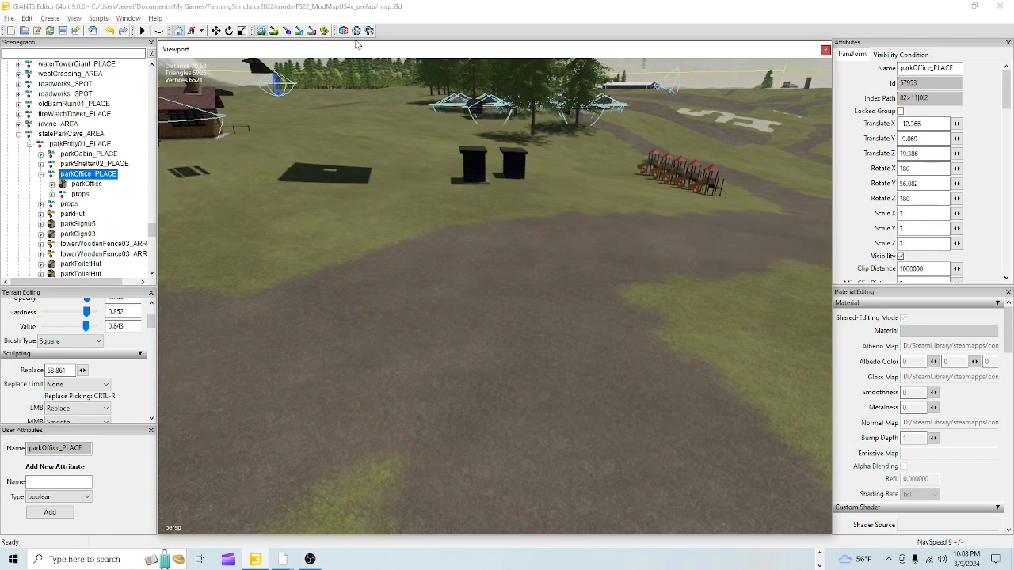
left_click(263, 30)
Step: Inspect the path junction's ground level toward the gazebo, the lake and the playground sets
left_click_drag(512, 349, 479, 344, "alt")
scroll(482, 321, "up", 5)
left_click_drag(621, 304, 462, 307, "alt")
scroll(420, 274, "up", 3)
scroll(507, 277, "up", 4)
left_click_drag(537, 262, 297, 303, "alt")
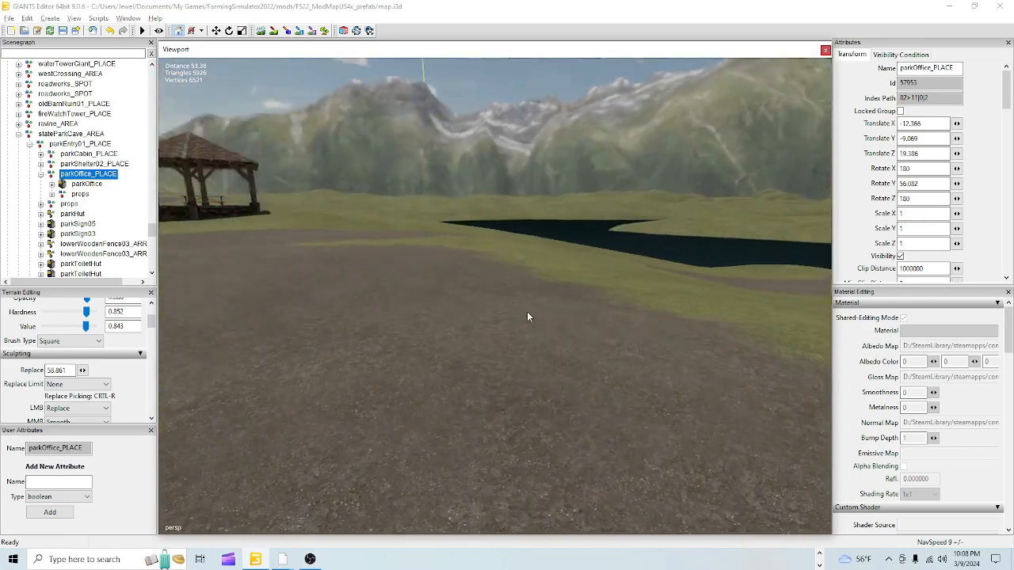
left_click_drag(527, 312, 428, 297, "alt")
scroll(499, 321, "up", 3)
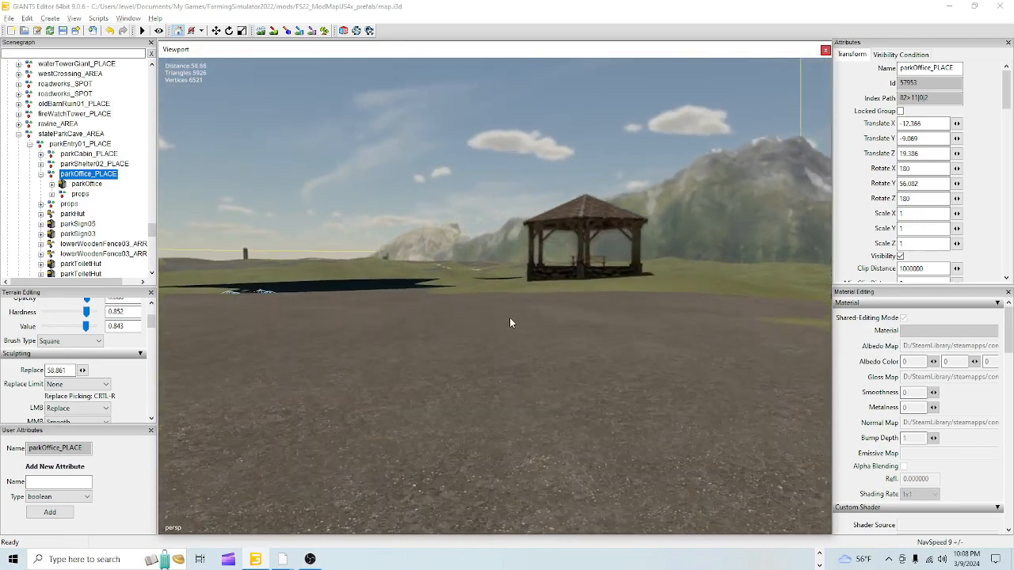
left_click_drag(528, 360, 471, 348, "alt")
scroll(532, 289, "up", 4)
scroll(546, 276, "up", 3)
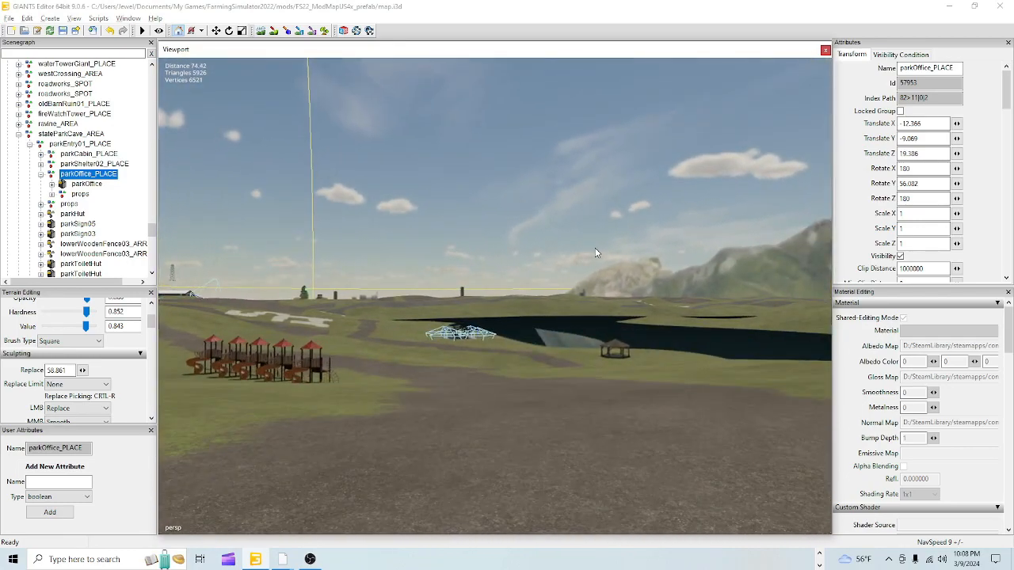
Step: Inspect the dirt path and the grass beside the gazebo, looking toward the lake from several angles
scroll(584, 304, "down", 5)
left_click_drag(543, 360, 723, 382, "alt")
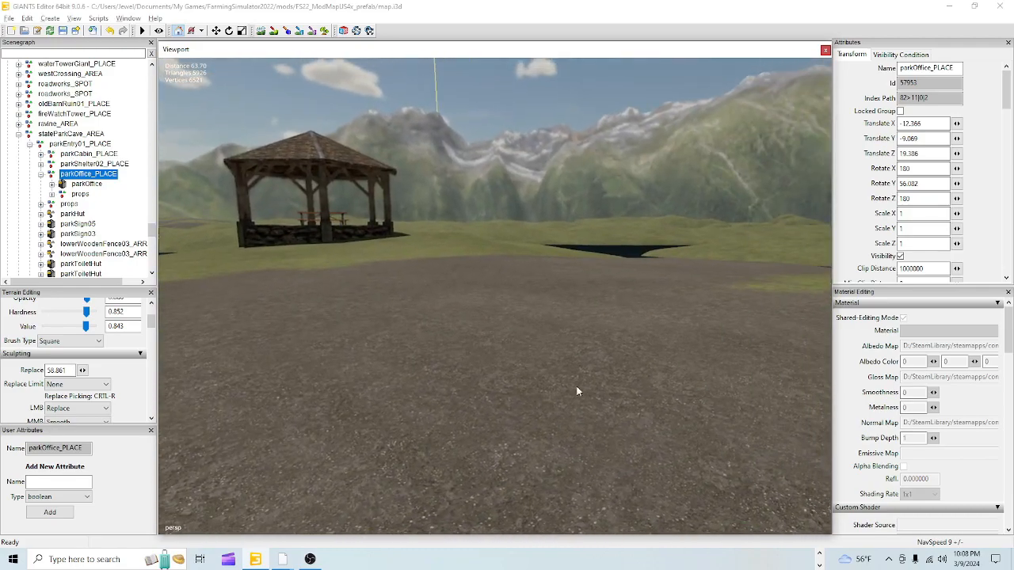
left_click_drag(576, 386, 580, 369, "alt")
scroll(602, 337, "up", 5)
left_click_drag(632, 309, 677, 322, "alt")
scroll(634, 353, "down", 5)
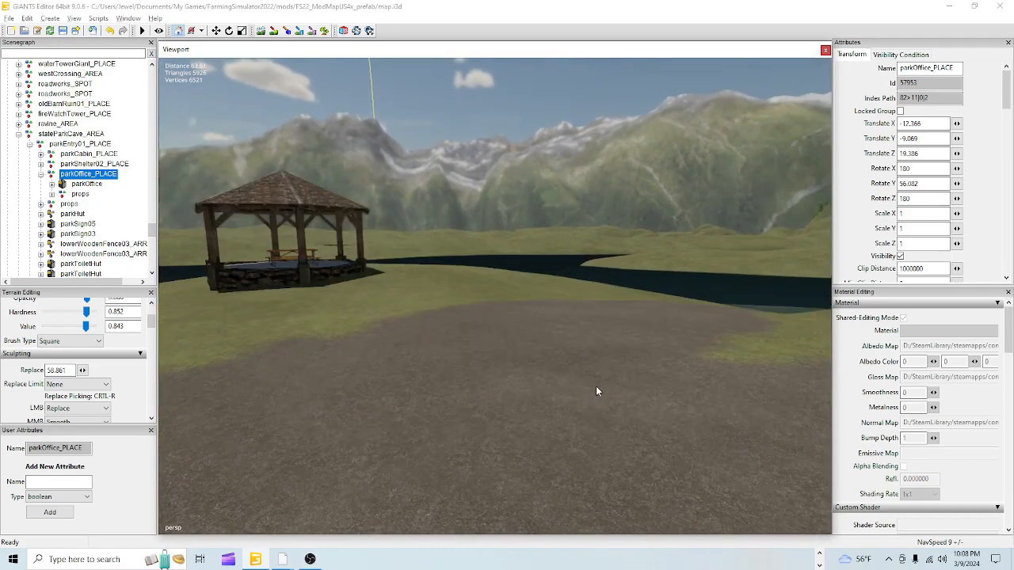
left_click_drag(595, 386, 548, 412, "alt")
scroll(547, 362, "down", 3)
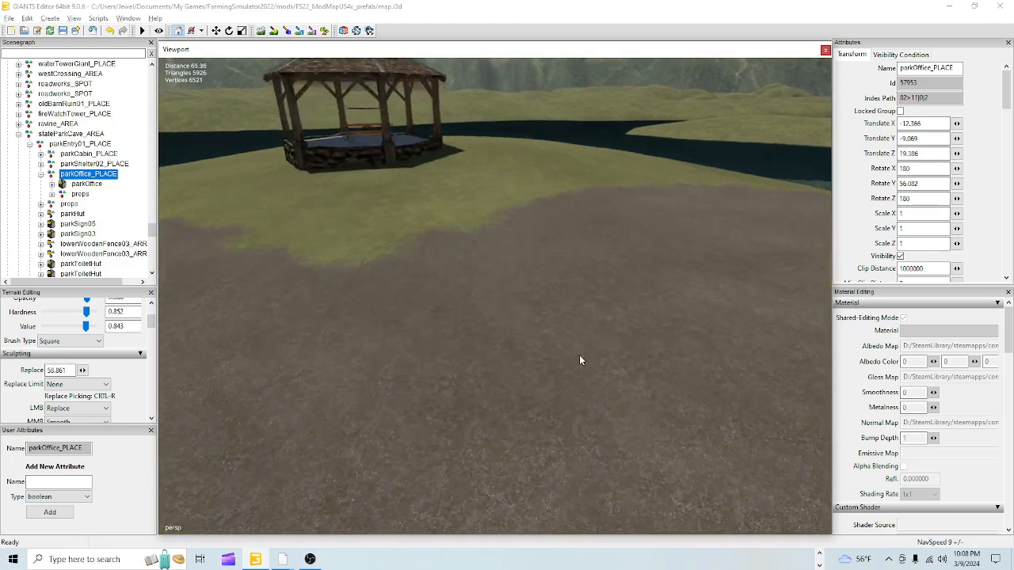
Step: Sculpt the dirt path's surface where it narrows toward the lakeside bend
scroll(621, 342, "up", 3)
left_click_drag(579, 355, 725, 371, "alt")
scroll(635, 361, "down", 5)
left_click_drag(637, 366, 559, 356, "alt")
scroll(534, 355, "down", 3)
scroll(539, 348, "up", 4)
left_click_drag(564, 313, 516, 374, "alt")
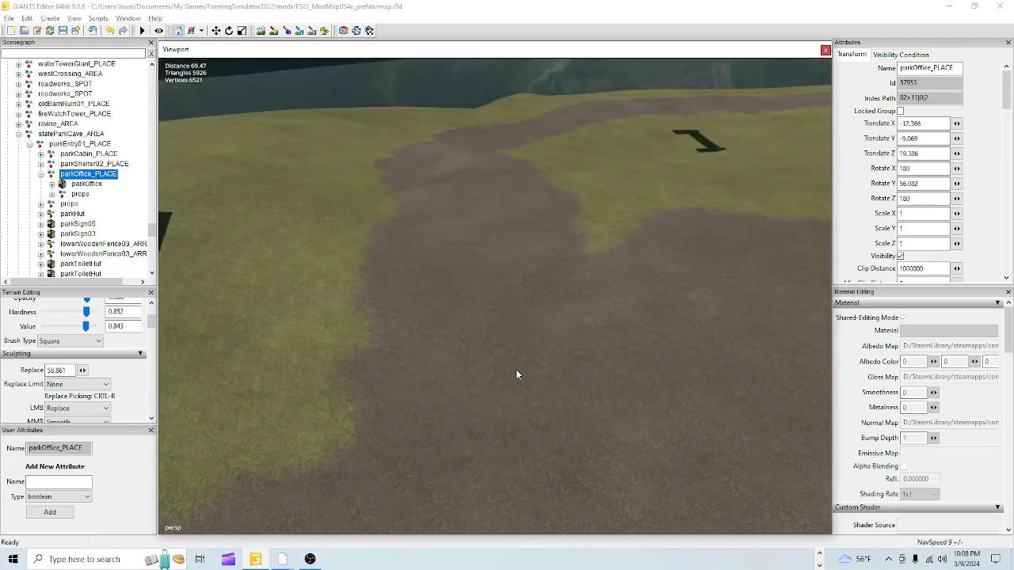
left_click(265, 34)
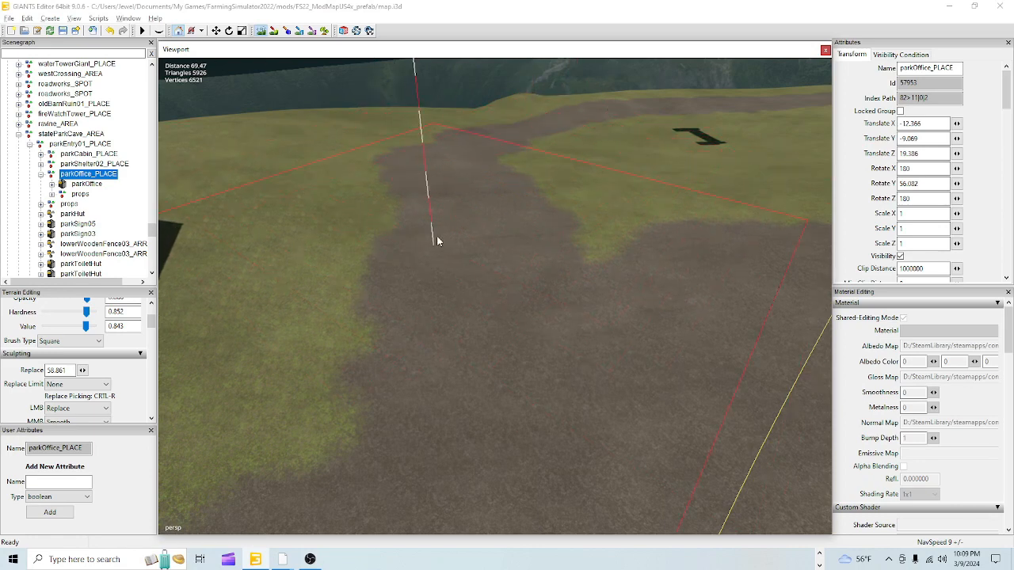
left_click(261, 31)
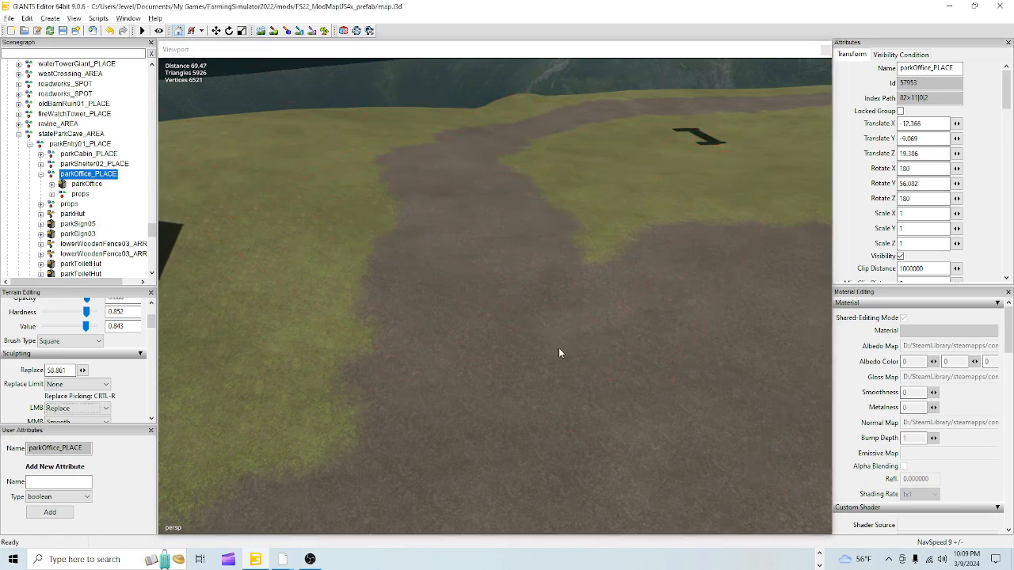
Step: Sculpt the grassy slope and the adjoining path edge on the lake side of the narrowing path
right_click_drag(531, 400, 478, 308)
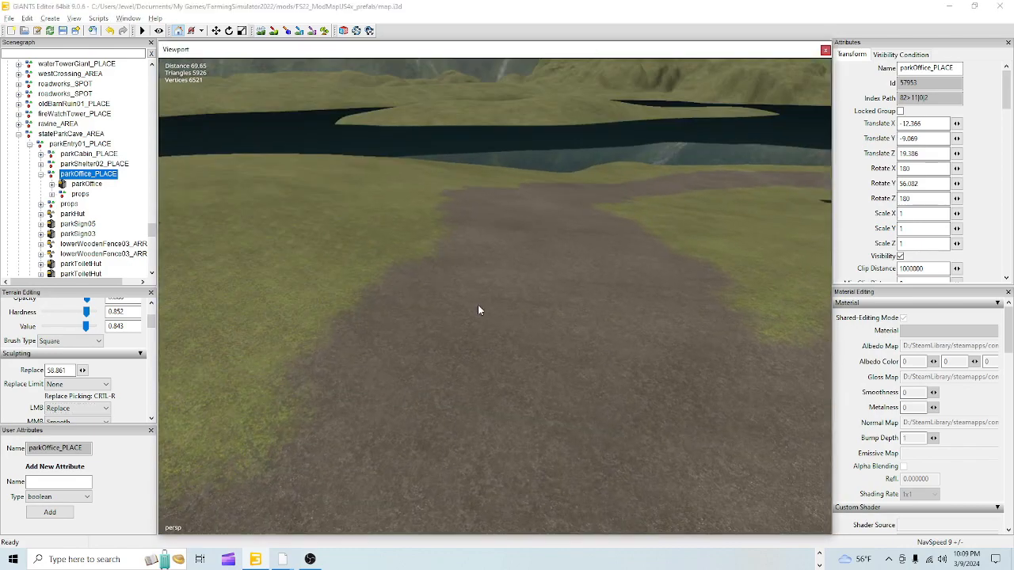
mouse_move(578, 359)
right_mouse_down()
mouse_move(557, 357)
mouse_move(595, 364)
right_mouse_up()
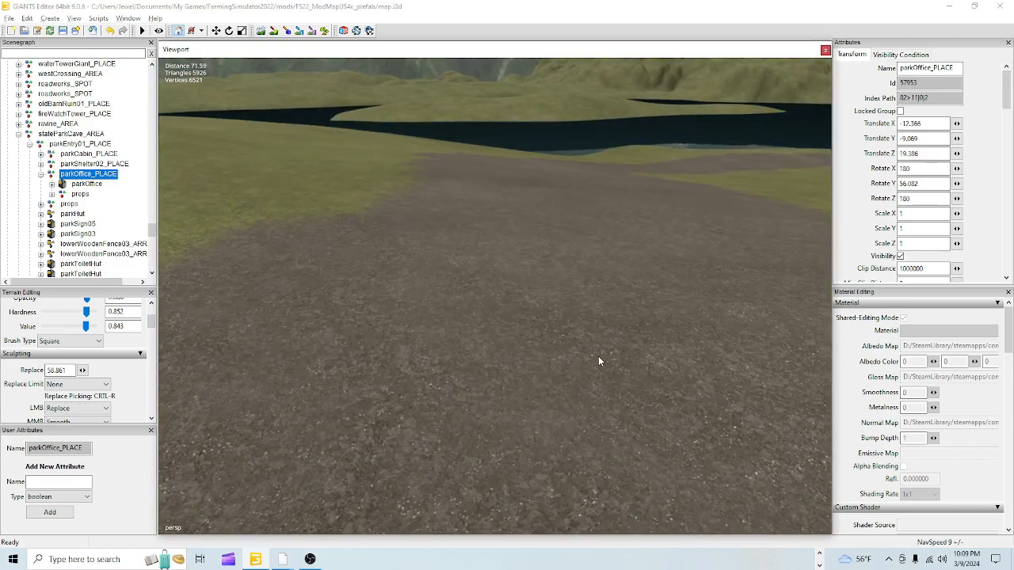
right_click_drag(759, 230, 666, 296)
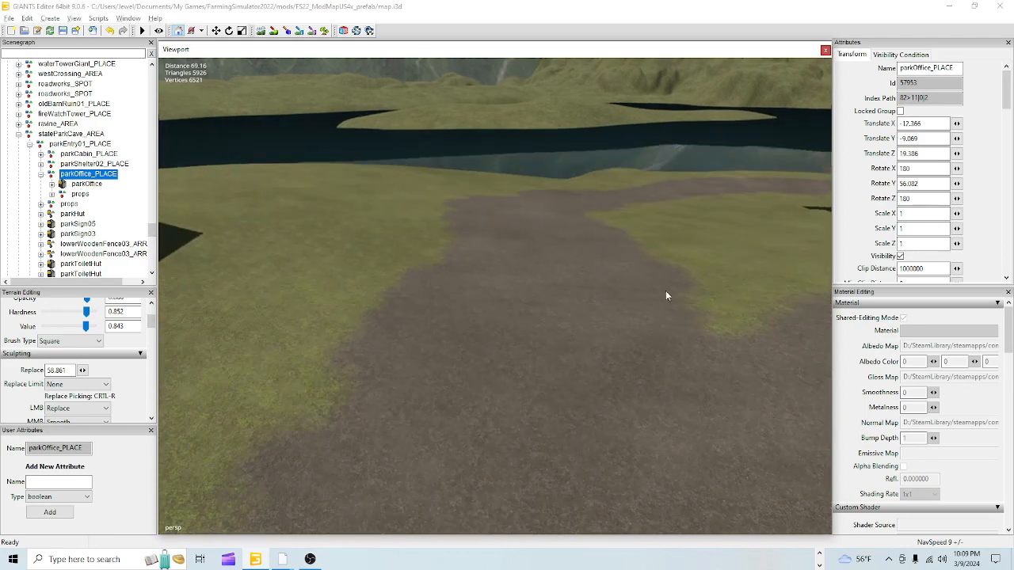
left_click(265, 34)
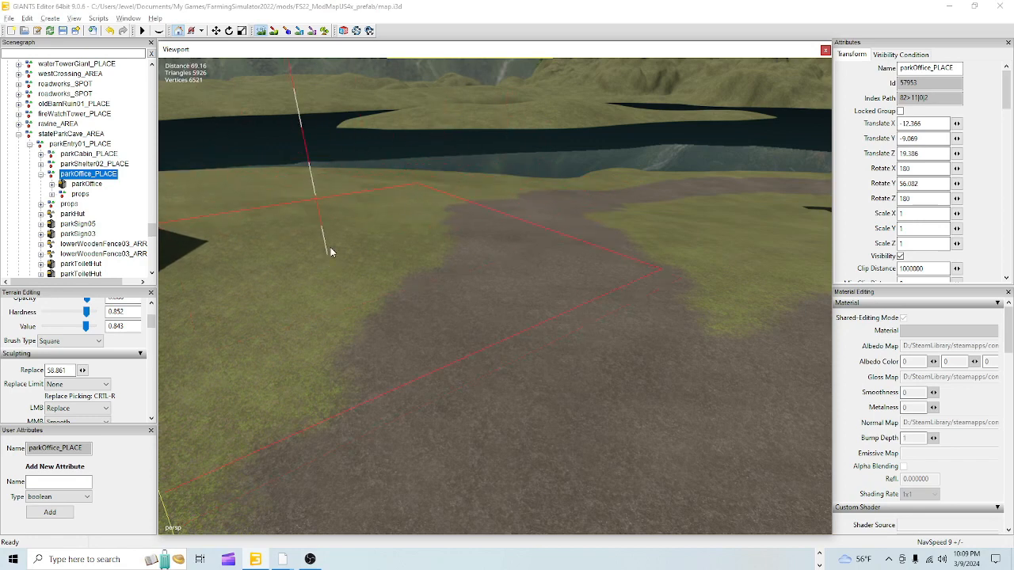
left_click(261, 32)
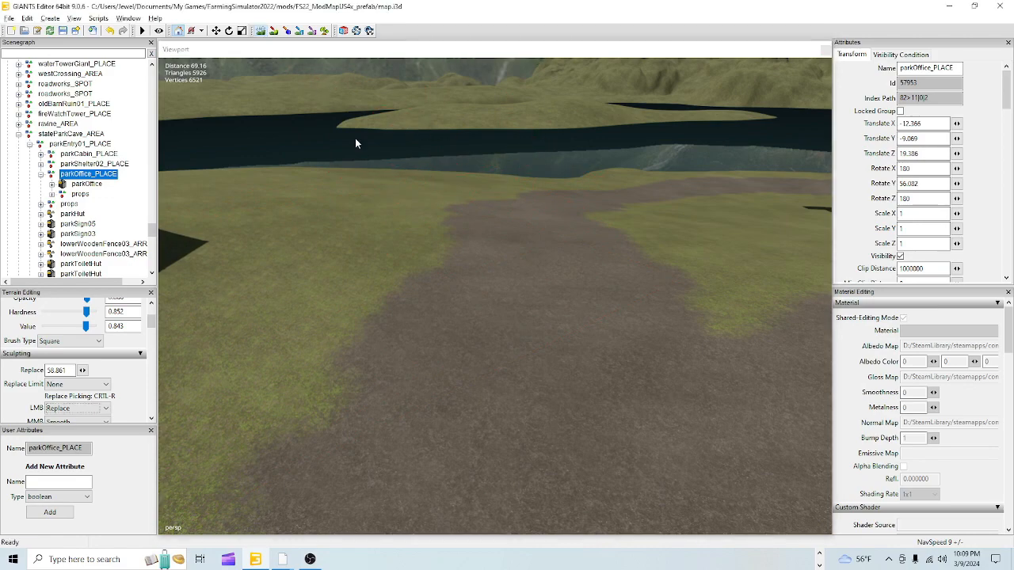
Step: Repaint the curved path section below the gazebo with grass and dirt to adjust its outline
middle_click_drag(487, 308, 503, 228, "alt")
left_click_drag(575, 327, 470, 360, "alt")
right_click(560, 316)
middle_click_drag(471, 360, 600, 259, "alt")
left_click_drag(599, 260, 721, 330, "alt")
middle_click_drag(602, 279, 569, 329, "alt")
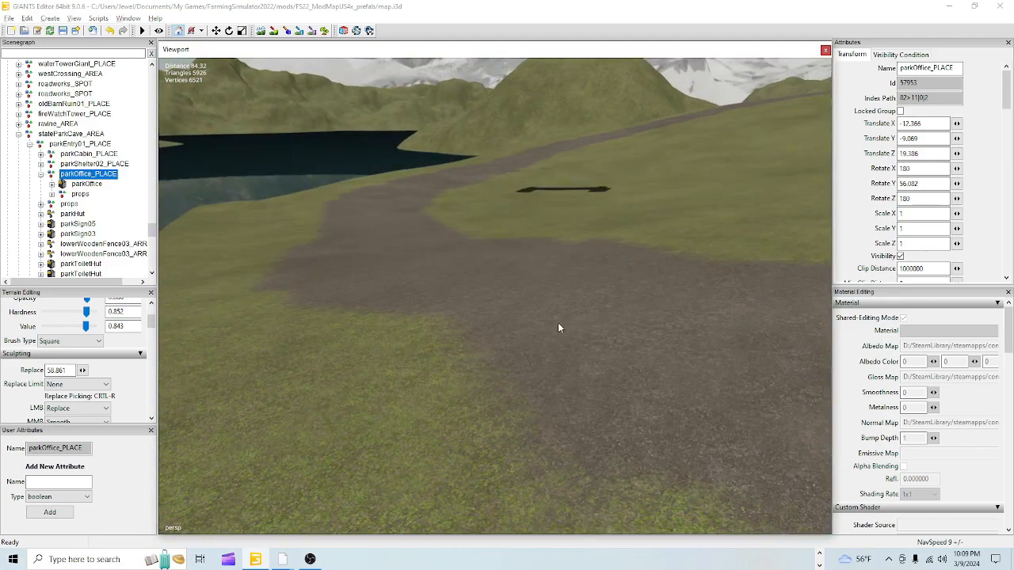
left_click_drag(496, 337, 632, 242, "alt")
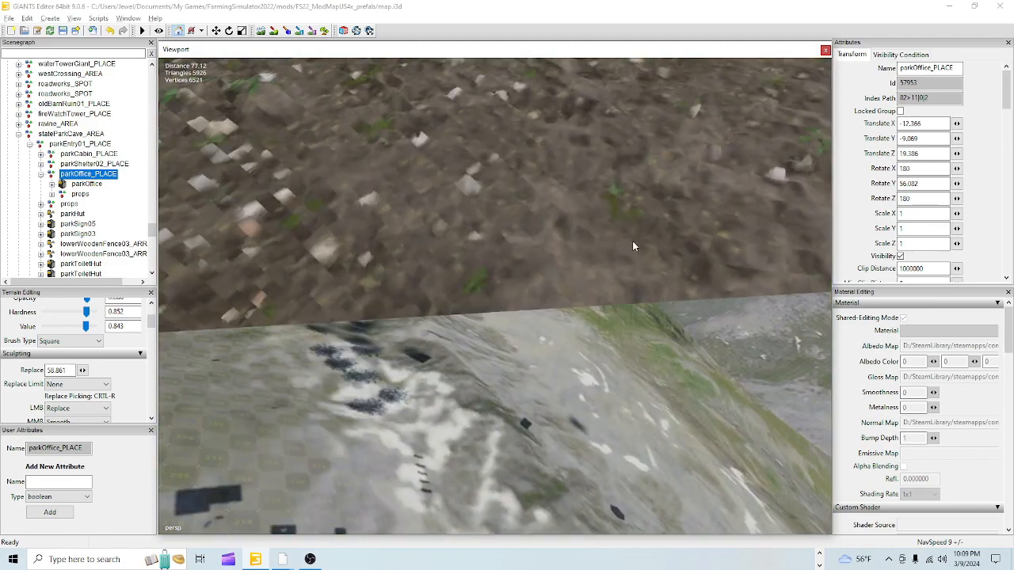
middle_click_drag(632, 241, 377, 346, "alt")
left_click_drag(377, 345, 374, 228, "alt")
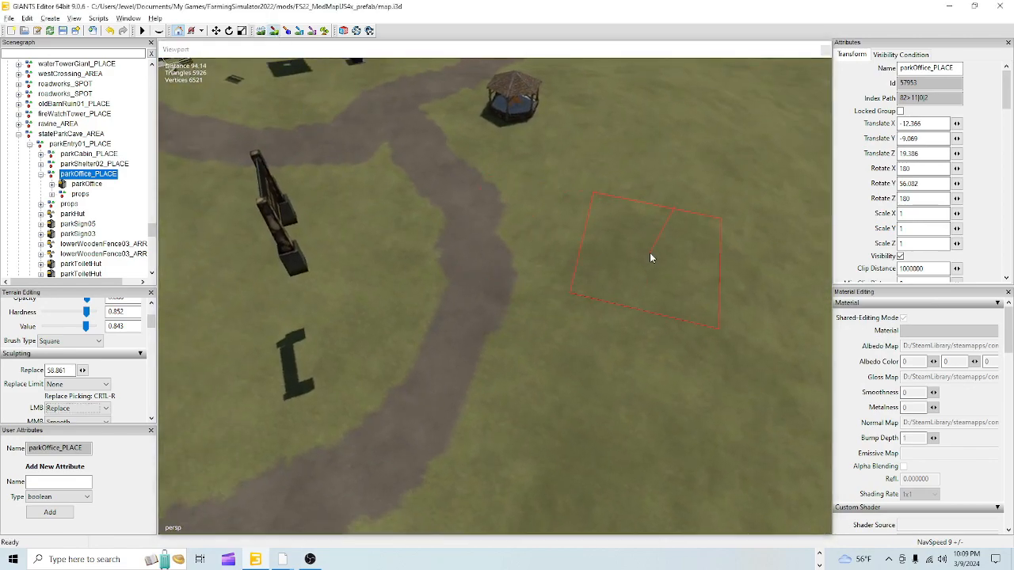
left_click(498, 250)
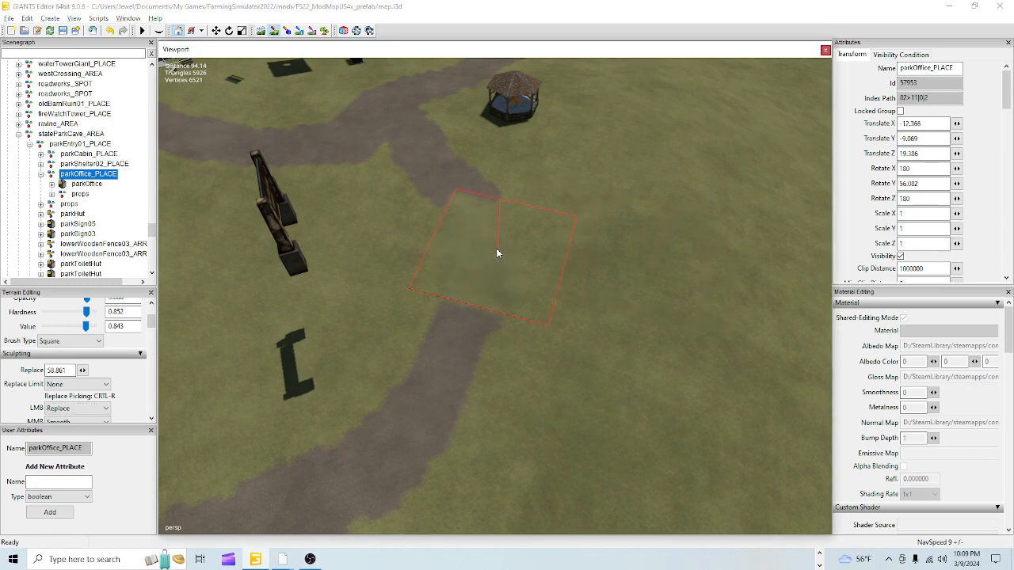
left_click_drag(493, 204, 496, 225)
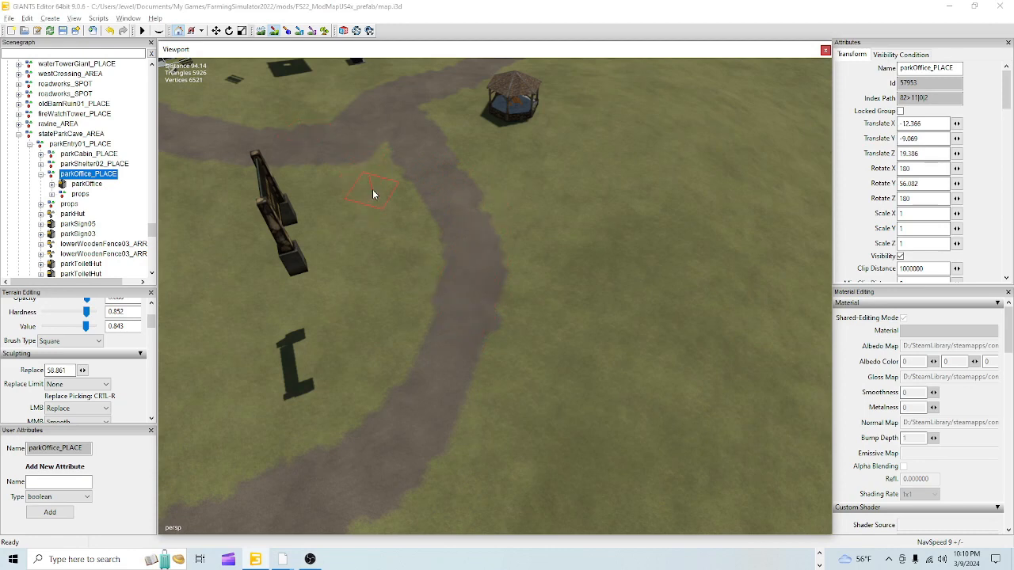
left_click(274, 32)
Step: Pick 53.94 as the Replace height and sculpt the grassy edge beside the path above the lakeshore
right_click_drag(403, 338, 643, 84, "alt")
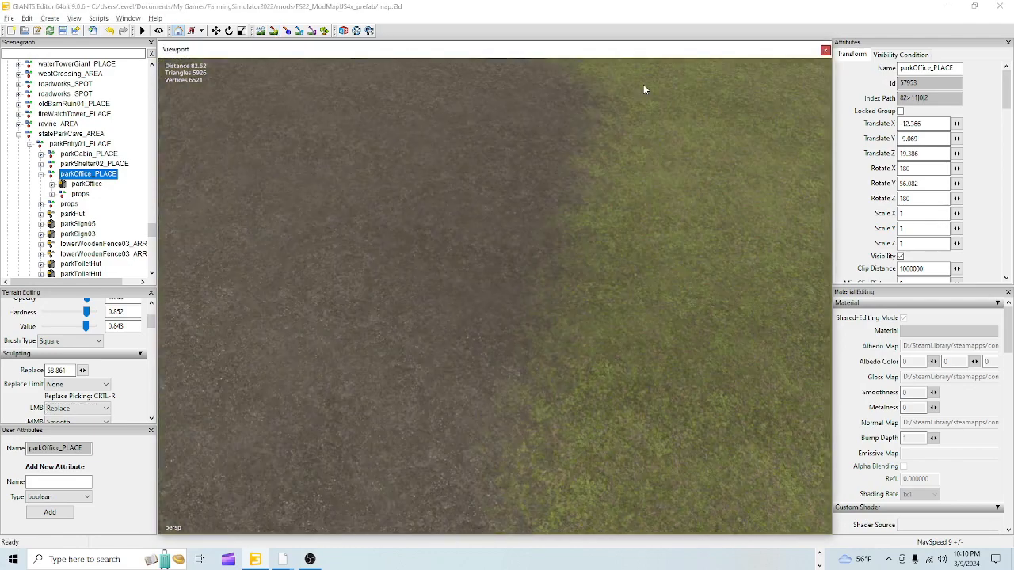
left_click_drag(507, 246, 406, 230, "alt")
right_click_drag(436, 342, 688, 208, "alt")
left_click_drag(584, 333, 378, 404, "alt")
right_click_drag(378, 404, 469, 341, "alt")
left_click_drag(469, 341, 411, 376, "alt")
right_click_drag(411, 376, 518, 309, "alt")
left_click_drag(519, 309, 465, 407, "alt")
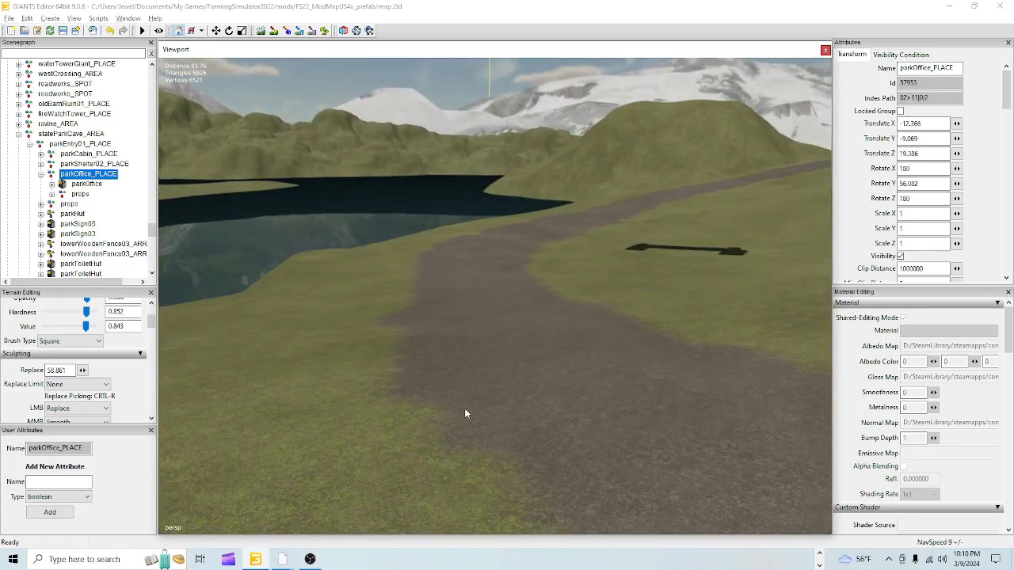
left_click(260, 33)
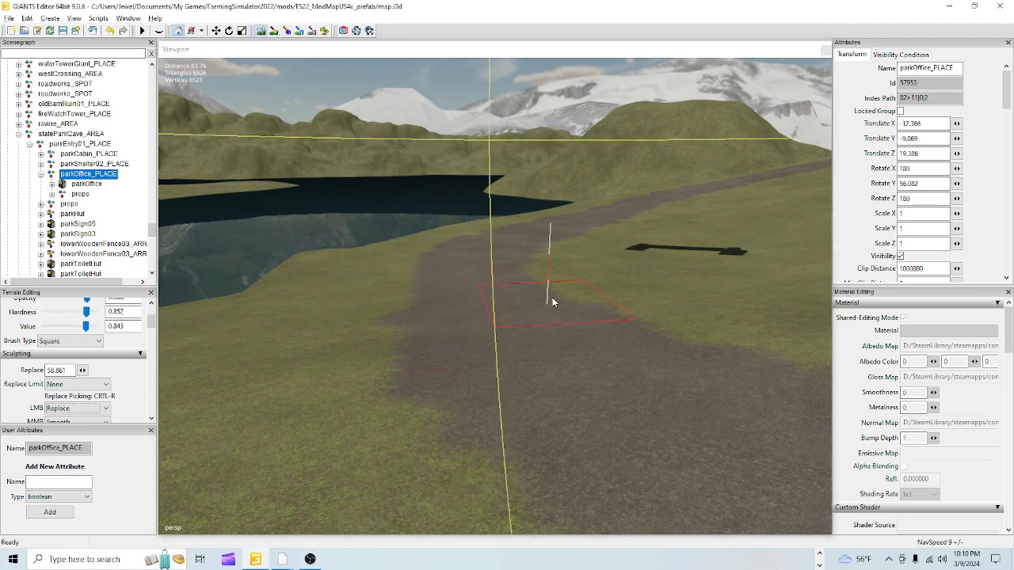
key("ctrl+r")
left_click_drag(385, 294, 375, 341)
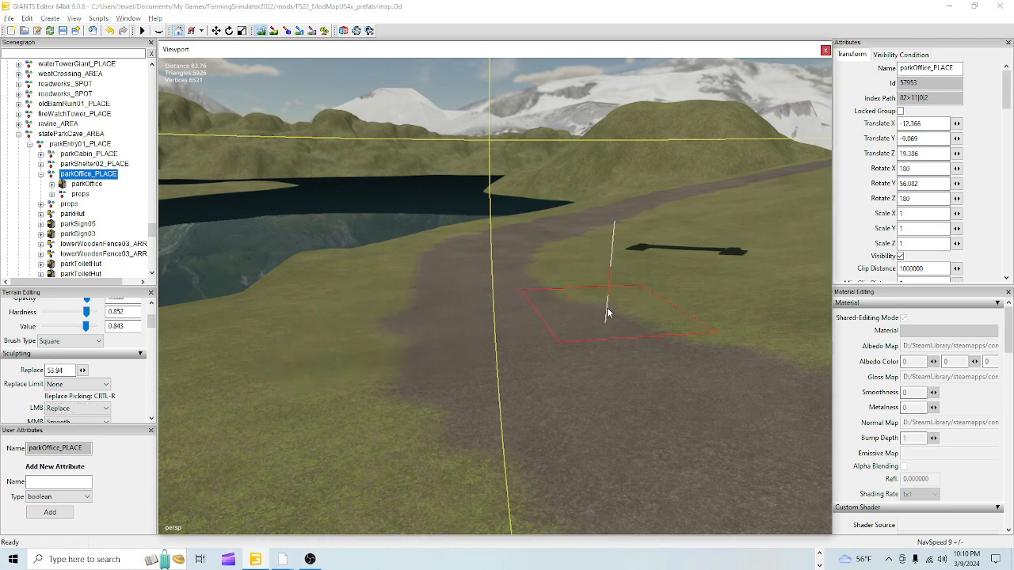
Step: Pick 54.618 as the Replace height and sculpt the grass between the path and the lake, varying the brush size
key("ctrl+r")
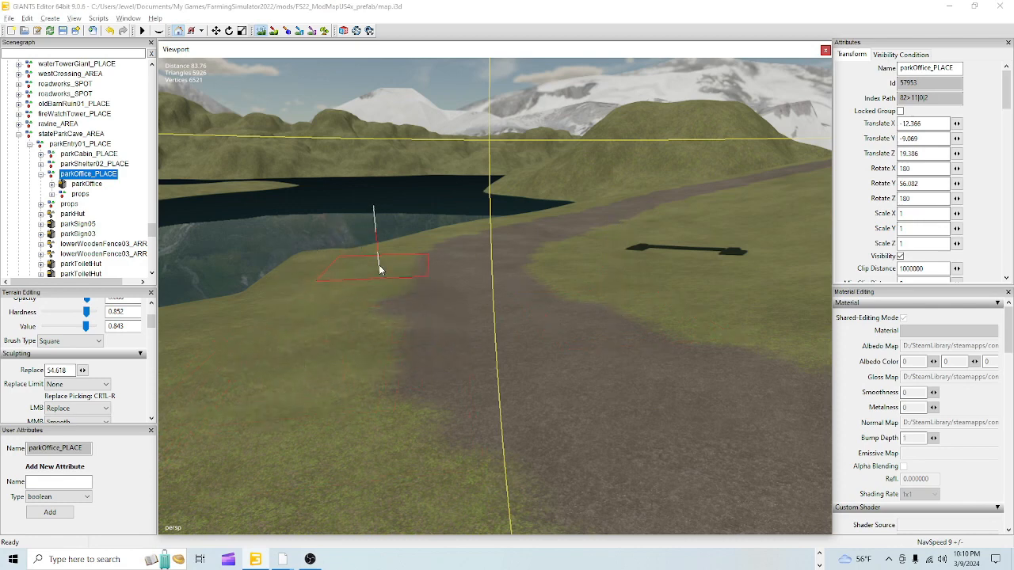
scroll(436, 307, "up", 5, "ctrl")
scroll(444, 276, "down", 4, "ctrl")
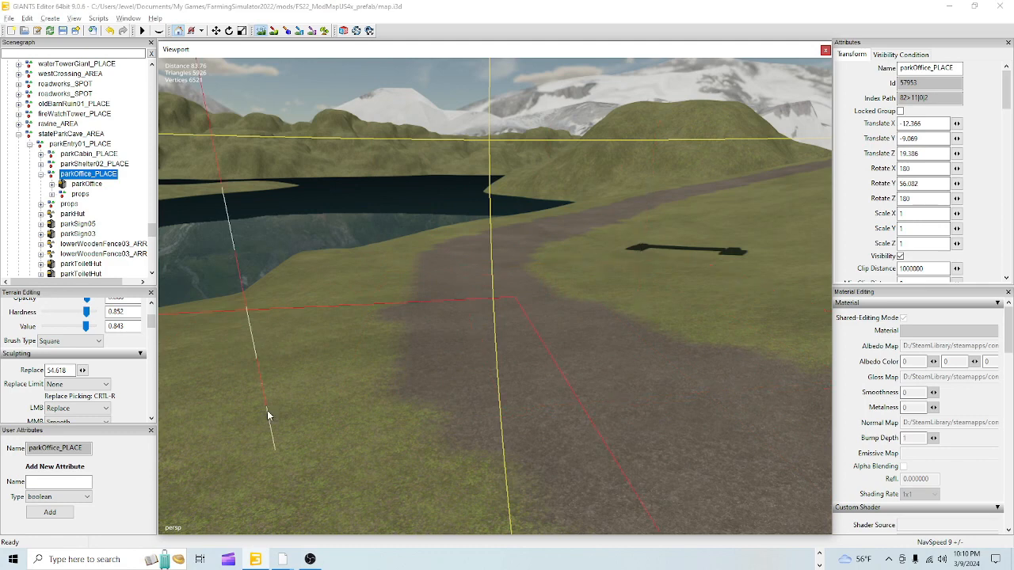
scroll(303, 253, "up", 4, "ctrl")
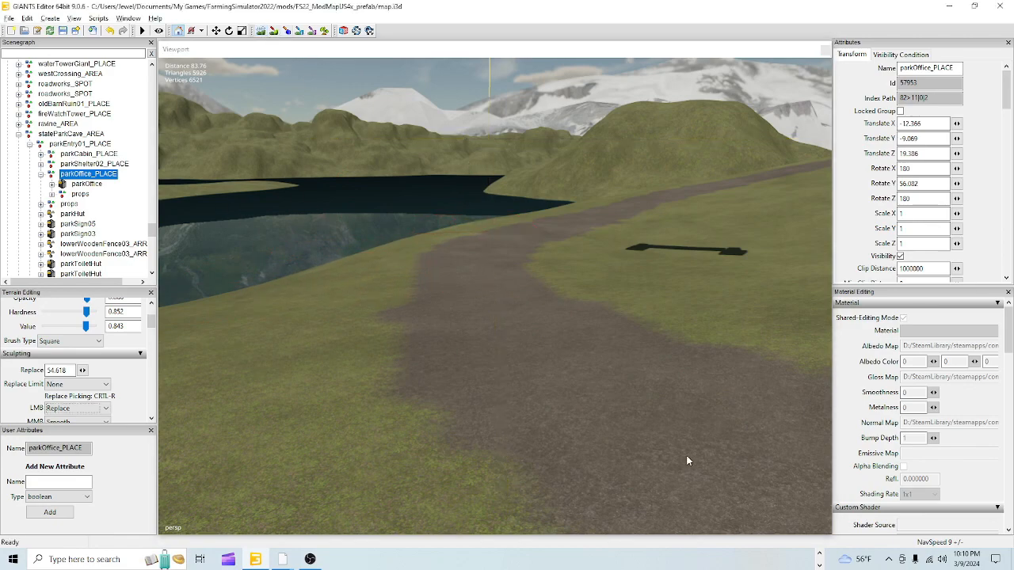
Step: Check the path's slope from the lakeside bend toward the park office
right_click_drag(675, 454, 619, 277, "alt")
left_click_drag(619, 275, 576, 328, "alt")
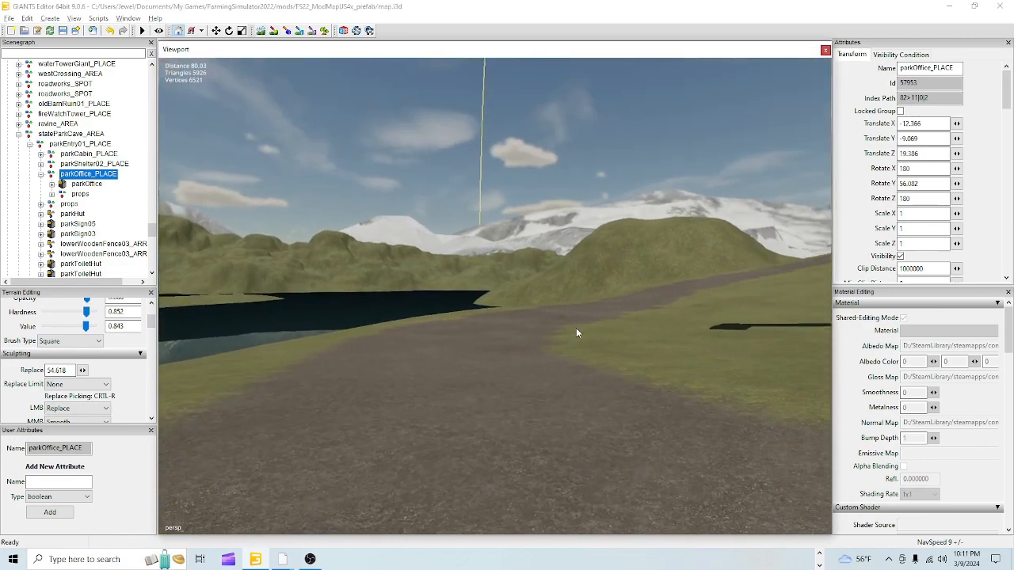
middle_click_drag(576, 328, 511, 441, "alt")
left_click_drag(511, 441, 589, 449, "alt")
right_click_drag(505, 440, 626, 274, "alt")
left_click_drag(545, 438, 641, 438, "alt")
right_click_drag(507, 432, 554, 353, "alt")
left_click_drag(555, 353, 514, 407, "alt")
right_click_drag(514, 407, 752, 285, "alt")
left_click_drag(515, 396, 614, 399, "alt")
right_click_drag(507, 412, 561, 348, "alt")
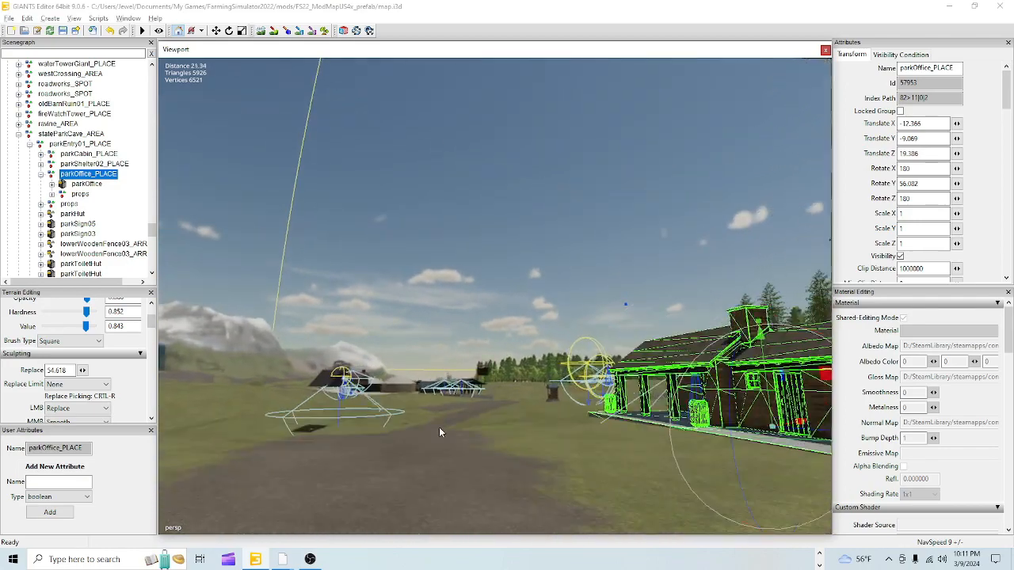
Step: Inspect the wide dirt junction and the ground around it beside the park office
left_click_drag(441, 430, 423, 461, "alt")
right_click_drag(428, 445, 584, 333, "alt")
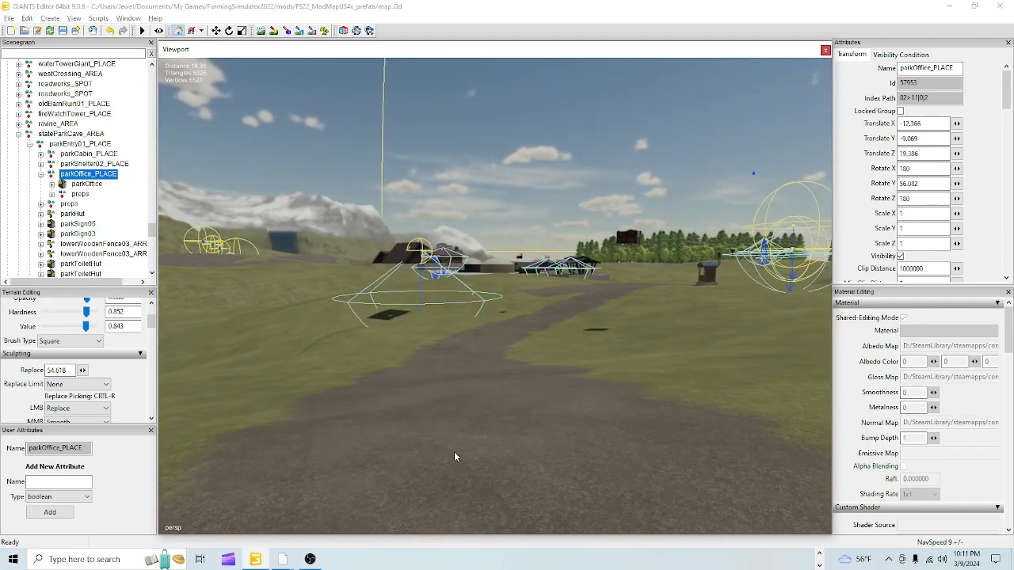
right_click_drag(455, 457, 534, 371, "alt")
left_click_drag(534, 372, 705, 425, "alt")
mouse_move(462, 454)
right_mouse_down("alt")
mouse_move(476, 414)
mouse_move(476, 464)
right_mouse_up("alt")
left_click_drag(476, 464, 516, 476, "alt")
right_click_drag(517, 475, 599, 355, "alt")
left_click_drag(599, 355, 341, 358, "alt")
right_click_drag(341, 358, 375, 434, "alt")
left_click_drag(375, 435, 459, 427, "alt")
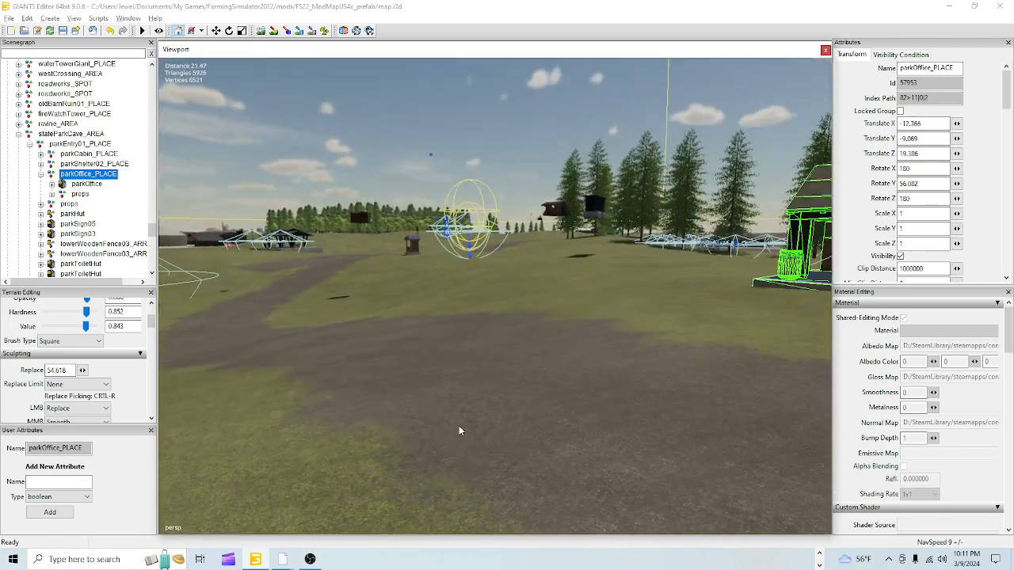
Step: Pick 58.503 as the Replace height and sculpt the wide dirt path and its edges near the park office
right_click_drag(458, 427, 486, 314, "alt")
left_click_drag(486, 314, 330, 414, "alt")
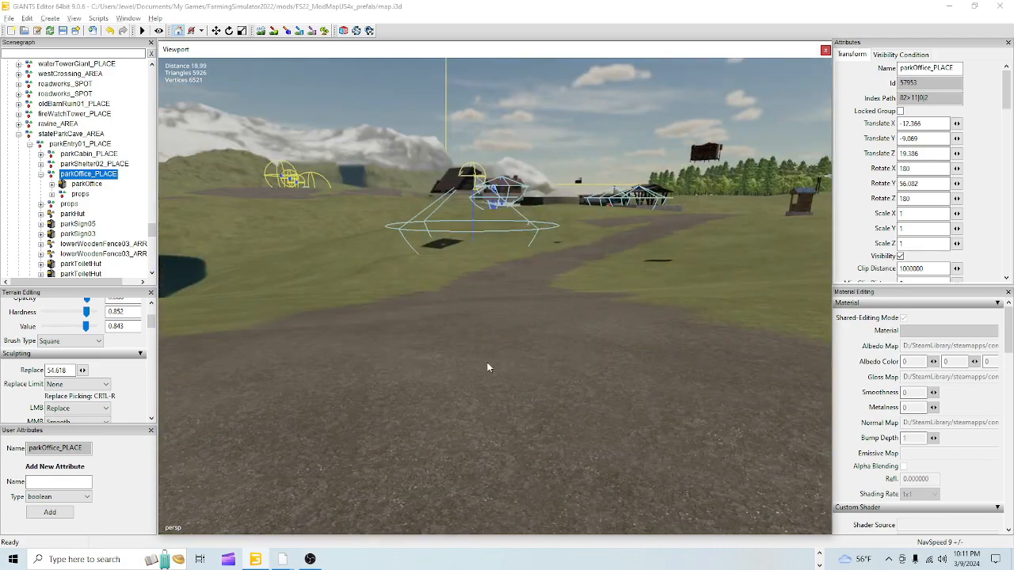
left_click_drag(487, 368, 521, 377, "alt")
right_click_drag(520, 376, 486, 414, "alt")
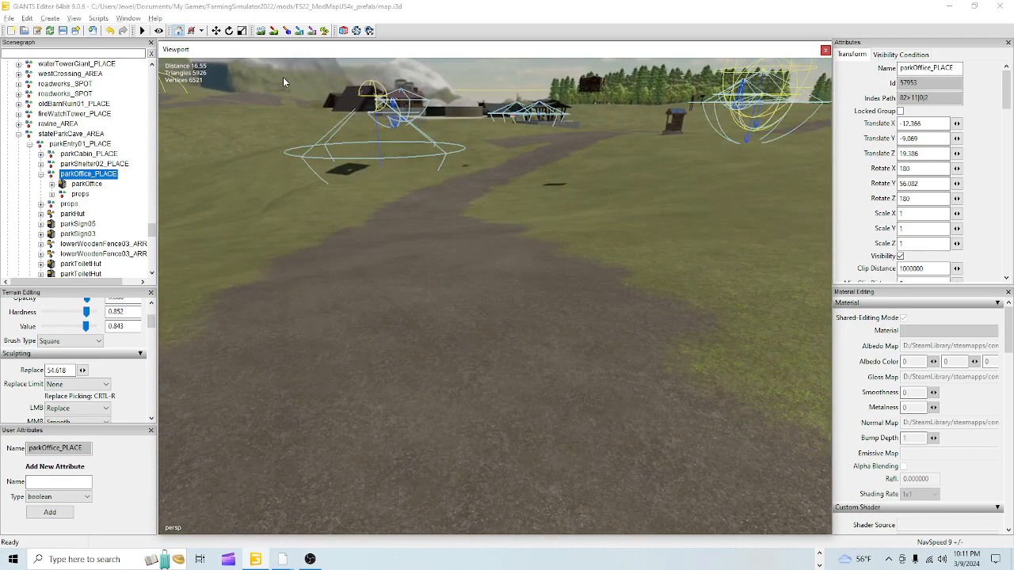
left_click(260, 31)
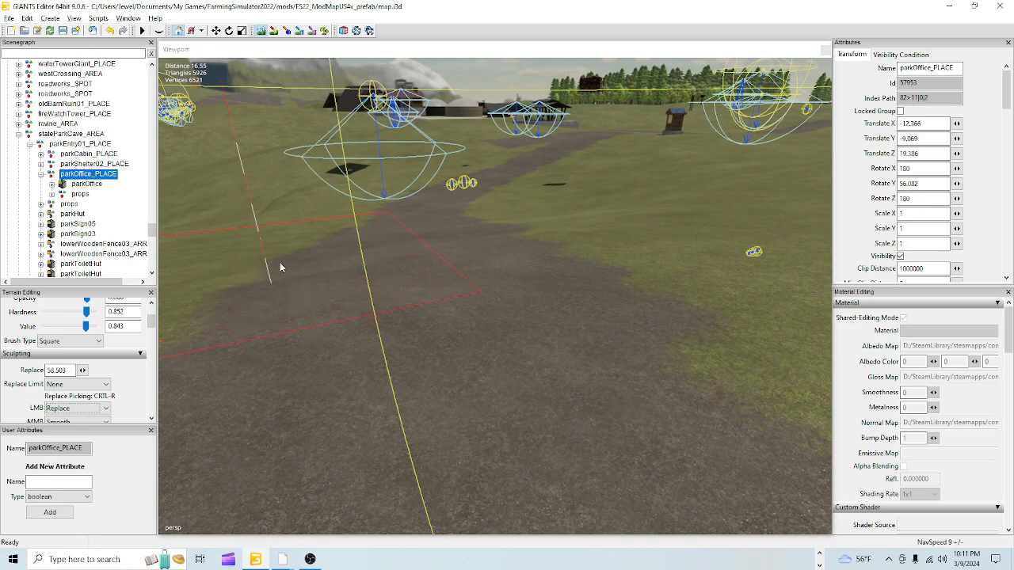
right_click(334, 262, "ctrl")
mouse_move(334, 261)
left_mouse_down()
mouse_move(535, 249)
mouse_move(508, 230)
left_mouse_up()
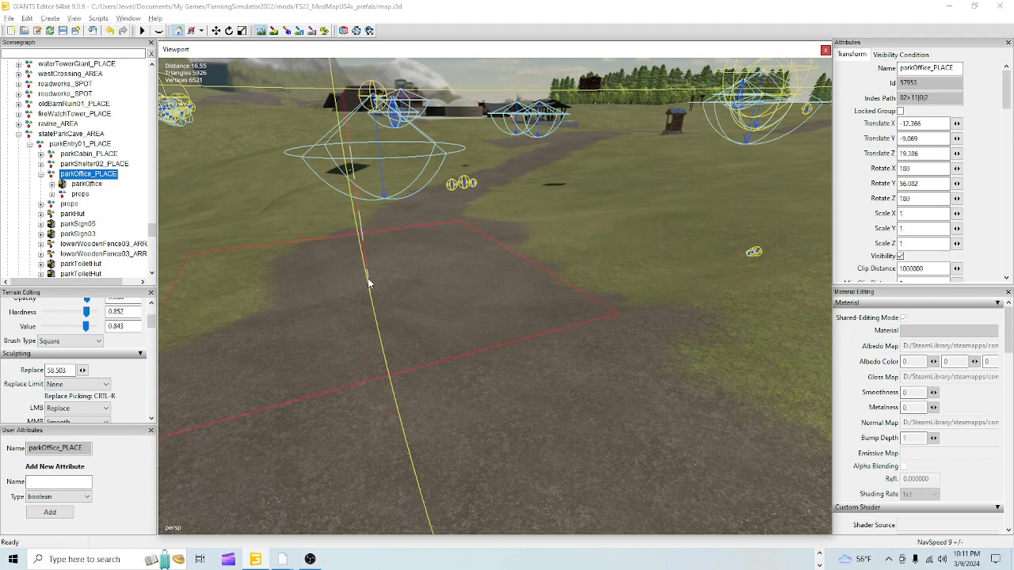
left_click_drag(367, 280, 482, 286)
mouse_move(606, 272)
left_mouse_down()
mouse_move(452, 276)
mouse_move(526, 283)
left_mouse_up()
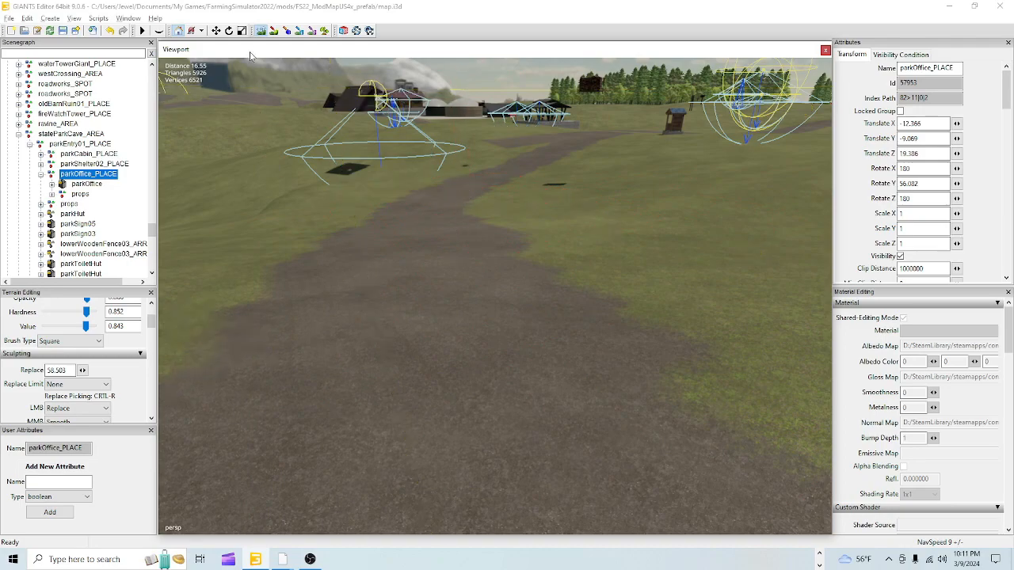
Step: Pick 62.165 as the Replace height and sculpt the ground in front of the park office porch
left_click(265, 33)
scroll(419, 175, "down", 3)
left_click_drag(420, 176, 347, 283, "alt")
scroll(411, 326, "up", 3)
left_click(260, 28)
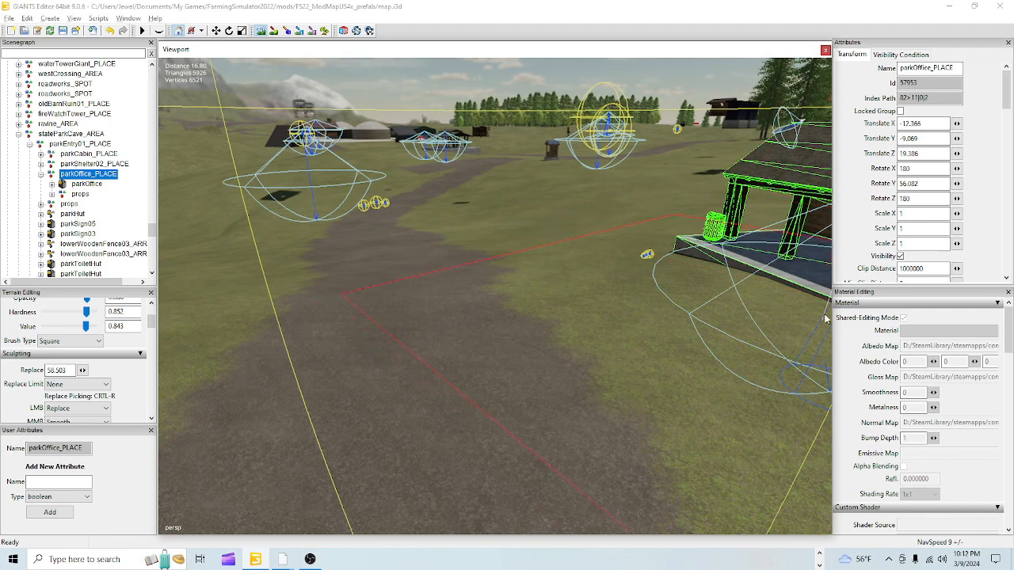
key("ctrl+r")
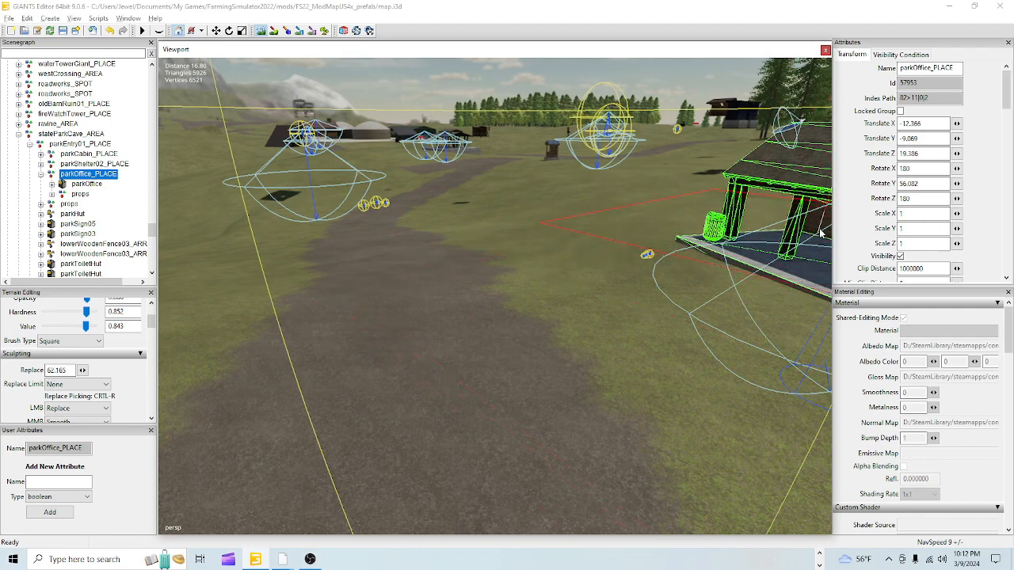
left_click_drag(810, 197, 752, 198)
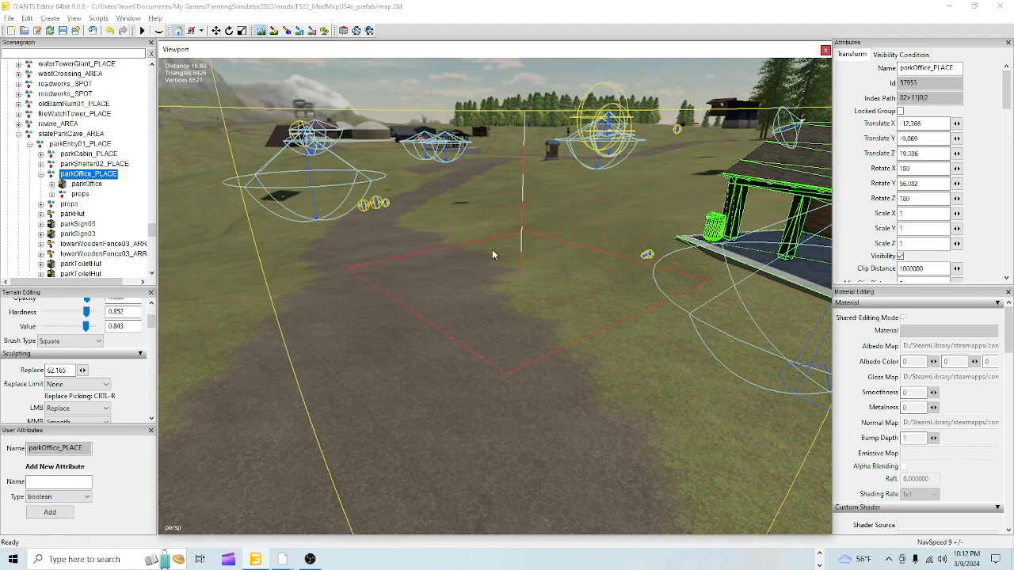
Step: Save the map and relocate the lakeside campfire03 grill to the grass beside the end wall of the park office
left_click(64, 31)
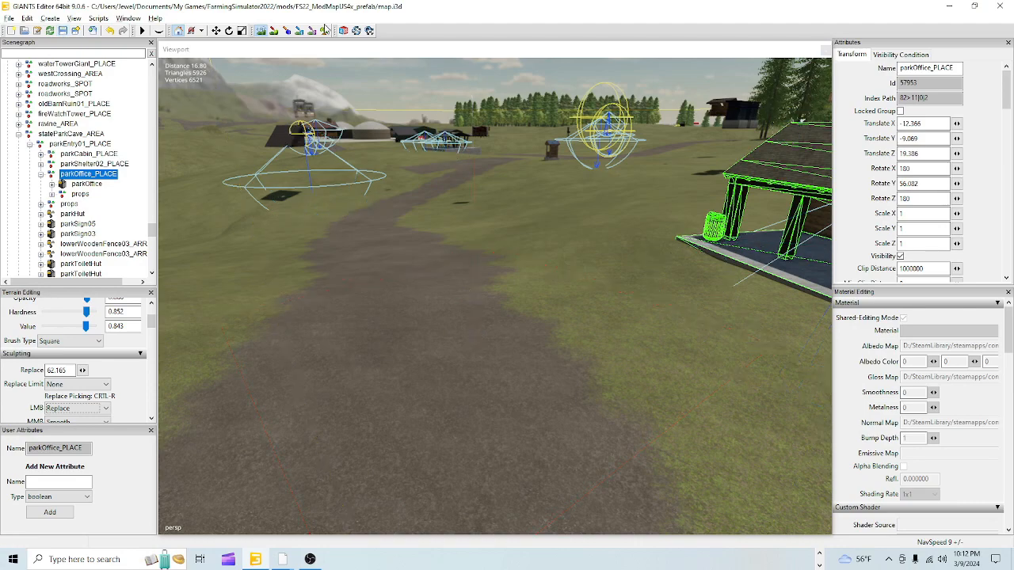
right_click_drag(531, 330, 575, 258)
left_click(575, 258)
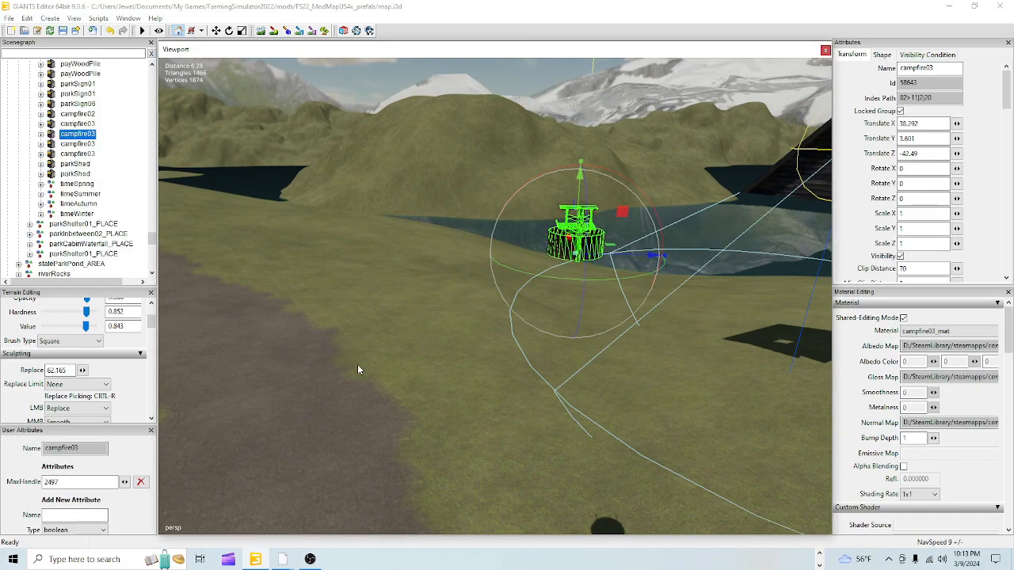
right_click_drag(321, 388, 478, 382)
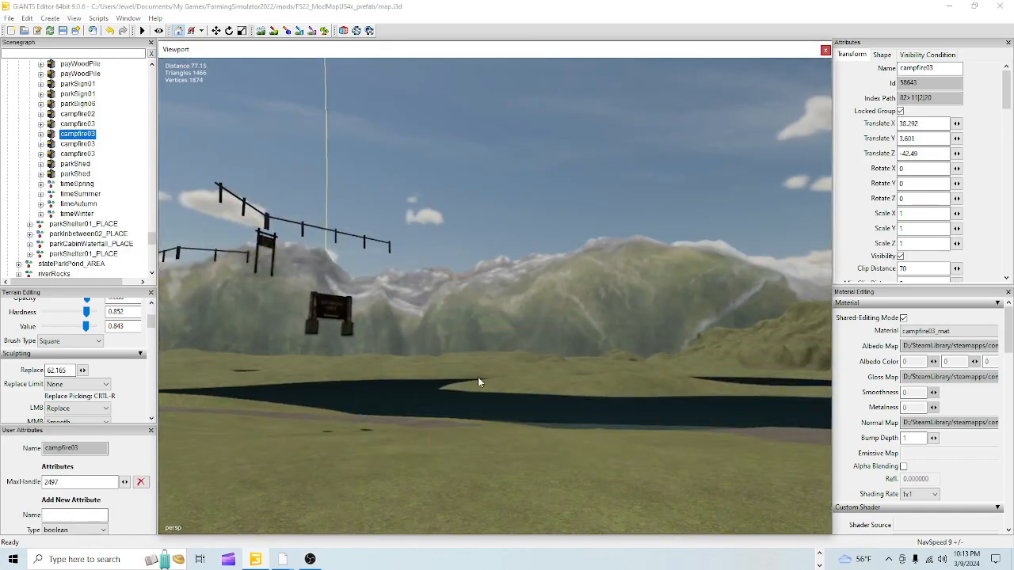
right_click_drag(222, 482, 308, 444)
right_click_drag(500, 364, 370, 451, "alt")
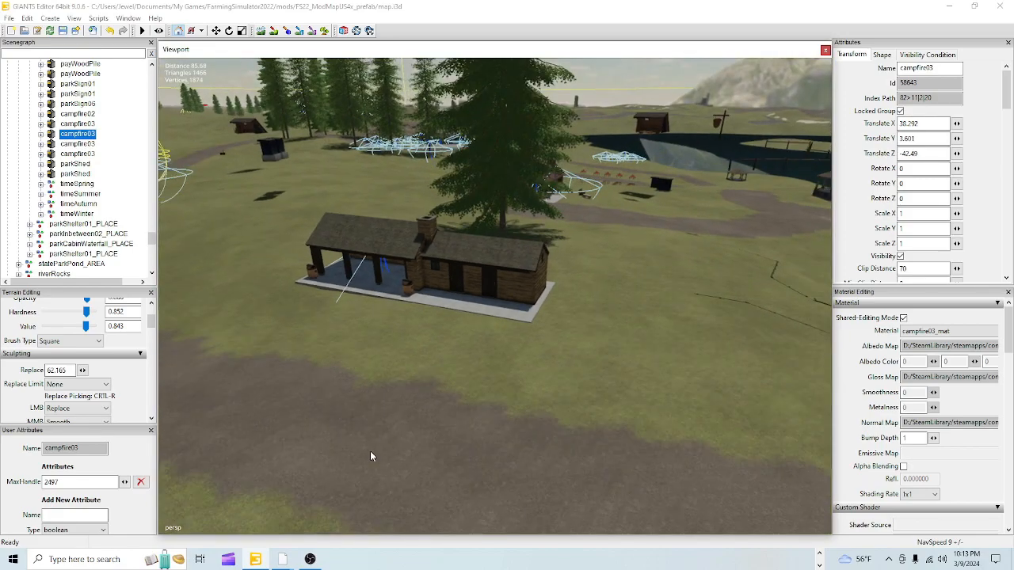
left_click_drag(370, 450, 391, 435, "alt")
right_click_drag(391, 435, 507, 305, "alt")
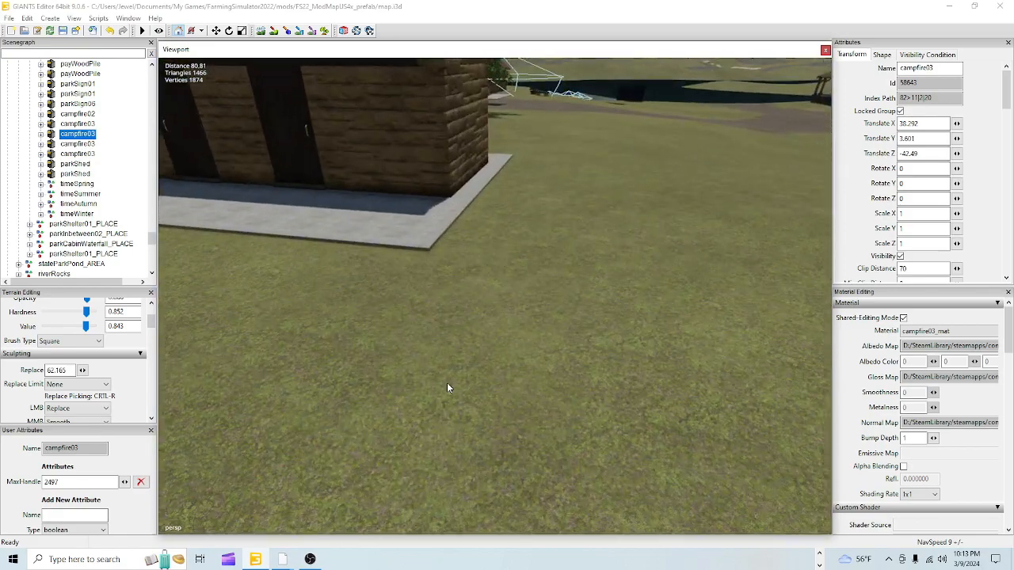
right_click_drag(446, 389, 452, 366)
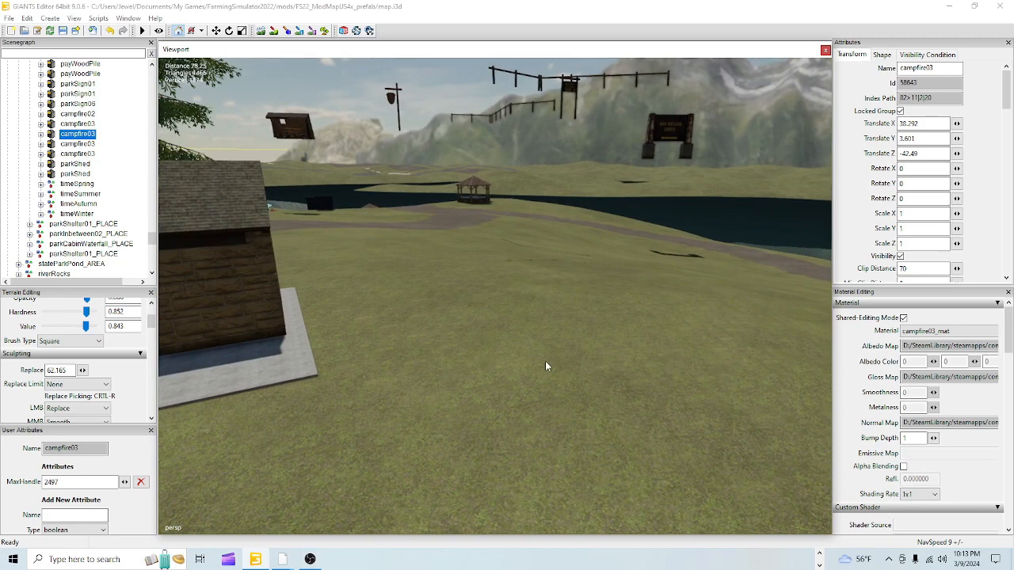
key("ctrl+b")
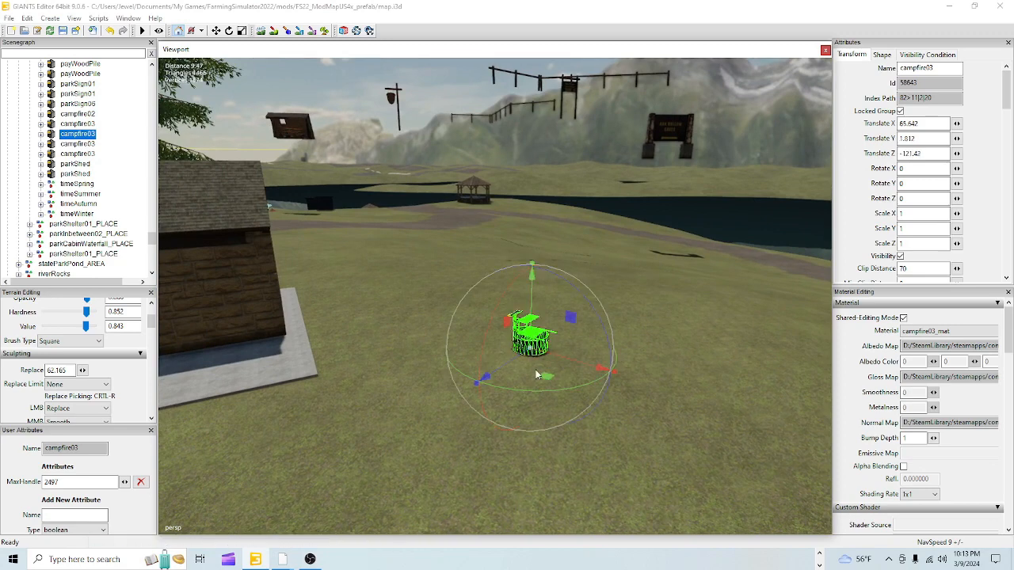
Step: Relocate the whole parkShed_PREFAB, with its storm lamp, from the lawn to the grass between the park office and the grill
right_click_drag(615, 277, 469, 503, "alt")
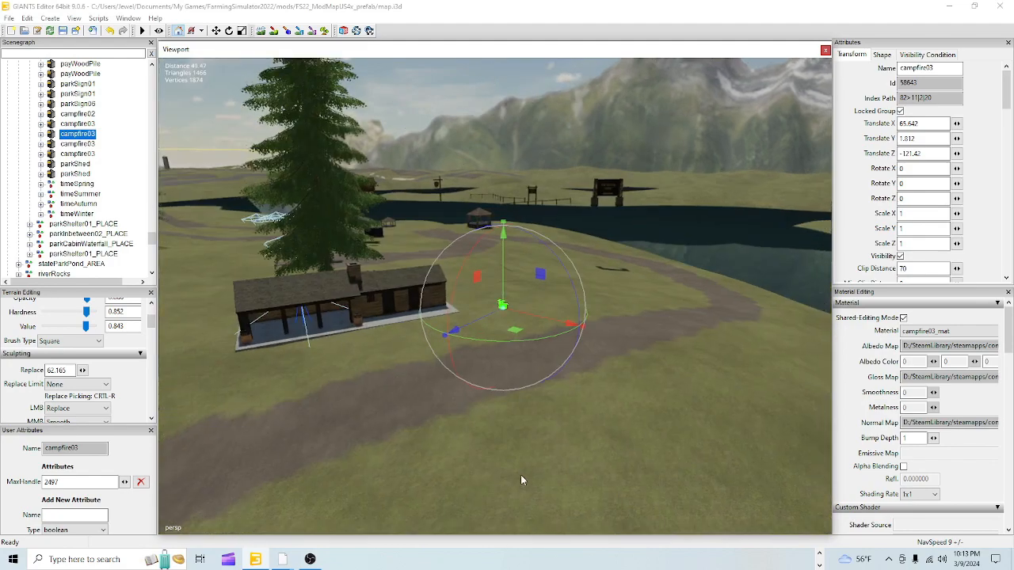
left_click_drag(520, 474, 305, 443, "alt")
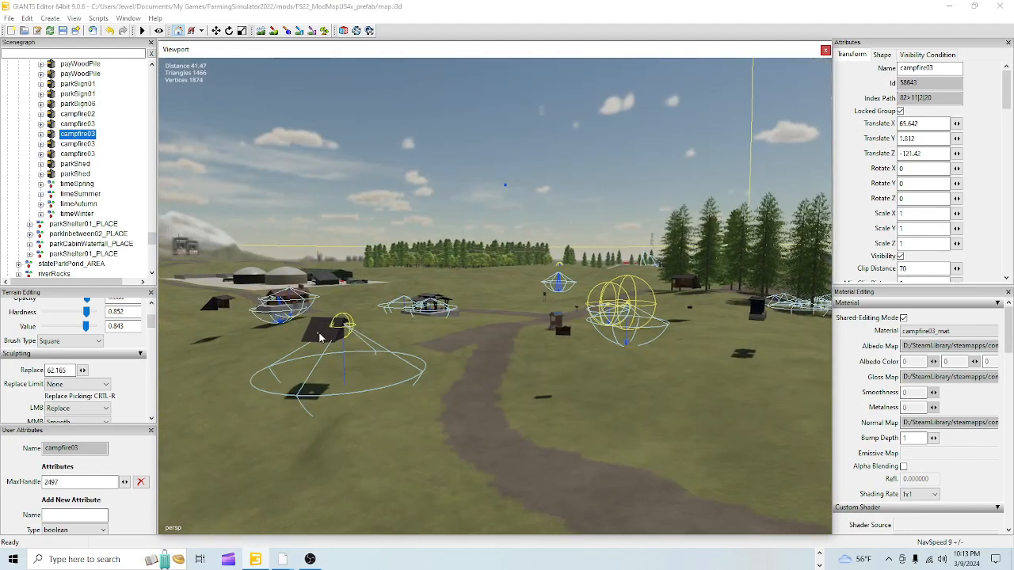
left_click(320, 337)
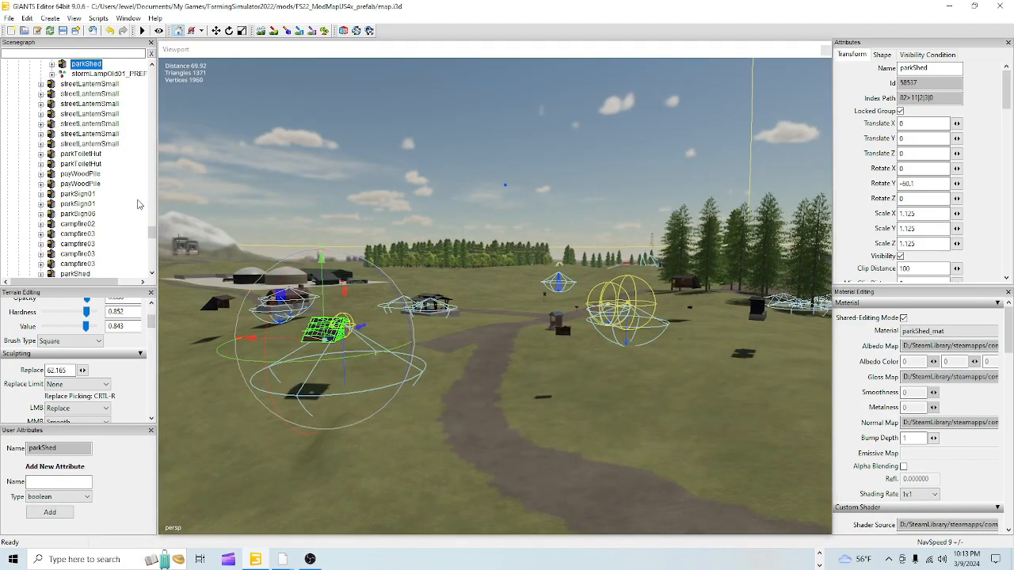
left_click(114, 94)
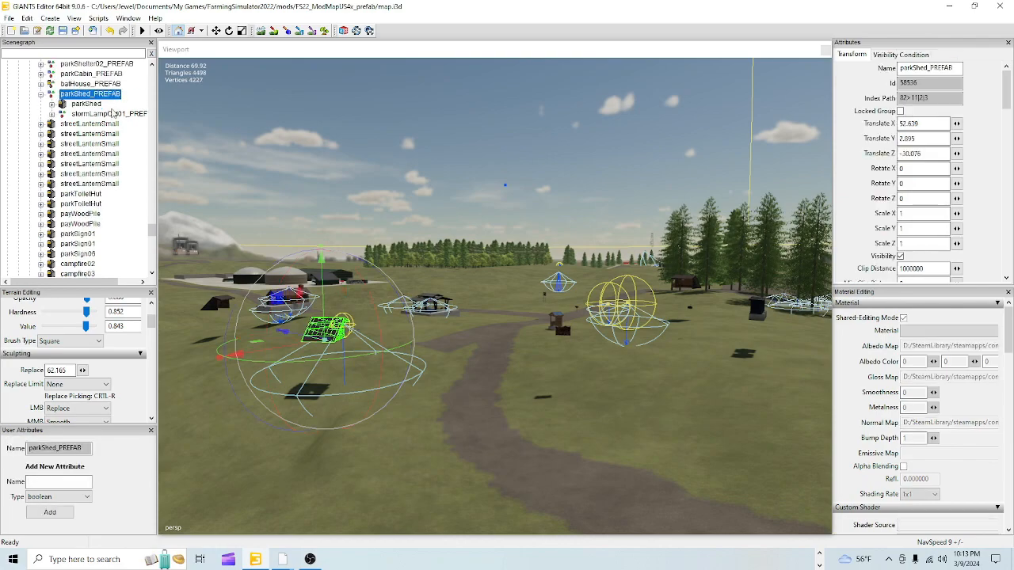
key("f")
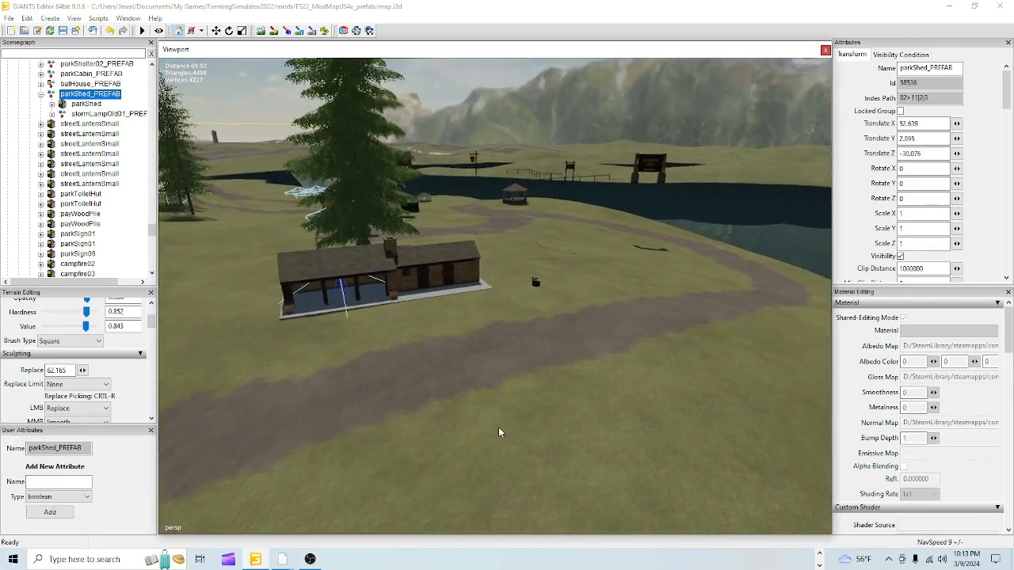
left_click_drag(499, 433, 507, 424, "alt")
right_click_drag(452, 433, 697, 250, "alt")
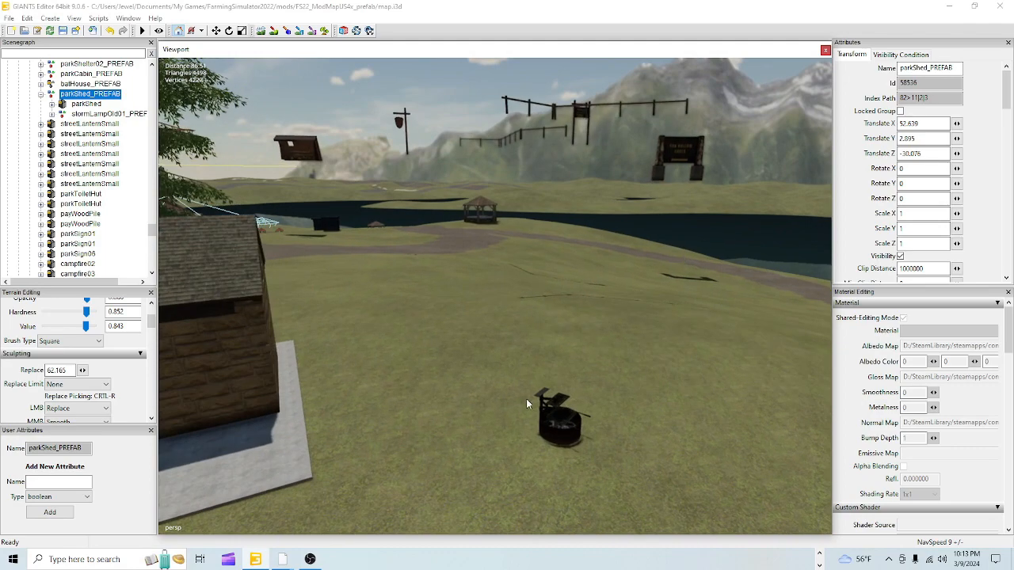
right_click_drag(526, 399, 556, 351, "alt")
left_click_drag(552, 443, 469, 422, "alt")
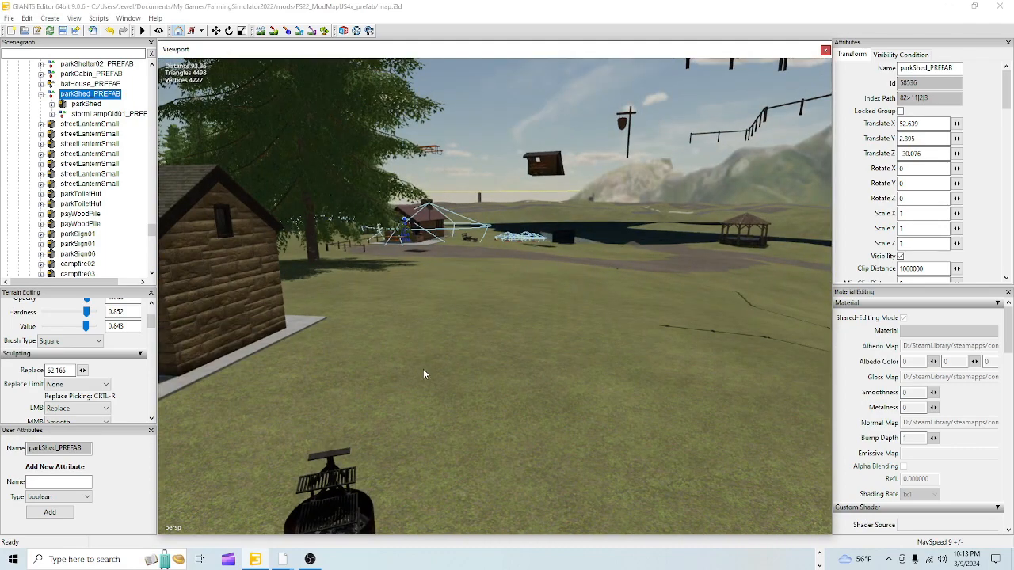
key("ctrl+b")
left_click(457, 356)
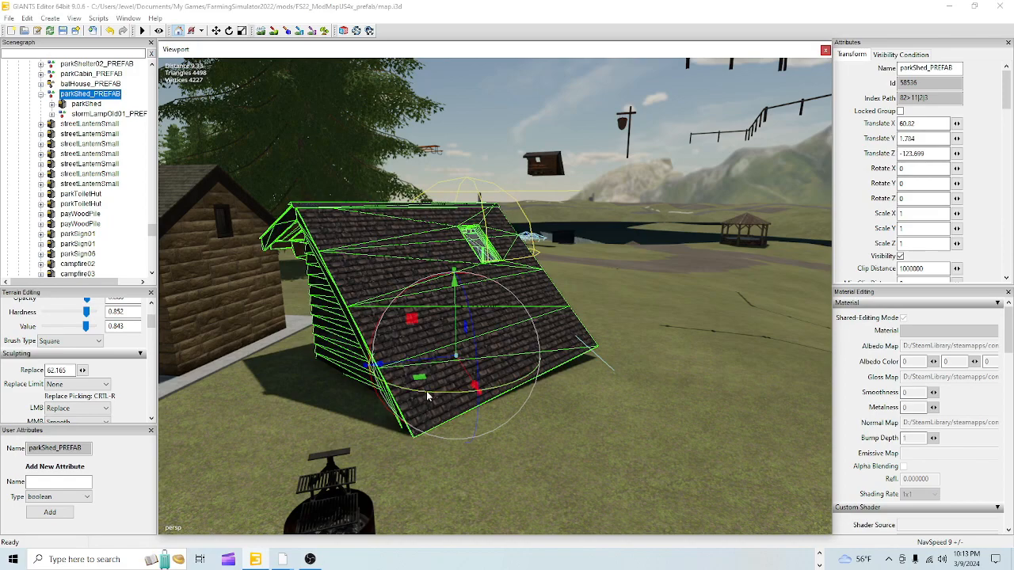
Step: Rotate the shed to 57.13 about Y so its open side faces the grill, and check how its walls meet the ground
left_click_drag(427, 396, 563, 392)
scroll(515, 358, "up", 6)
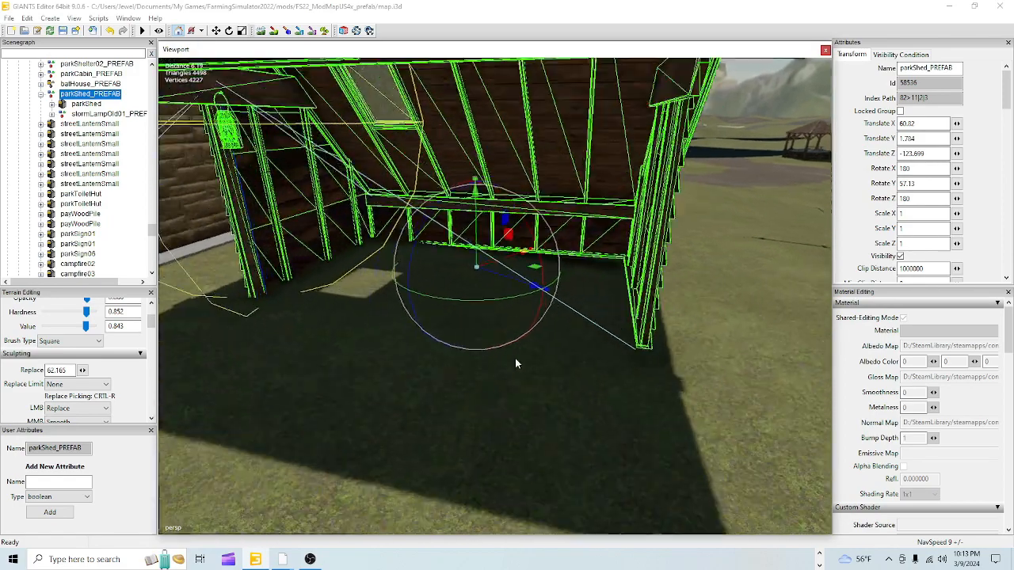
left_click_drag(534, 350, 372, 438, "alt")
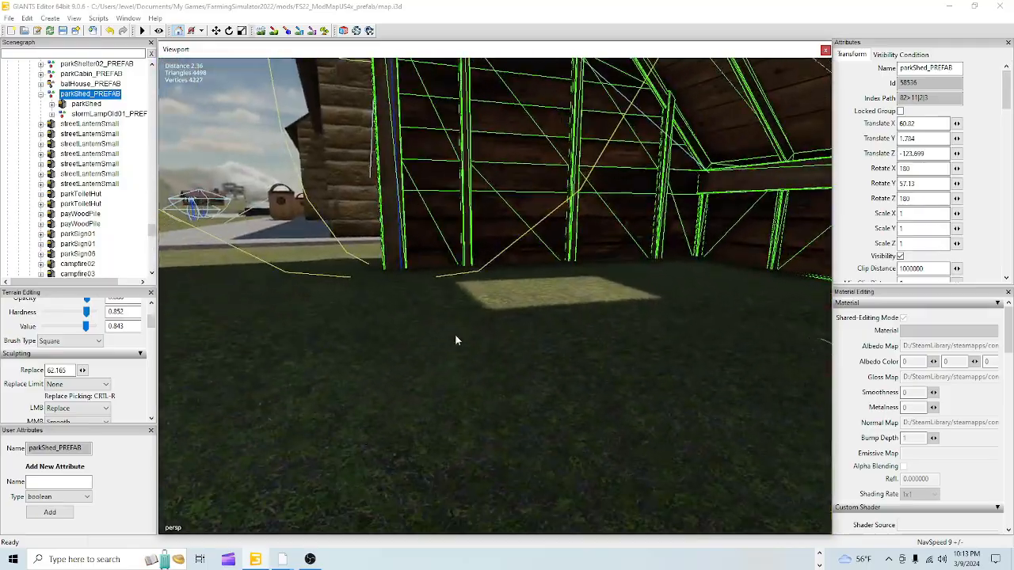
scroll(451, 381, "down", 5)
scroll(447, 400, "down", 3)
left_click_drag(448, 399, 541, 397, "alt")
scroll(420, 359, "up", 5)
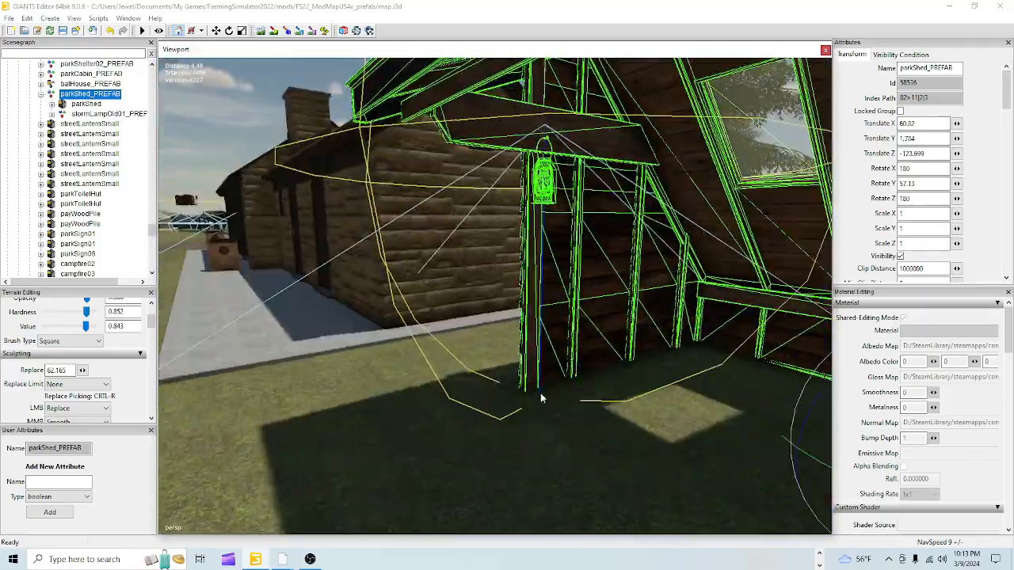
scroll(541, 397, "down", 2)
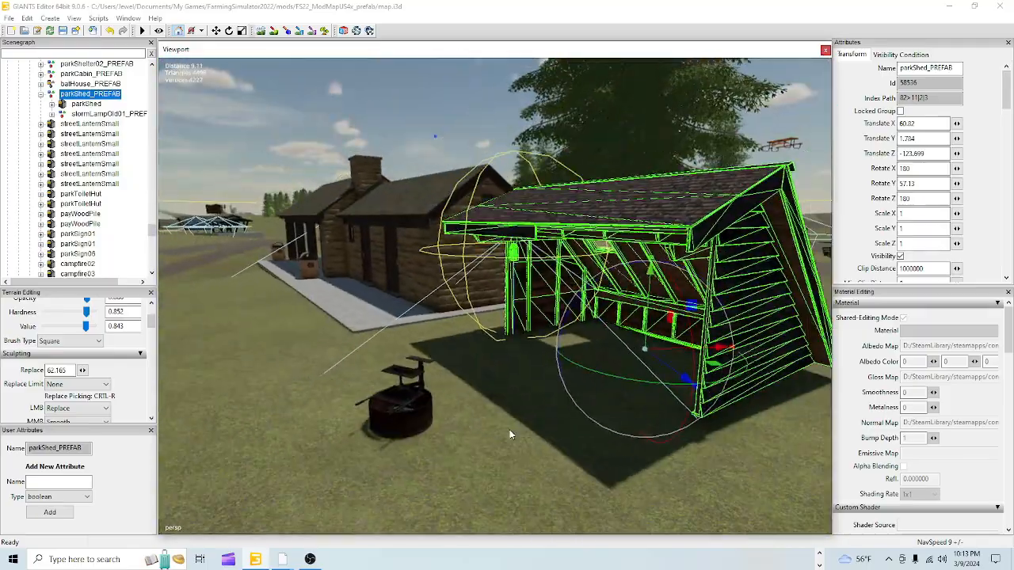
Step: Move the campfire03 grill to the shed's open front, at X 63.149 and Z -122.327, and check the spot from inside
left_click(414, 426)
left_click_drag(428, 416, 577, 411)
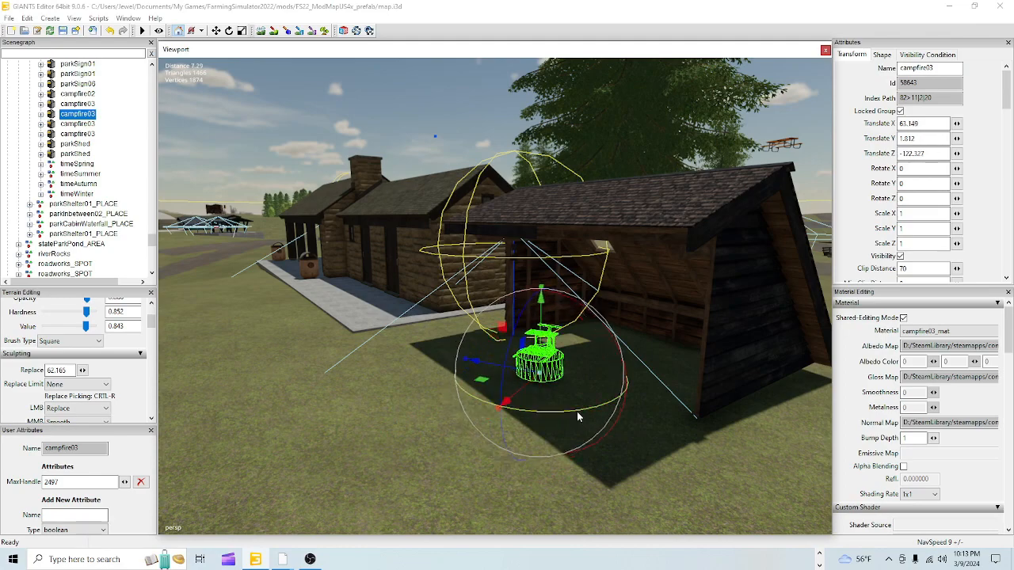
left_click_drag(568, 446, 557, 480, "alt")
scroll(558, 480, "up", 6)
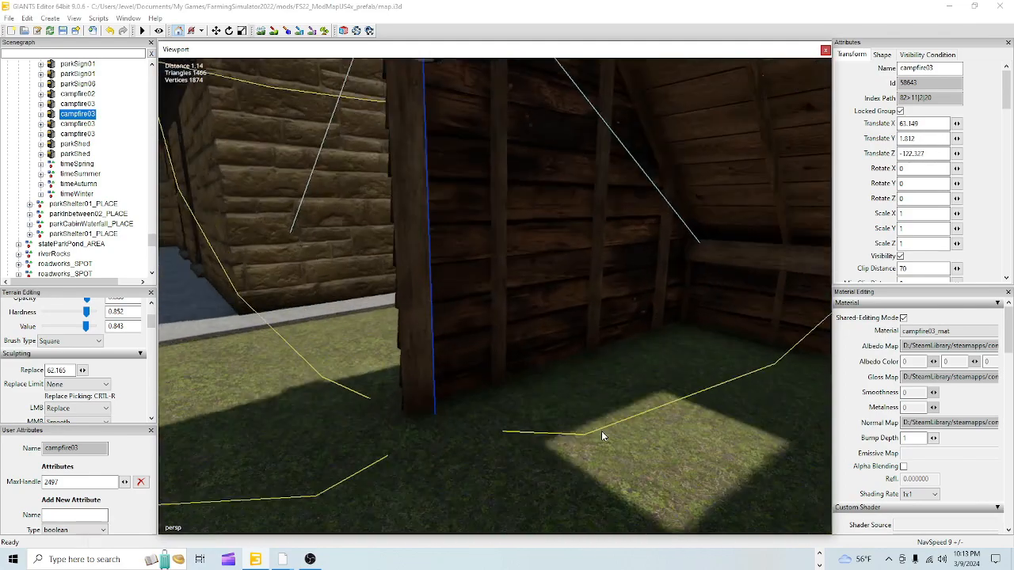
left_click_drag(433, 454, 721, 447, "alt")
scroll(460, 416, "up", 3)
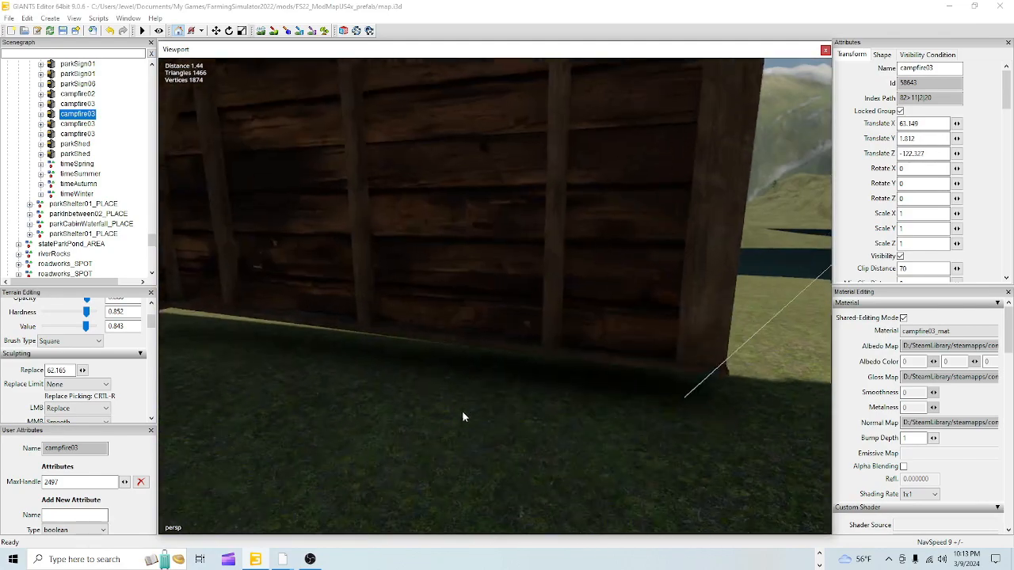
left_click_drag(462, 414, 642, 462, "alt")
Step: Nudge the grill slightly along X to 63.081 under the edge of the shed roof
key("f")
left_click_drag(607, 397, 648, 409, "alt")
scroll(495, 468, "up", 3)
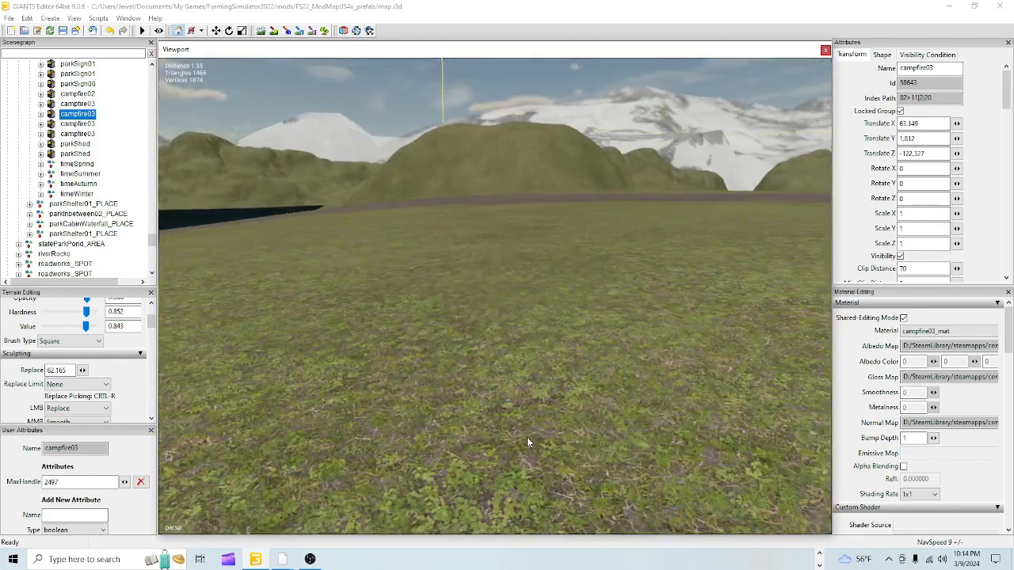
left_click_drag(527, 438, 336, 454, "alt")
scroll(376, 493, "down", 8)
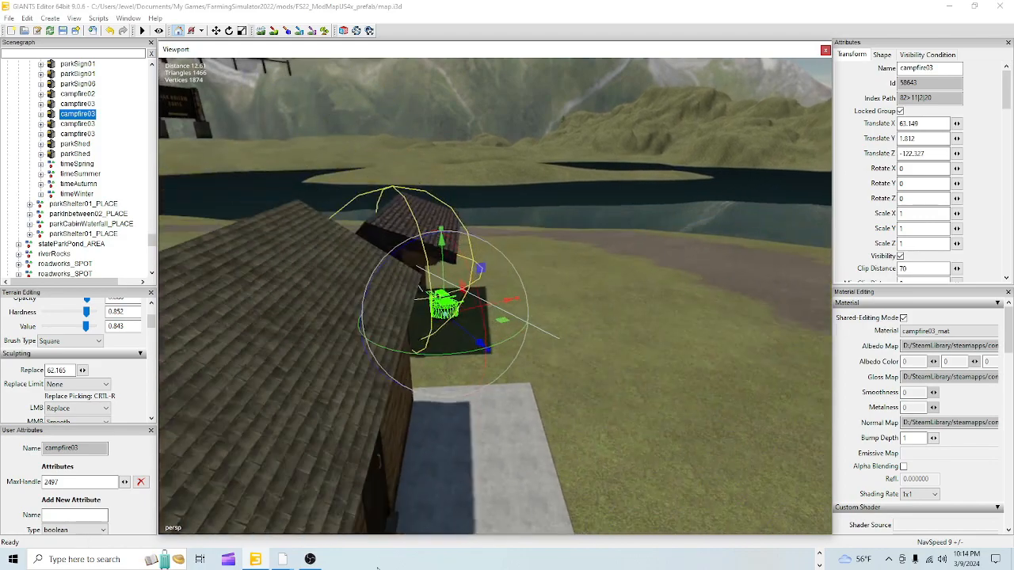
left_click_drag(380, 500, 380, 465, "alt")
scroll(409, 449, "up", 5)
left_click_drag(509, 452, 511, 461, "alt")
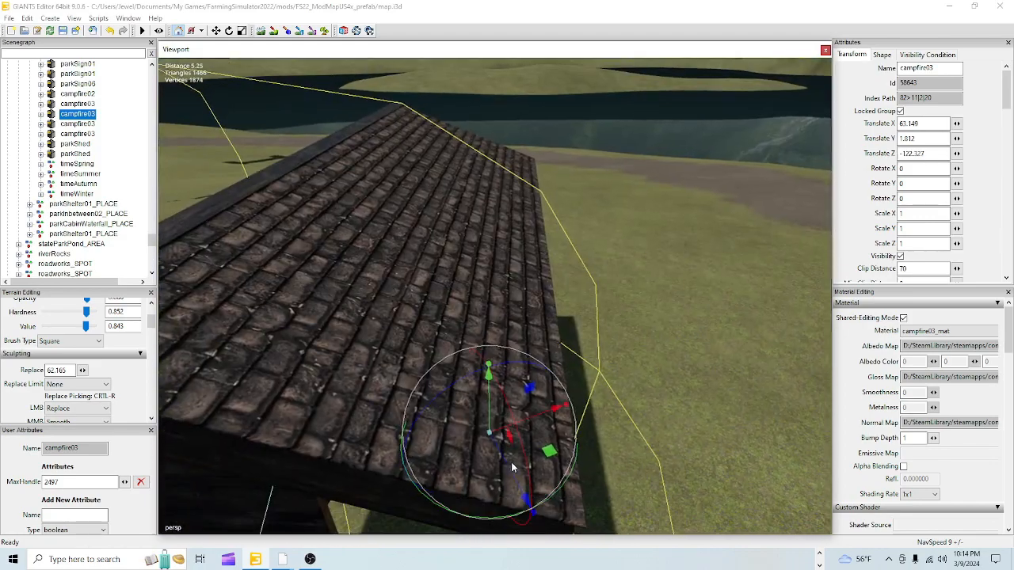
scroll(516, 437, "down", 2)
scroll(517, 440, "down", 2)
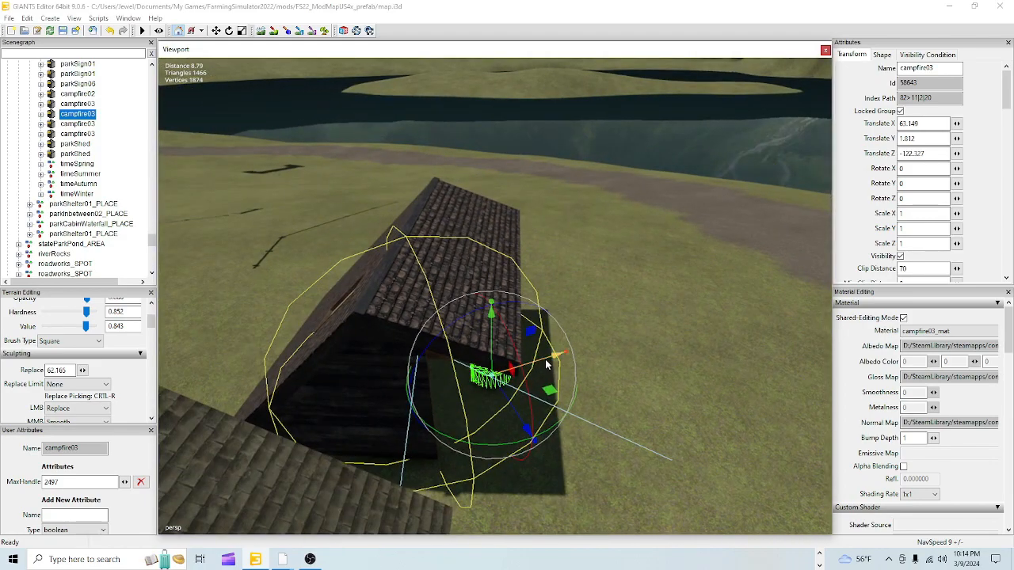
left_click_drag(546, 364, 543, 365)
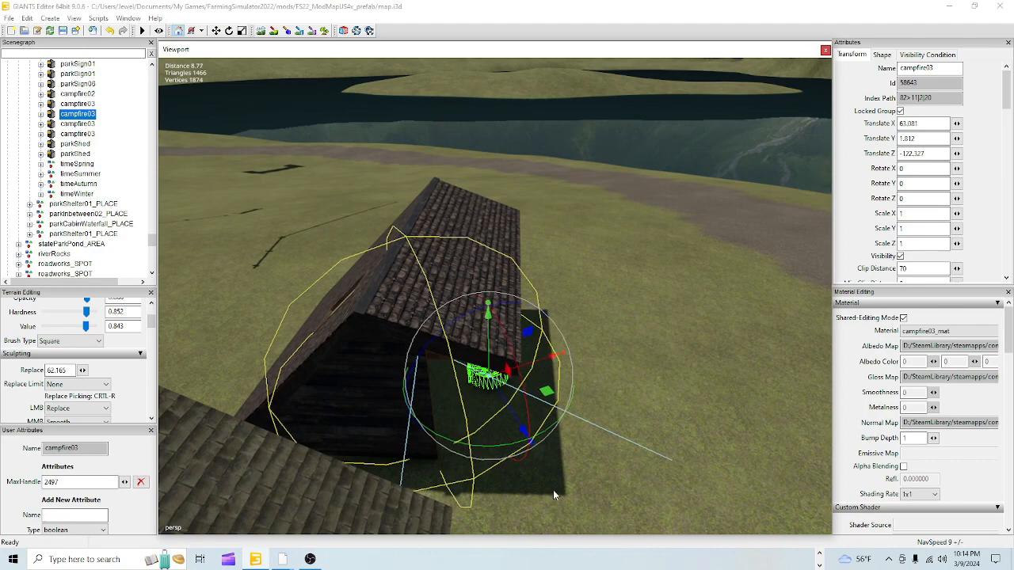
Step: Survey the remaining park buildings and campfires floating above the grassland away from the office
left_click_drag(553, 491, 790, 438, "alt")
scroll(615, 439, "down", 4)
left_click_drag(669, 434, 614, 410, "alt")
scroll(727, 334, "up", 3)
scroll(577, 455, "up", 2)
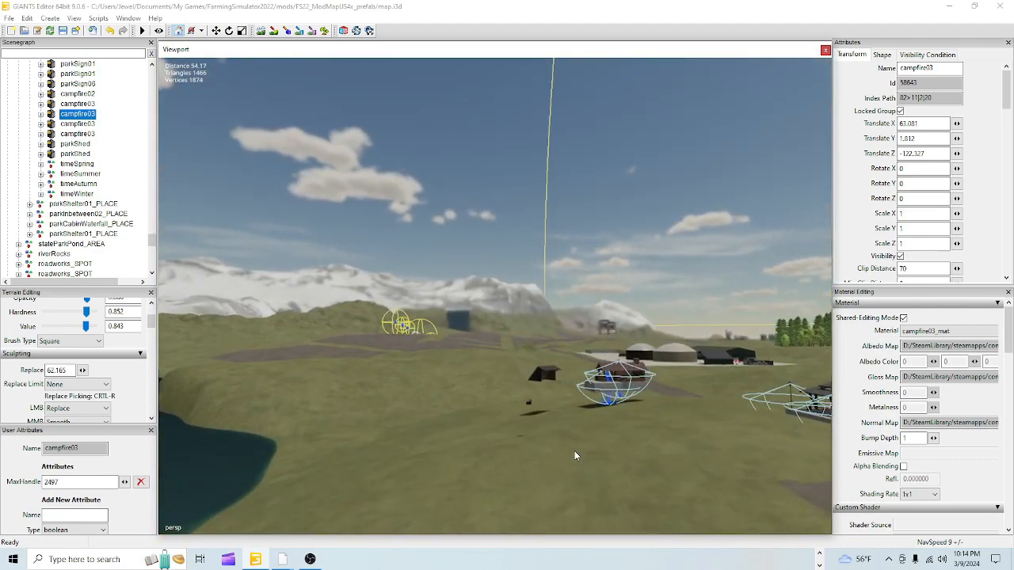
left_click_drag(575, 456, 568, 446, "alt")
scroll(618, 336, "up", 4)
right_click_drag(524, 446, 648, 351, "alt")
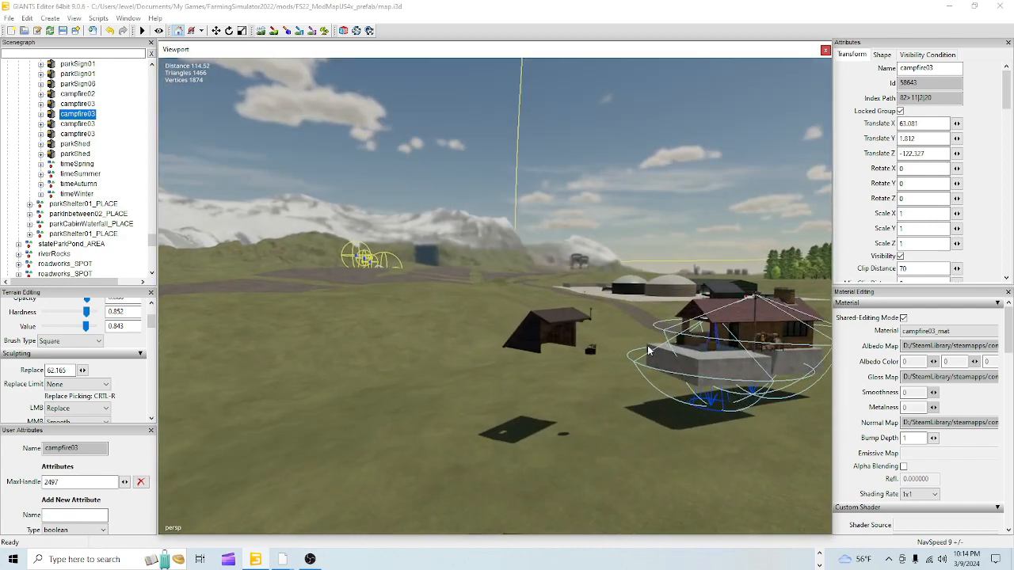
left_click_drag(578, 450, 557, 451, "alt")
Step: Examine which snowmen, tents and other props belong to the timeWinter, timeSpring, timeSummer and timeAutumn groups around the campfires
left_click(518, 435)
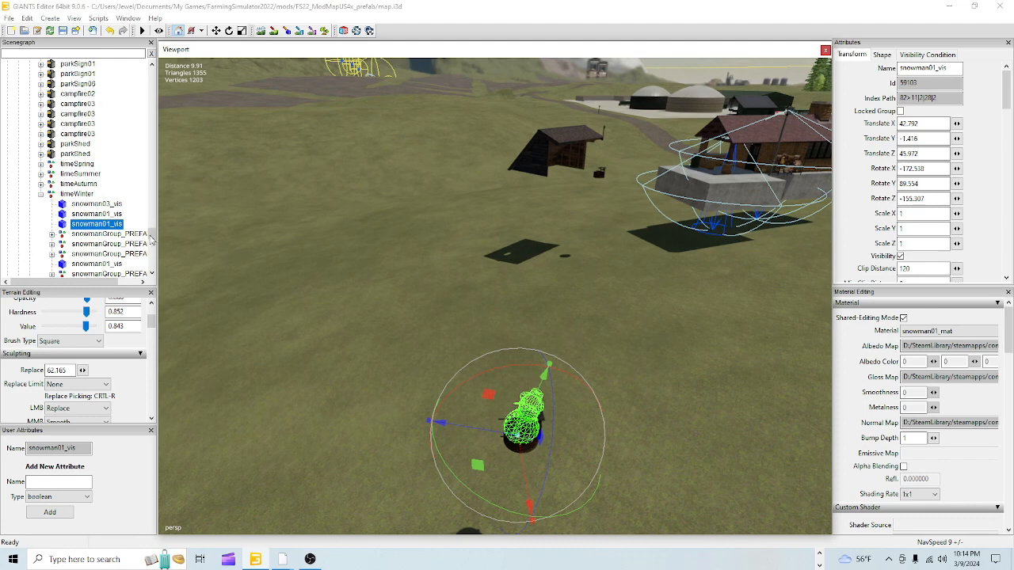
left_click(82, 196)
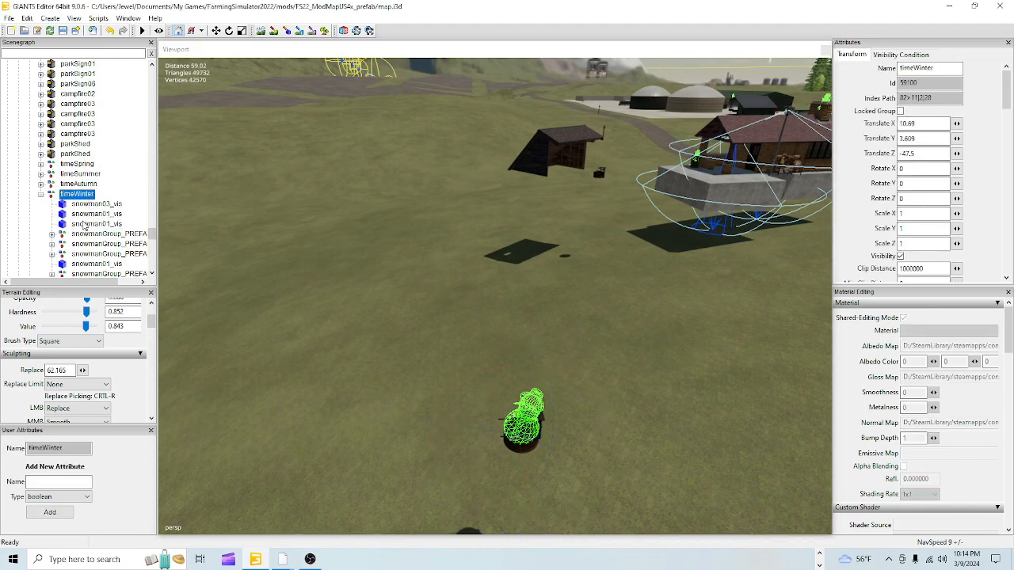
left_click(73, 154)
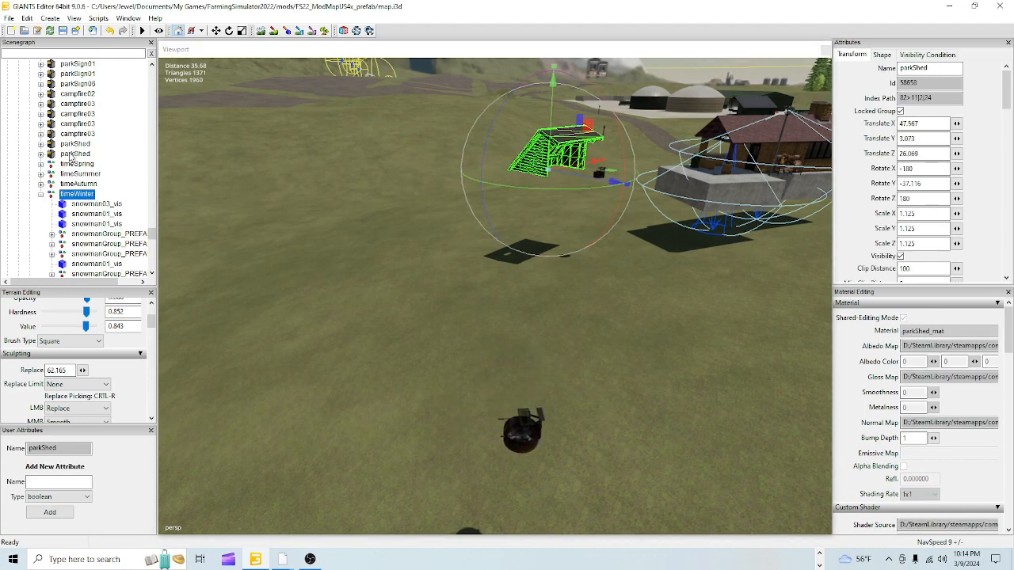
left_click(80, 198)
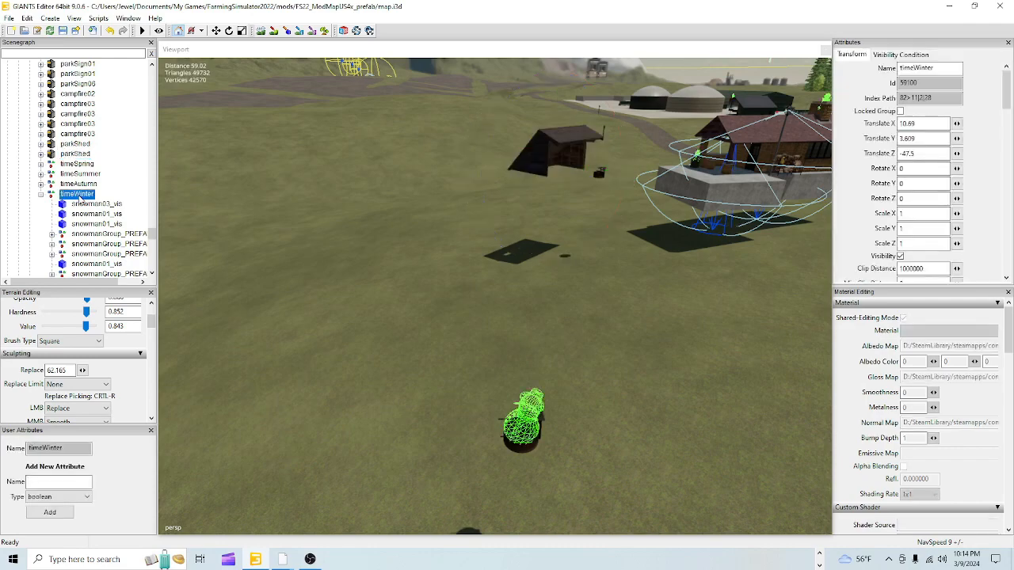
left_click(65, 166)
left_click(71, 175)
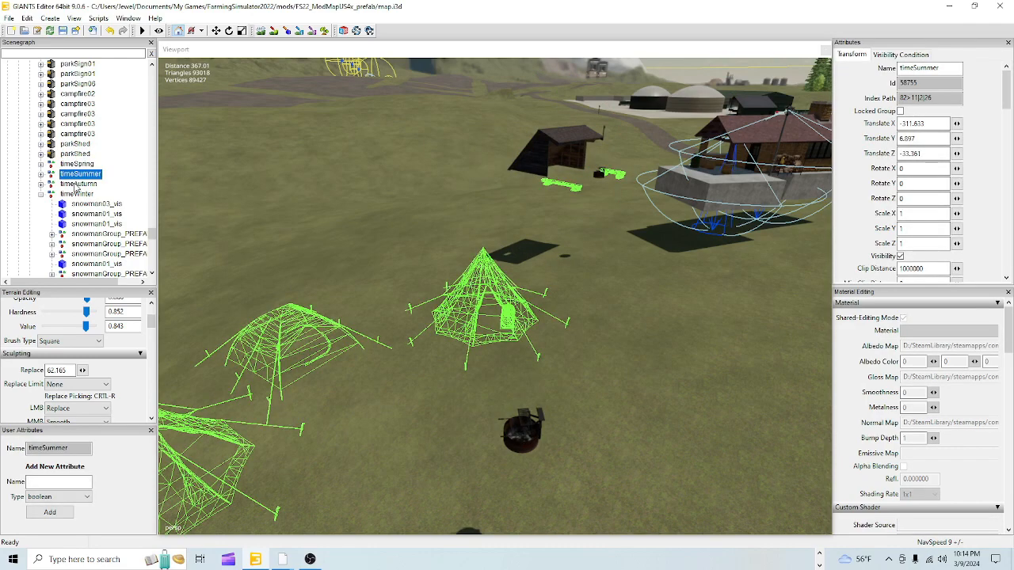
left_click(73, 185)
left_click(78, 175)
scroll(434, 297, "down", 5)
mouse_move(434, 297)
left_mouse_down("alt")
mouse_move(460, 296)
mouse_move(415, 298)
left_mouse_up("alt")
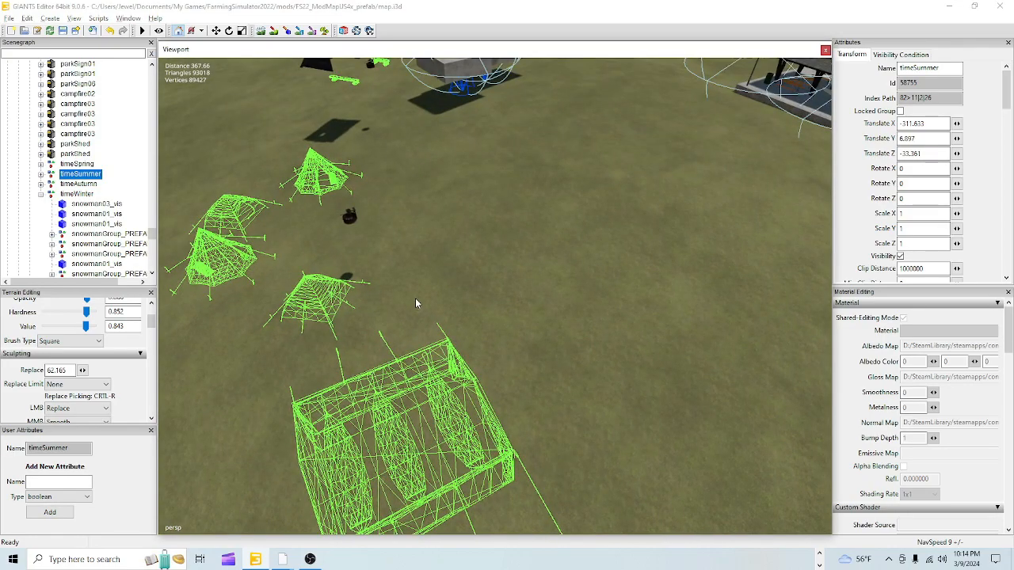
Step: Inspect the timeSummer tents near the lake and the log benches around the park shed and campfire
scroll(553, 198, "up", 5)
left_click_drag(552, 197, 373, 314, "alt")
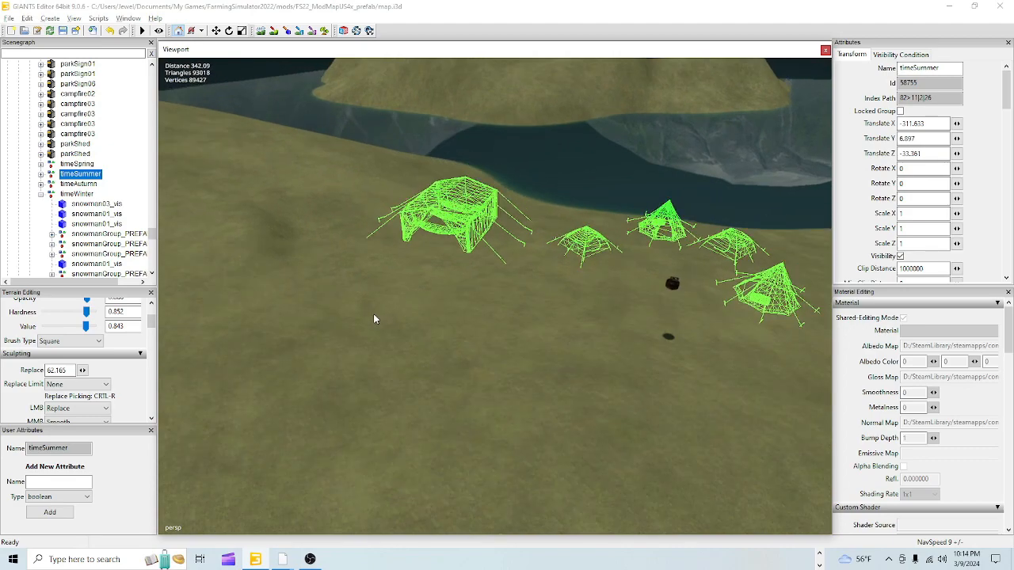
left_click_drag(398, 263, 501, 313, "alt")
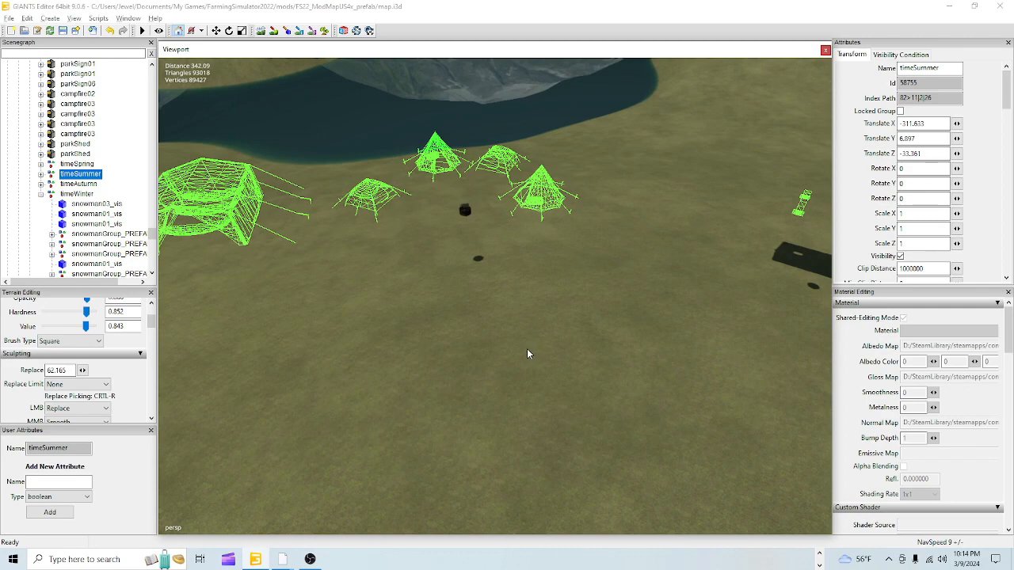
left_click_drag(379, 363, 488, 305, "alt")
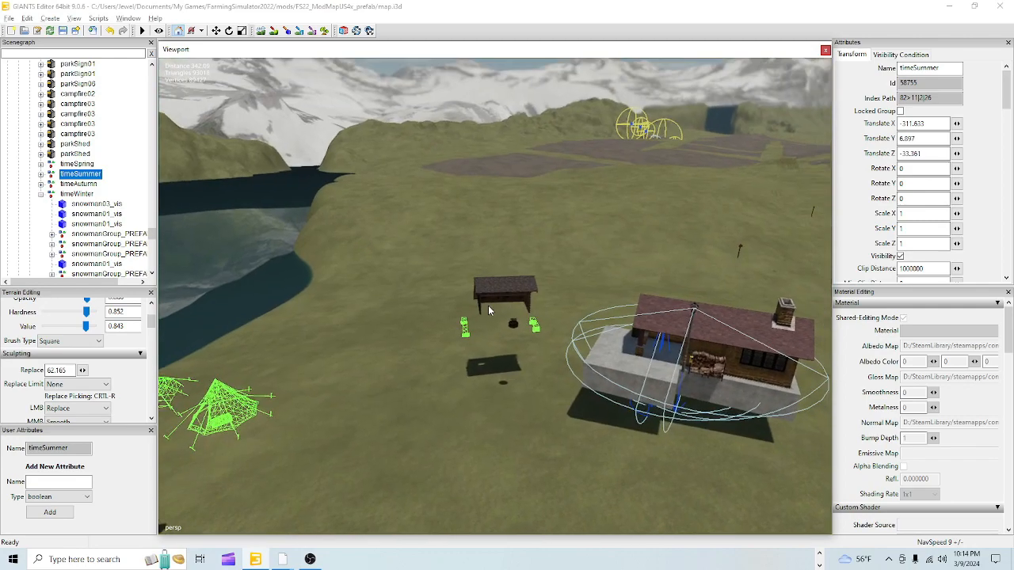
right_click_drag(488, 305, 693, 210, "alt")
left_click_drag(564, 302, 240, 361, "alt")
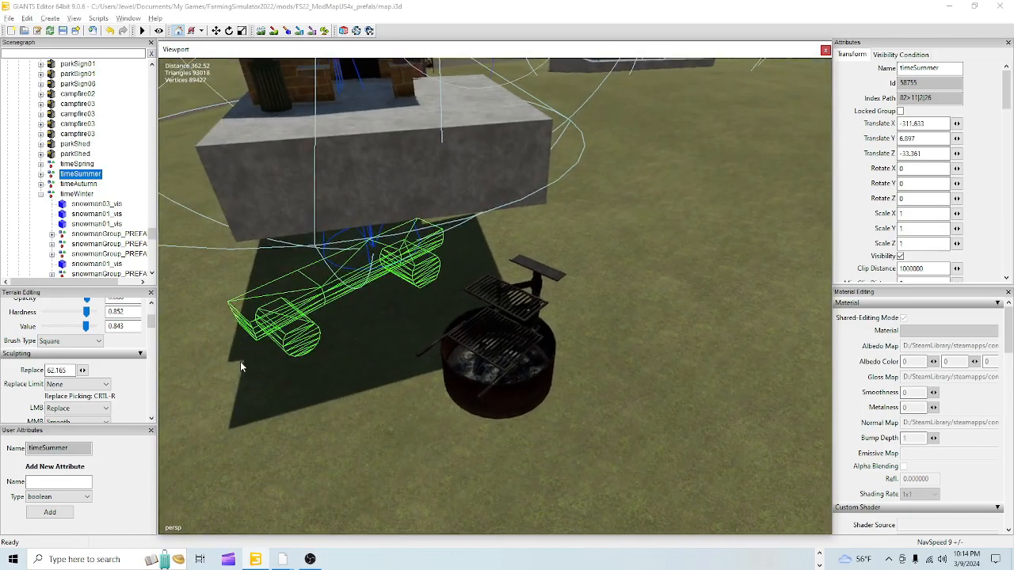
scroll(364, 345, "up", 1)
left_click_drag(364, 346, 283, 291, "alt")
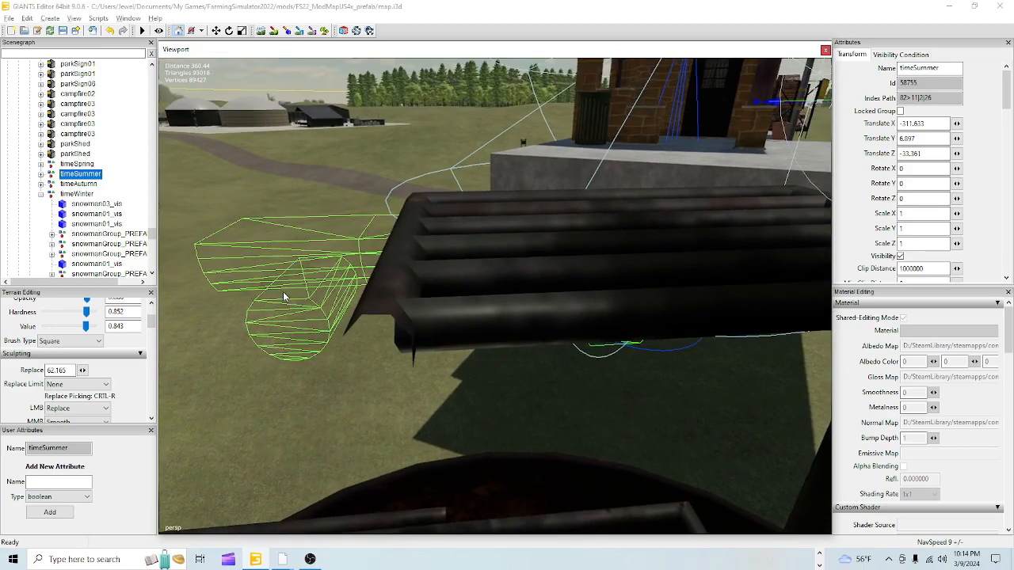
scroll(294, 302, "up", 1)
scroll(276, 381, "down", 3)
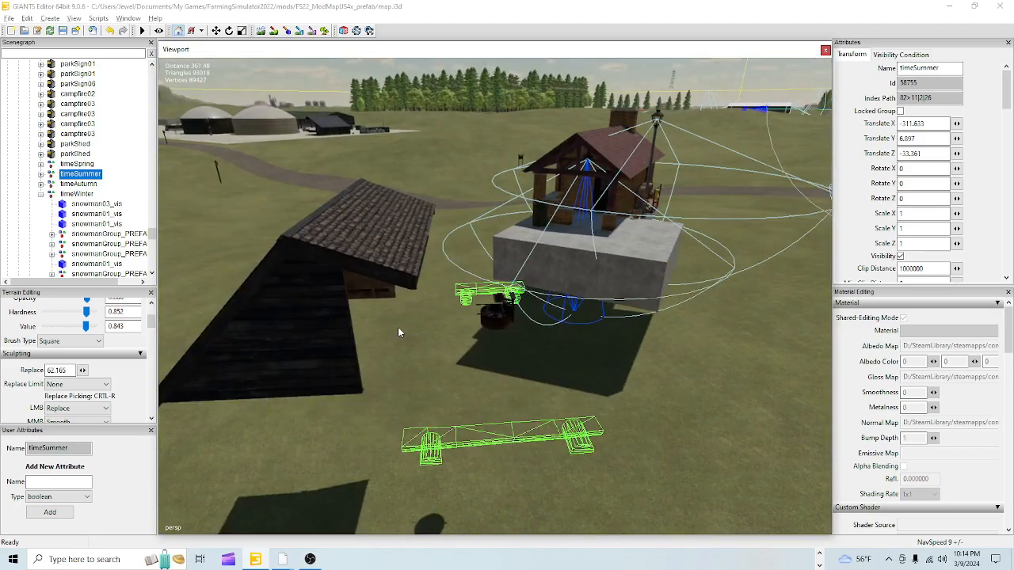
scroll(446, 374, "down", 3)
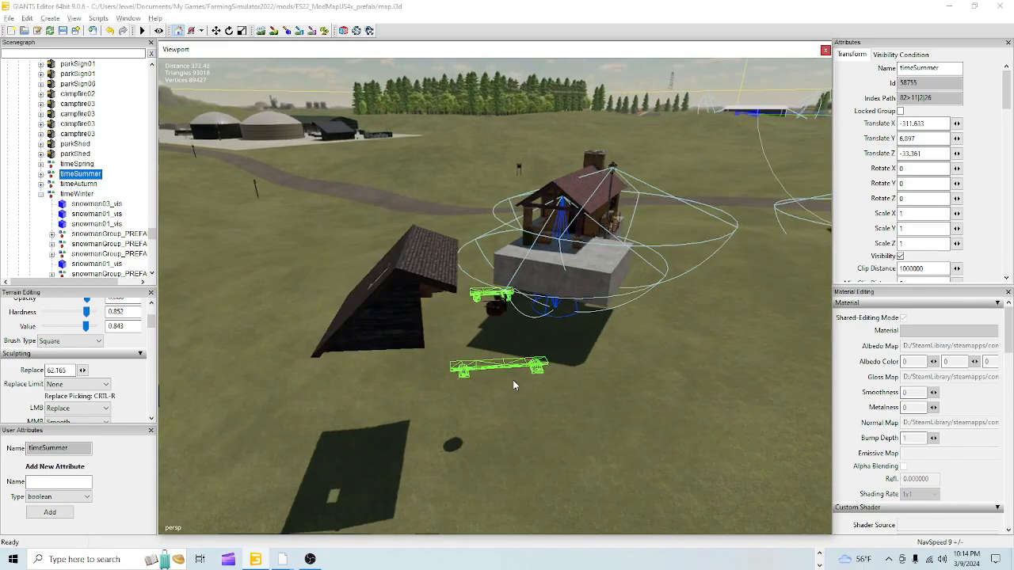
left_click_drag(521, 410, 727, 373, "alt")
scroll(727, 374, "up", 5)
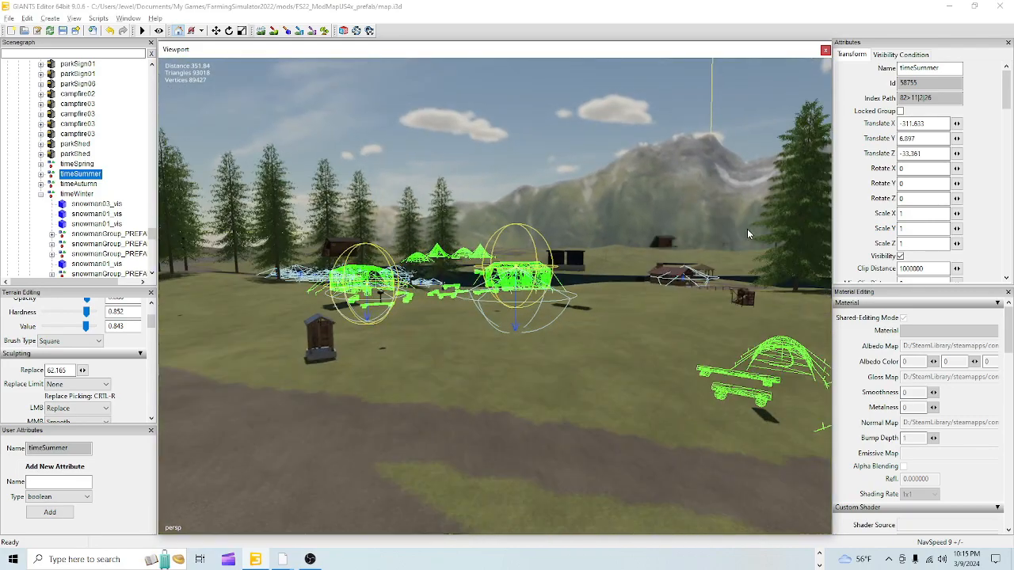
Step: Inspect the timeSummer tents beside the picnic shelter and survey the park layout from above
left_click_drag(514, 383, 372, 428, "alt")
scroll(539, 310, "up", 3)
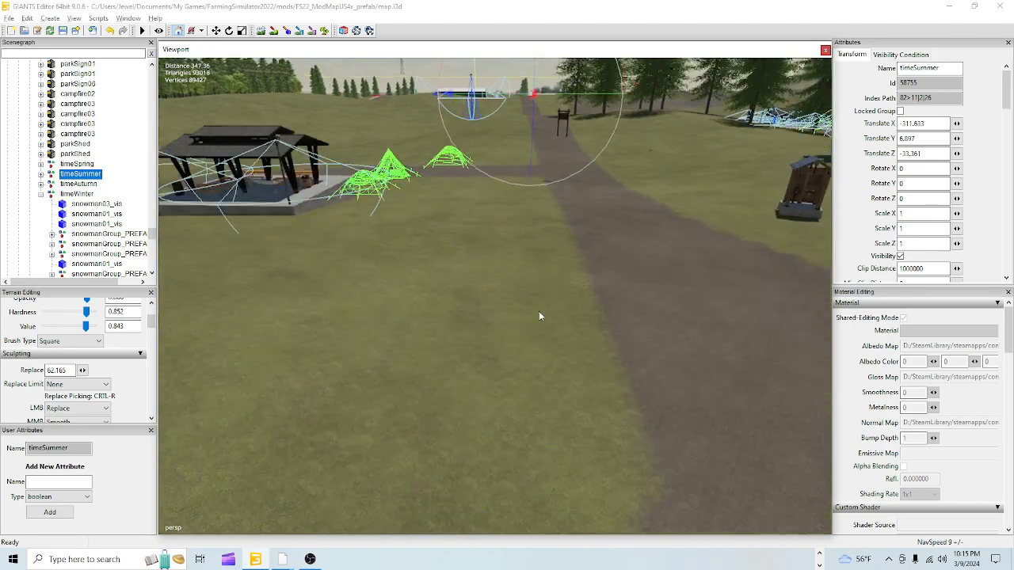
left_click_drag(538, 310, 491, 426, "alt")
left_click_drag(602, 377, 543, 396, "alt")
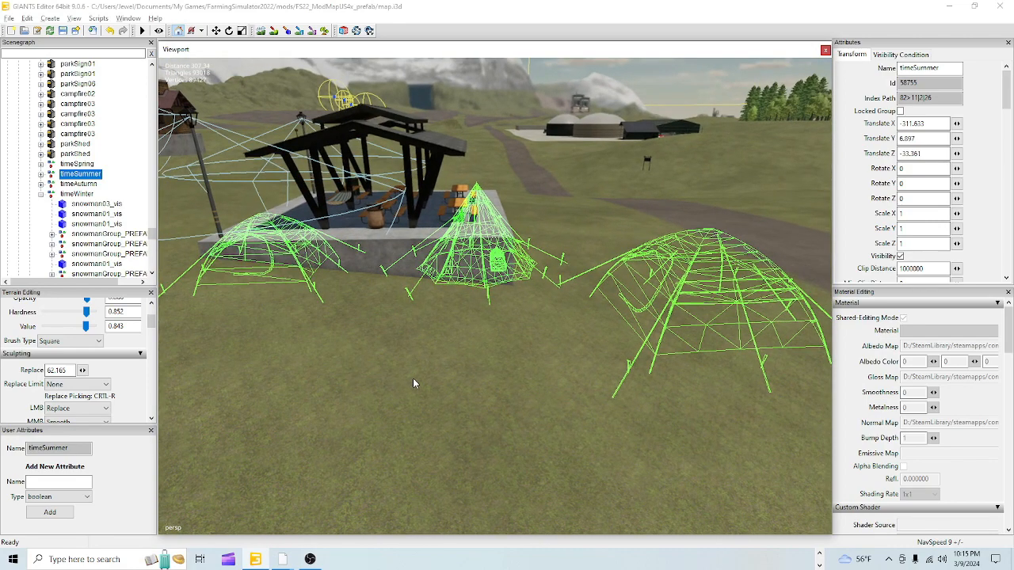
right_click_drag(612, 216, 266, 447, "alt")
right_click_drag(602, 332, 341, 480, "alt")
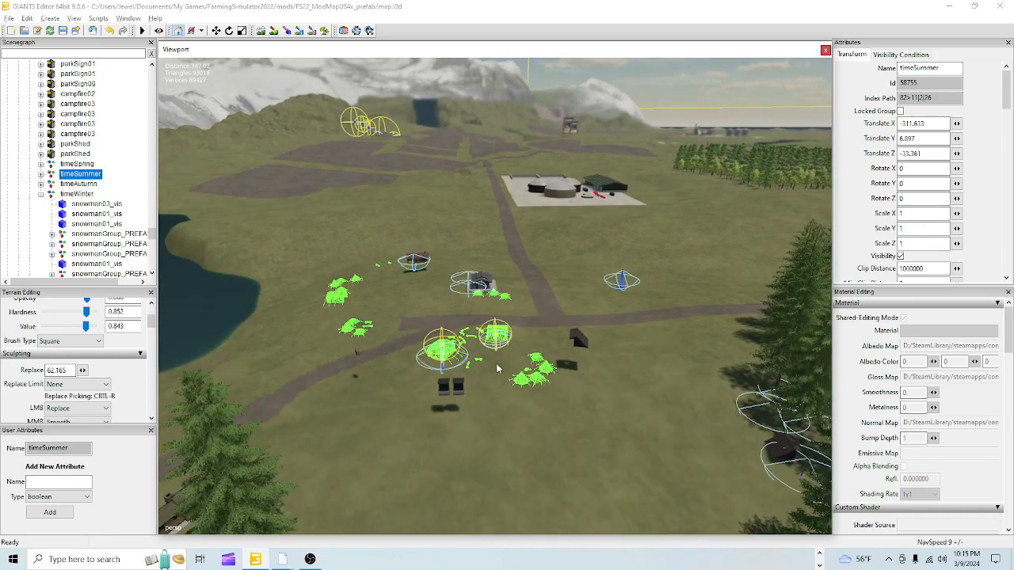
mouse_move(497, 365)
left_mouse_down("alt")
mouse_move(726, 307)
mouse_move(700, 325)
mouse_move(521, 354)
mouse_move(488, 370)
left_mouse_up("alt")
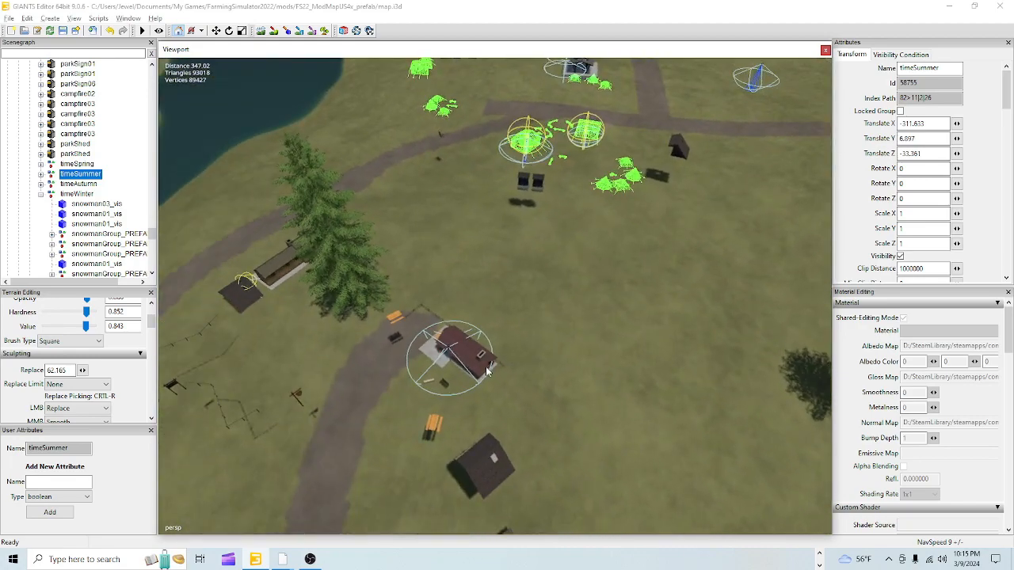
Step: Compare the props belonging to the timeSpring, timeSummer, timeAutumn and timeWinter groups across the park
left_click(68, 165)
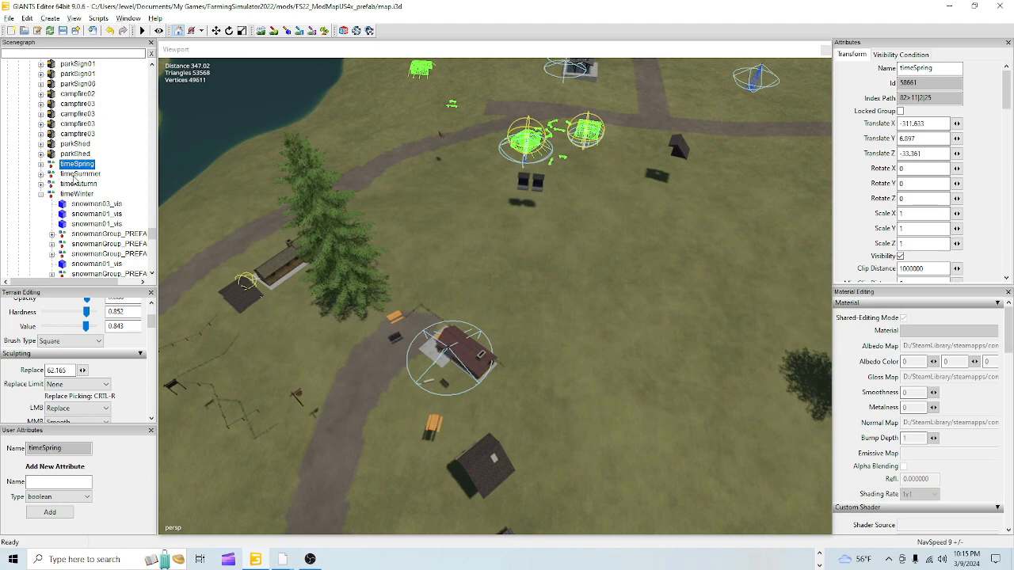
left_click(76, 173)
left_click(79, 184)
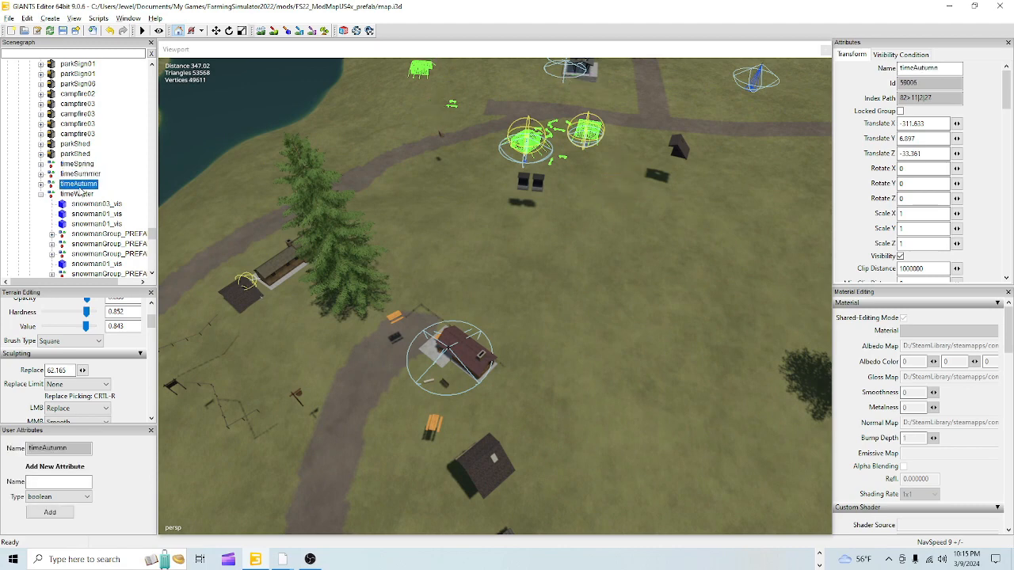
left_click(78, 194)
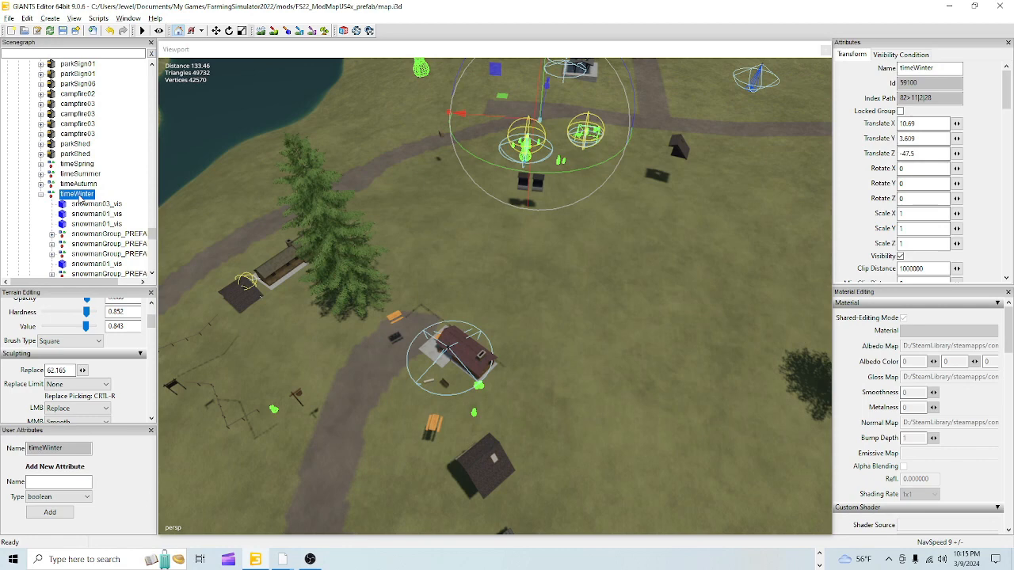
left_click(83, 187)
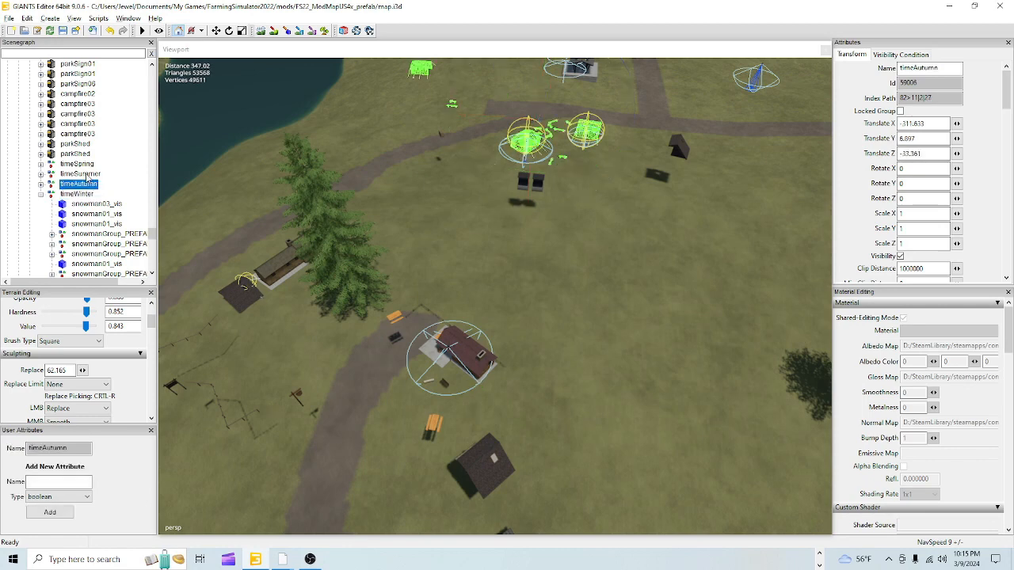
left_click(87, 174)
left_click(79, 164)
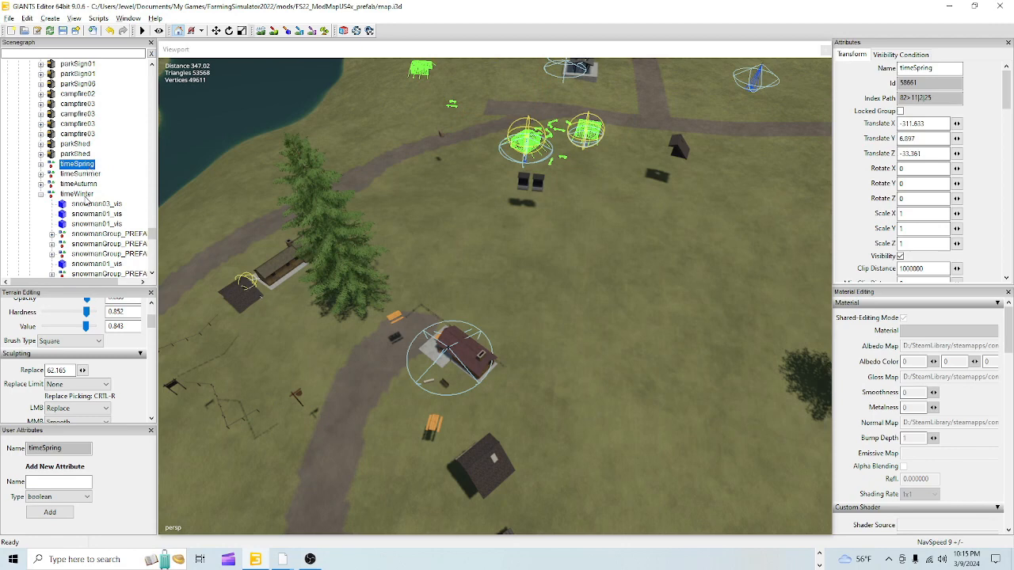
Step: Collapse the timeWinter group in the scene tree and select the timeSpring group
left_click(40, 195)
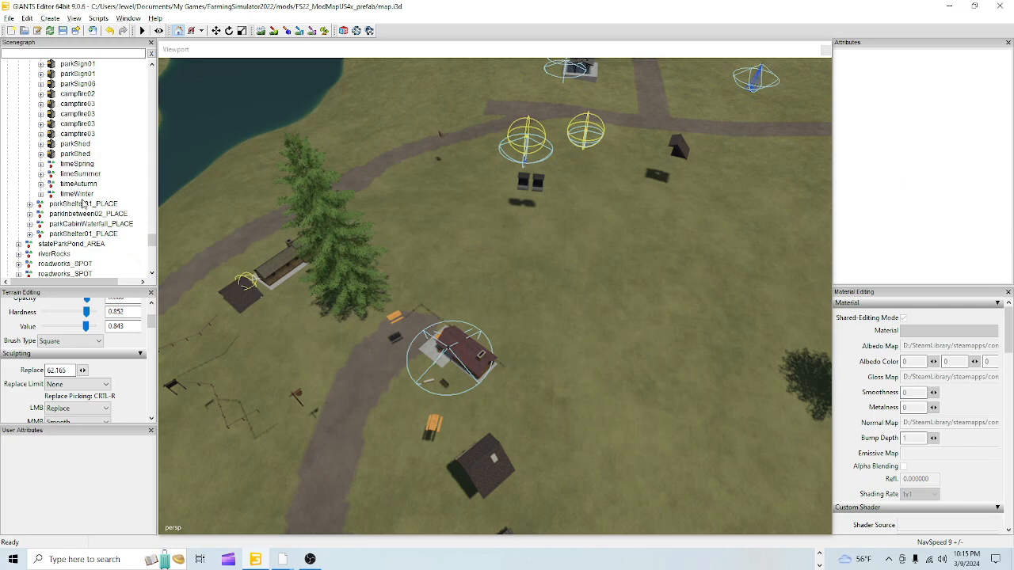
left_click(82, 204)
left_click(77, 193)
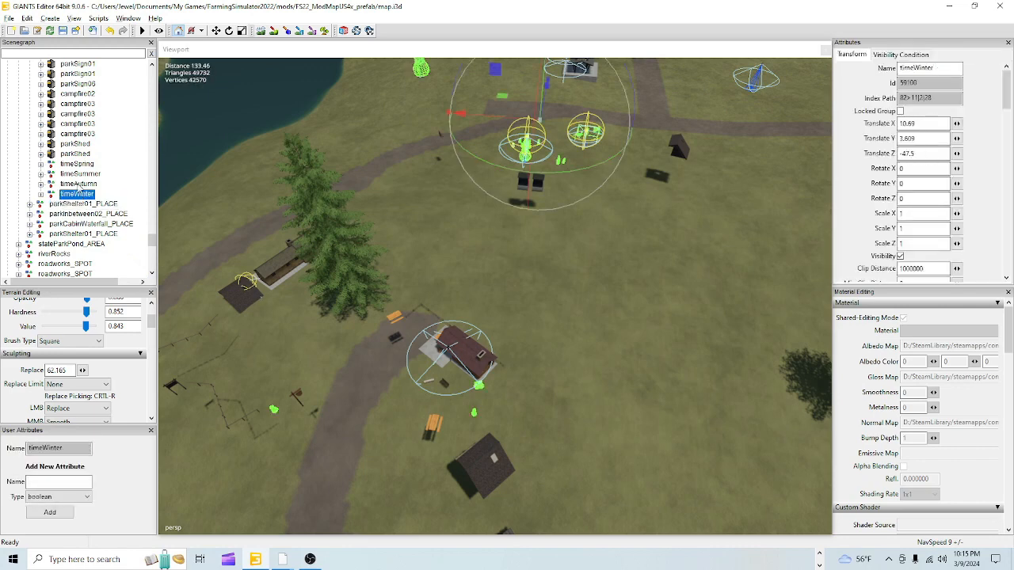
left_click(78, 173)
left_click(76, 164)
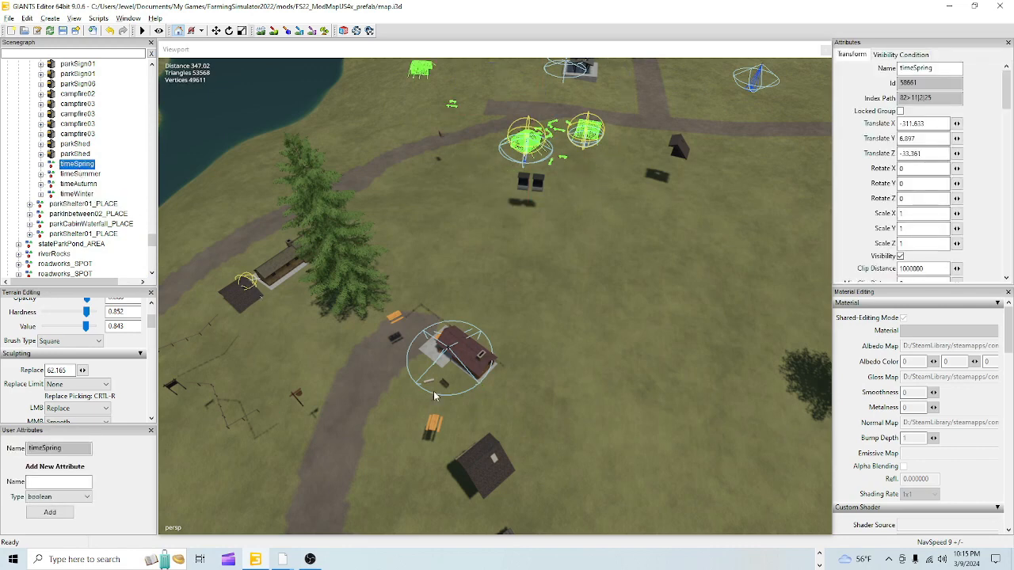
Step: Examine the timeSpring benches and the large timeSpring tent beside the lake
scroll(599, 201, "up", 3)
right_click_drag(599, 201, 488, 224)
scroll(514, 251, "up", 6)
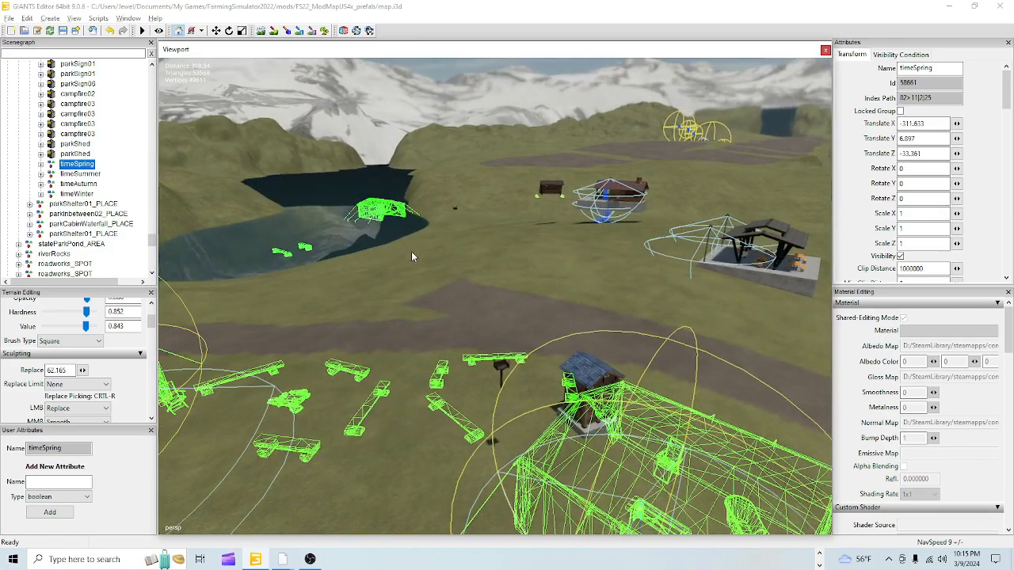
left_click_drag(378, 422, 370, 394, "alt")
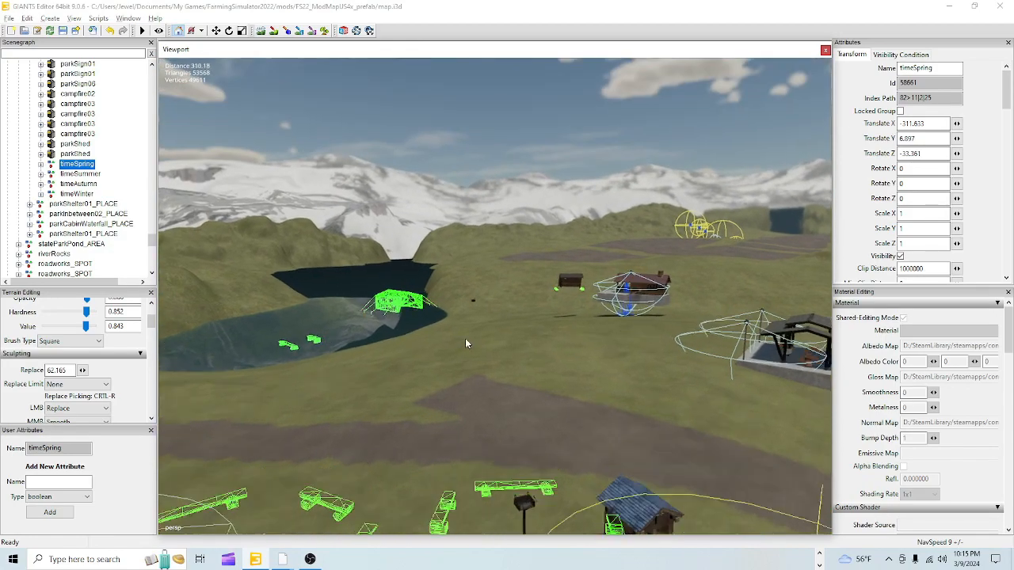
scroll(465, 339, "up", 3)
left_click_drag(565, 245, 430, 284, "alt")
scroll(431, 284, "down", 3)
left_click_drag(370, 352, 374, 308, "alt")
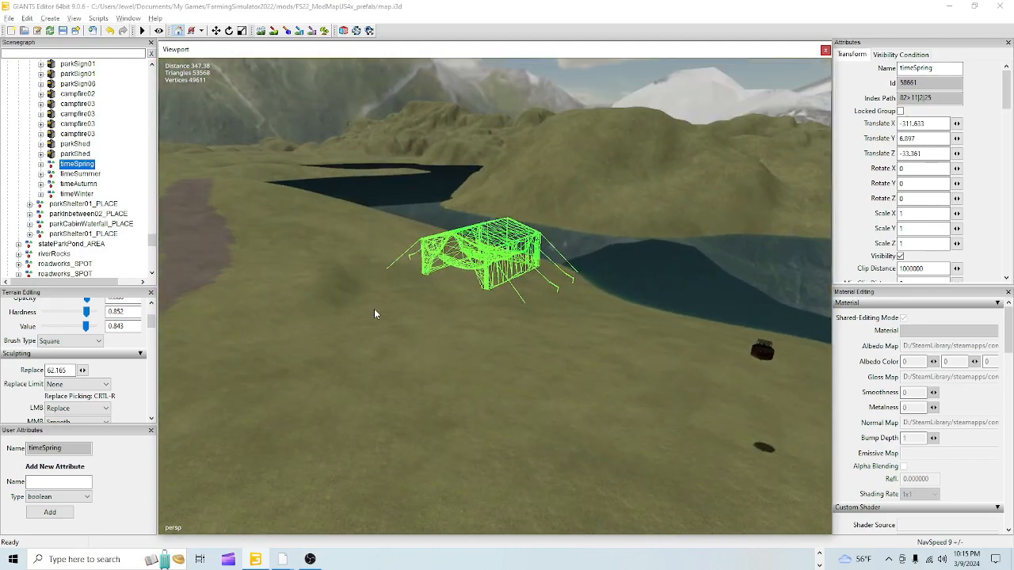
scroll(374, 308, "up", 5)
scroll(433, 296, "down", 5)
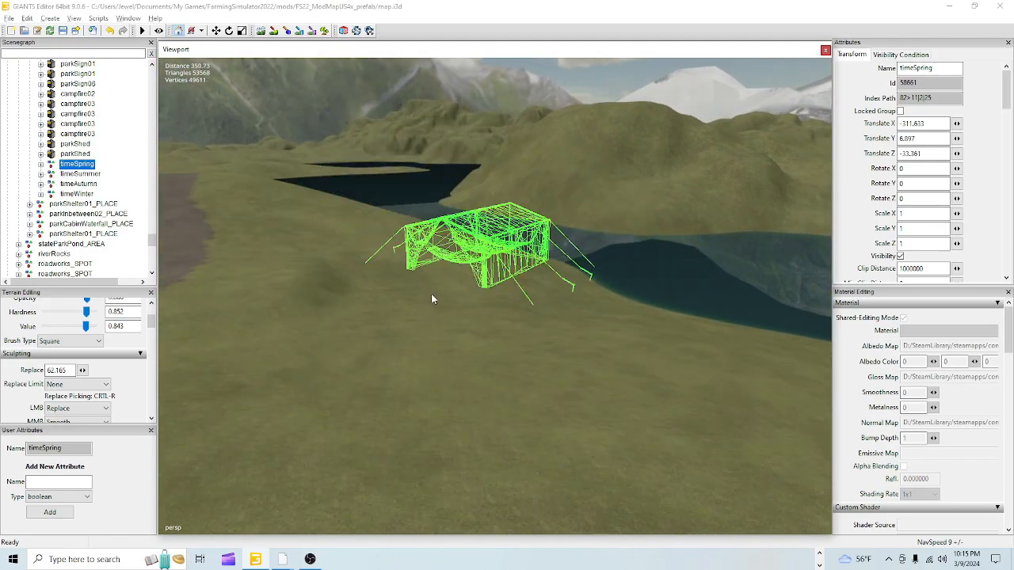
Step: Examine the timeSpring tents, furniture and log benches around the grill and the small blue-roofed hut
left_click_drag(433, 296, 516, 321, "alt")
scroll(516, 321, "up", 4)
left_click_drag(414, 297, 422, 333, "alt")
scroll(421, 333, "up", 8)
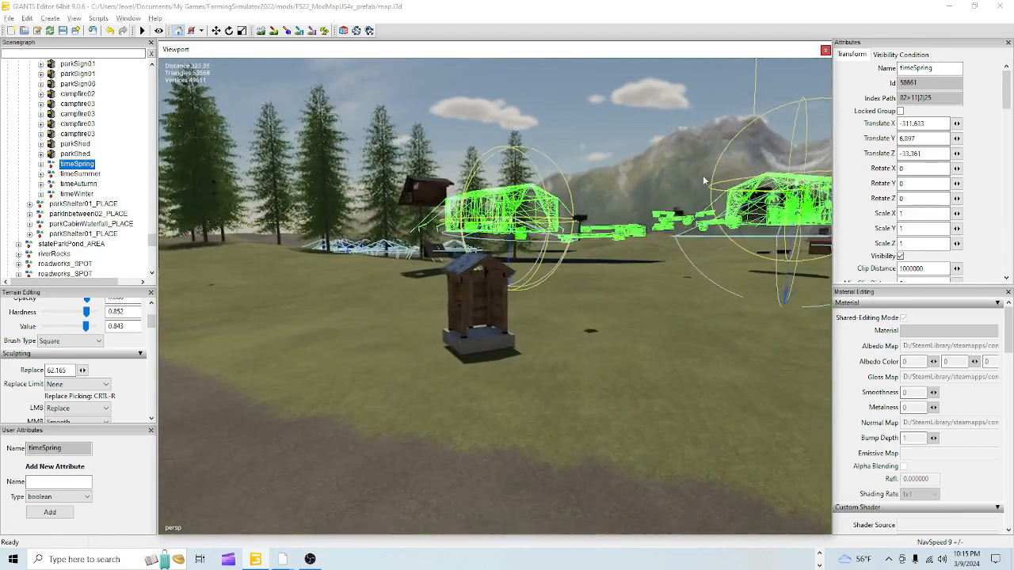
left_click_drag(520, 400, 475, 400, "alt")
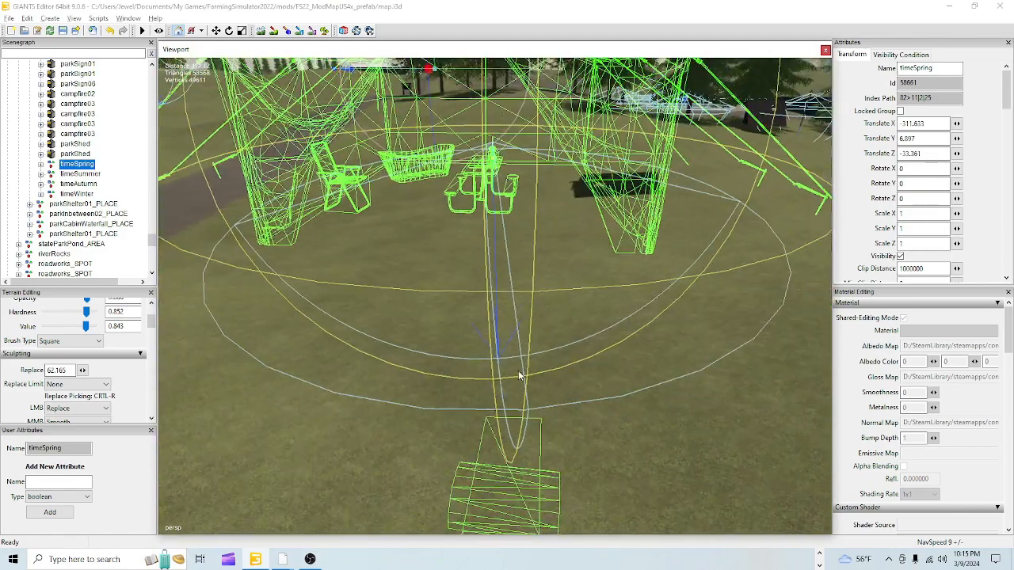
scroll(468, 403, "down", 4)
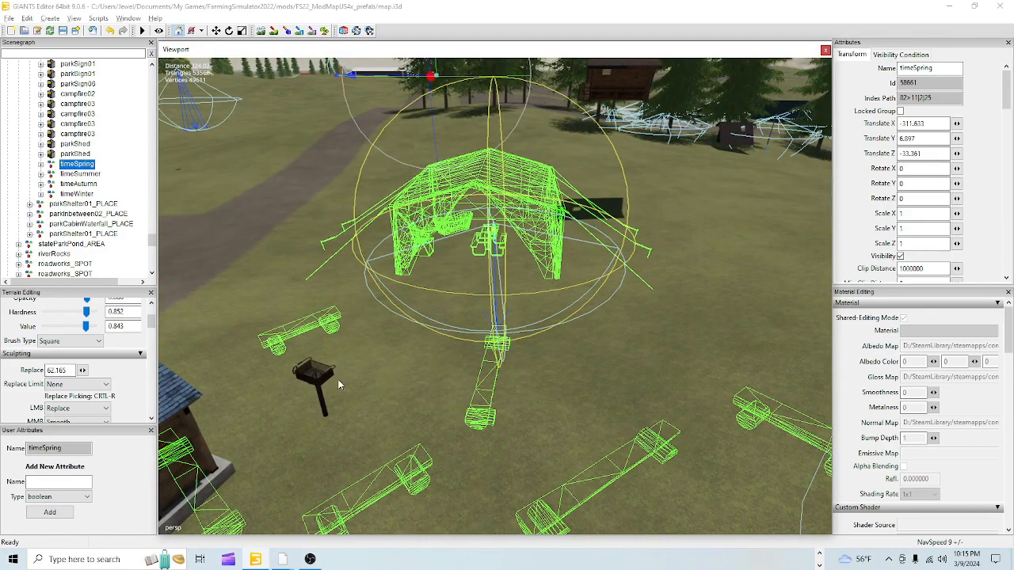
scroll(524, 419, "down", 5)
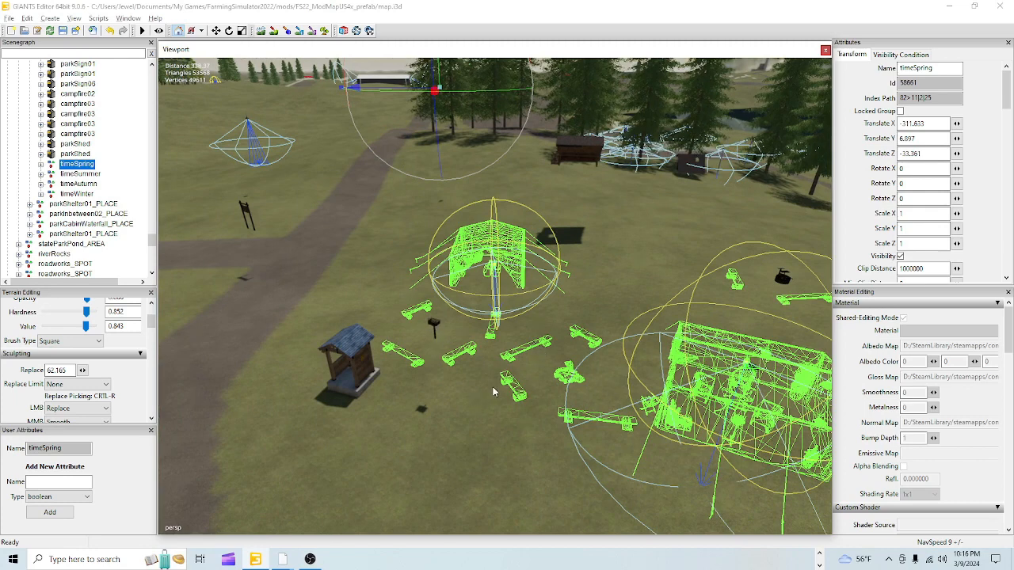
left_click_drag(468, 401, 388, 282, "alt")
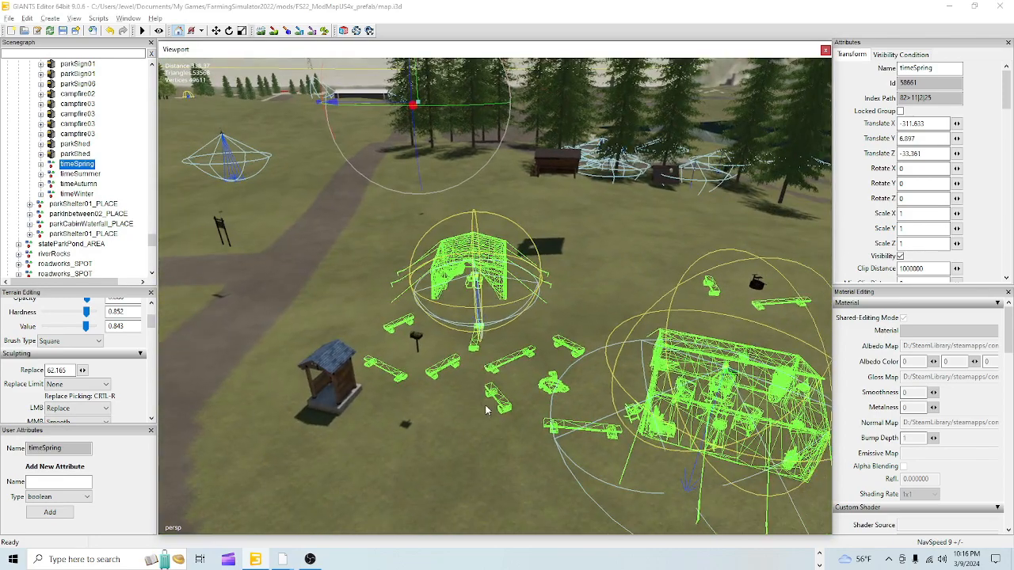
Step: Survey the open grassland and tree line around the spring campsite for remaining park props
left_click_drag(486, 406, 639, 384, "alt")
right_click_drag(412, 384, 610, 379, "alt")
left_click_drag(609, 378, 465, 421, "alt")
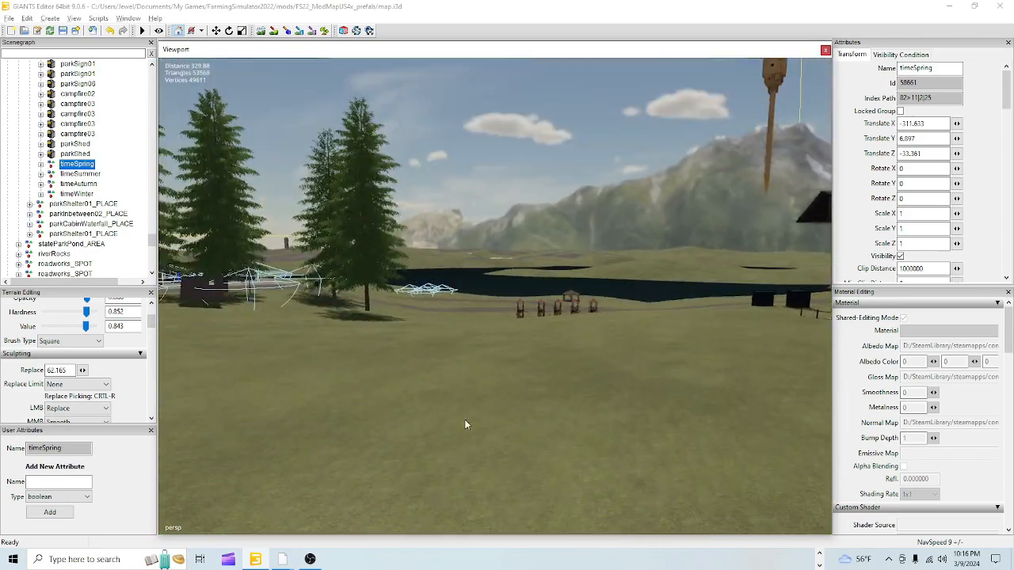
right_click_drag(468, 379, 574, 373, "alt")
left_click_drag(575, 372, 329, 456, "alt")
right_click_drag(493, 428, 531, 430, "alt")
left_click_drag(530, 430, 775, 411, "alt")
left_click_drag(667, 447, 570, 436, "alt")
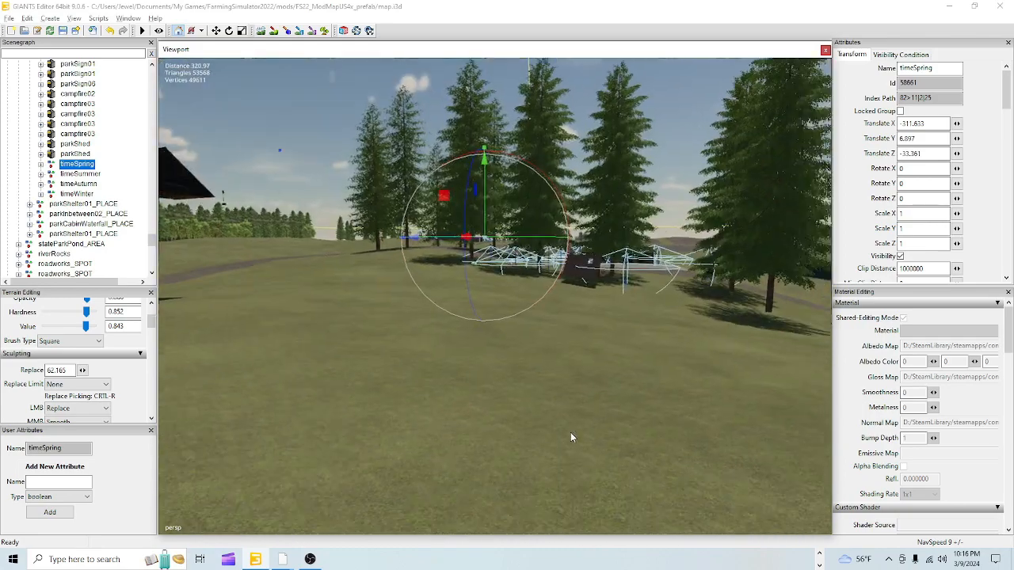
right_click_drag(558, 376, 615, 369, "alt")
left_click_drag(616, 369, 468, 380, "alt")
right_click_drag(468, 381, 526, 391, "alt")
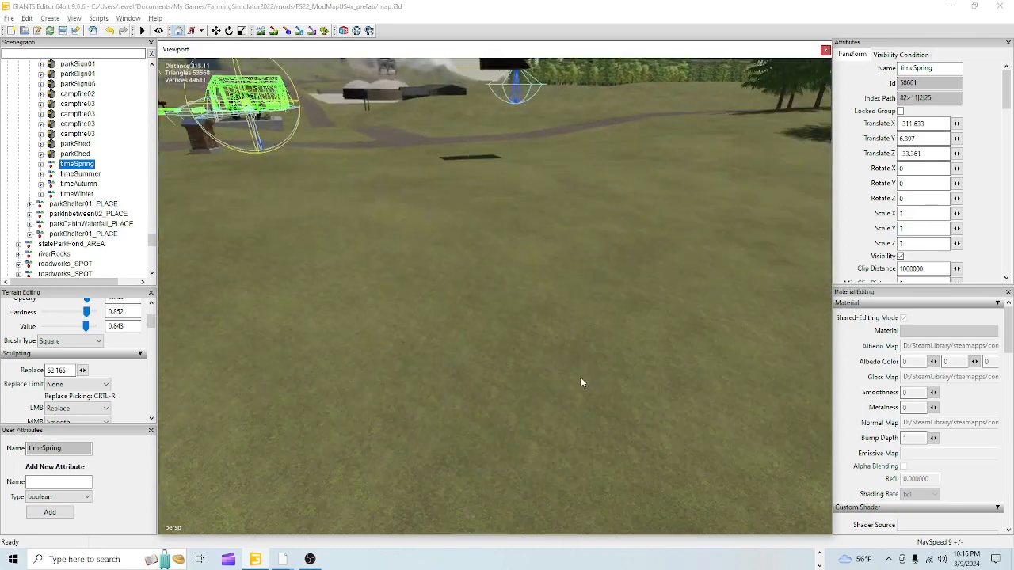
Step: Delete the timeSpring group with its tents and log benches
left_click_drag(597, 227, 553, 281, "alt")
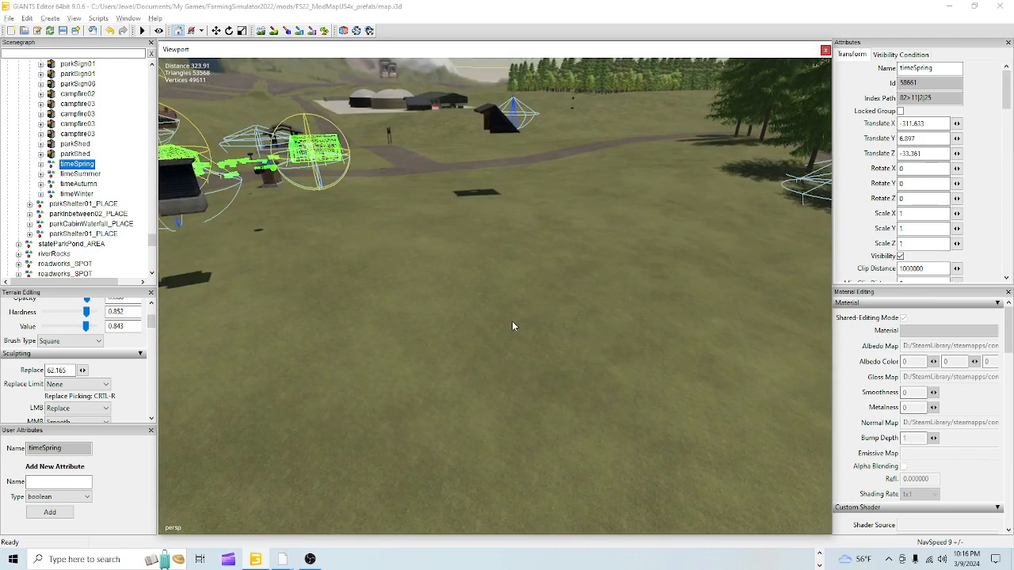
left_click_drag(618, 358, 541, 336, "alt")
right_click_drag(583, 328, 507, 345, "alt")
left_click_drag(491, 360, 508, 406, "alt")
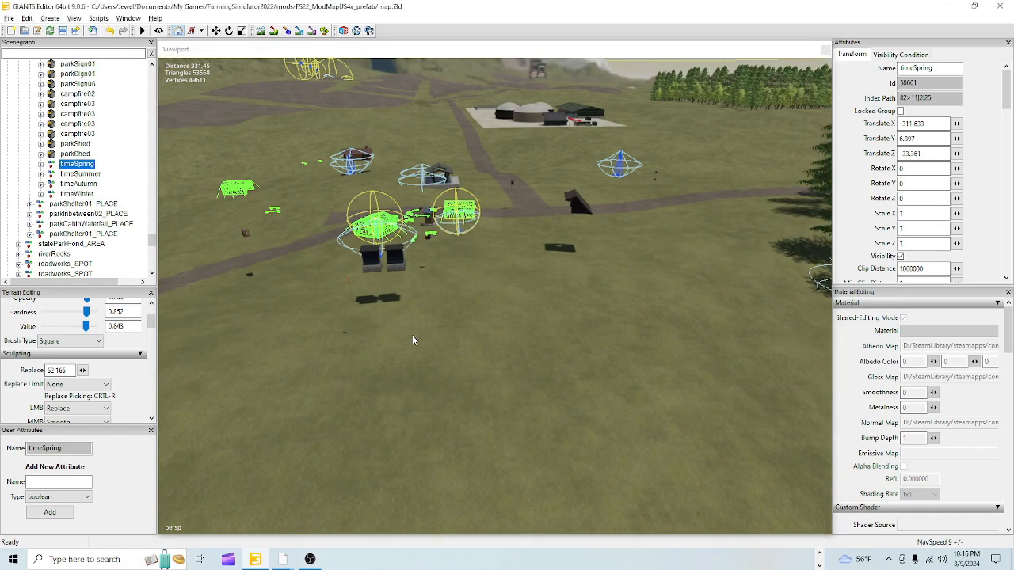
key("Delete")
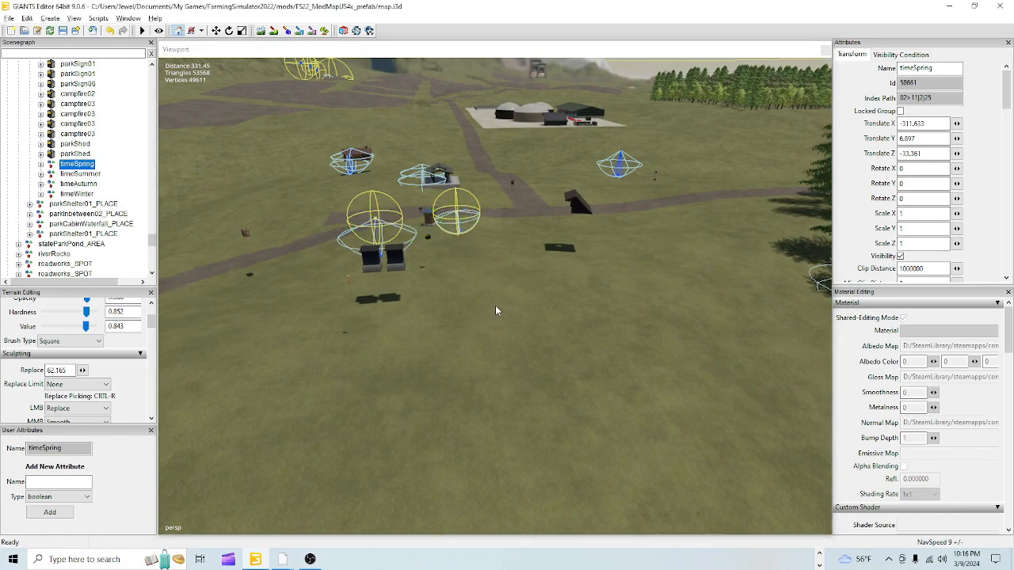
Step: Try to relocate the timeSpring group to the open grassland and undo the move
key("ctrl+b")
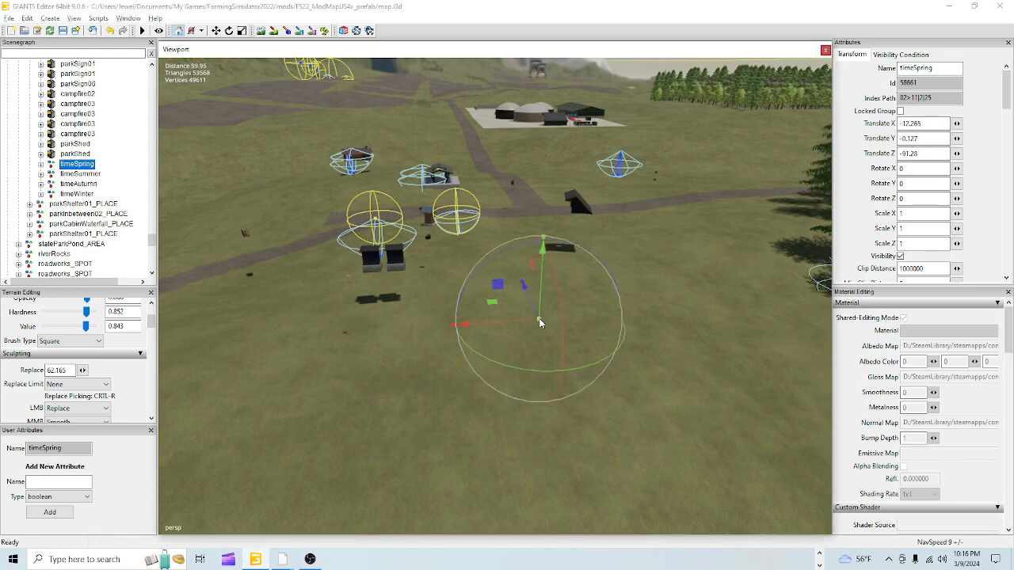
left_click_drag(520, 330, 261, 399, "alt")
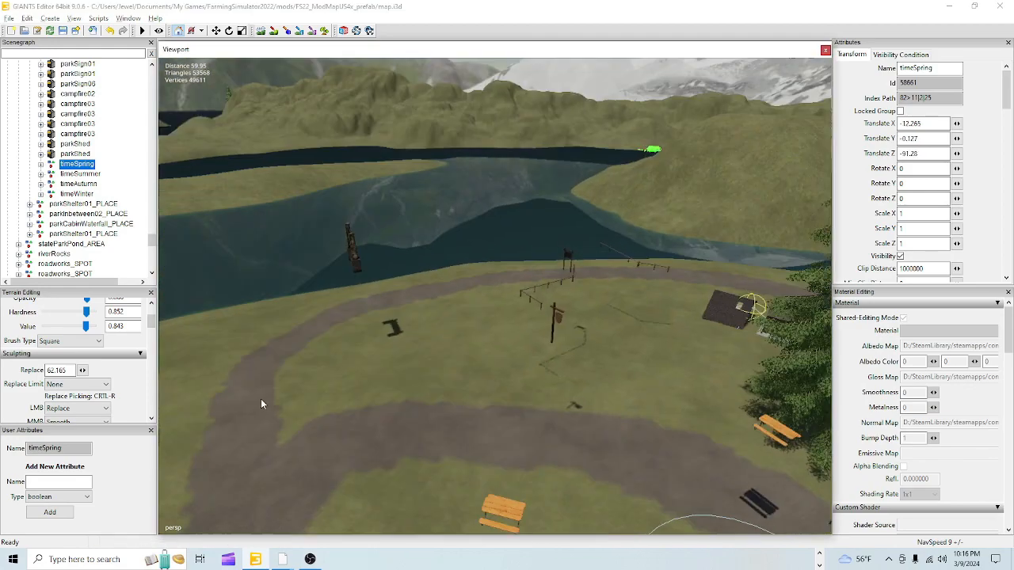
left_click(110, 30)
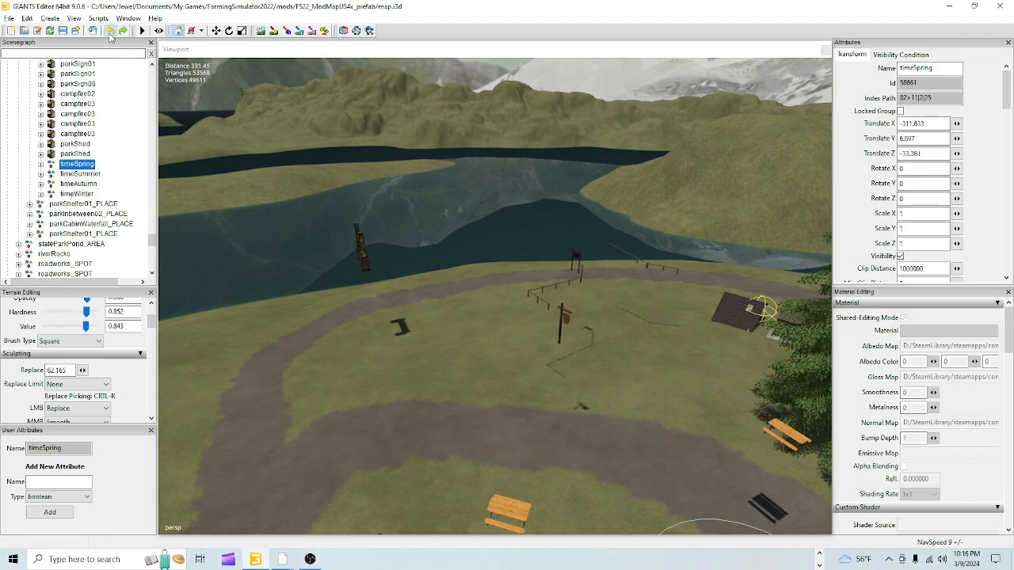
key("f")
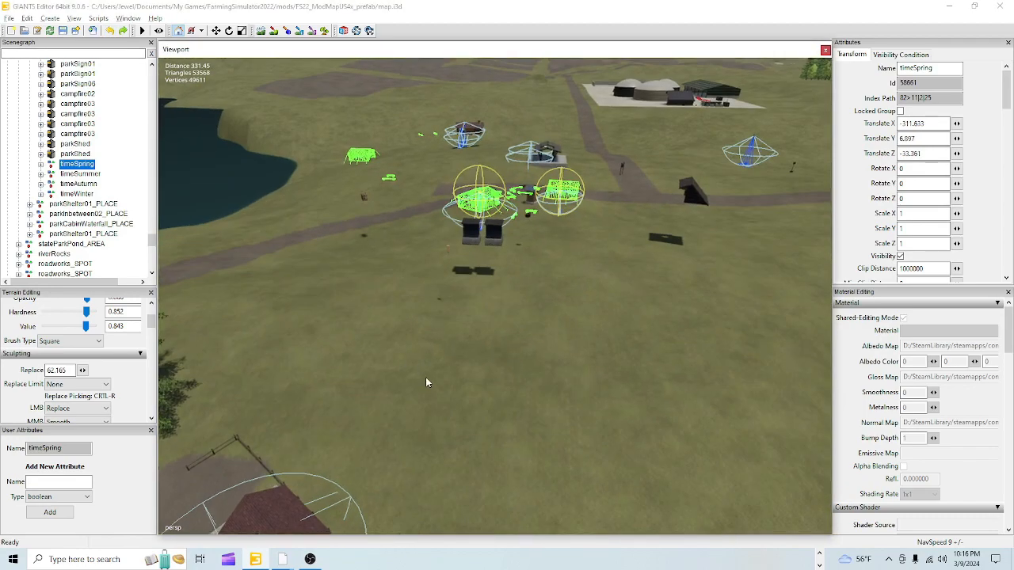
Step: Create a transform group and name it summerinvis
left_click(56, 20)
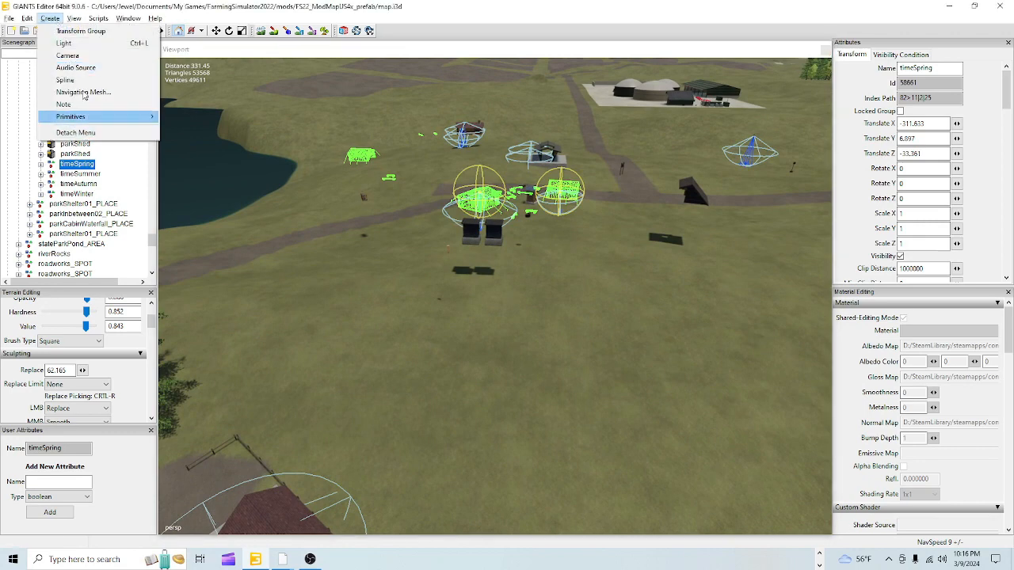
left_click(79, 31)
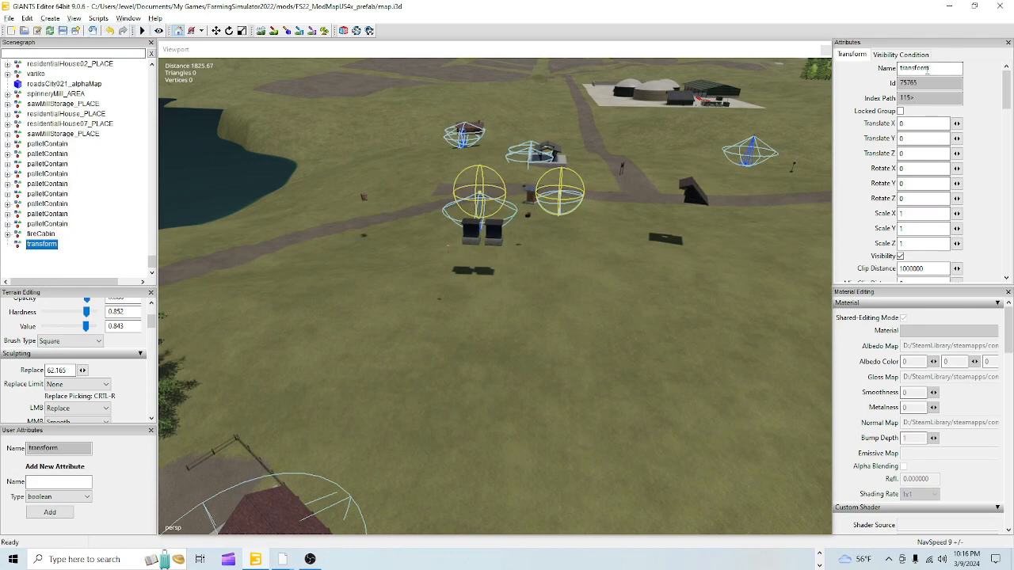
double_click(928, 69)
type("summerinvis")
key("Return")
Step: Compare which tents and benches belong to the timeSpring and timeSummer groups
scroll(89, 247, "up", 2)
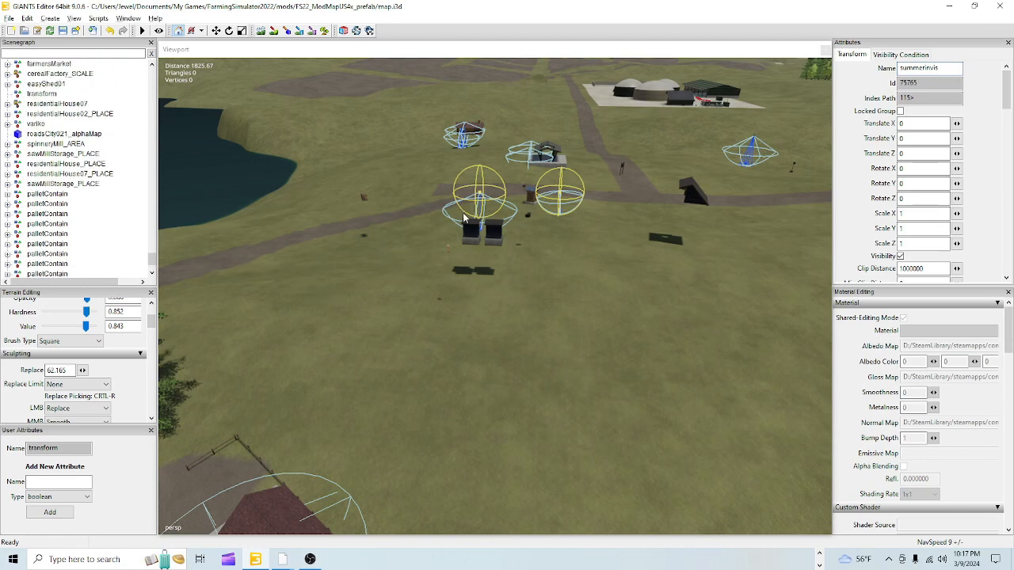
scroll(48, 182, "up", 6)
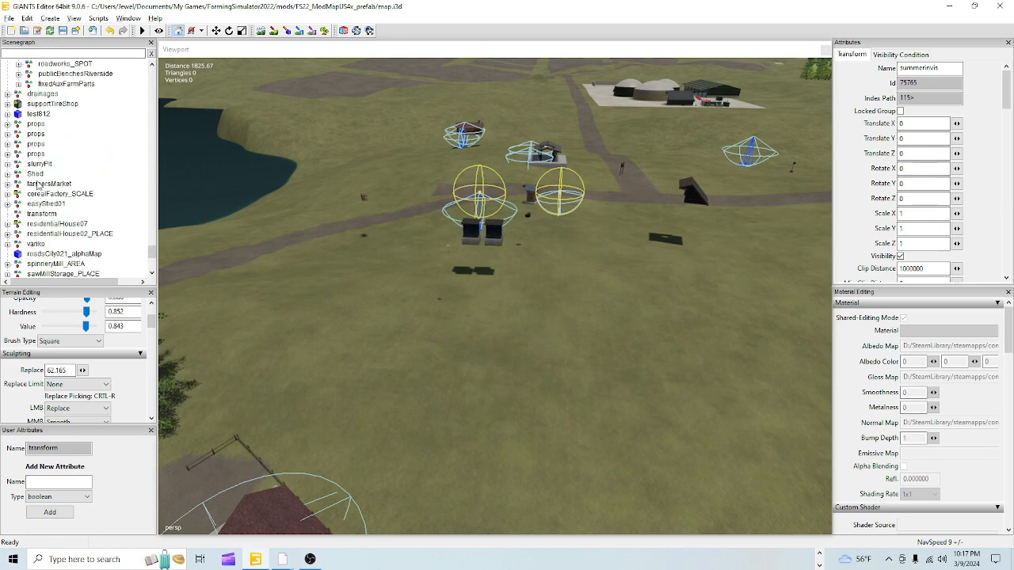
scroll(38, 184, "up", 4)
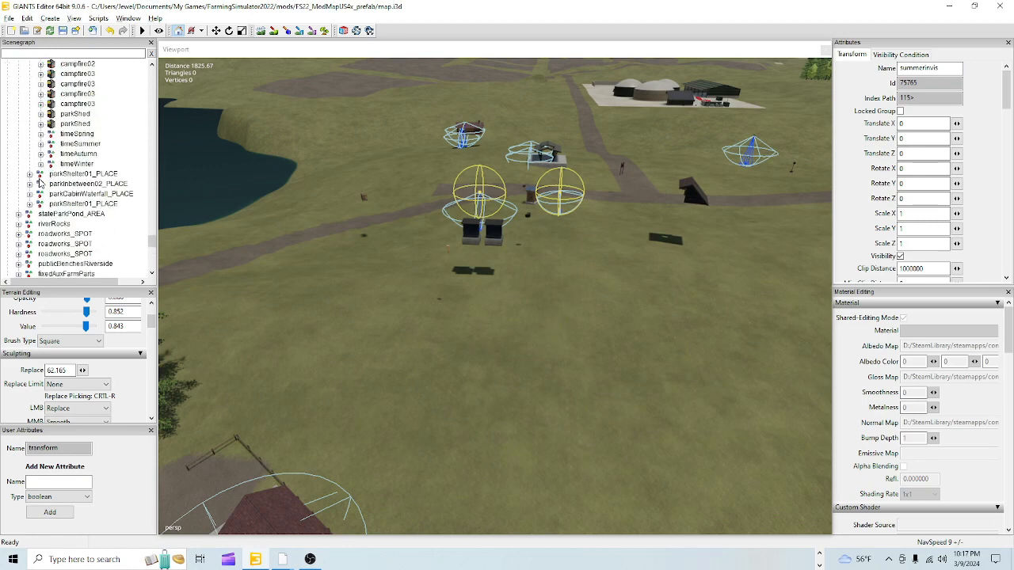
left_click(77, 143)
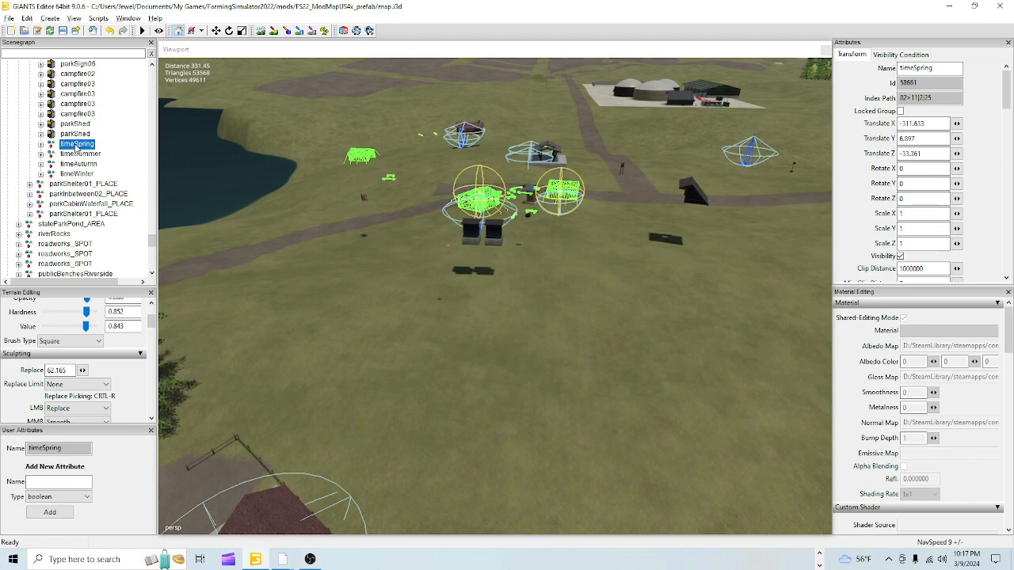
left_click(76, 155)
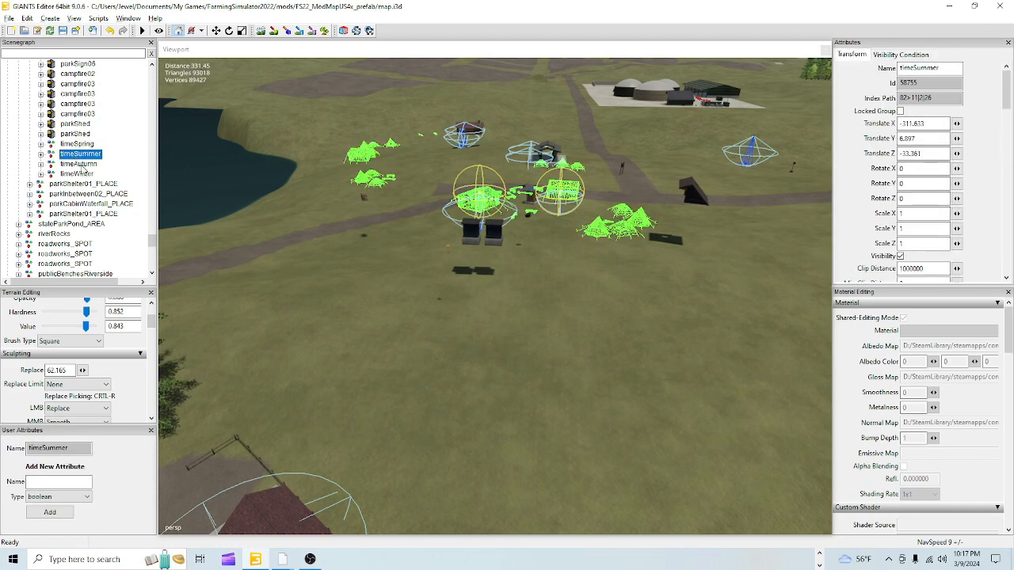
left_click(84, 146)
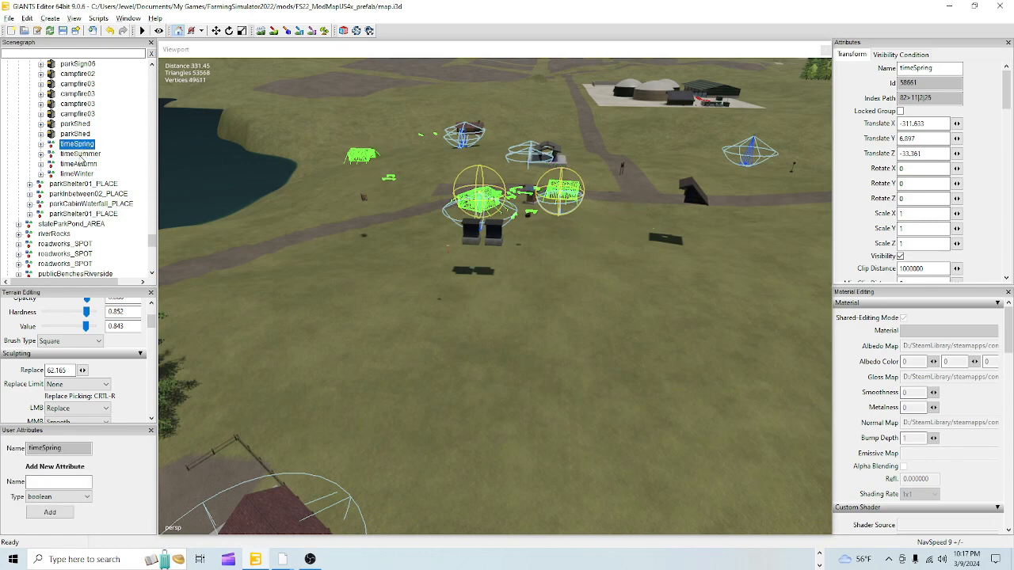
left_click(78, 157)
left_click(80, 145)
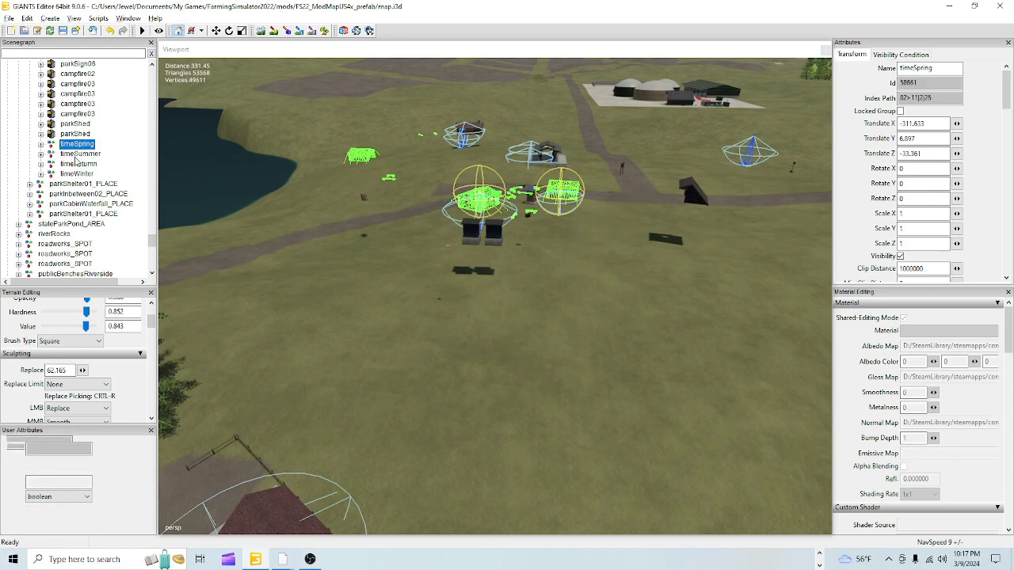
Step: Nest the timeSummer group inside the summerinvis transform group while summerinvis is still at the map origin
left_click(78, 157)
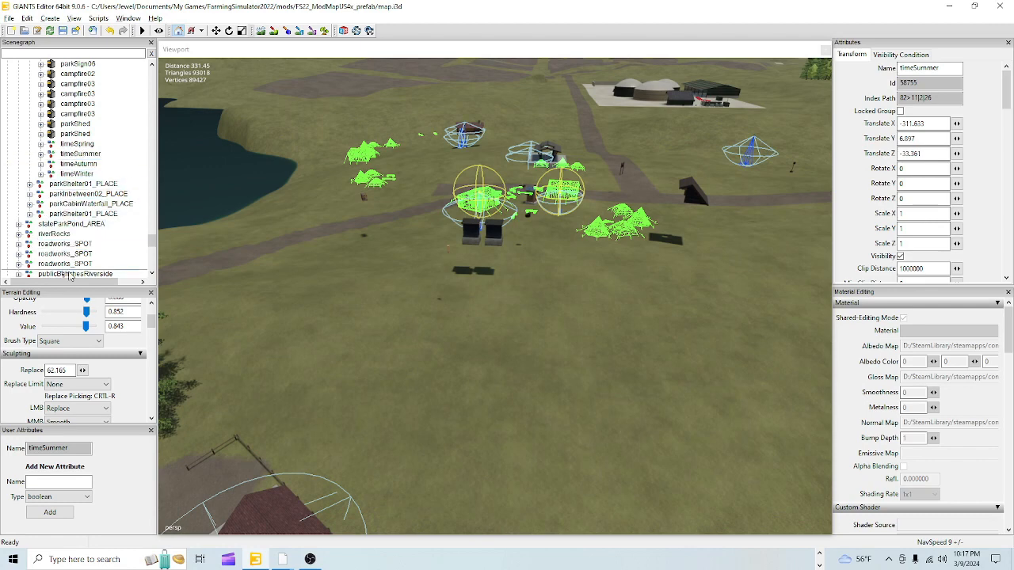
scroll(69, 277, "down", 3)
scroll(69, 284, "down", 5)
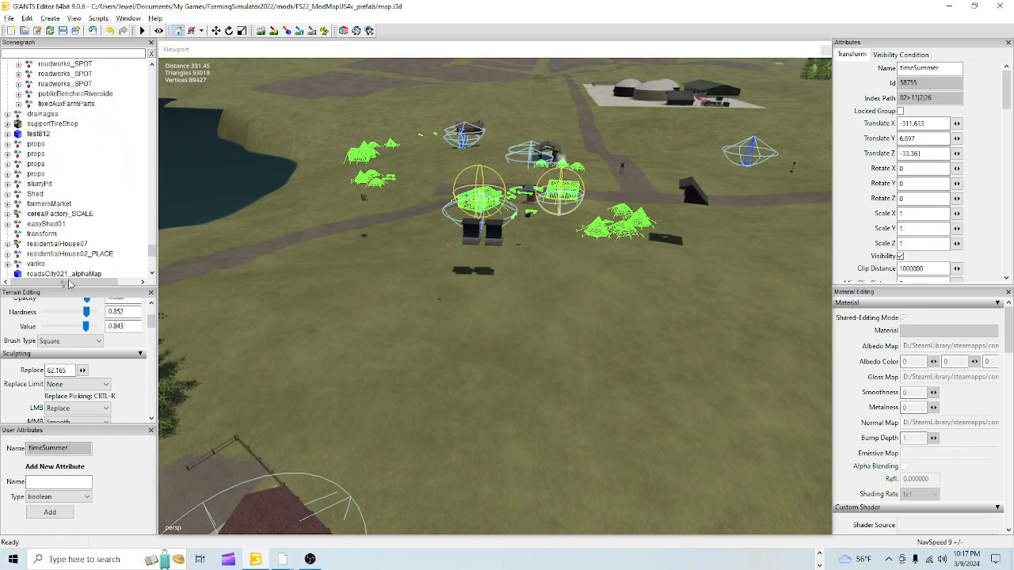
scroll(69, 284, "down", 4)
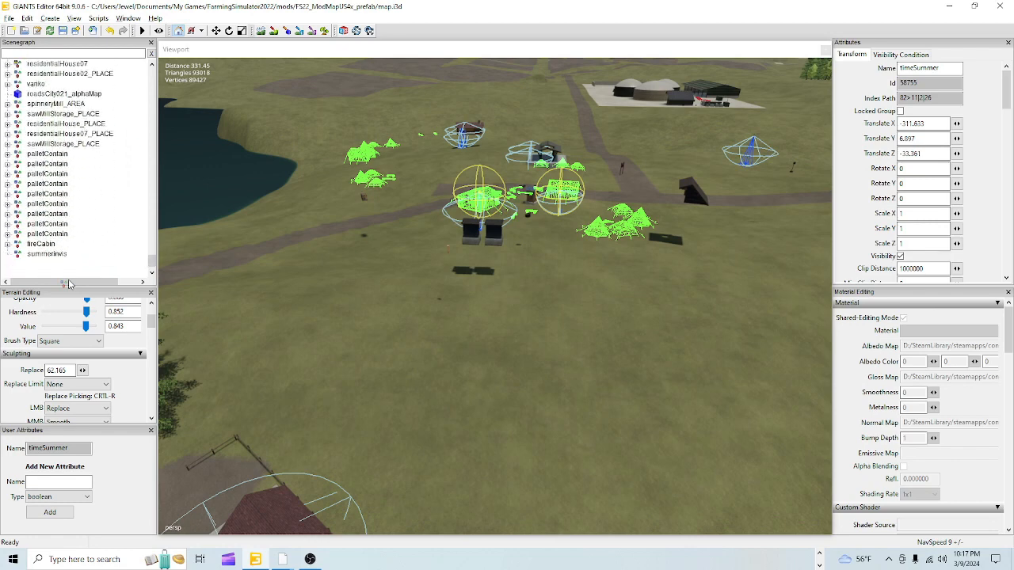
left_click(49, 245)
left_click_drag(55, 249, 54, 245)
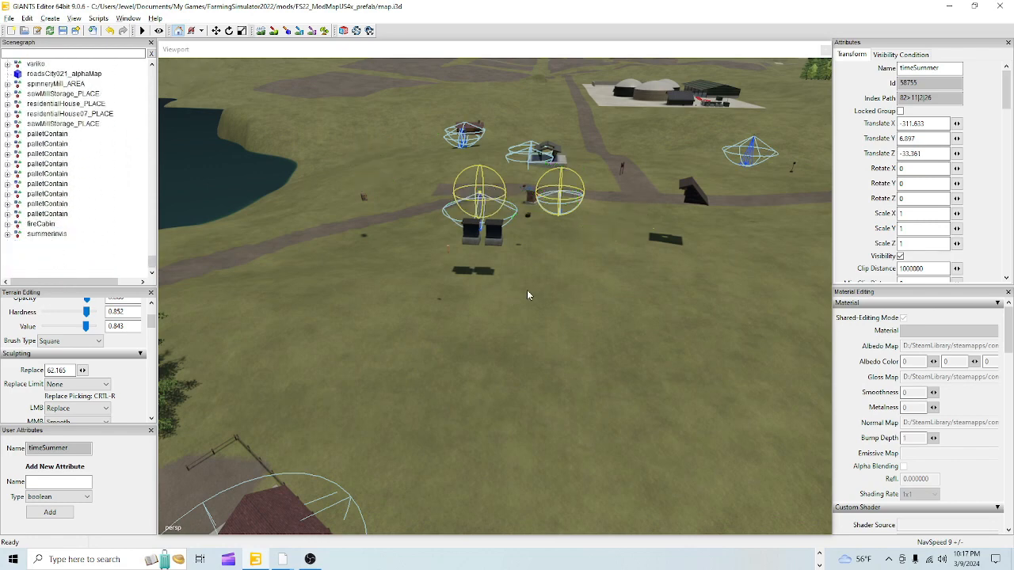
left_click(45, 239)
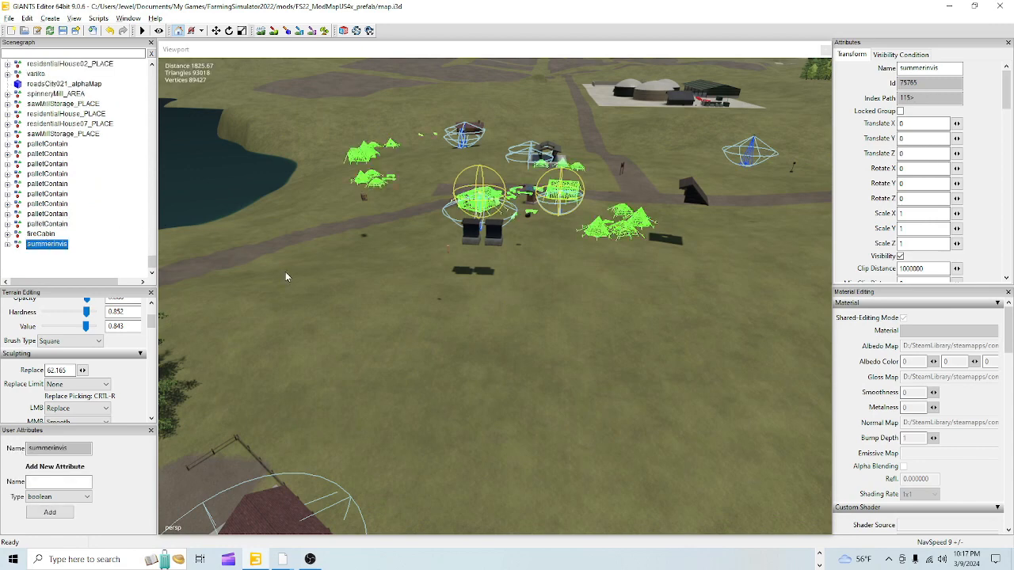
mouse_move(476, 309)
left_mouse_down("alt")
mouse_move(464, 298)
mouse_move(481, 321)
left_mouse_up("alt")
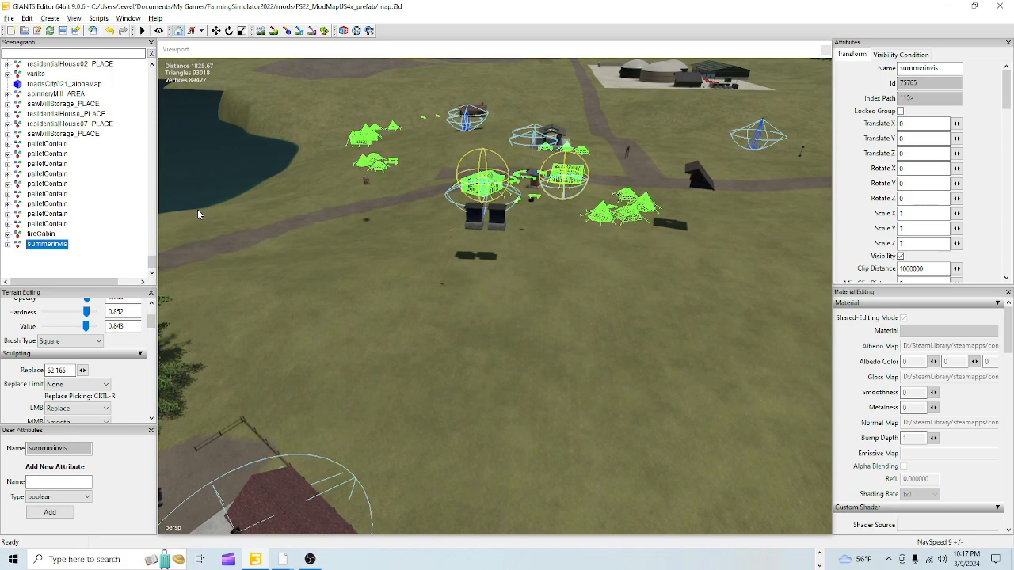
Step: Take the timeSummer group out of summerinvis and return it to the top level of the scene
left_click(51, 245)
left_click(7, 245)
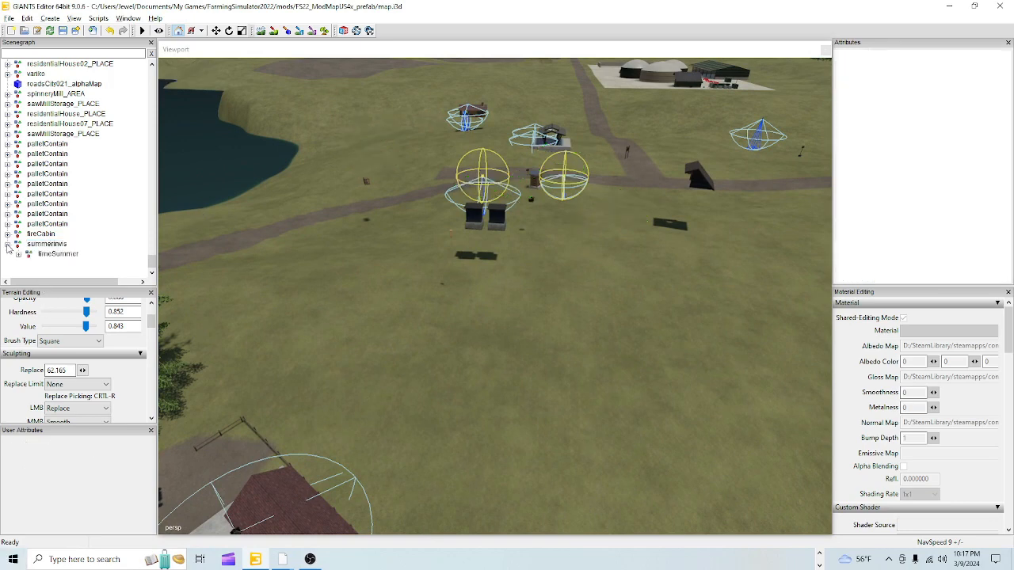
left_click(55, 254)
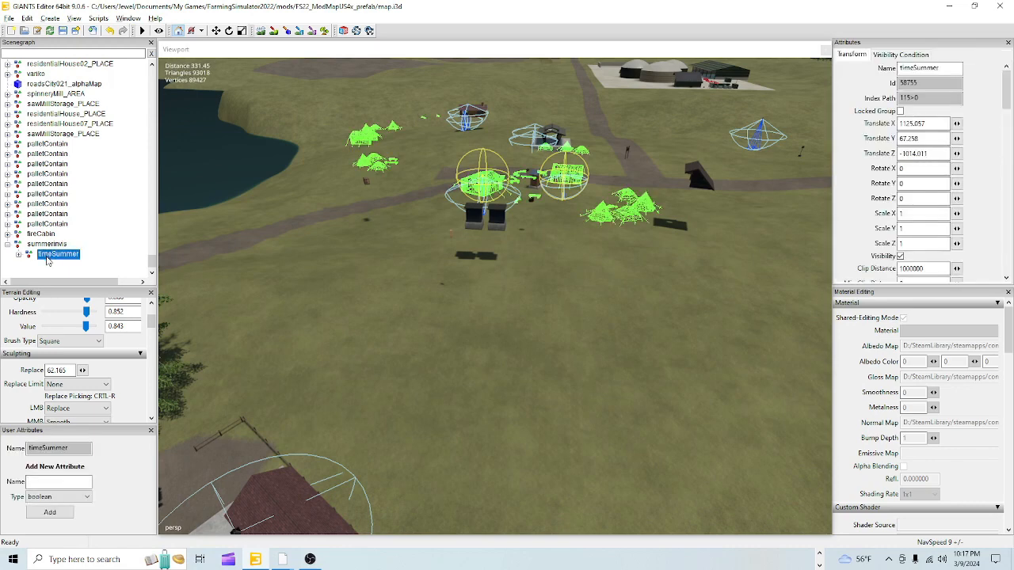
left_click_drag(47, 258, 47, 267)
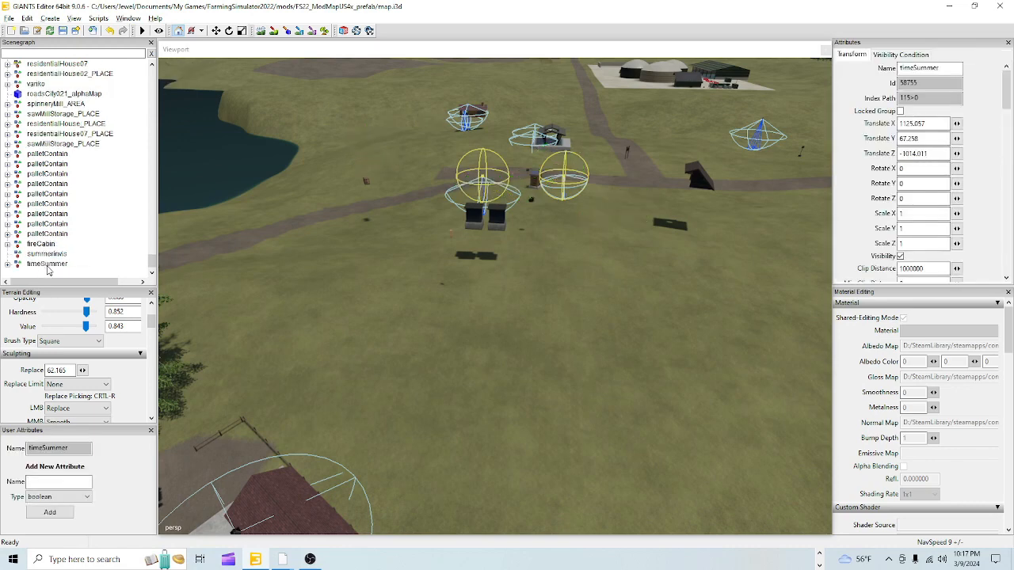
Step: Place the empty summerinvis transform group on the ground in the middle of the summer campsite
left_click(50, 255)
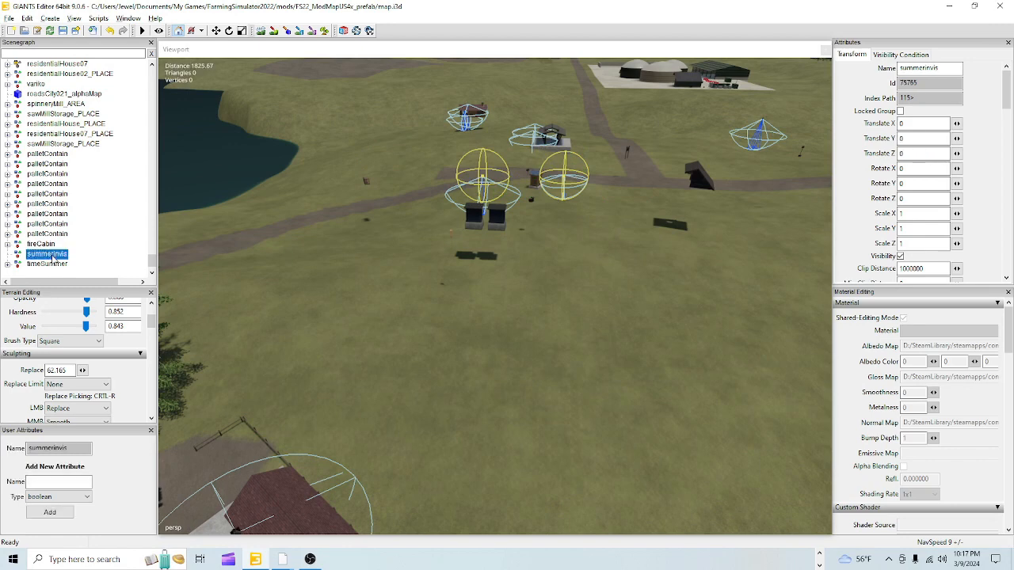
left_click_drag(526, 272, 515, 237, "alt")
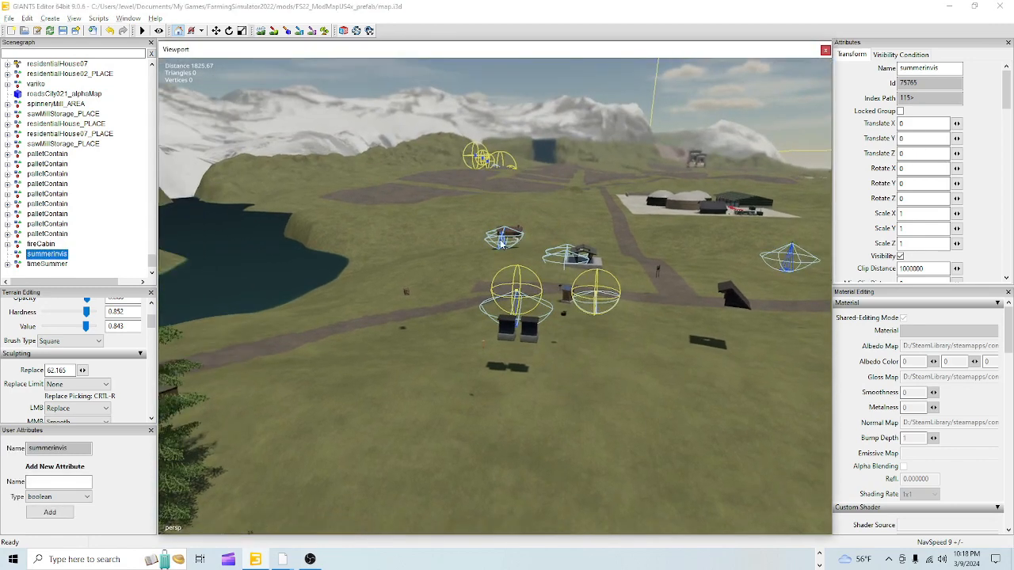
left_click(52, 264)
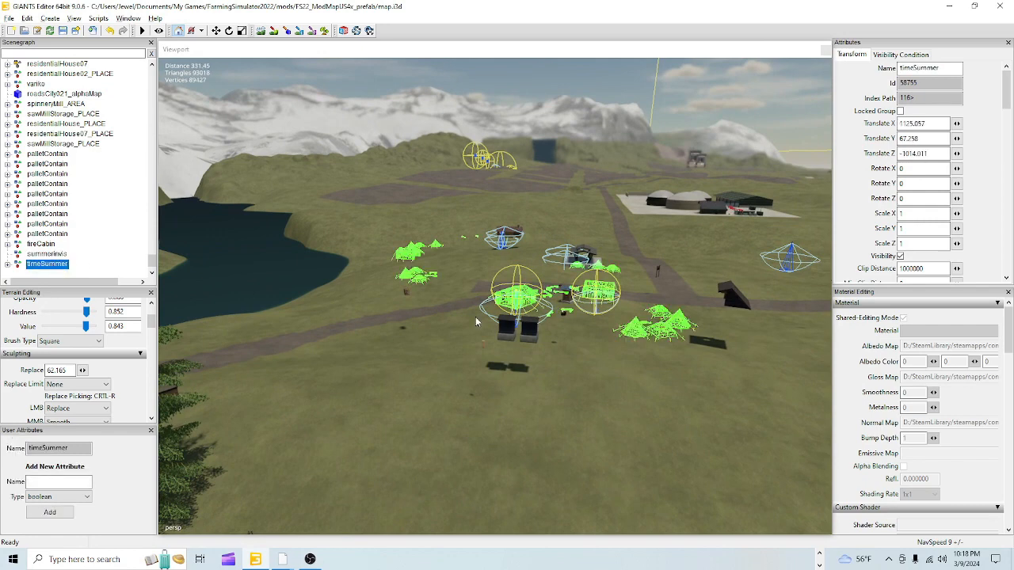
left_click(56, 253)
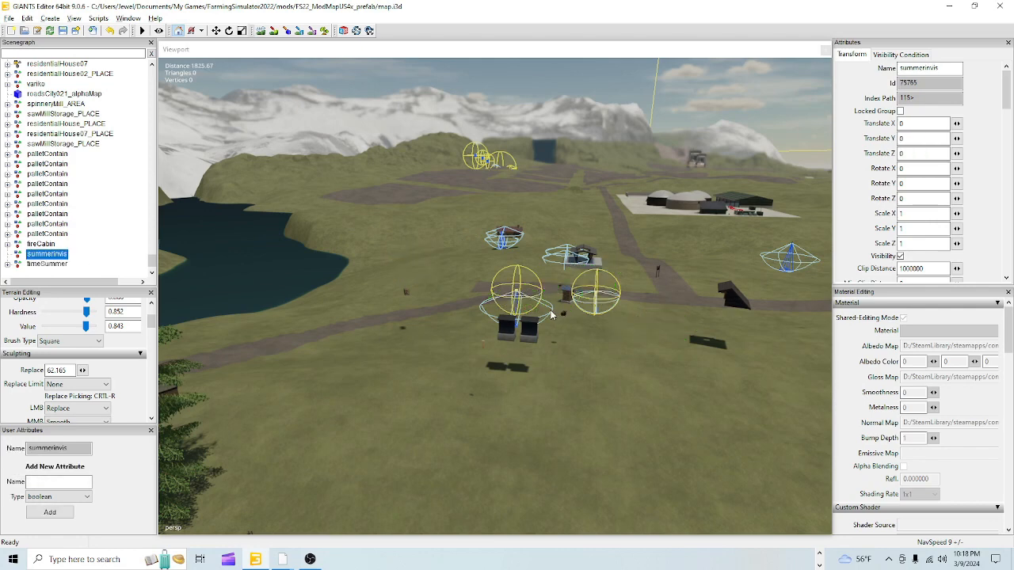
key("ctrl+b")
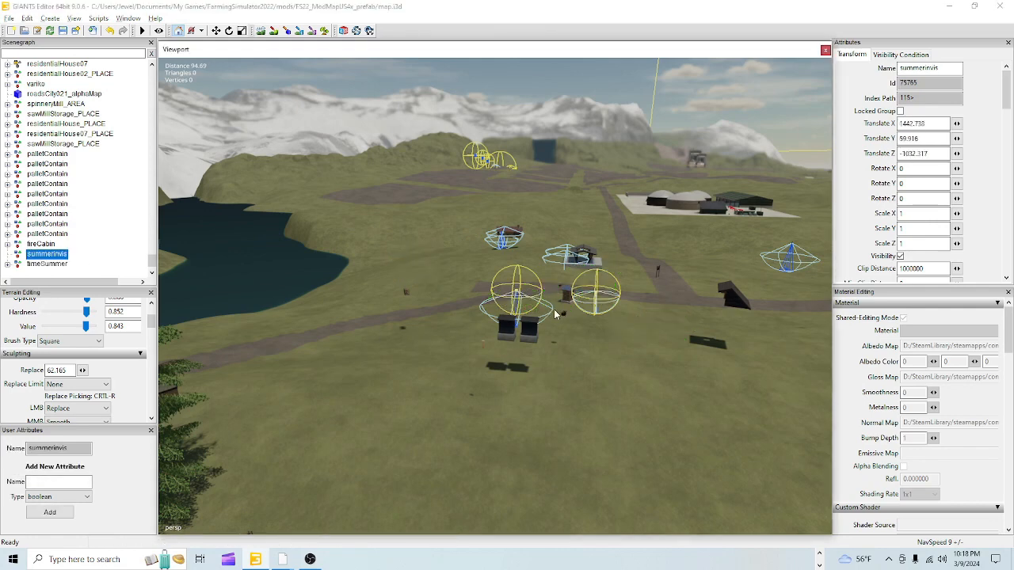
left_click(554, 310)
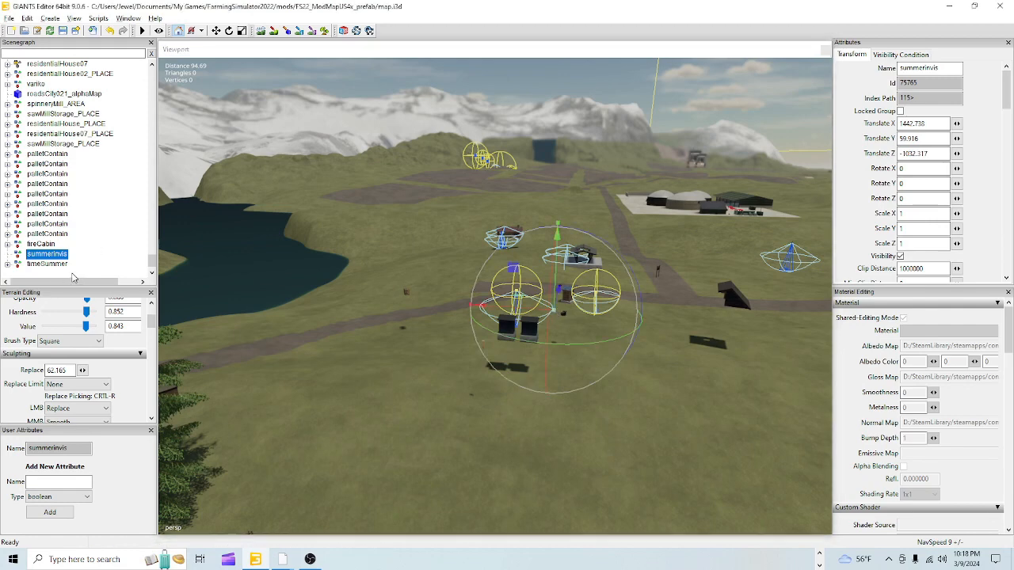
Step: Nest timeSummer under the repositioned summerinvis group and select the parent group
left_click(49, 264)
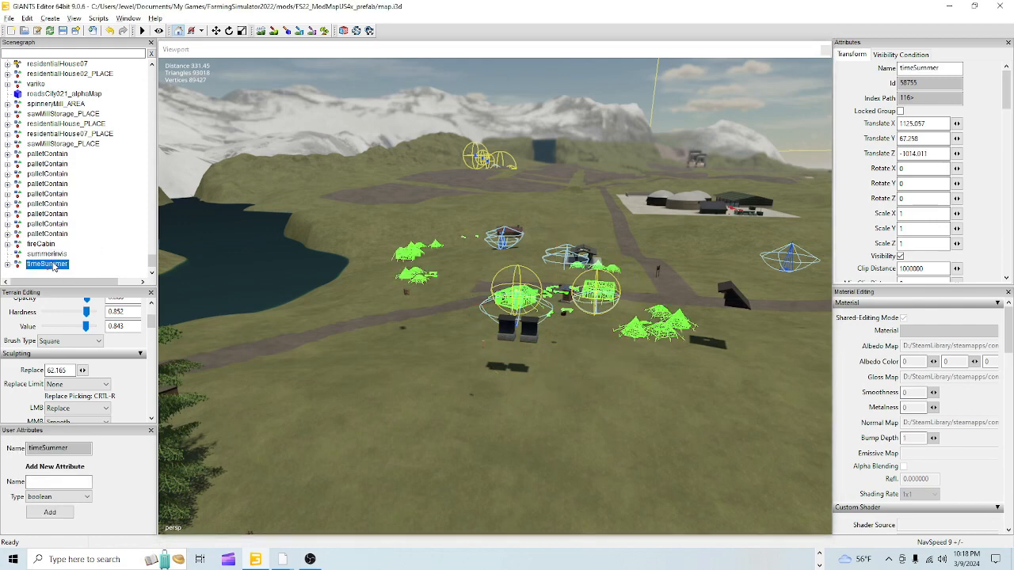
left_click_drag(49, 264, 54, 255)
scroll(55, 267, "down", 1)
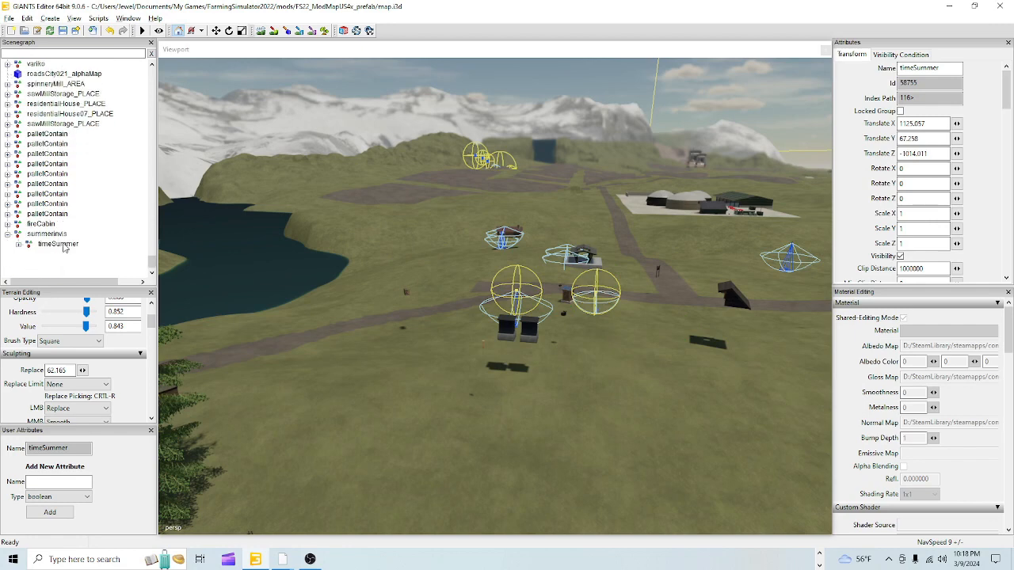
left_click(64, 246)
left_click(55, 235)
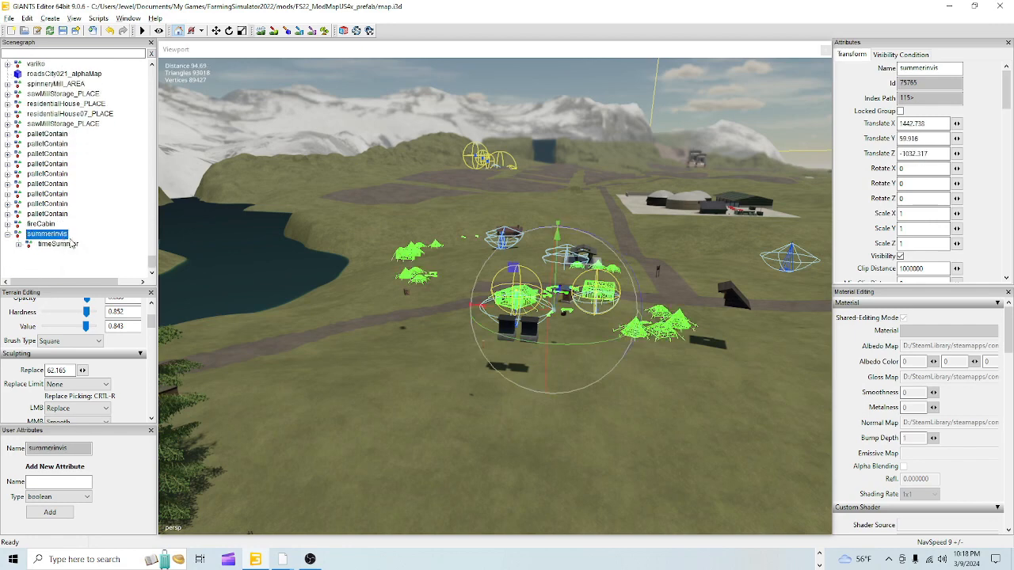
Step: Move the summerinvis group across the open field to about X 1425.6 and Z -1091
left_click_drag(545, 315, 572, 388)
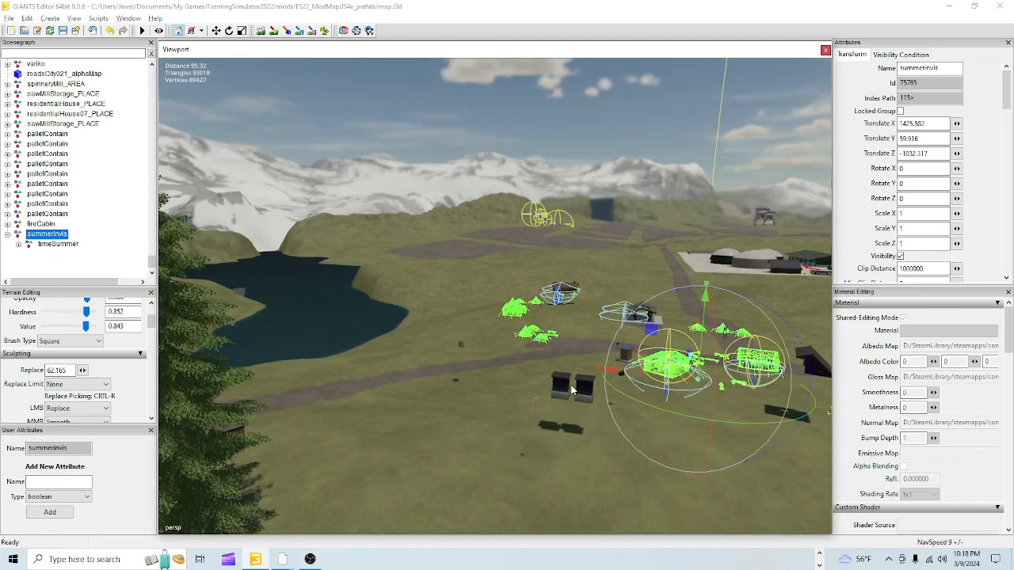
scroll(633, 214, "up", 4)
left_click_drag(437, 324, 707, 357, "alt")
scroll(708, 358, "down", 4)
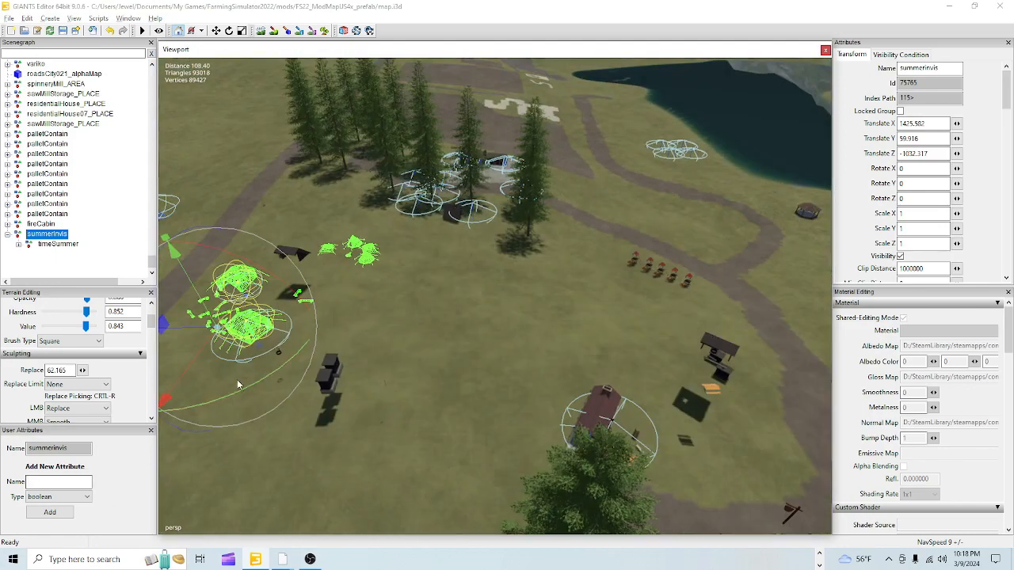
left_click_drag(191, 325, 459, 359)
scroll(374, 458, "up", 4)
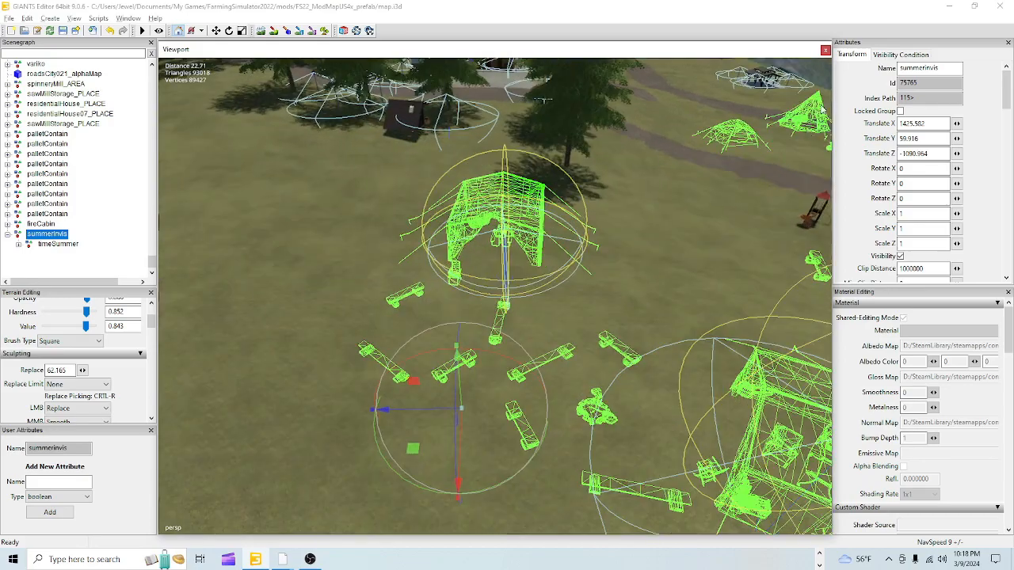
Step: Lower the summerinvis group toward the terrain to a height of about Y 55.45
left_click_drag(595, 332, 583, 373, "alt")
scroll(640, 255, "up", 3)
left_click_drag(638, 254, 360, 196, "alt")
scroll(477, 277, "down", 4)
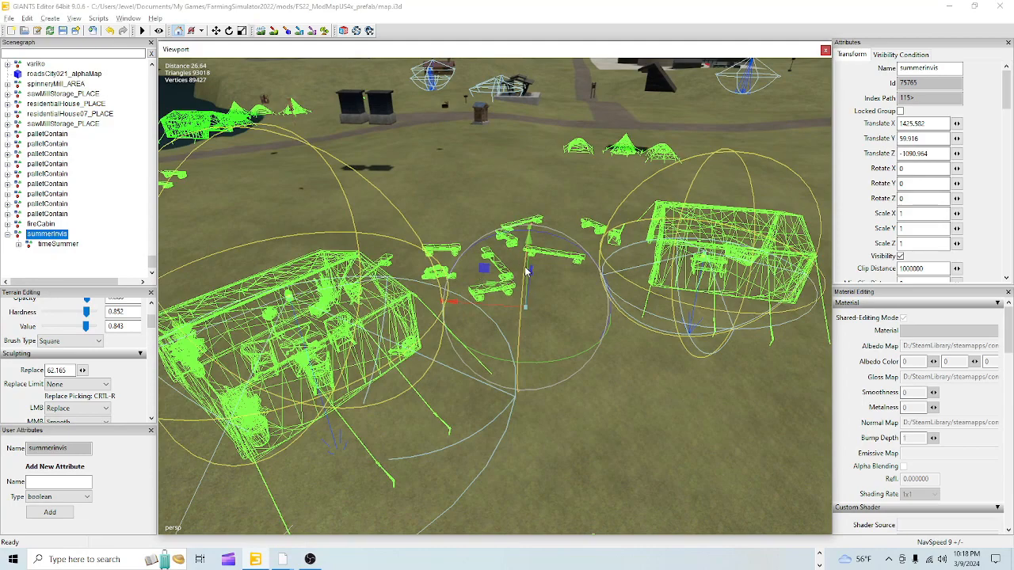
left_click_drag(531, 258, 530, 328)
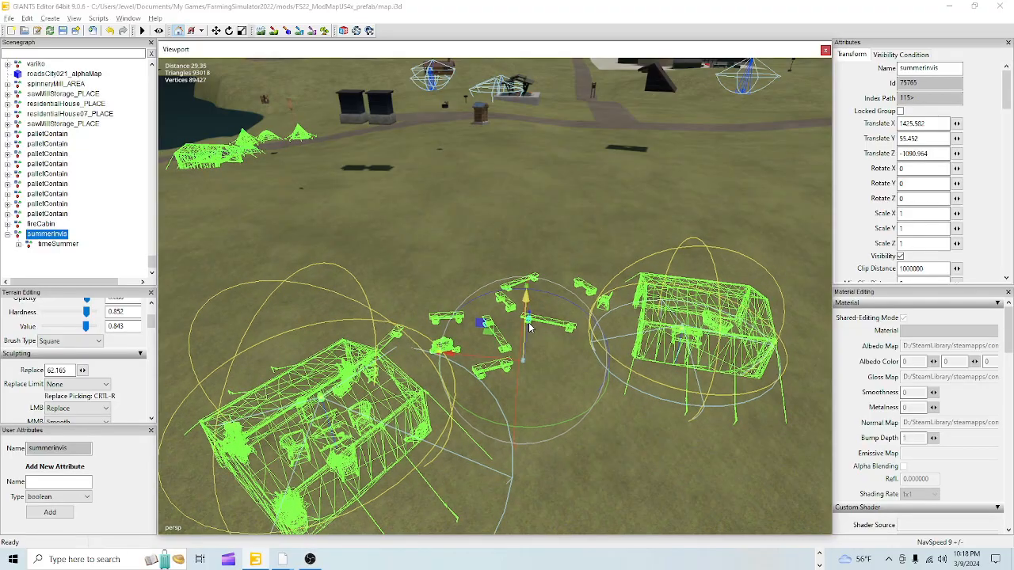
Step: Examine how the group's log benches and the tents beside the dirt road sit on the ground
scroll(460, 339, "up", 3)
scroll(459, 339, "up", 8)
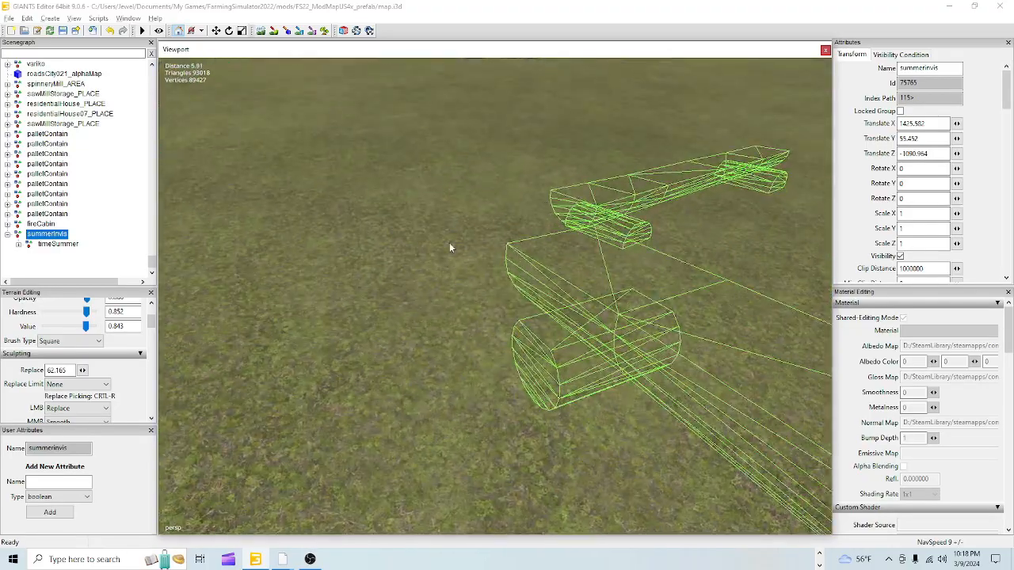
left_click_drag(449, 244, 608, 268, "alt")
scroll(608, 267, "down", 10)
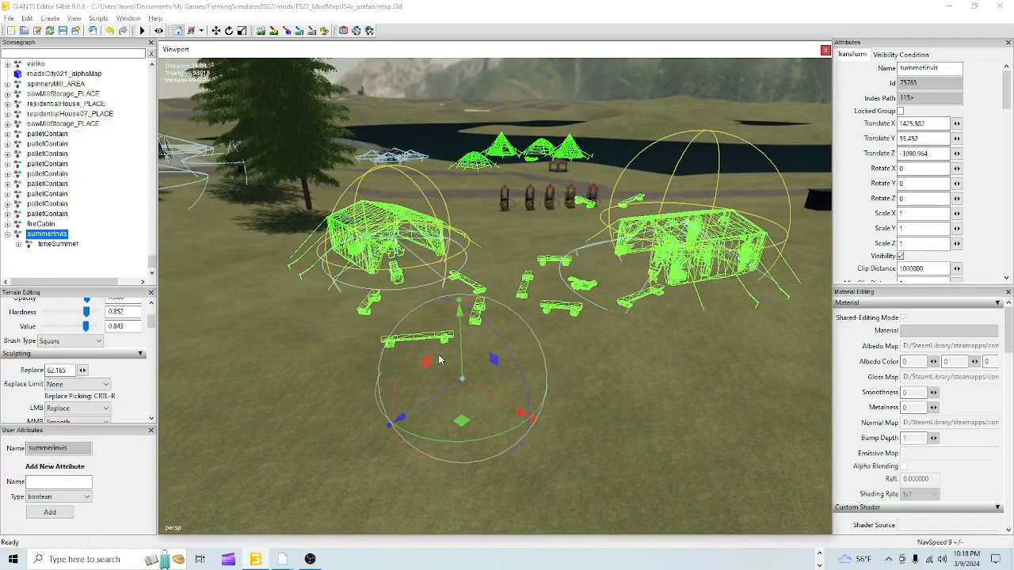
left_click_drag(439, 356, 676, 401, "alt")
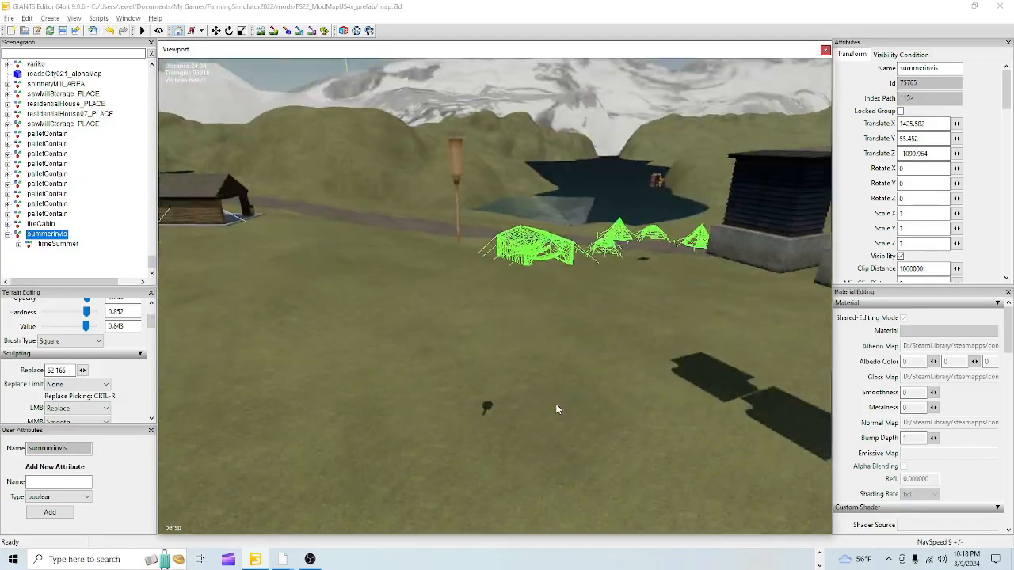
left_click_drag(556, 409, 642, 390, "alt")
right_click_drag(511, 409, 734, 239, "alt")
right_click_drag(487, 344, 634, 269, "alt")
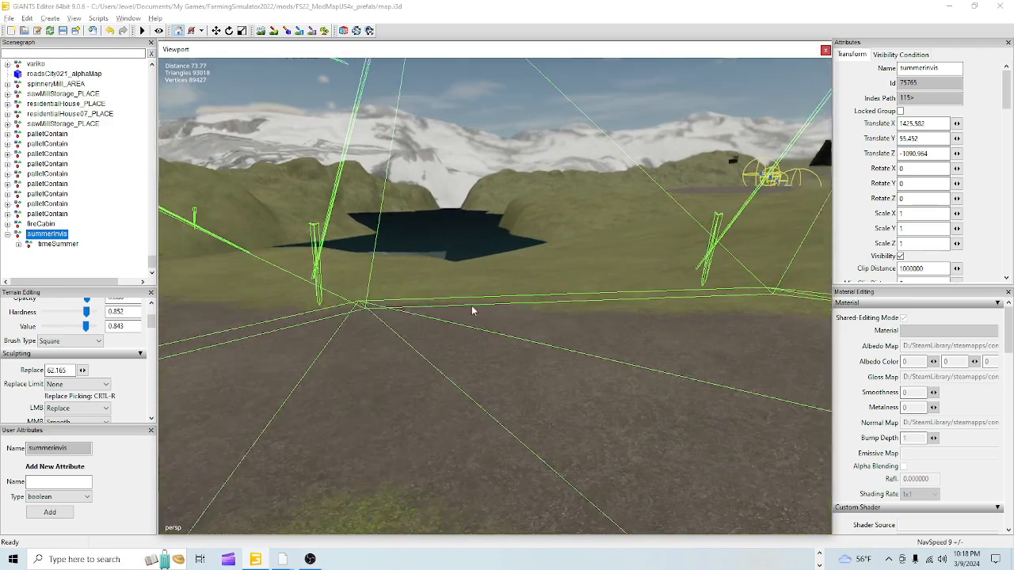
left_click_drag(471, 310, 640, 226, "alt")
right_click_drag(640, 227, 547, 374, "alt")
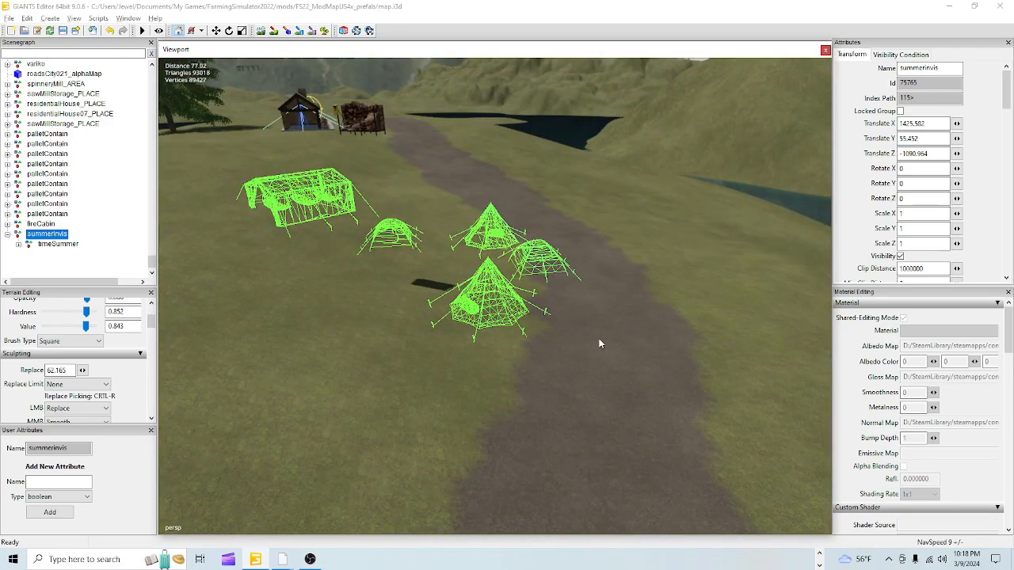
scroll(464, 358, "up", 5)
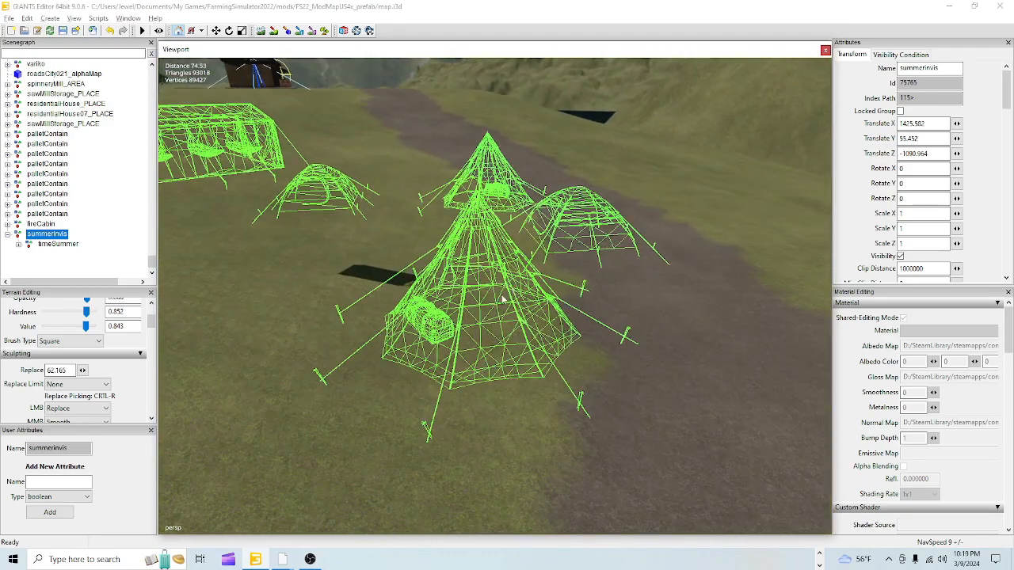
left_click_drag(444, 299, 433, 282, "alt")
scroll(462, 228, "up", 5)
scroll(740, 215, "up", 4)
left_click_drag(537, 215, 460, 193, "alt")
scroll(740, 214, "down", 4)
scroll(459, 190, "down", 5)
scroll(423, 286, "down", 4)
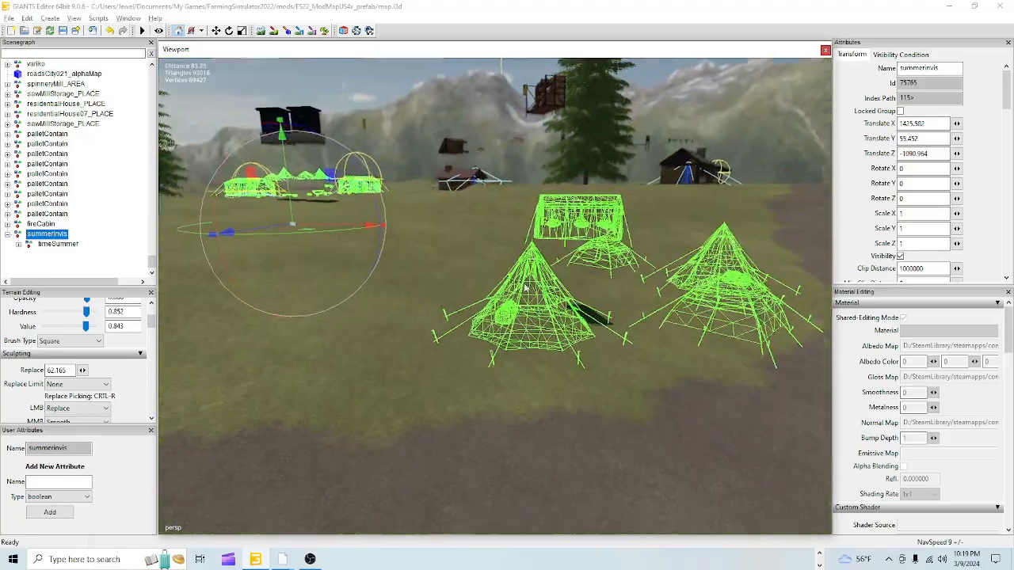
Step: Shift the summerinvis group away from the dirt road to about X 1420.9 and Z -1109
left_click_drag(424, 286, 436, 357, "alt")
scroll(436, 357, "down", 2)
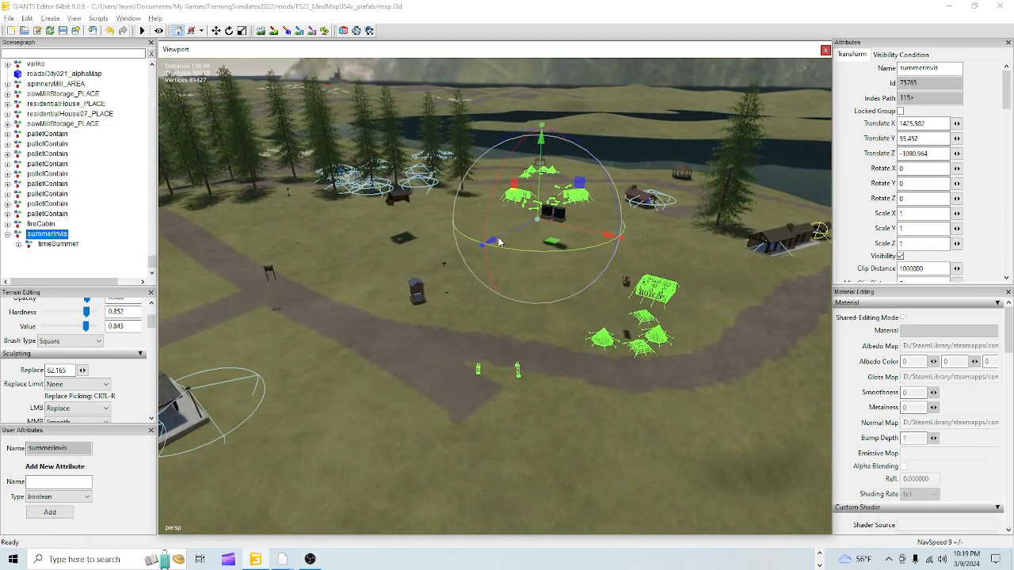
left_click_drag(553, 228, 541, 229)
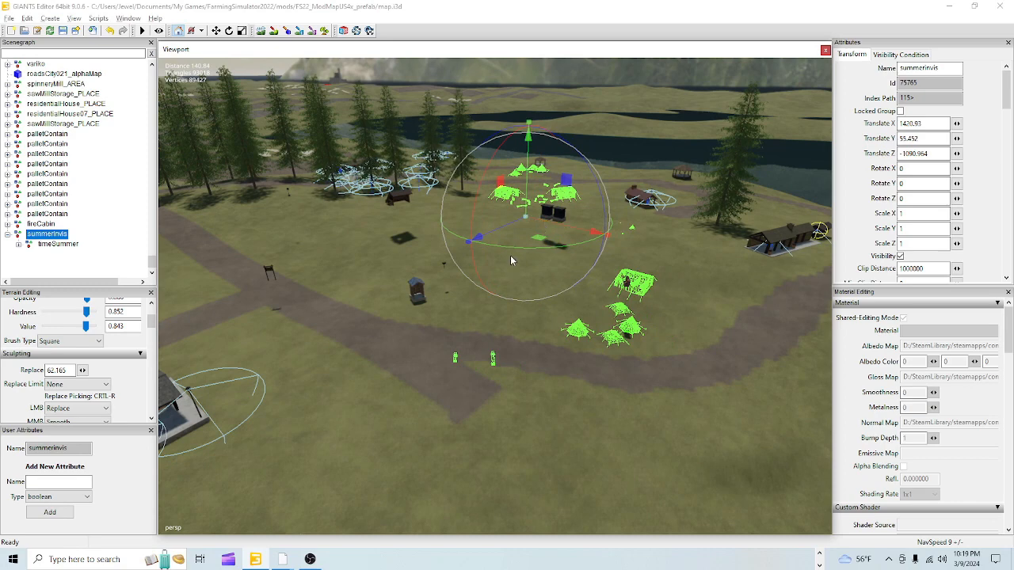
left_click_drag(491, 235, 549, 225)
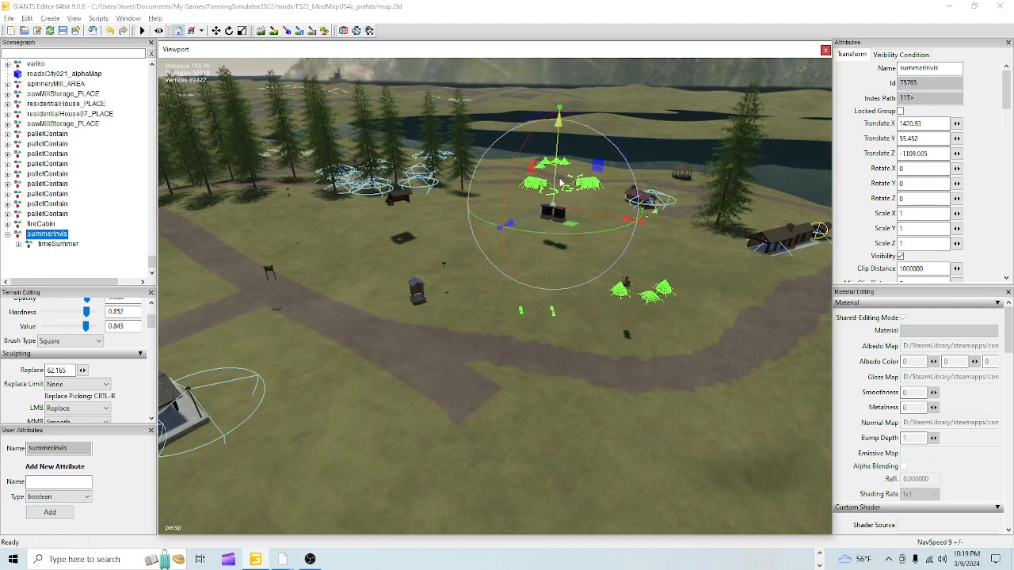
Step: Raise the summerinvis group to a Translate Y of about 59.9
left_click_drag(556, 187, 588, 177)
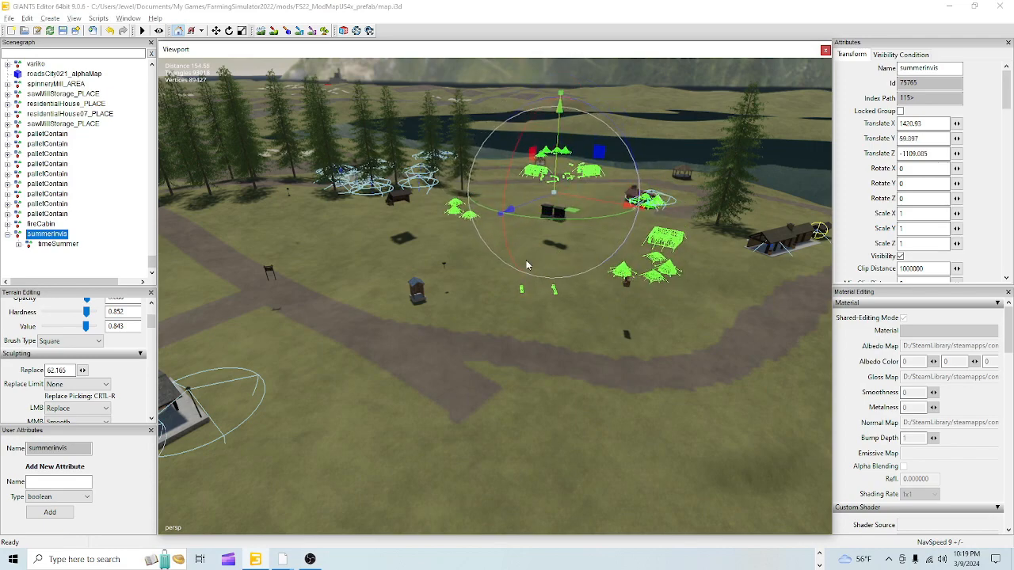
left_click_drag(526, 260, 477, 387, "alt")
scroll(477, 387, "up", 3)
left_click_drag(610, 381, 522, 379, "alt")
scroll(545, 309, "up", 2)
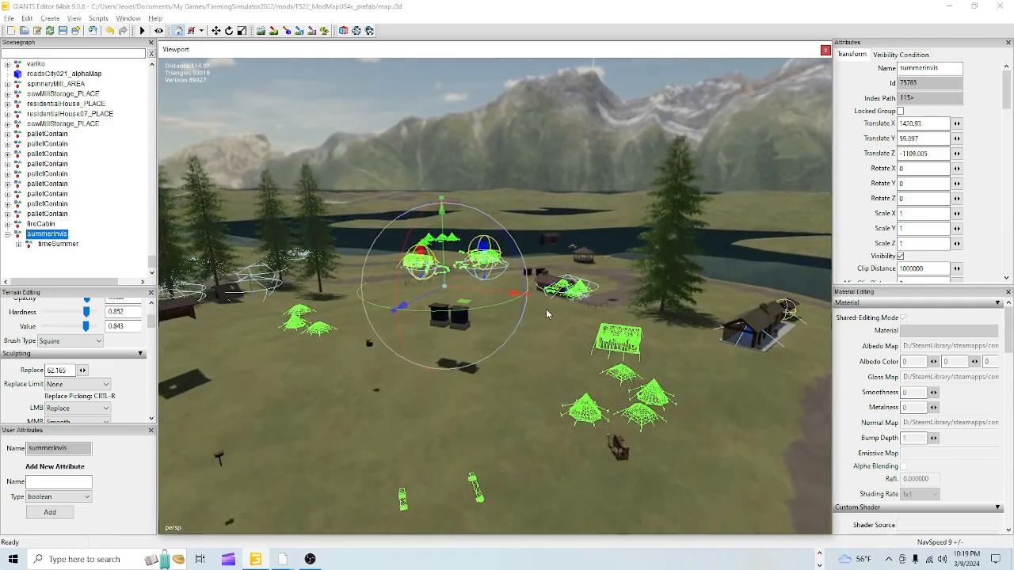
Step: Examine the height of the summerinvis tents and benches above the terrain from near ground level
left_click_drag(546, 309, 557, 378, "alt")
scroll(590, 140, "up", 5)
scroll(457, 207, "up", 3)
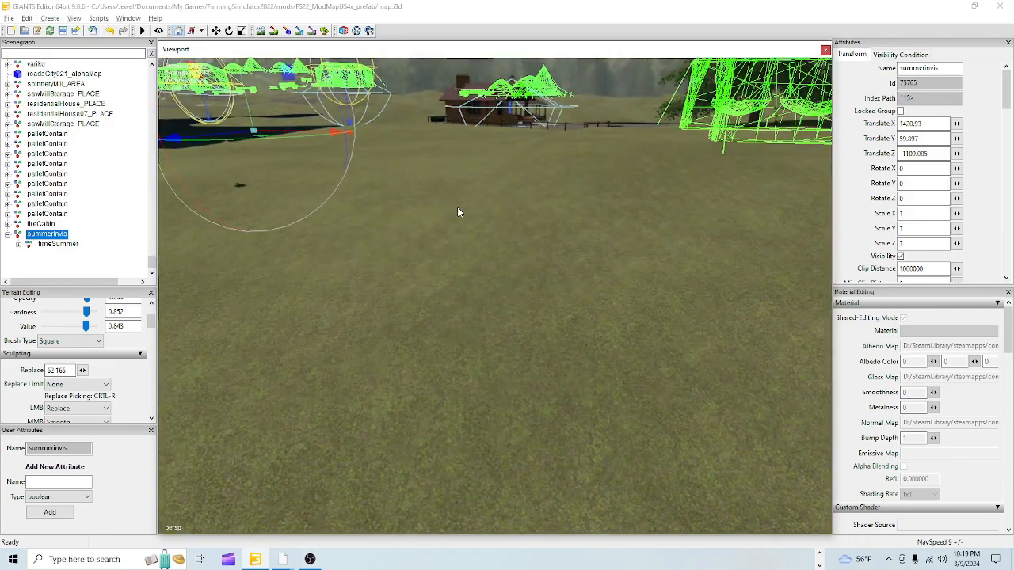
left_click_drag(559, 274, 416, 285, "alt")
scroll(416, 283, "up", 5)
left_click_drag(578, 262, 227, 306, "alt")
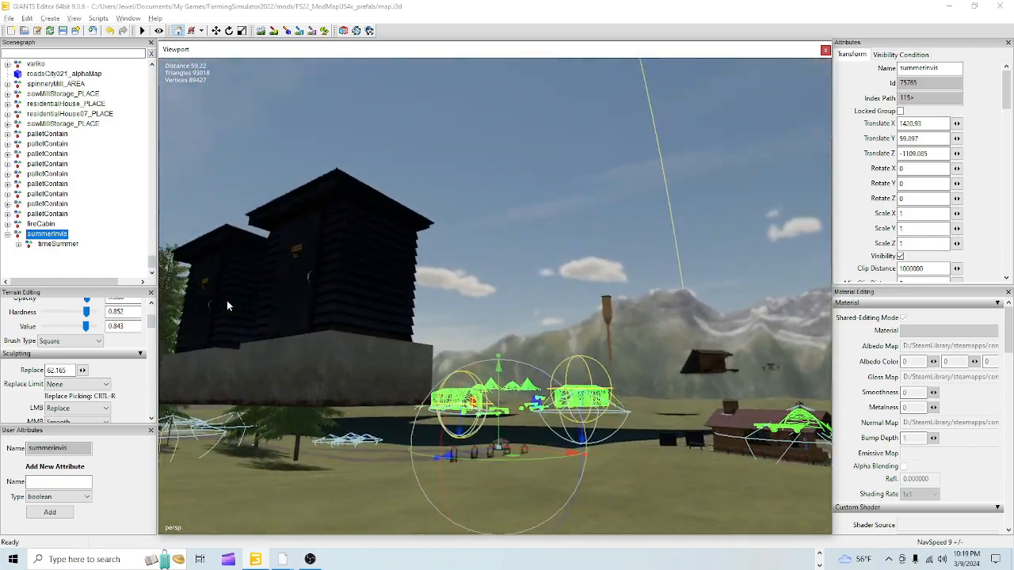
scroll(391, 348, "up", 4)
left_click_drag(392, 348, 448, 387, "alt")
scroll(586, 198, "up", 5)
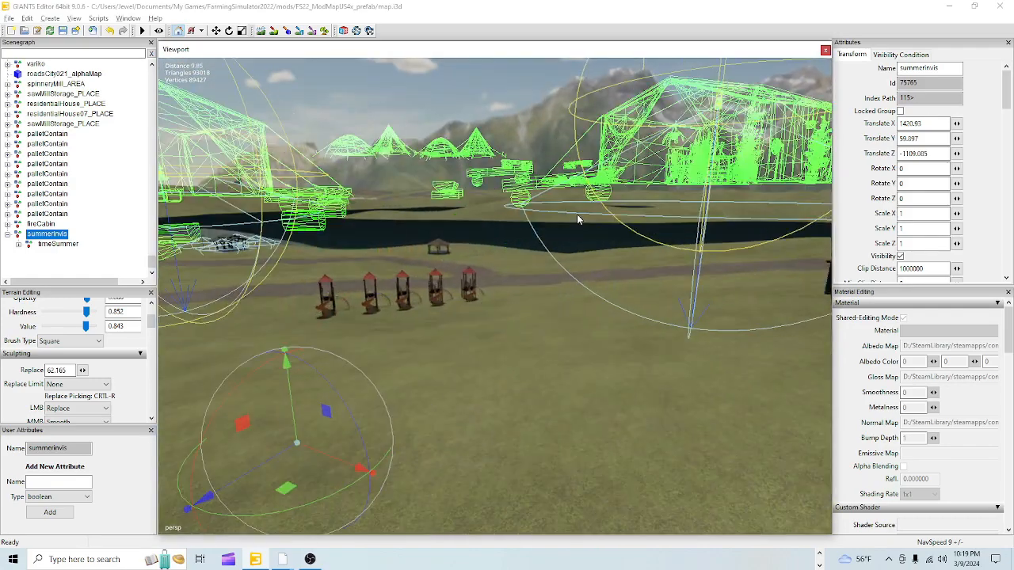
Step: Move the summerinvis group along Z to about -1094.3 and lower it to a Translate Y of about 57.2
left_click_drag(576, 215, 504, 301, "alt")
right_click_drag(585, 210, 475, 465, "alt")
left_click_drag(581, 289, 548, 311, "alt")
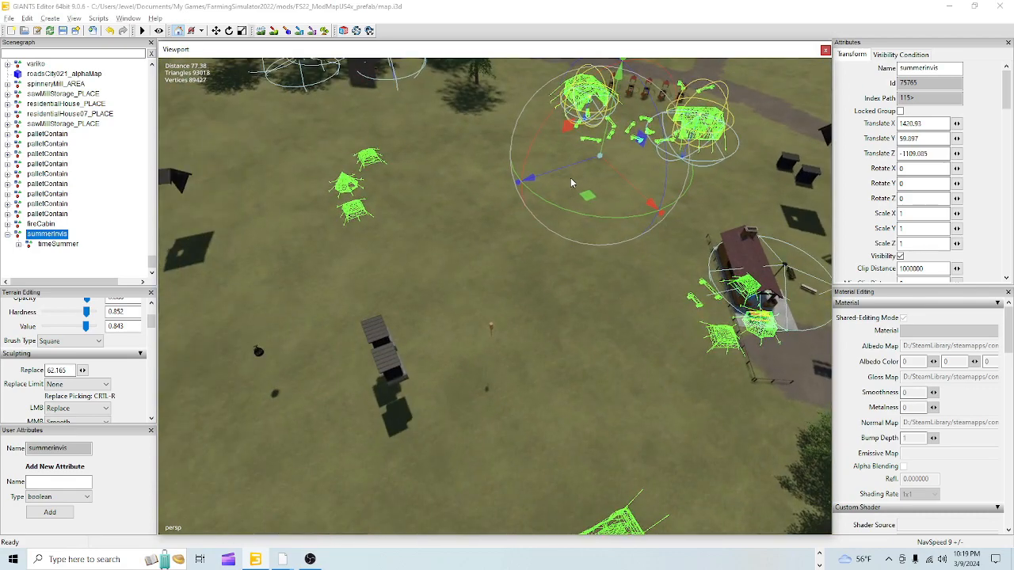
left_click_drag(575, 170, 498, 224)
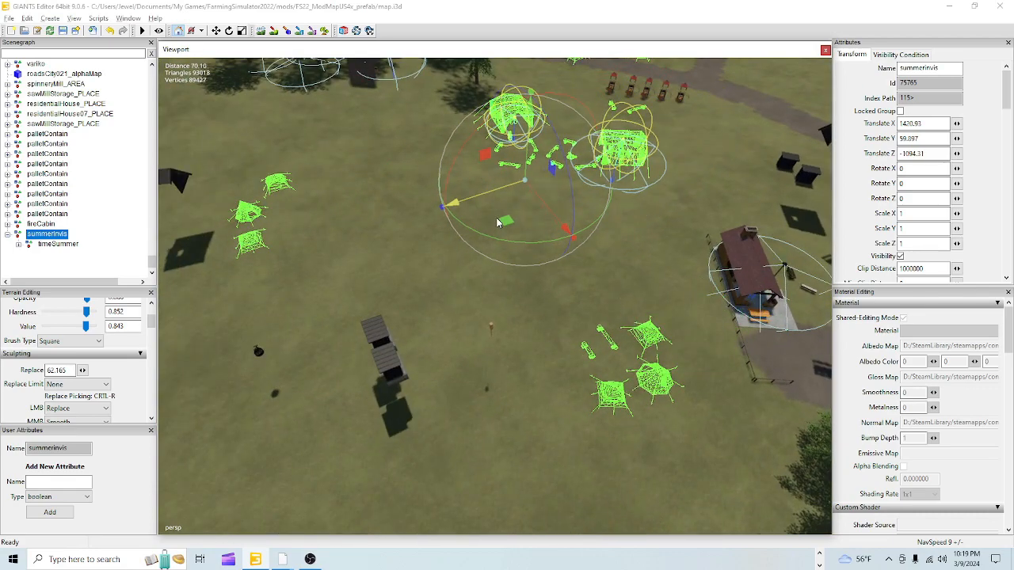
left_click_drag(528, 154, 512, 170)
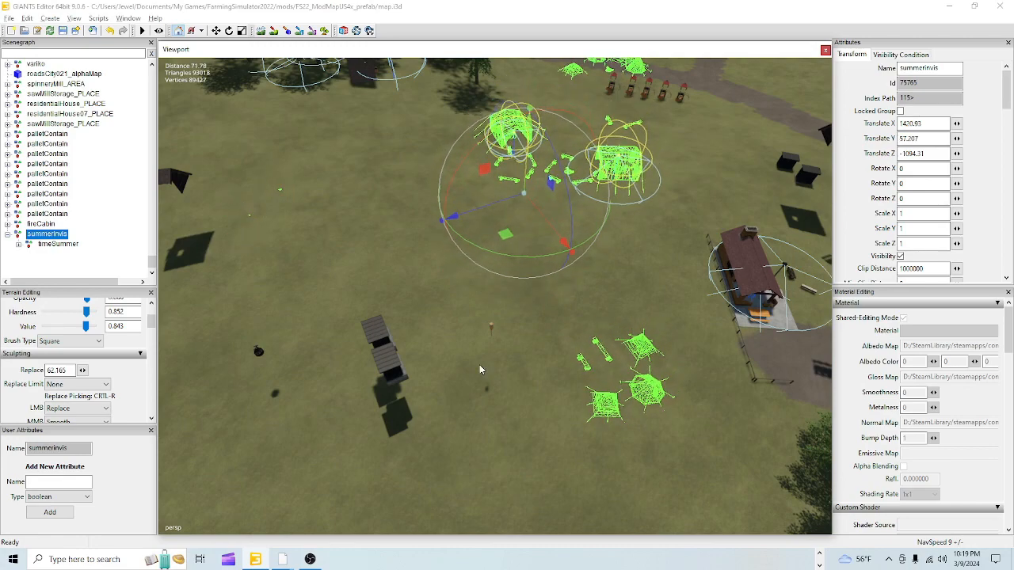
Step: Shift the summerinvis group across the field to about X 1426.9 and Z -1084.1
scroll(480, 370, "up", 4)
left_click_drag(480, 372, 422, 444, "alt")
scroll(510, 232, "up", 3)
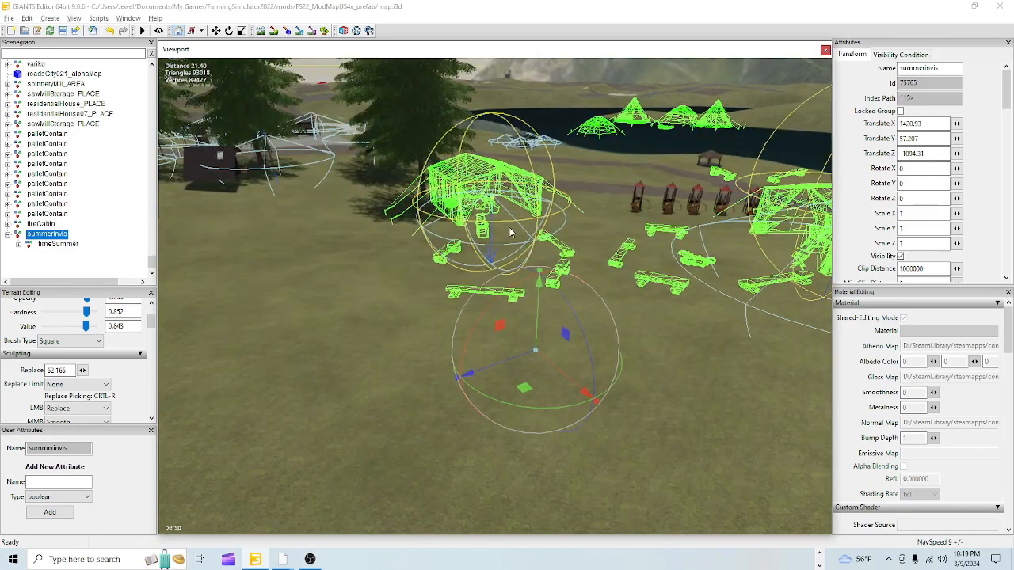
scroll(464, 255, "up", 3)
left_click_drag(464, 255, 572, 266, "alt")
scroll(571, 266, "down", 4)
scroll(433, 331, "down", 2)
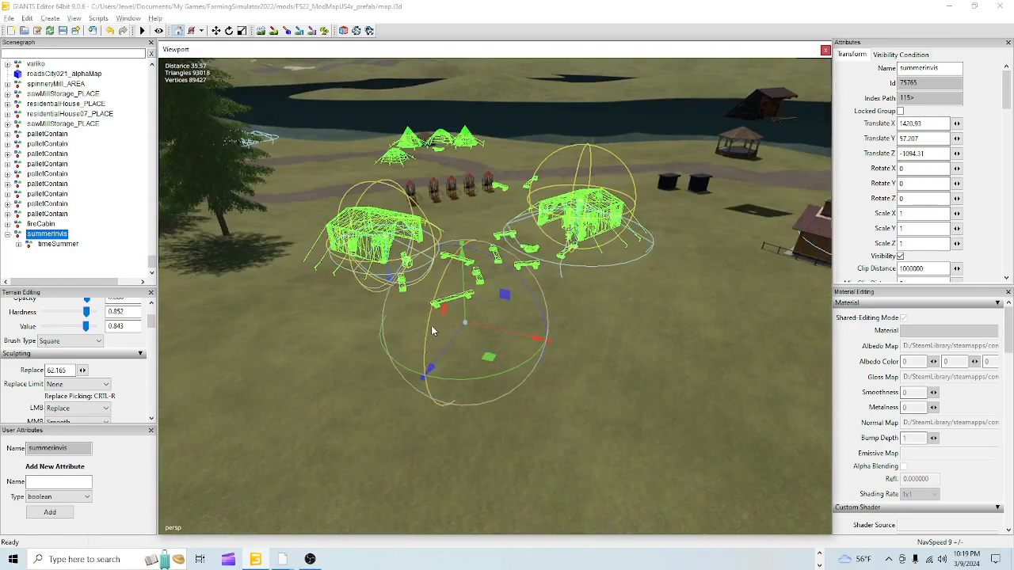
left_click_drag(481, 335, 556, 374)
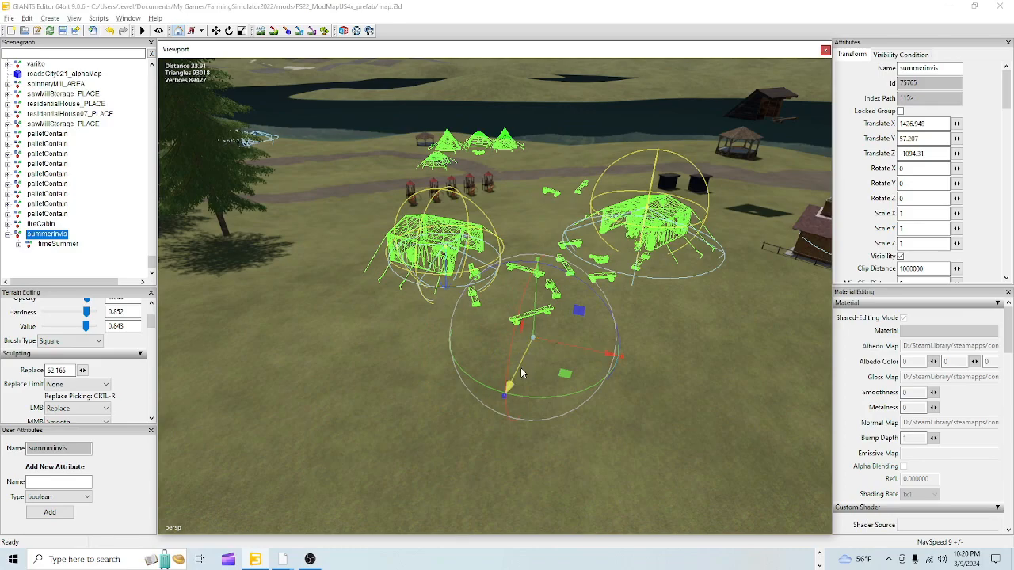
scroll(521, 373, "up", 3)
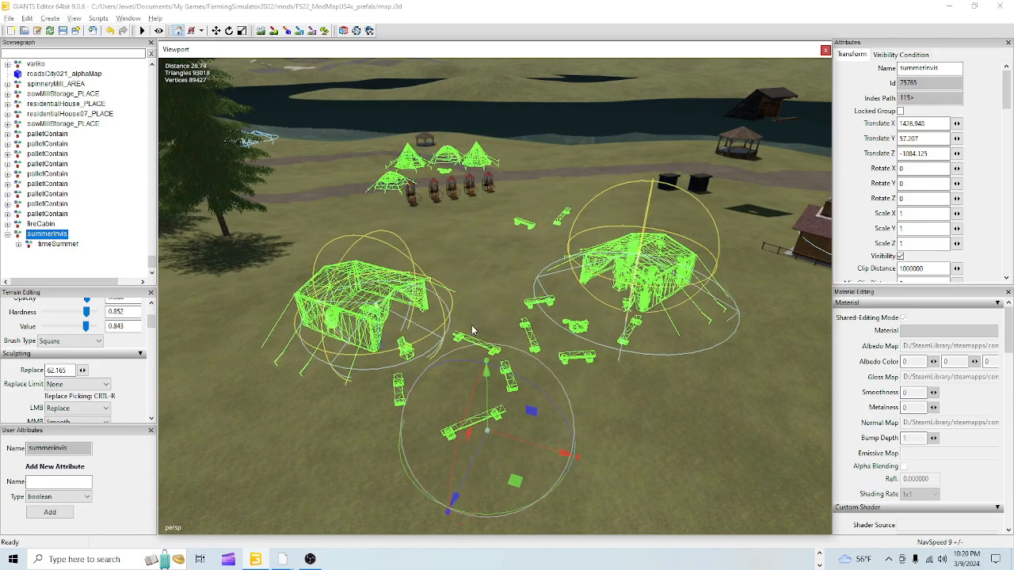
Step: Lower the summerinvis group to a Translate Y of about 55.9 so its benches sit closer to the ground
left_click_drag(472, 330, 485, 353, "alt")
scroll(546, 169, "up", 7)
left_click_drag(504, 206, 396, 195, "alt")
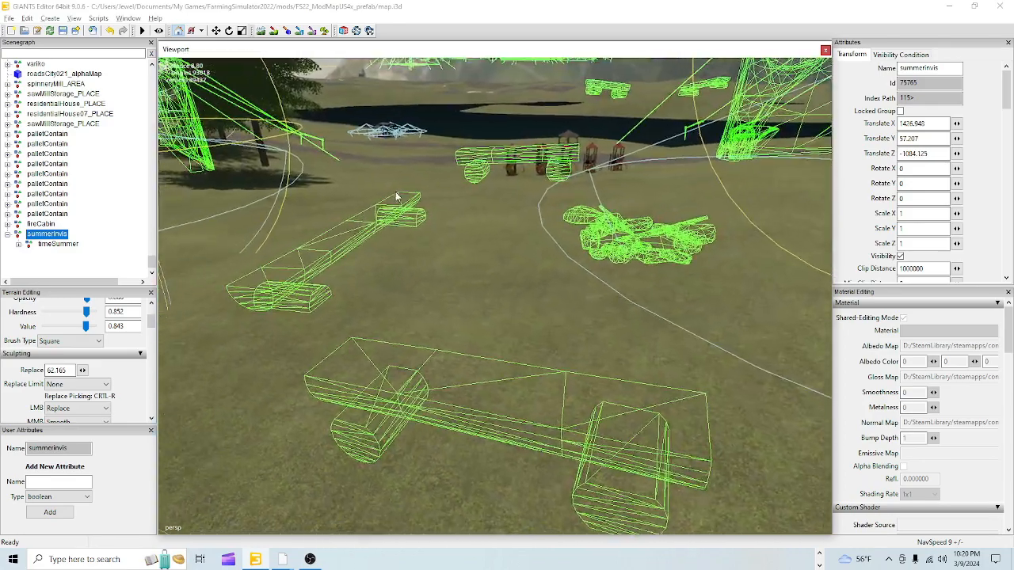
scroll(333, 325, "down", 6)
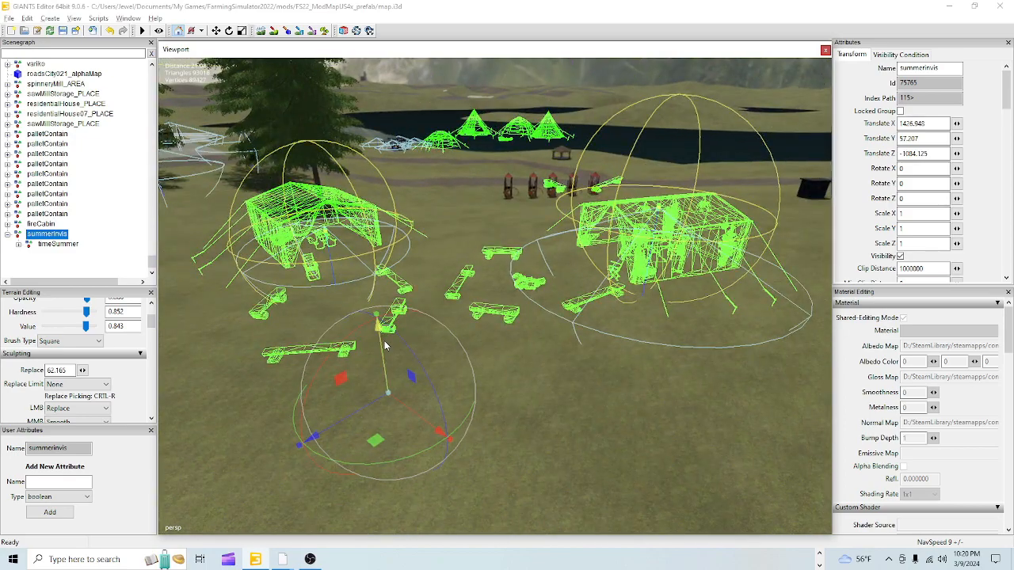
left_click_drag(385, 346, 372, 434)
scroll(402, 358, "up", 6)
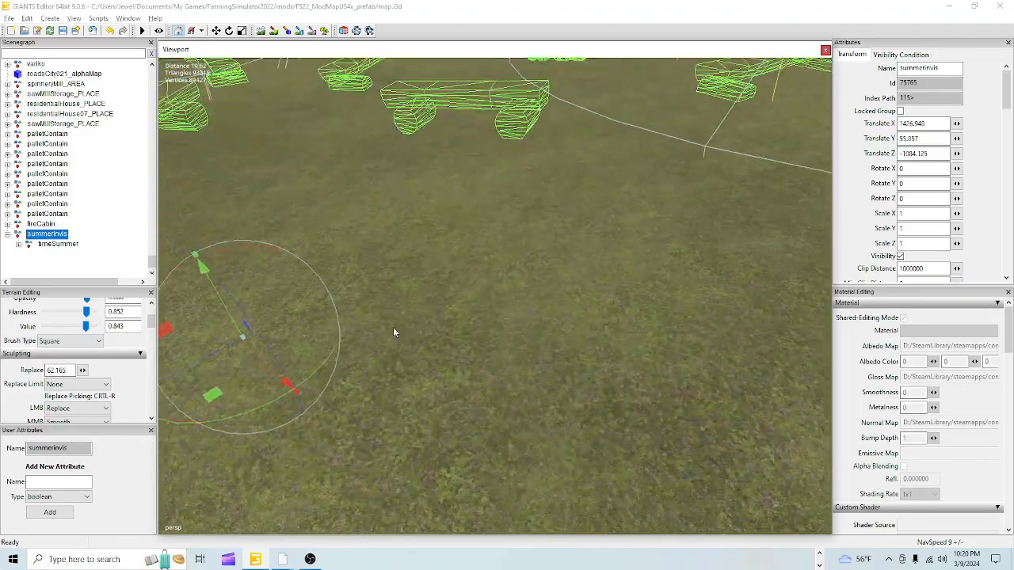
left_click_drag(394, 332, 324, 260, "alt")
scroll(339, 231, "up", 6)
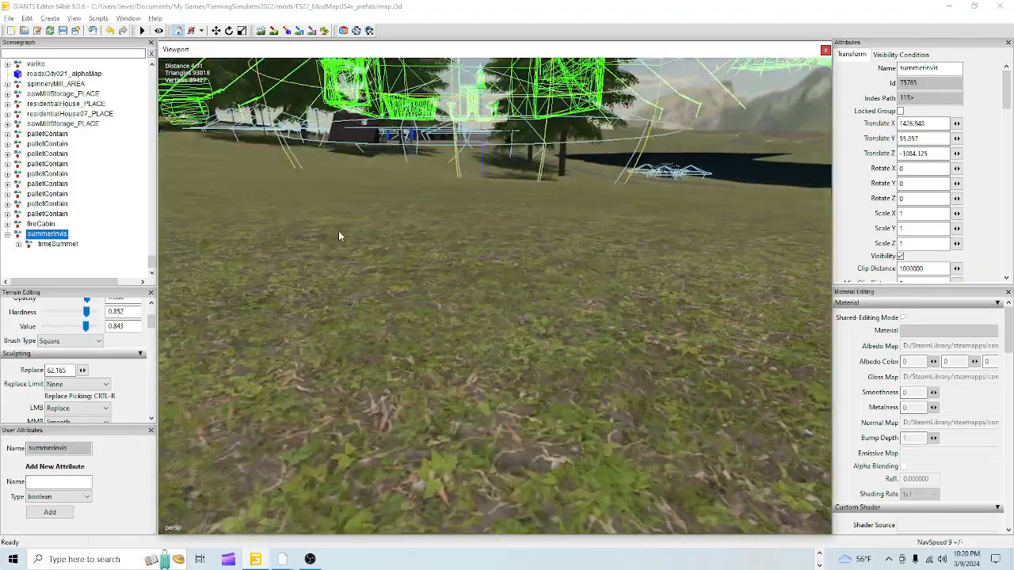
scroll(349, 254, "down", 8)
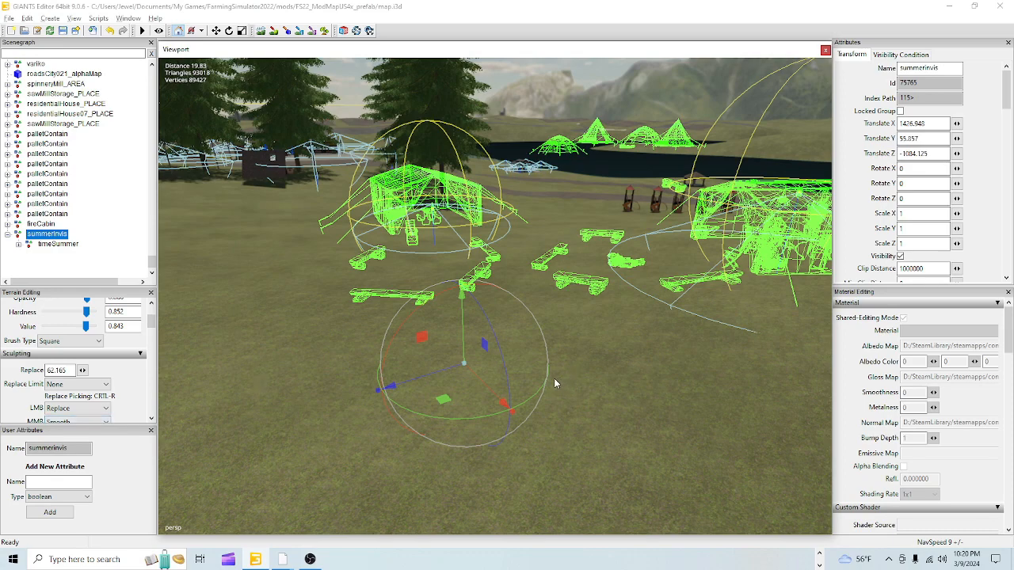
Step: Expand the timeSummer group and check which tents its tent03_SPOT and tent02_vis_PERFAB entries correspond to on the map
left_click_drag(559, 367, 437, 347, "alt")
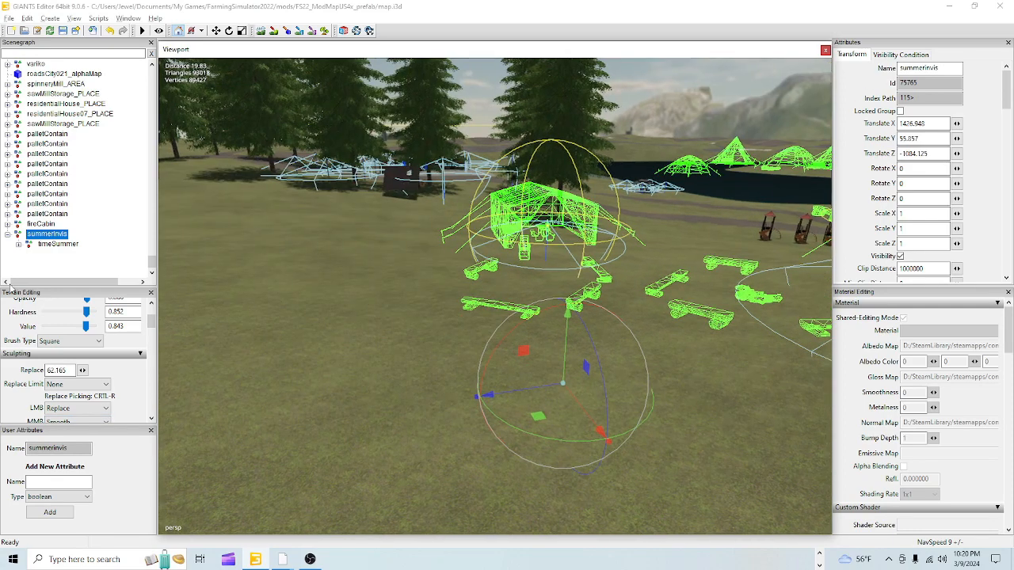
left_click(19, 245)
left_click(67, 255)
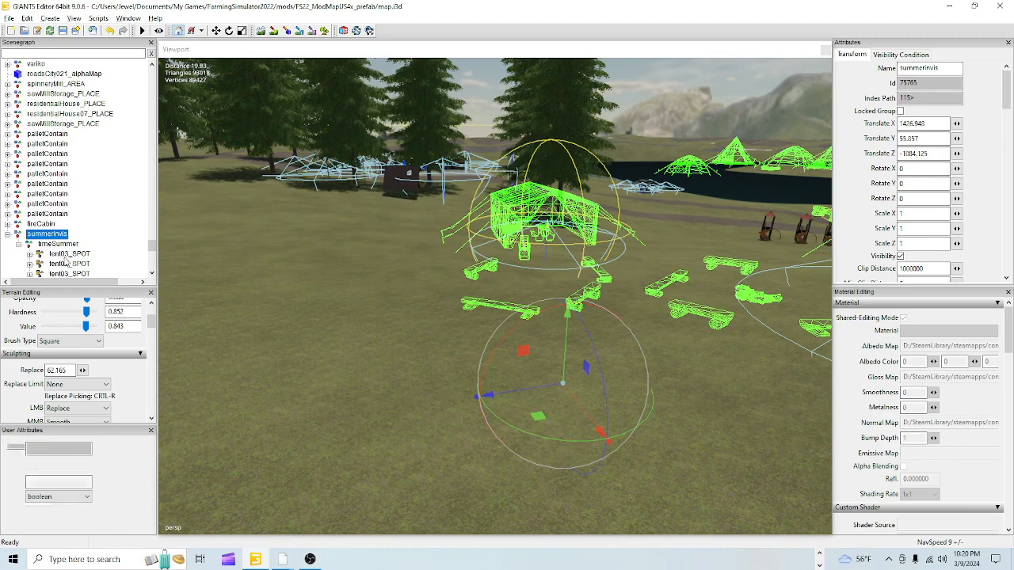
left_click_drag(372, 363, 446, 392, "alt")
scroll(489, 349, "down", 3)
left_click_drag(489, 349, 460, 336, "alt")
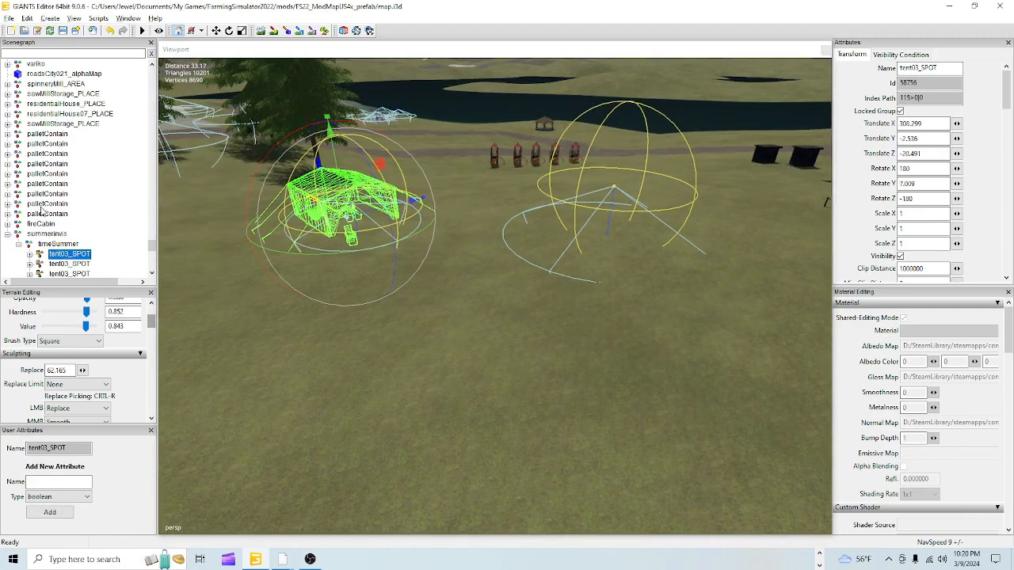
scroll(51, 231, "down", 2)
left_click(76, 235)
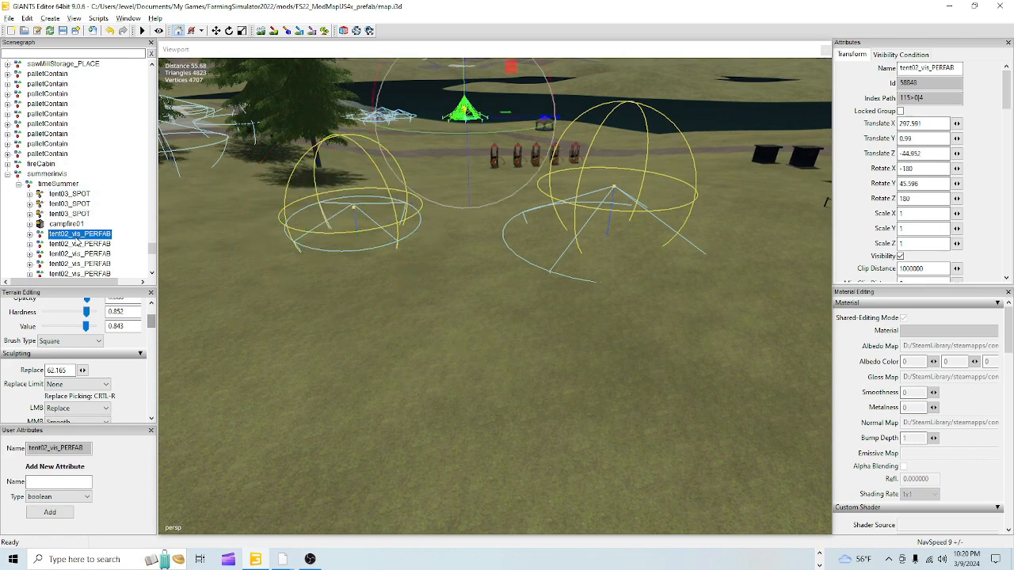
left_click(75, 246)
left_click(72, 262)
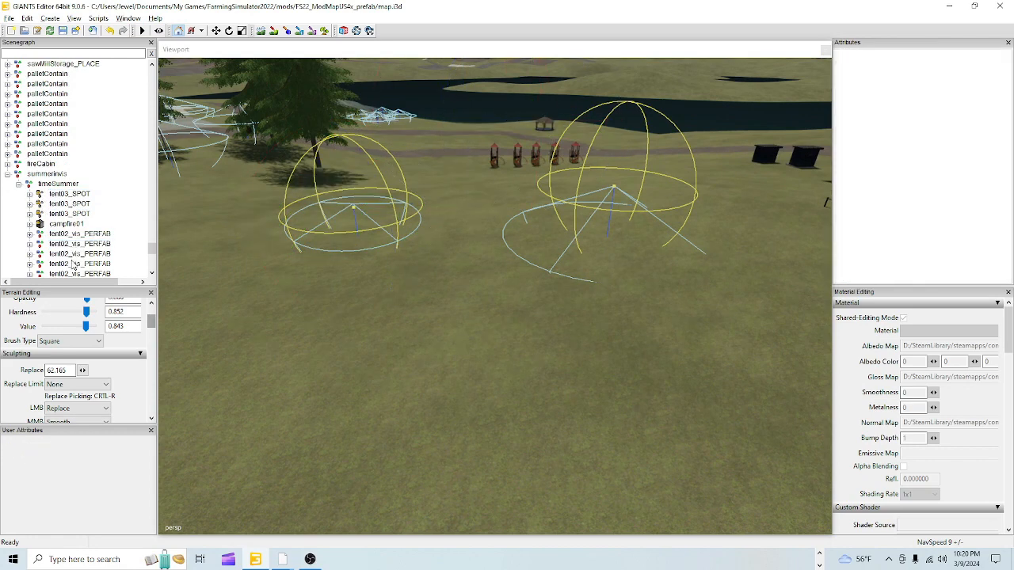
Step: Select the whole summerinvis group and examine how its tents lie relative to the paths and buildings
left_click(48, 174)
left_click_drag(516, 389, 550, 352, "alt")
scroll(536, 339, "down", 5)
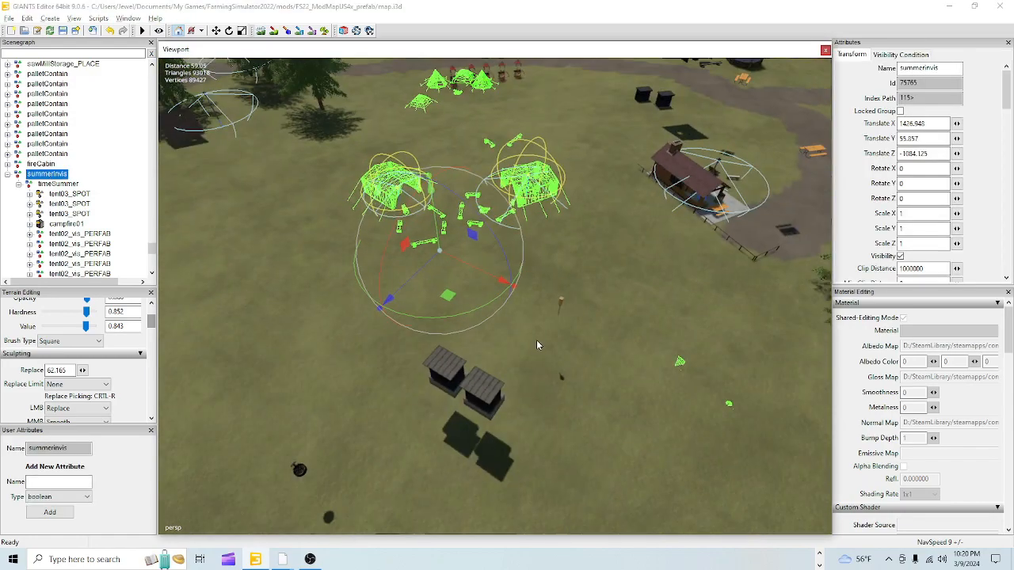
left_click_drag(487, 381, 656, 456, "alt")
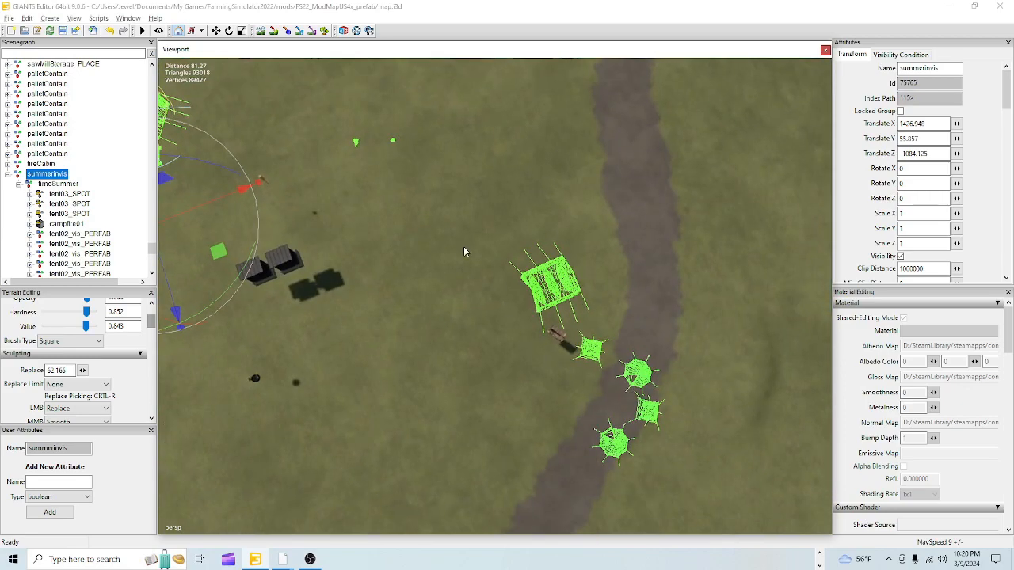
left_click_drag(508, 228, 484, 311, "alt")
middle_click_drag(491, 456, 586, 368, "alt")
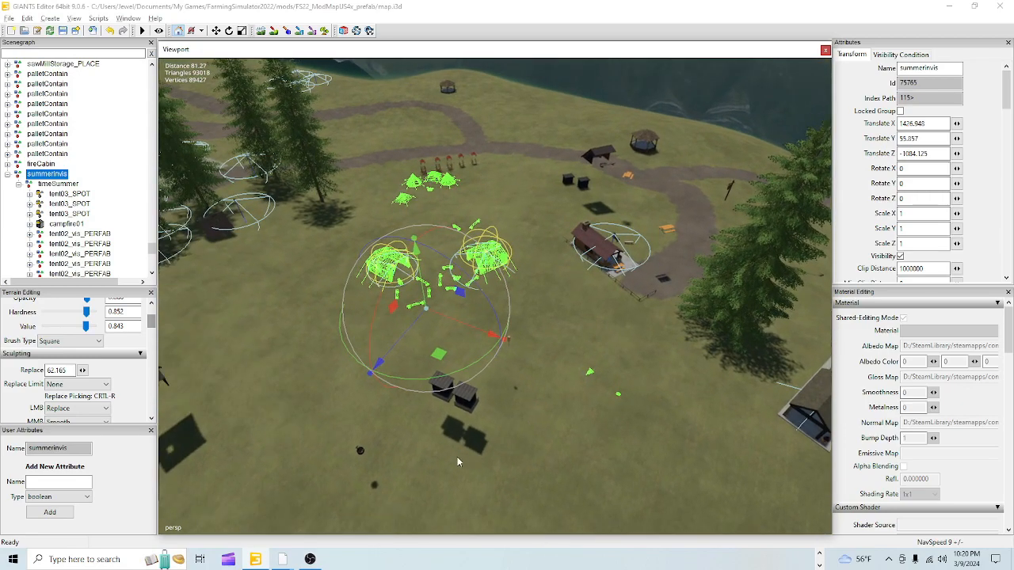
right_click_drag(458, 457, 594, 257, "alt")
right_click_drag(445, 378, 511, 297, "alt")
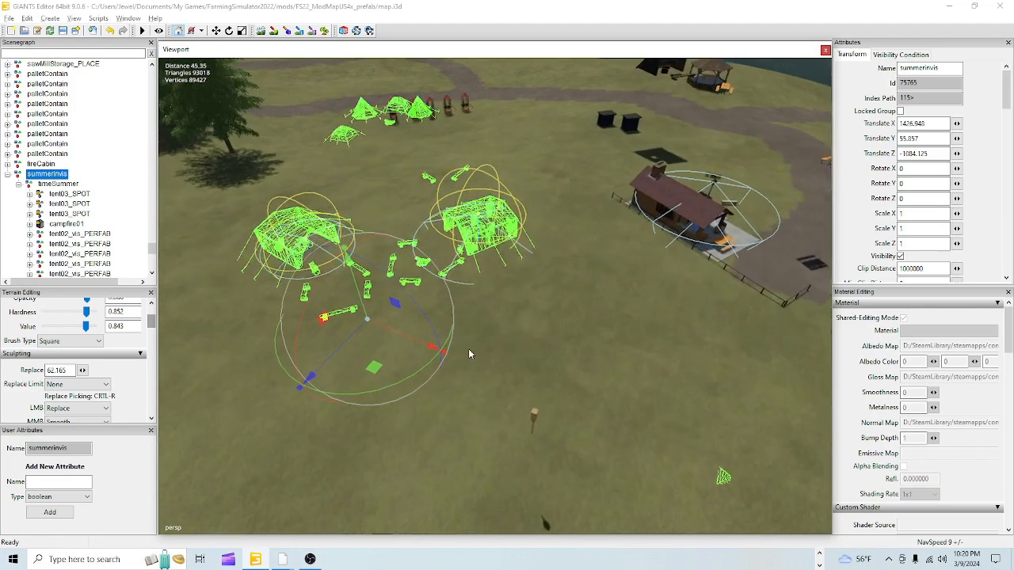
left_click_drag(475, 387, 425, 370, "alt")
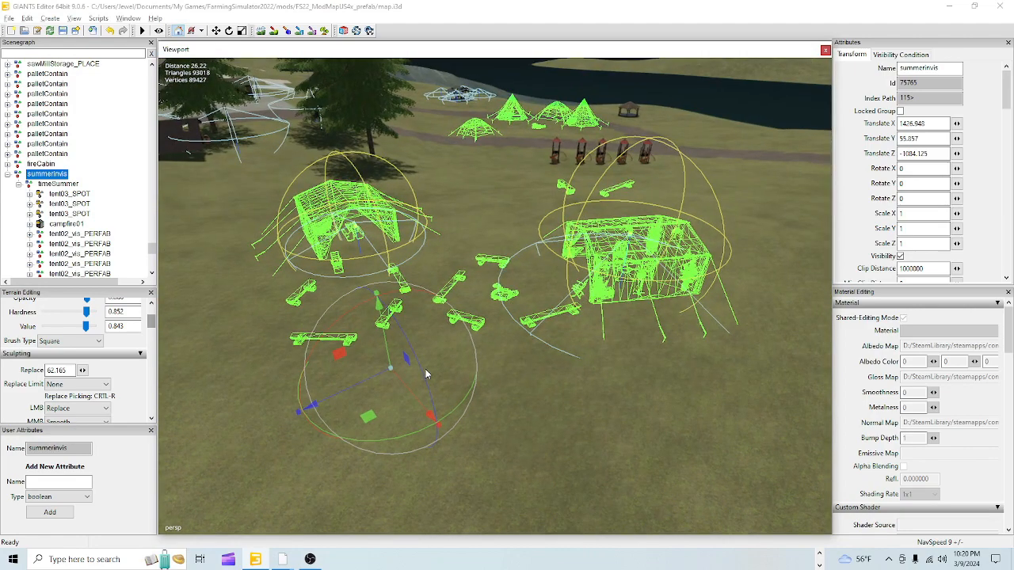
left_click_drag(426, 369, 425, 371, "alt")
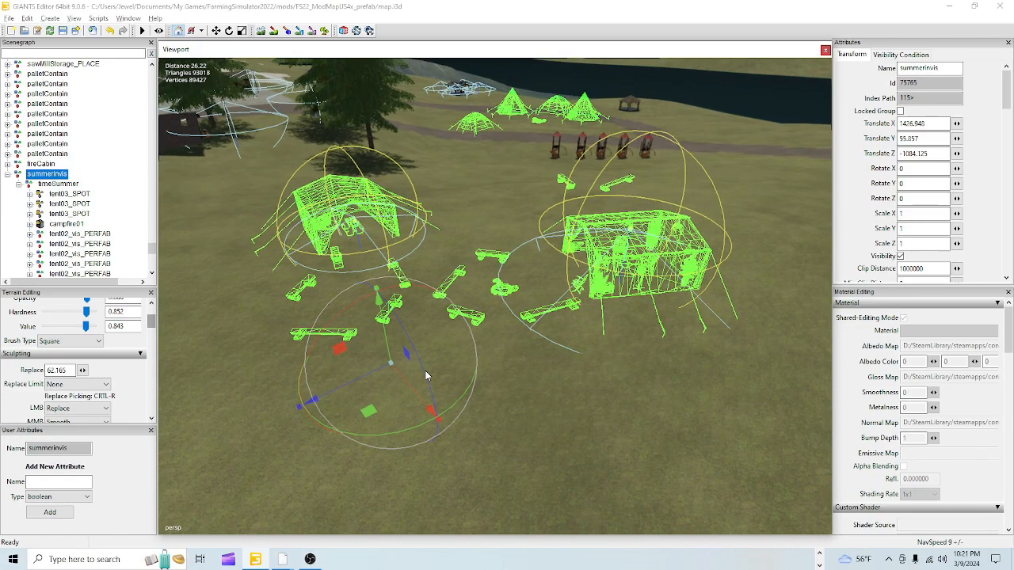
Step: Examine the summerinvis tent camp from the gazebo, the cabin and the surrounding field
left_click_drag(425, 371, 478, 335, "alt")
right_click_drag(408, 411, 573, 318, "alt")
left_click_drag(573, 318, 519, 253, "alt")
right_click_drag(519, 253, 346, 389, "alt")
left_click_drag(488, 335, 415, 350, "alt")
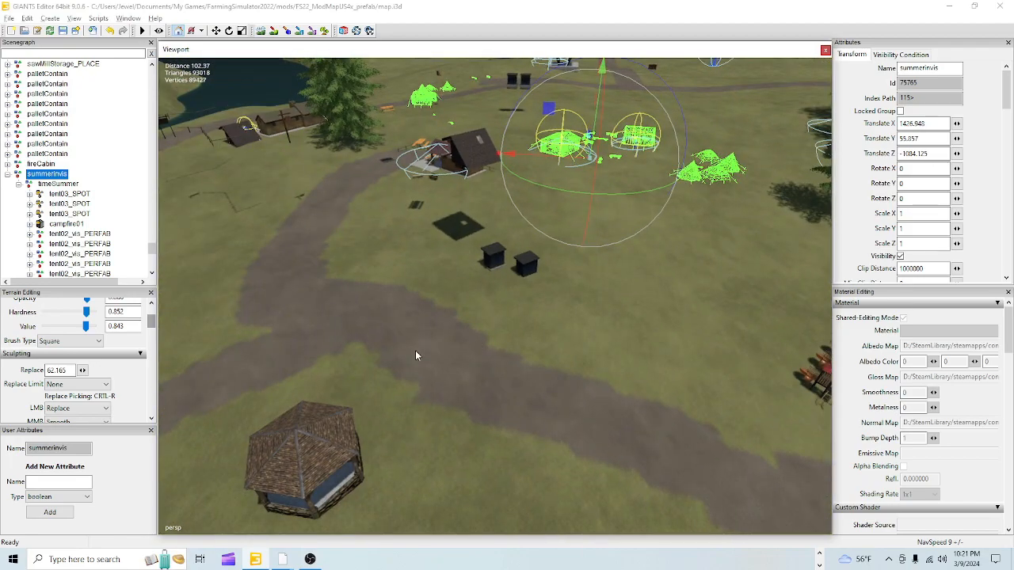
left_click_drag(435, 428, 464, 394, "alt")
right_click_drag(465, 398, 705, 140, "alt")
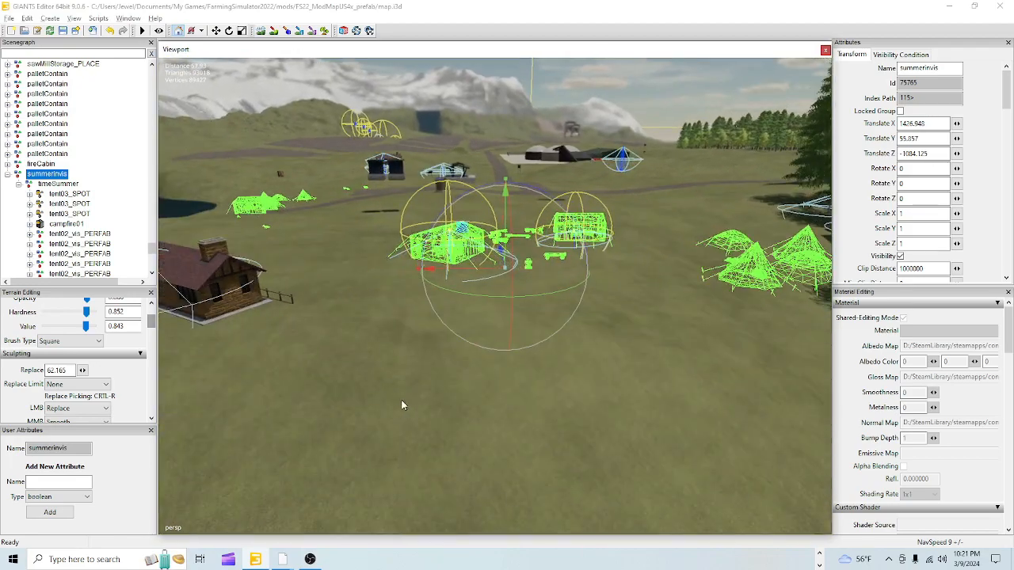
right_click_drag(401, 404, 568, 195, "alt")
left_click_drag(500, 293, 482, 257, "alt")
right_click_drag(379, 351, 498, 246, "alt")
left_click_drag(507, 311, 485, 252, "alt")
right_click_drag(386, 366, 519, 252, "alt")
left_click_drag(507, 301, 905, 378, "alt")
right_click_drag(673, 265, 584, 325, "alt")
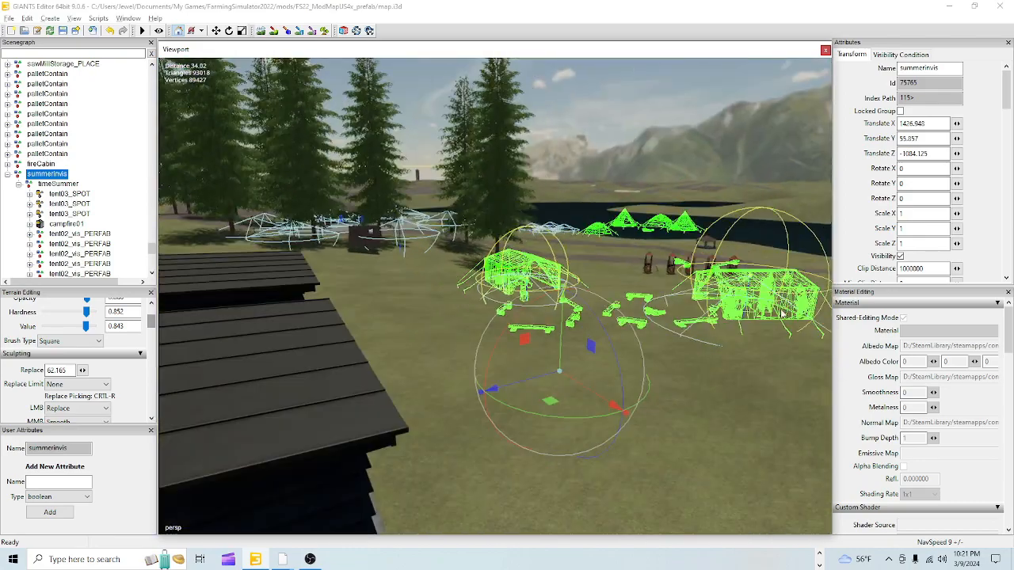
Step: Inspect the tent camp close to the ground and select the timeSummer group inside summerinvis
left_click_drag(619, 292, 610, 356, "alt")
right_click_drag(499, 366, 602, 303, "alt")
left_click_drag(602, 302, 669, 275, "alt")
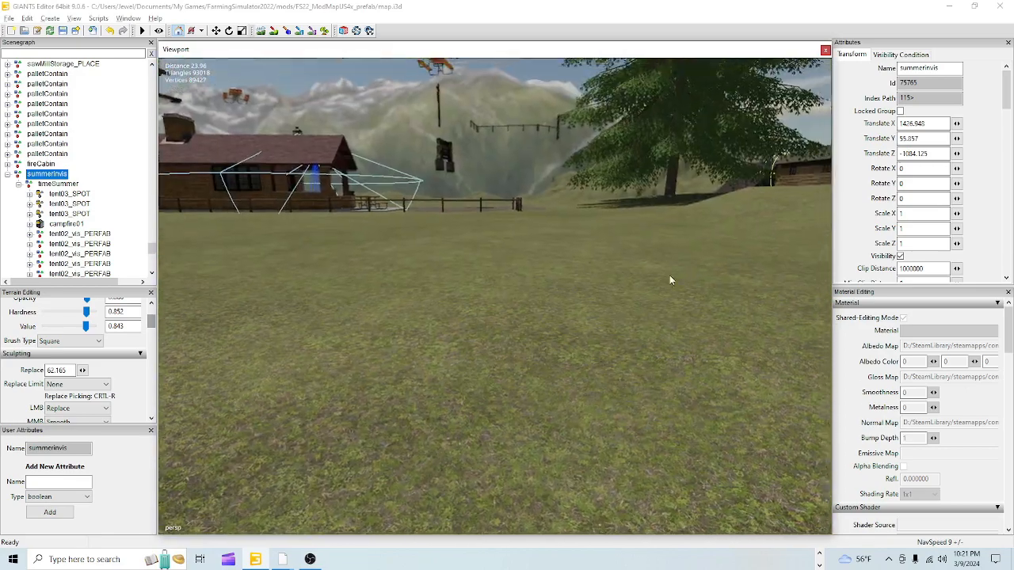
right_click_drag(669, 275, 559, 362, "alt")
left_click_drag(559, 366, 465, 392, "alt")
left_click_drag(500, 333, 625, 301, "alt")
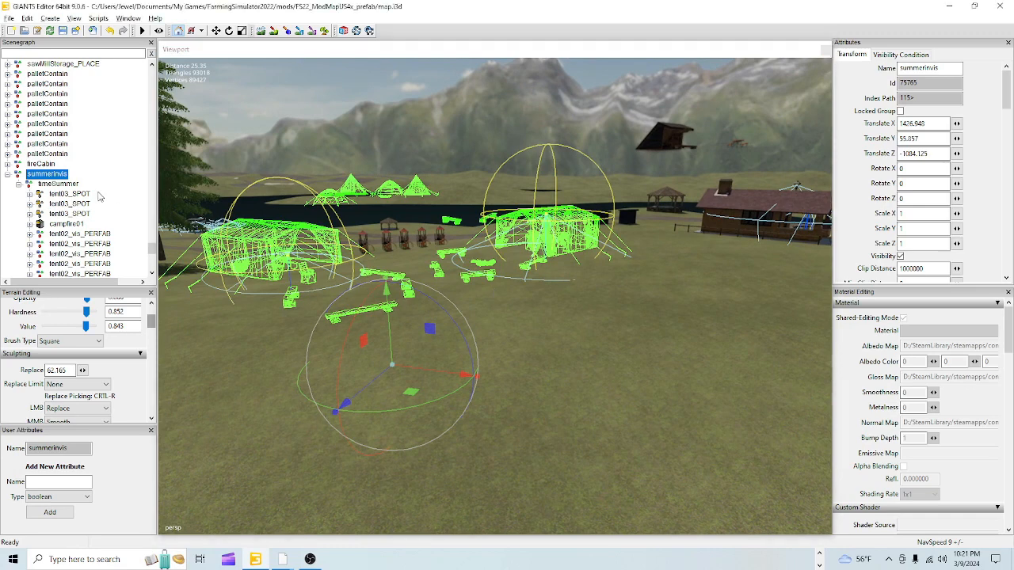
left_click(69, 193)
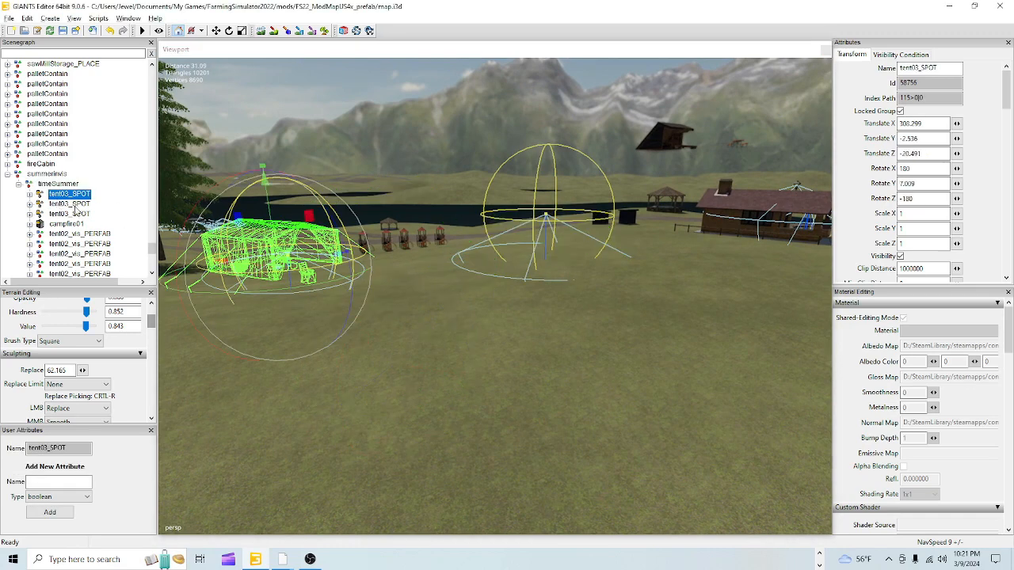
left_click(63, 185)
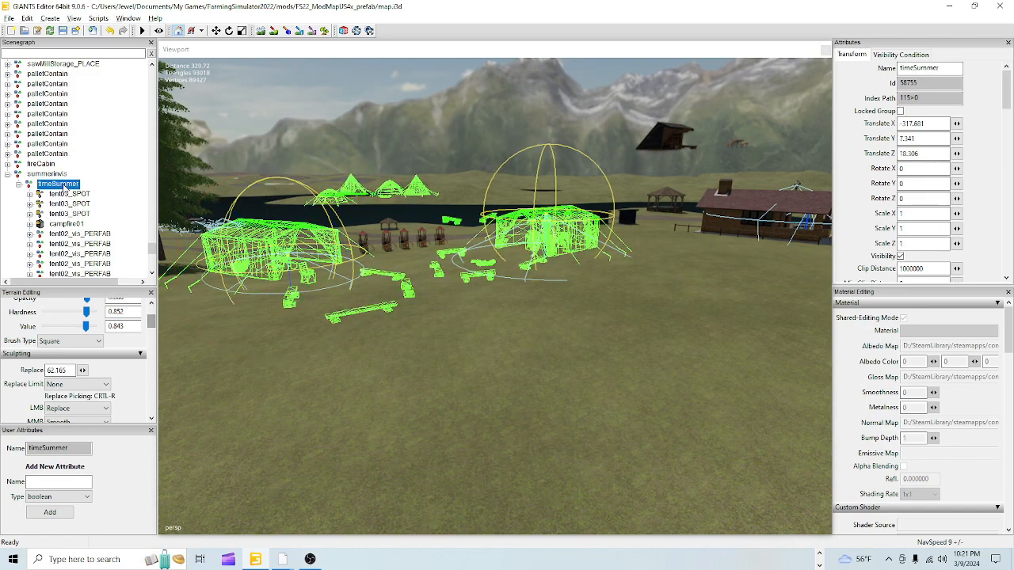
Step: Check which map objects the tent03_SPOT, campfire01, tent02_vis_PERFAB and logBench entries in the timeSummer group correspond to
left_click(68, 214)
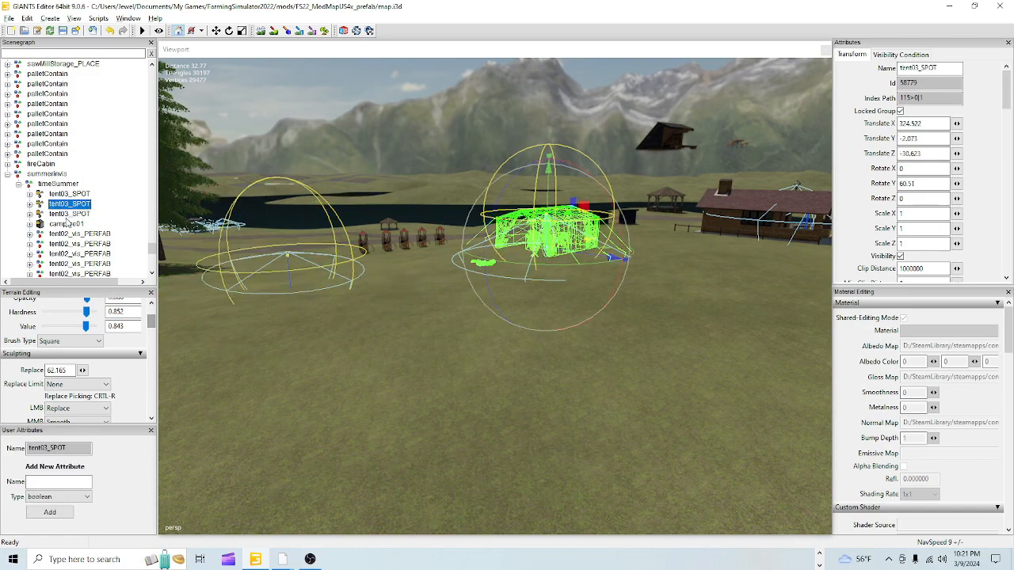
left_click(67, 224)
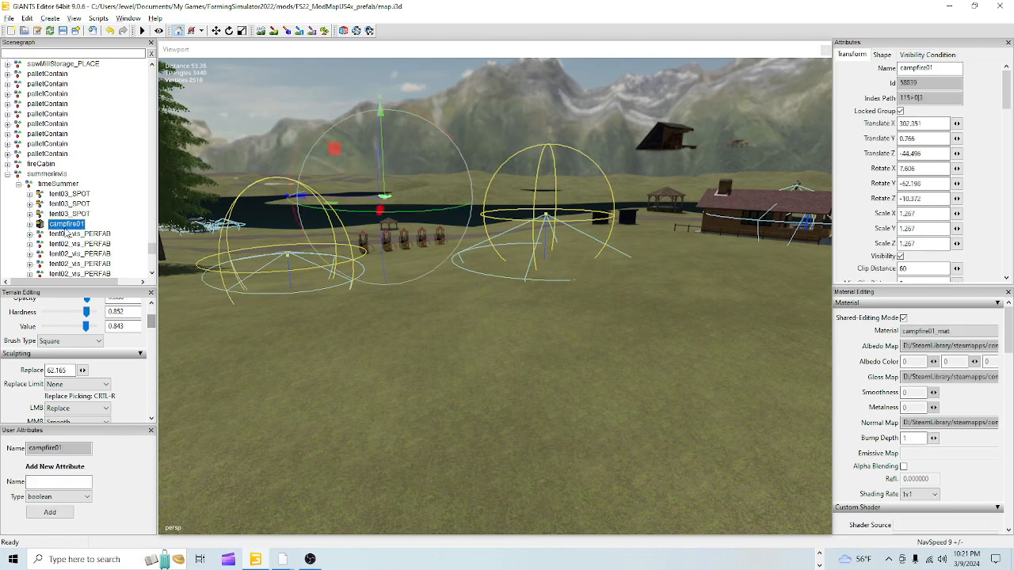
left_click(77, 235)
left_click(77, 245)
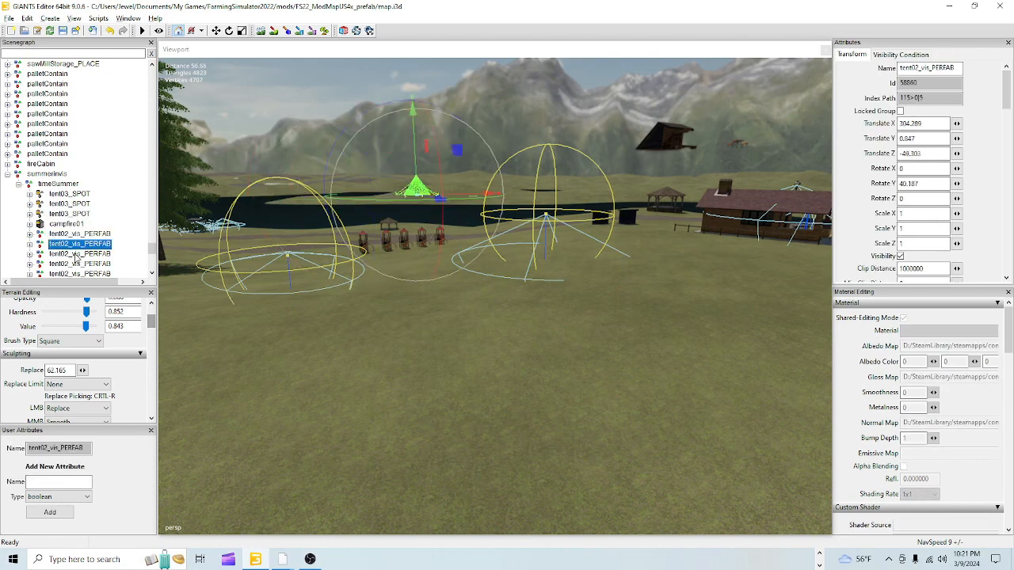
left_click(79, 256)
left_click(77, 266)
scroll(77, 266, "down", 2)
left_click(78, 225)
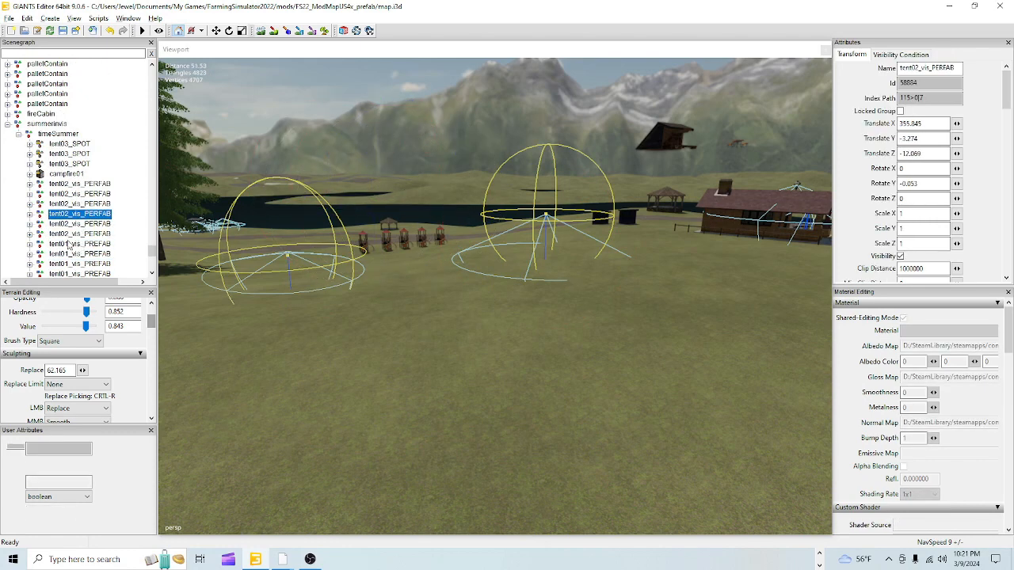
scroll(71, 246, "down", 4)
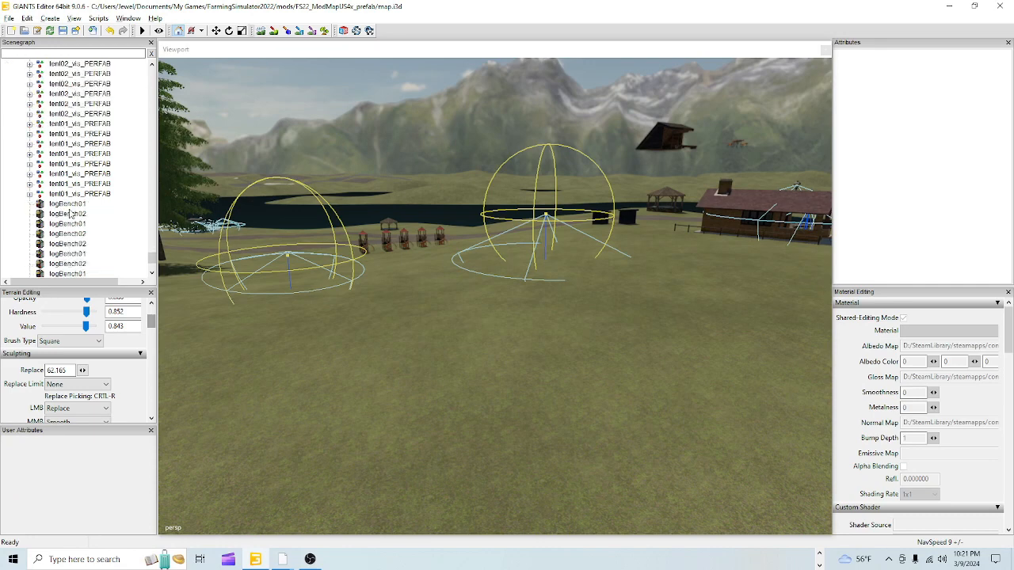
left_click(70, 214)
left_click(67, 224)
left_click(67, 234)
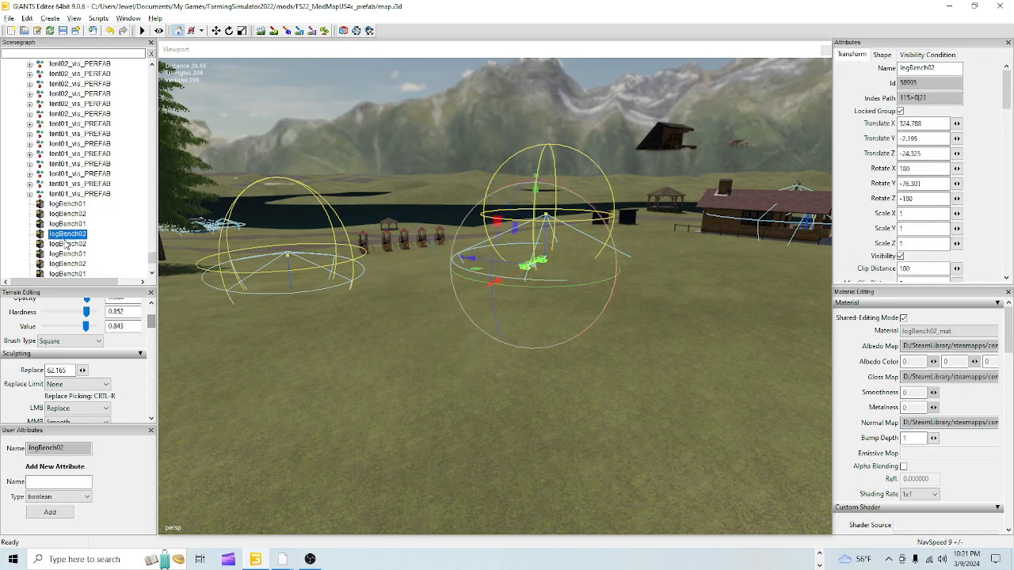
left_click(68, 266)
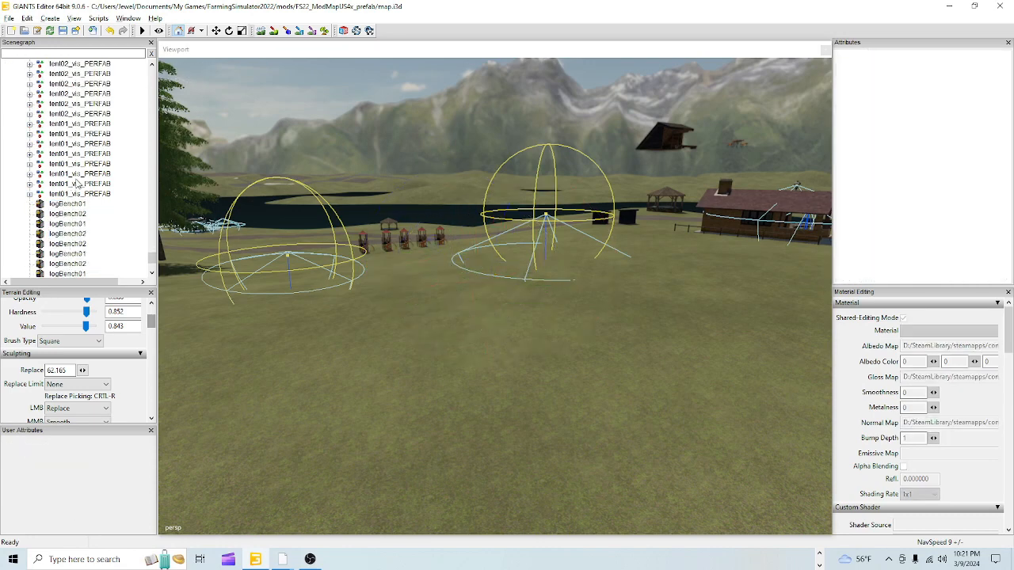
Step: Relocate the first tent03_SPOT in timeSummer to the open grass in front of the other large tent with interactive placement
scroll(75, 190, "up", 4)
left_click(68, 154)
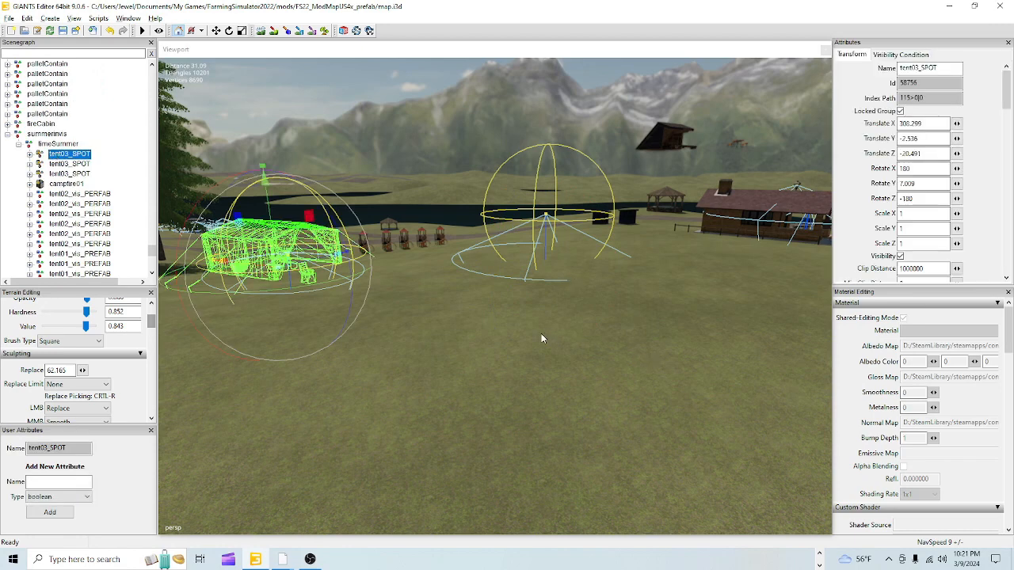
key("Delete")
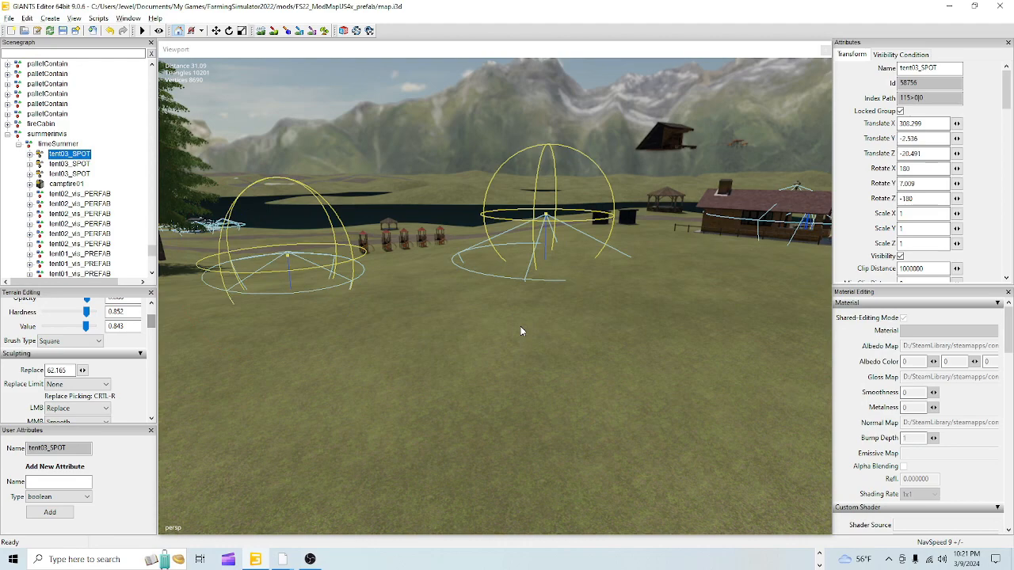
key("ctrl+b")
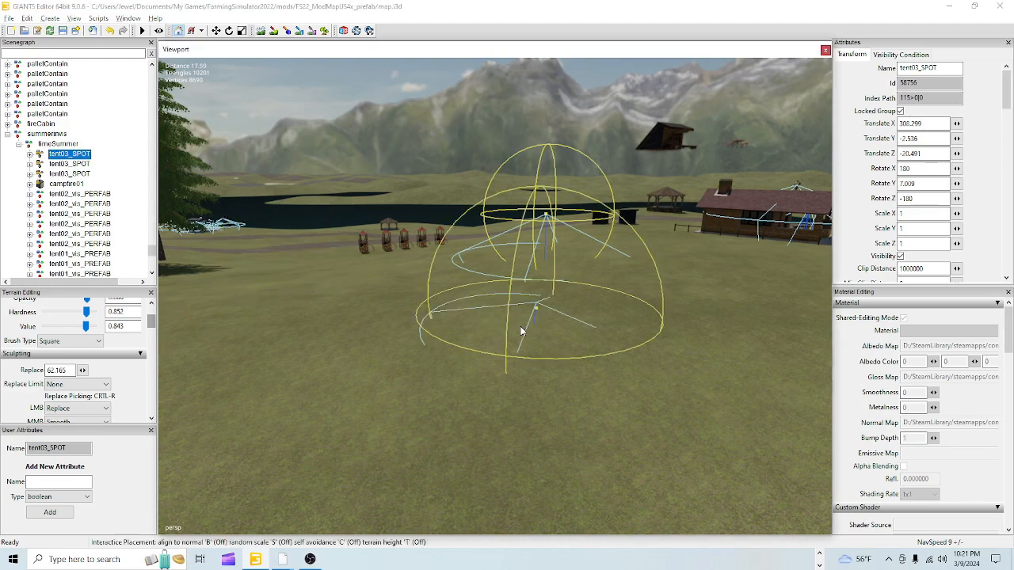
left_click(522, 331)
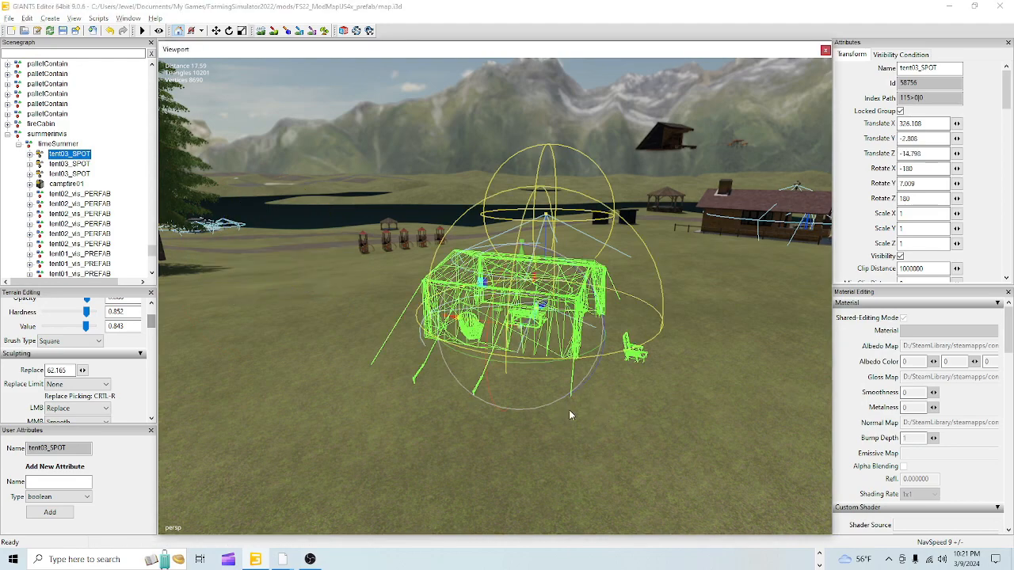
Step: Rotate the relocated tent around its vertical axis to about -87 degrees
left_click_drag(614, 424, 650, 440, "alt")
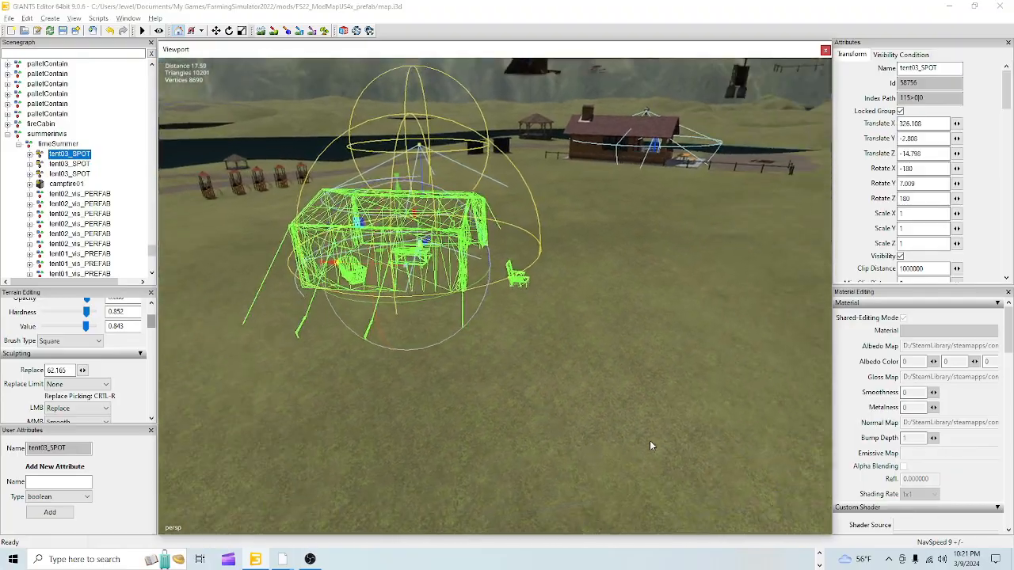
right_click_drag(649, 440, 616, 356, "alt")
left_click_drag(617, 356, 545, 290, "alt")
right_click_drag(544, 290, 445, 382, "alt")
left_click_drag(445, 382, 550, 391, "alt")
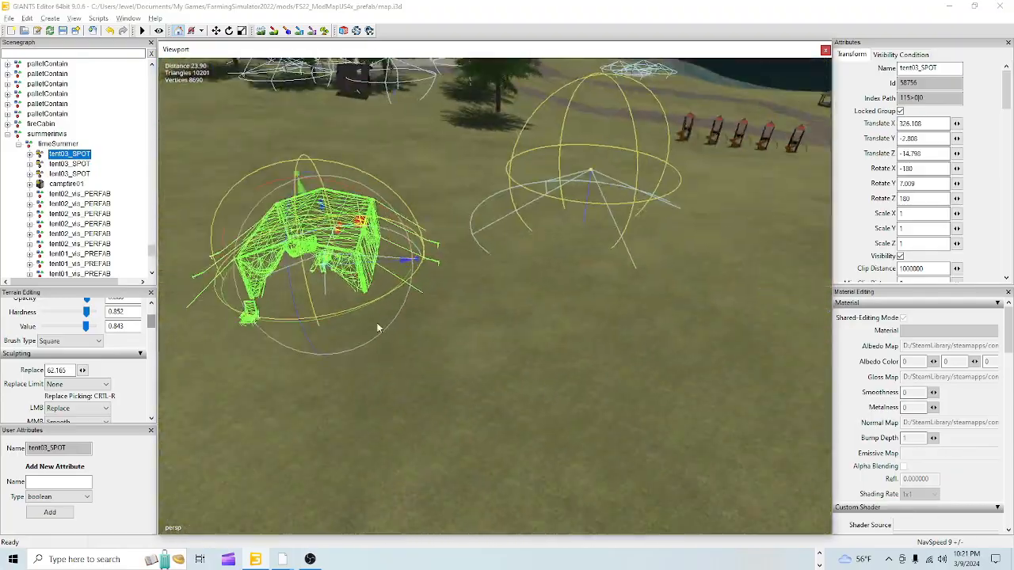
left_click_drag(369, 312, 596, 227)
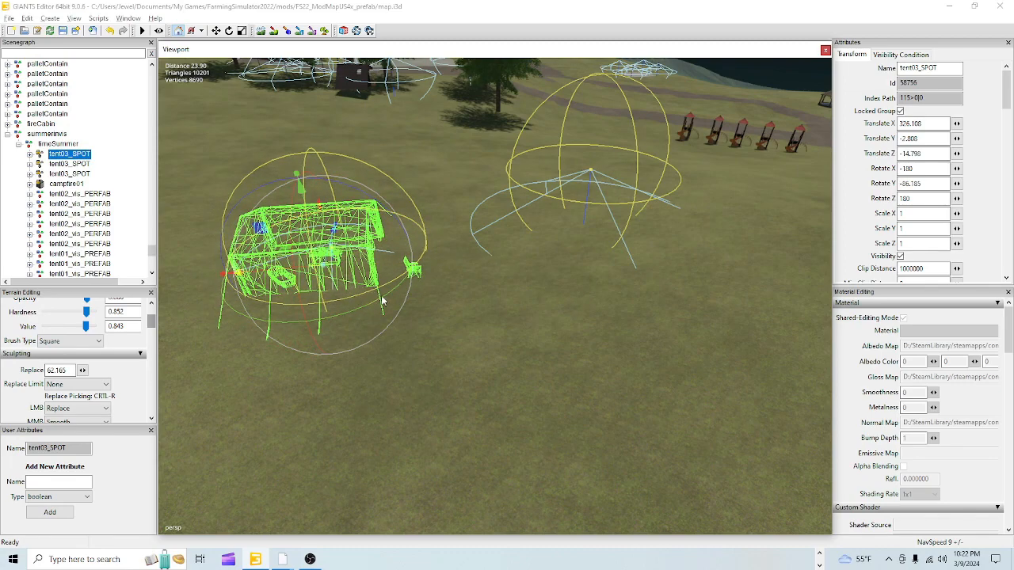
mouse_move(389, 294)
left_mouse_down()
mouse_move(400, 283)
mouse_move(394, 288)
left_mouse_up()
left_click_drag(390, 349, 380, 378, "alt")
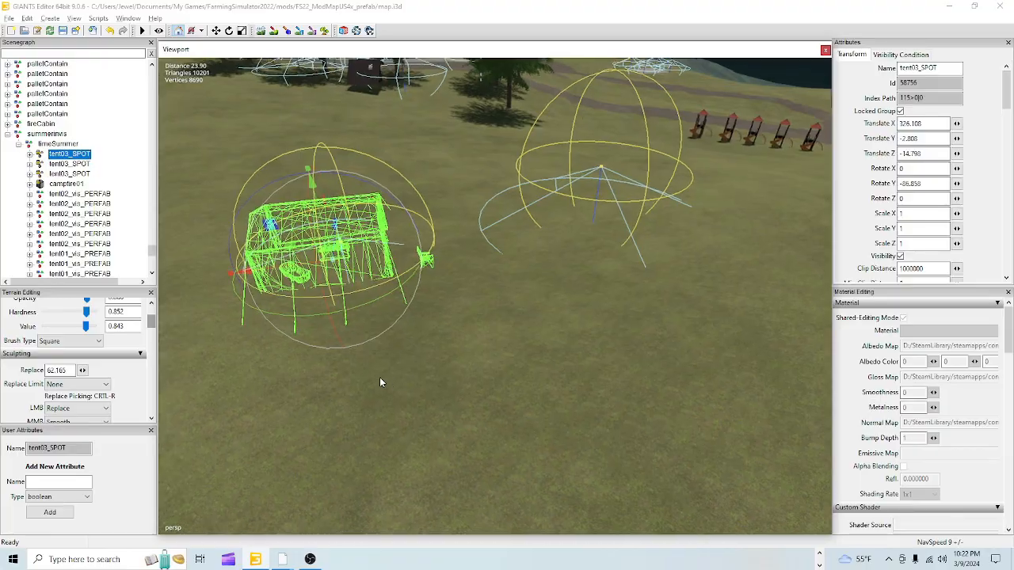
Step: Adjust the relocated tent's Y rotation to about -56 degrees
right_click_drag(380, 378, 544, 301, "alt")
left_click_drag(544, 301, 622, 318, "alt")
left_click_drag(631, 356, 576, 374, "alt")
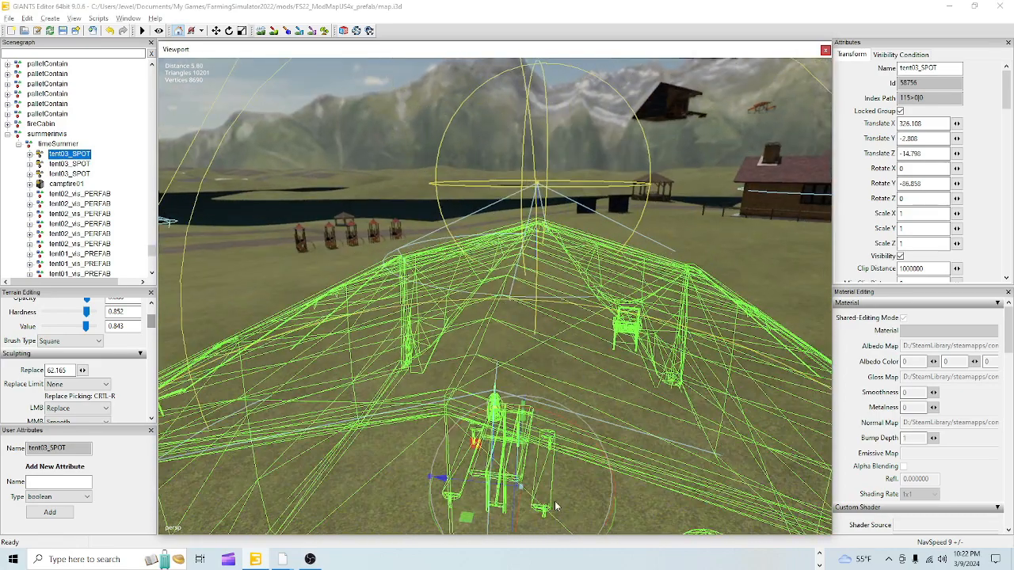
right_click_drag(616, 319, 574, 424, "alt")
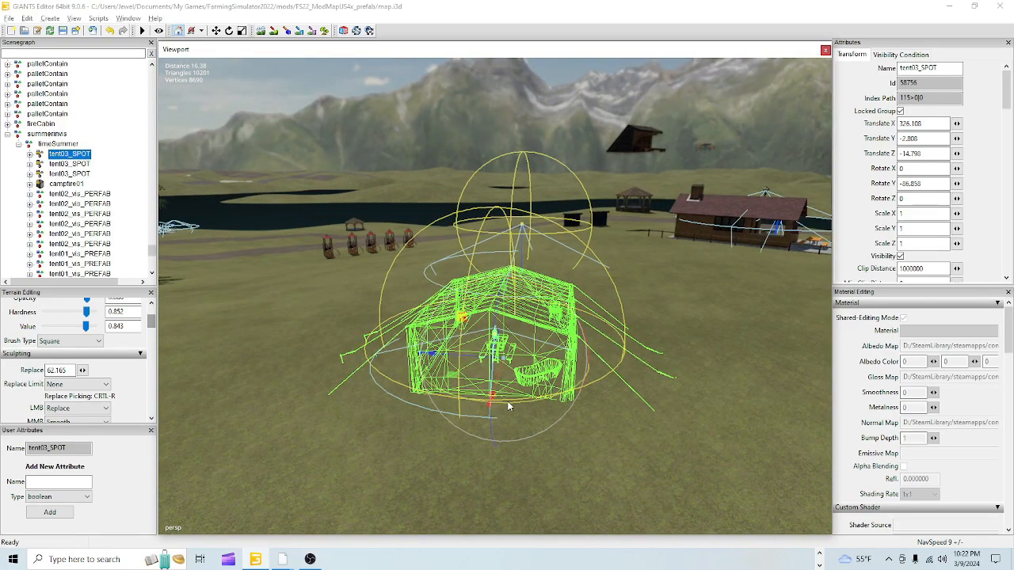
left_click_drag(508, 407, 559, 400)
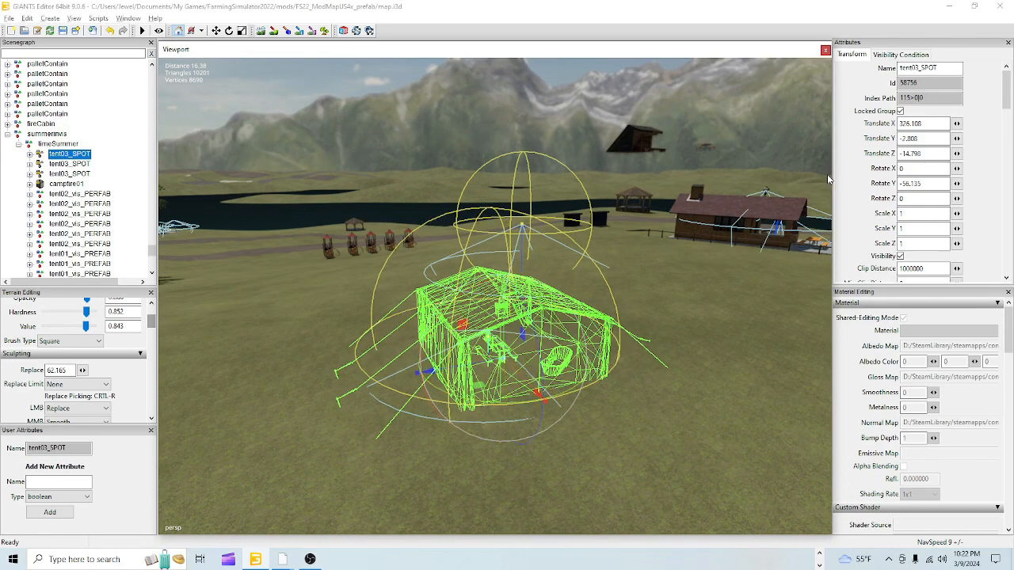
Step: Examine the rotated tent from several sides, including how its chair and guy ropes meet the ground
left_click_drag(564, 335, 589, 336, "alt")
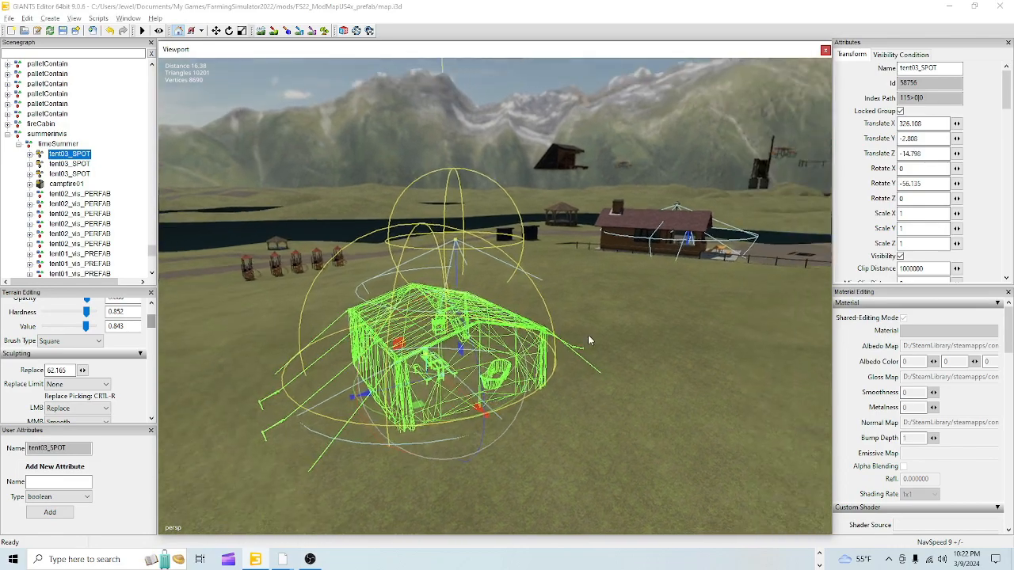
right_click_drag(588, 336, 613, 286, "alt")
left_click_drag(536, 364, 571, 345, "alt")
left_click_drag(604, 294, 476, 358, "alt")
right_click_drag(476, 357, 556, 446, "alt")
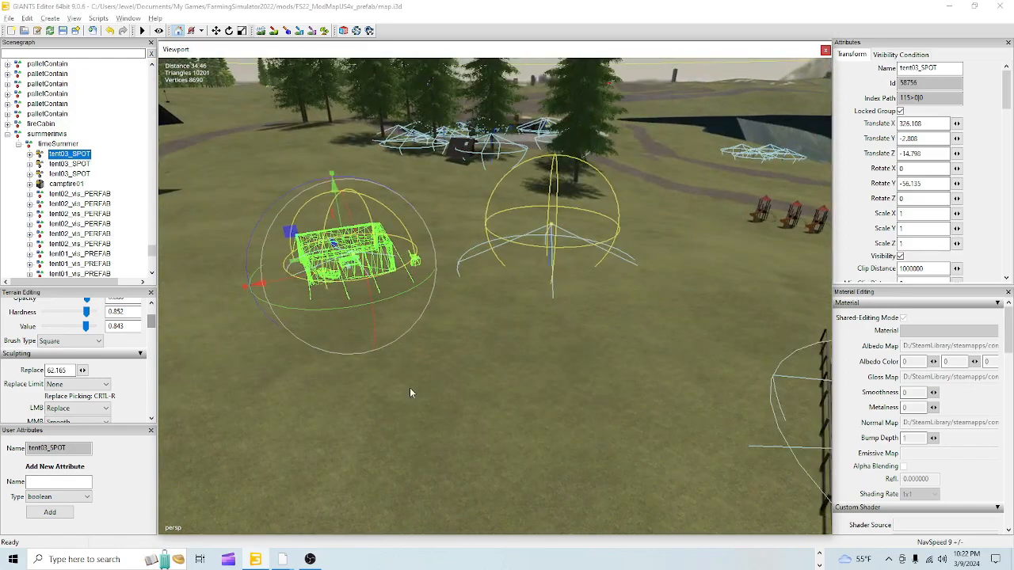
right_click_drag(410, 388, 503, 350, "alt")
left_click_drag(503, 350, 435, 353, "alt")
right_click_drag(435, 353, 509, 306, "alt")
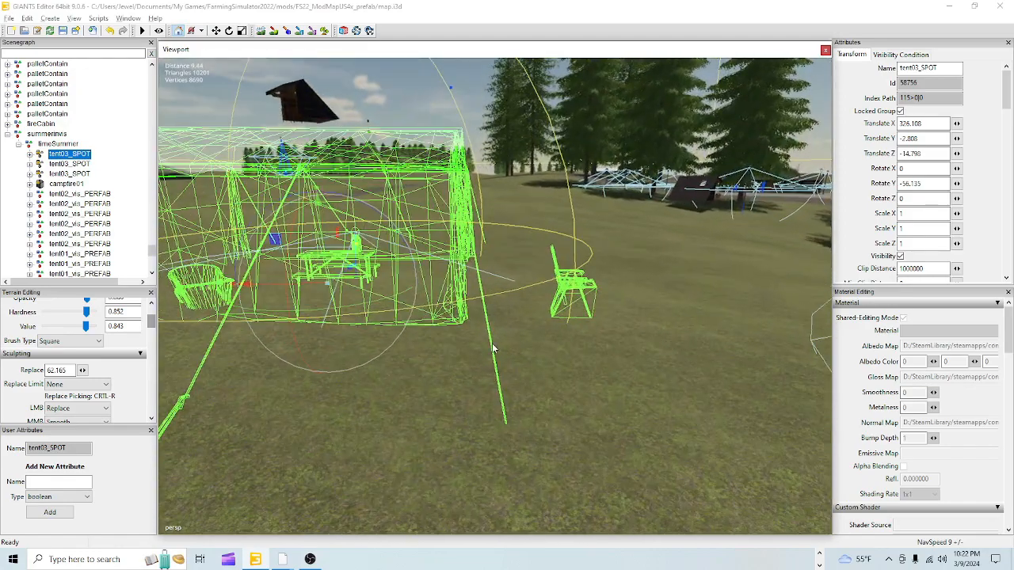
left_click_drag(550, 388, 664, 234, "alt")
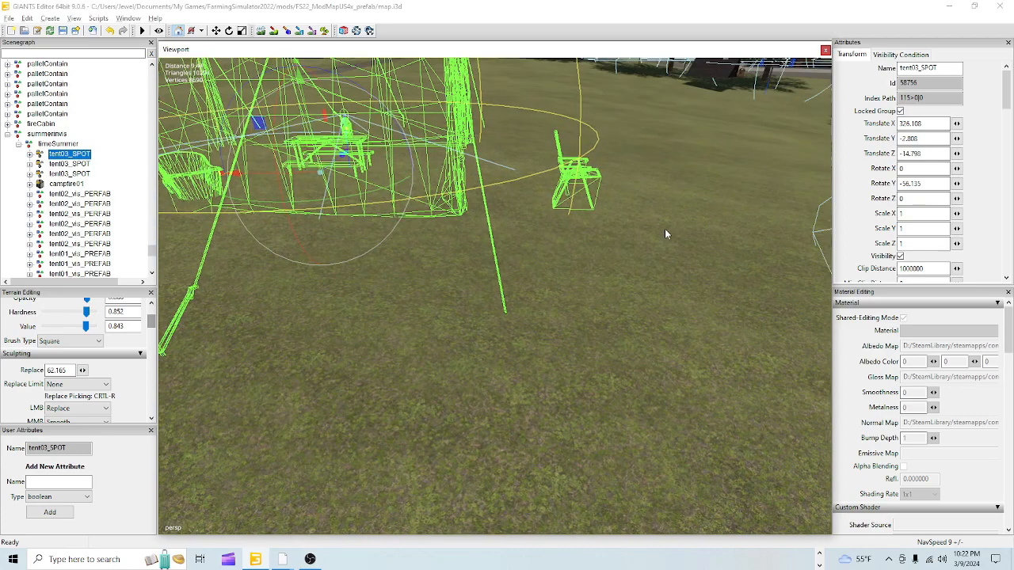
Step: Raise the relocated tent to a Translate Y of about -2.64
mouse_move(576, 321)
left_mouse_down("alt")
mouse_move(425, 340)
mouse_move(459, 301)
mouse_move(516, 320)
mouse_move(614, 286)
mouse_move(576, 343)
mouse_move(584, 307)
mouse_move(382, 315)
mouse_move(500, 306)
mouse_move(491, 320)
mouse_move(606, 308)
mouse_move(591, 321)
left_mouse_up("alt")
scroll(593, 322, "down", 3)
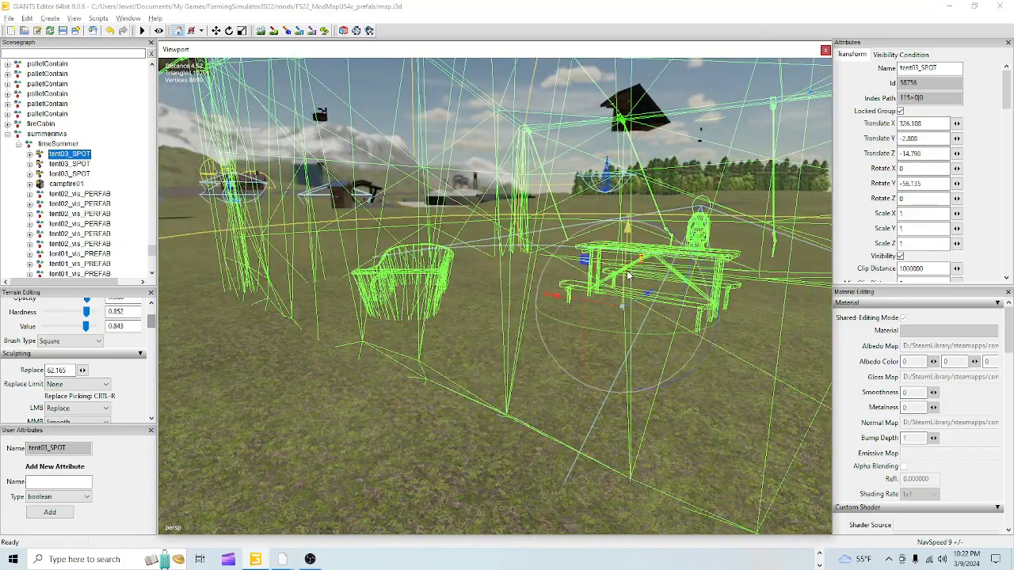
left_click_drag(627, 276, 624, 258, "alt")
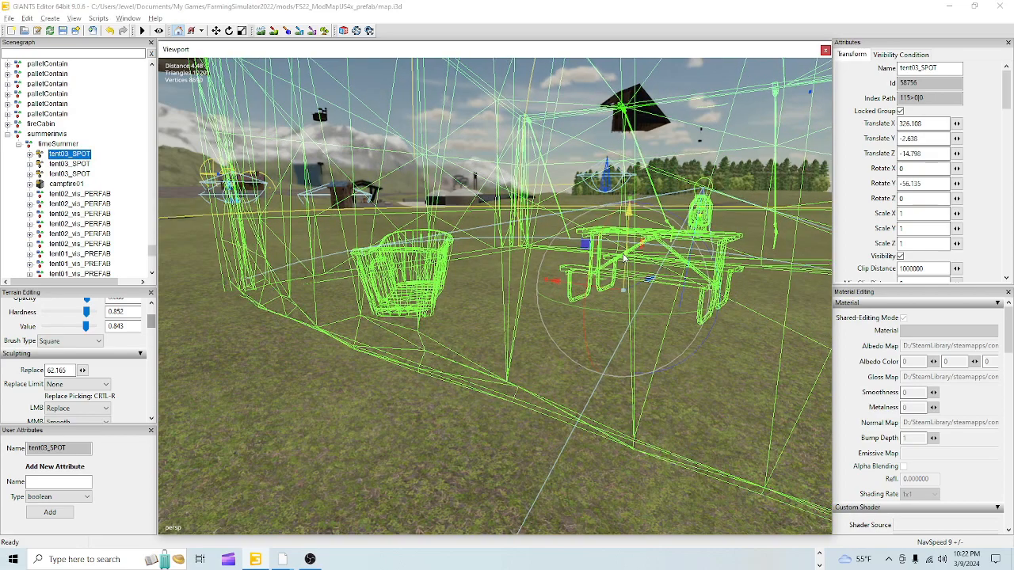
Step: Pick the terrain height beside the tent as the sculpting Replace value, 60.351, and leave terrain sculpting
scroll(572, 351, "down", 5)
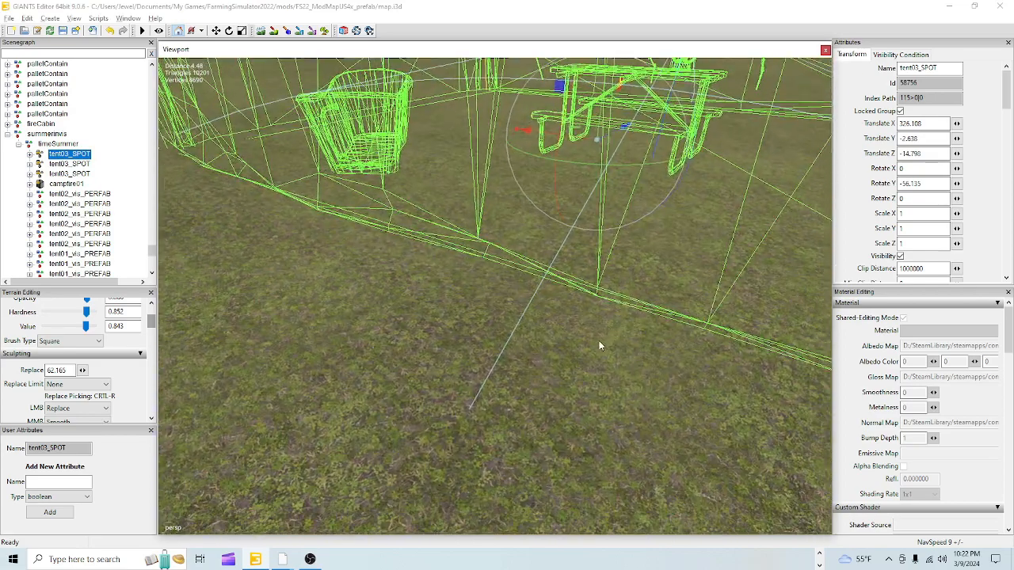
left_click(258, 31)
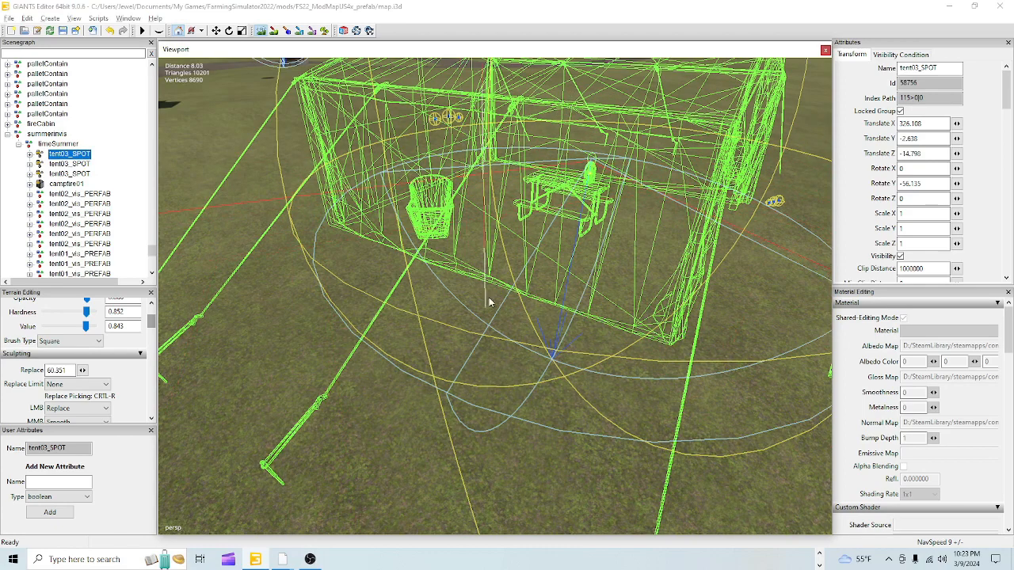
left_click(262, 31)
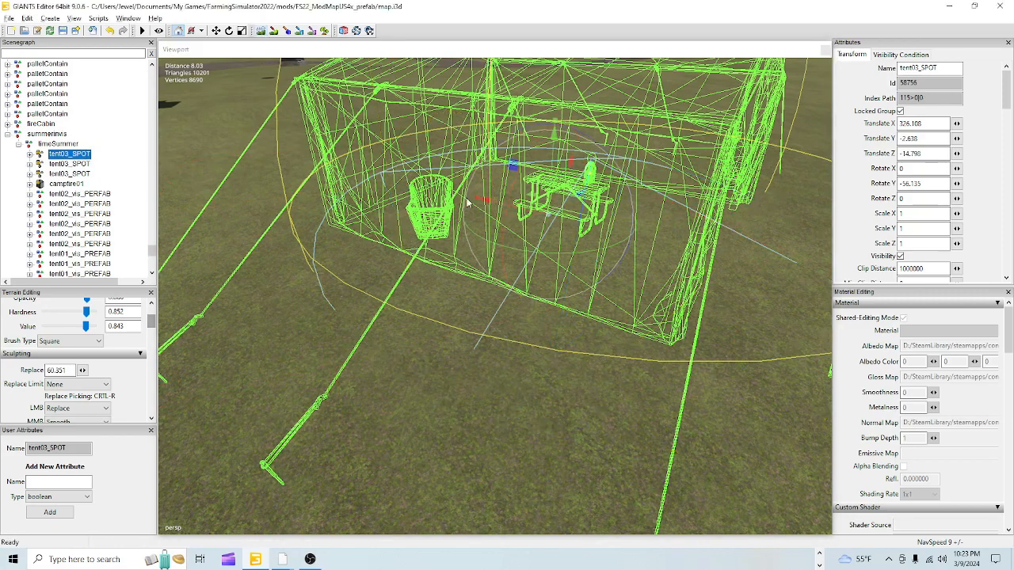
Step: Lower the relocated tent to a Translate Y of about -2.81
scroll(527, 177, "down", 5)
left_click_drag(607, 301, 540, 311, "alt")
scroll(637, 203, "down", 5)
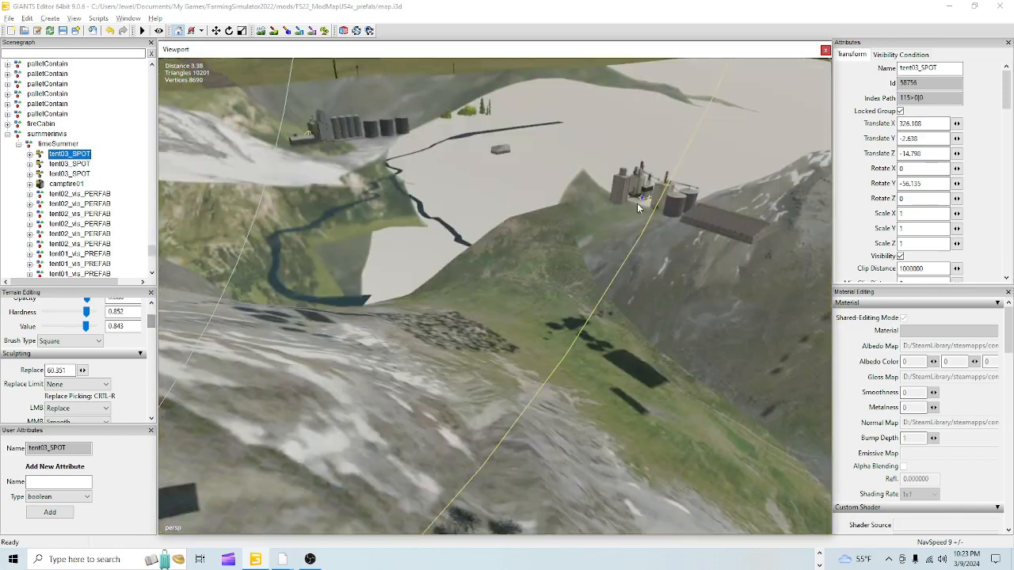
left_click_drag(637, 202, 458, 344, "alt")
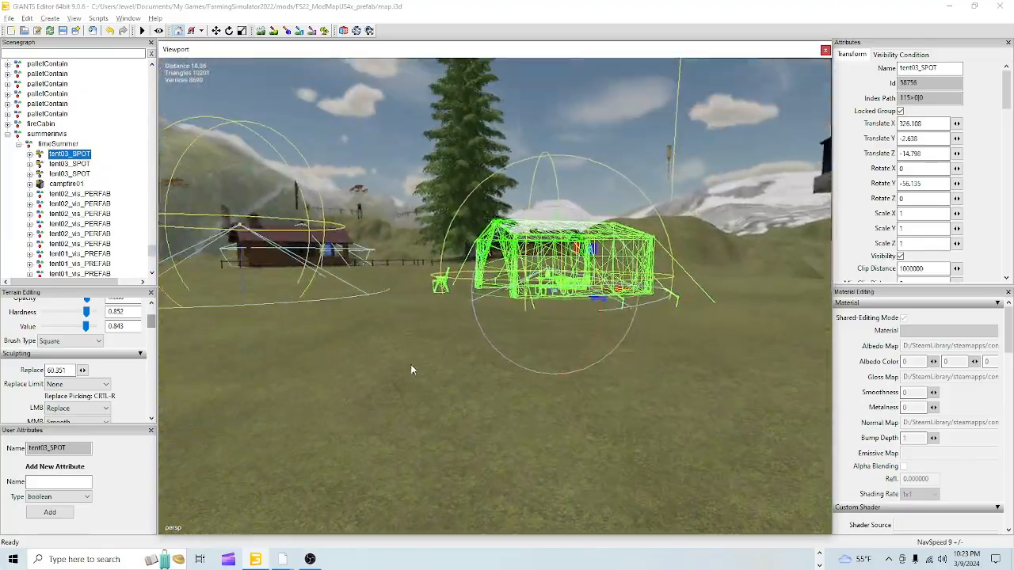
left_click_drag(411, 369, 588, 341, "alt")
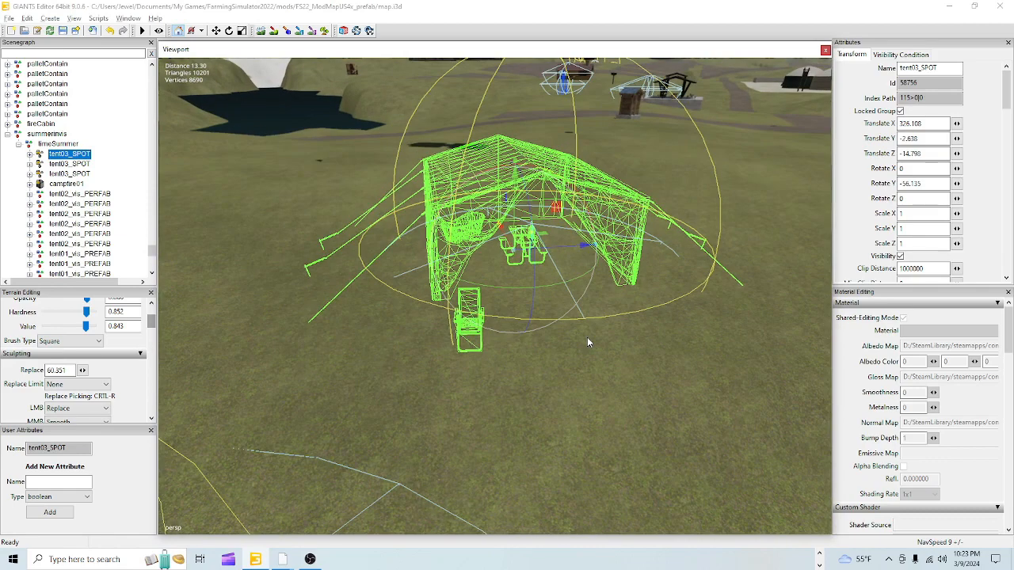
left_click_drag(515, 214, 507, 220)
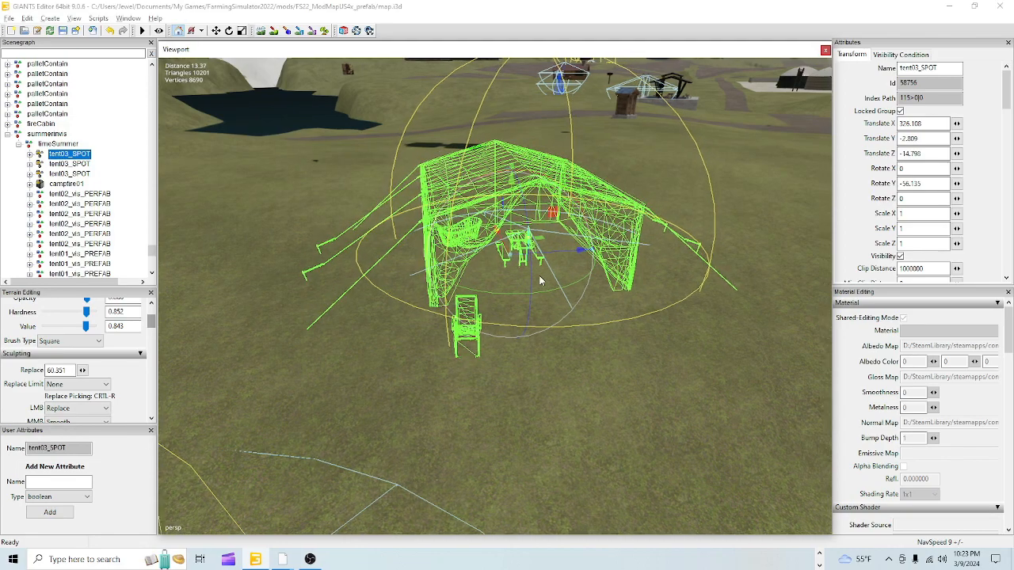
Step: Inspect how the furniture sits inside the lowered tent and expand its tent03_SPOT group into its individual parts
left_click_drag(541, 281, 516, 328, "alt")
scroll(541, 268, "up", 5)
left_click_drag(549, 291, 537, 378, "alt")
scroll(558, 339, "up", 3)
left_click_drag(558, 340, 457, 372, "alt")
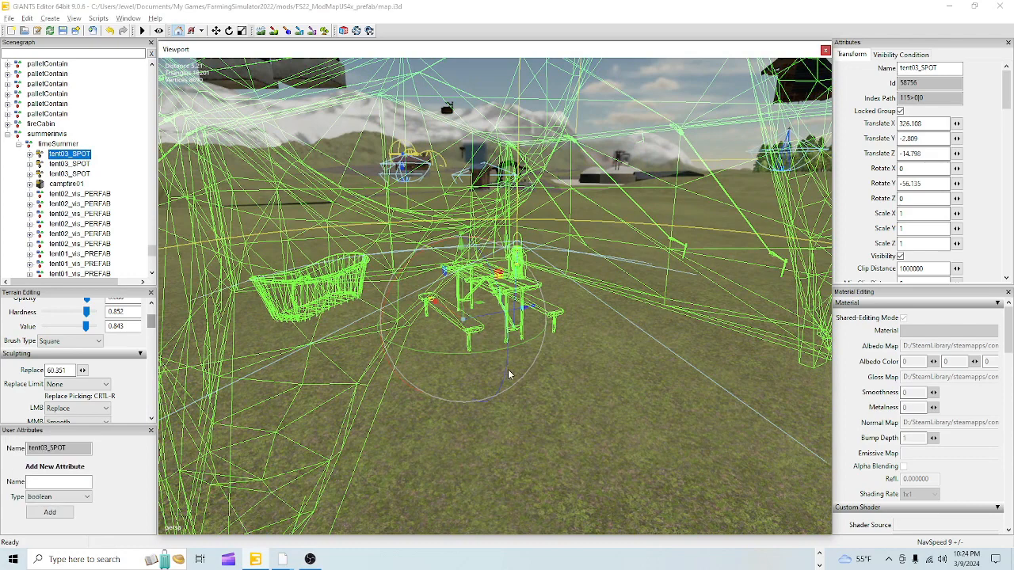
right_click_drag(259, 297, 141, 239, "alt")
scroll(71, 222, "down", 6)
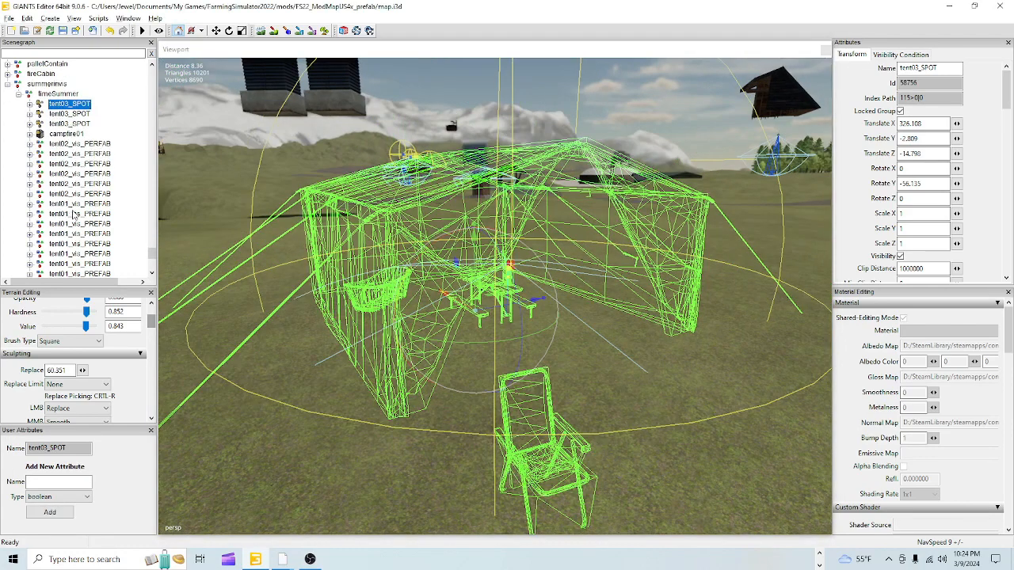
scroll(73, 248, "up", 5)
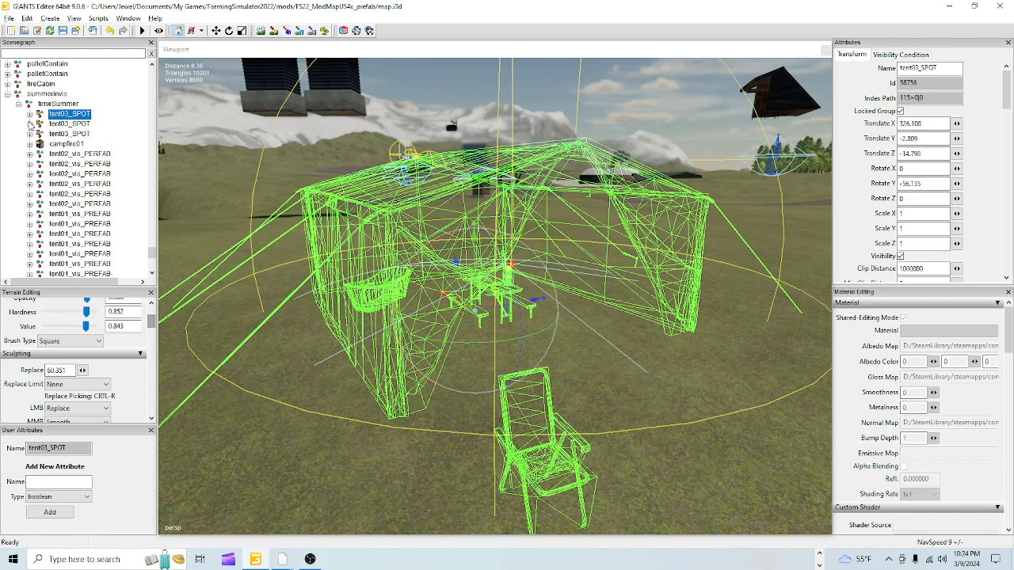
left_click(33, 115)
left_click(29, 114)
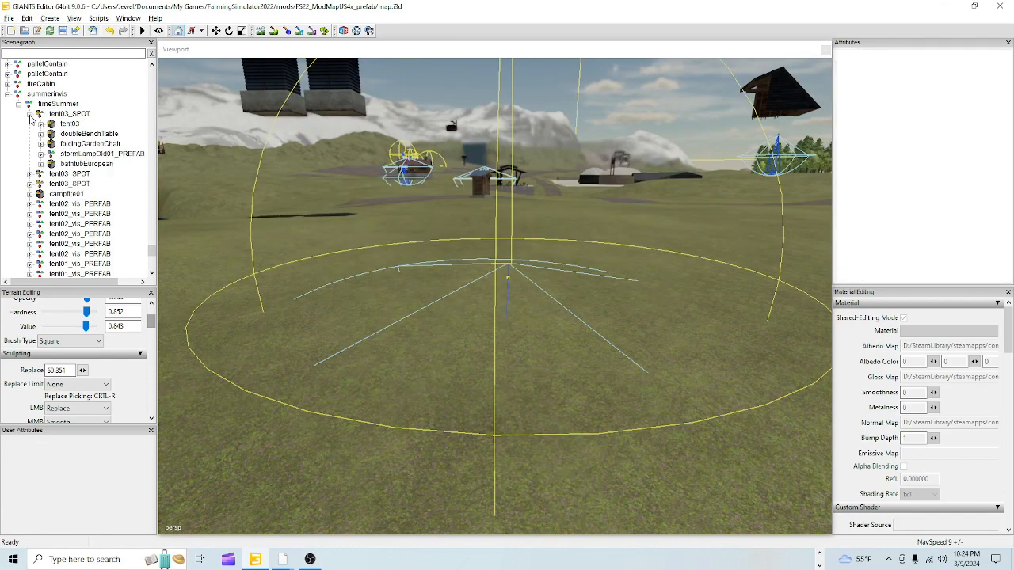
Step: Raise the doubleBenchTable to a Translate Y of about -0.039 and the foldingGardenChair to about -0.046
left_click(83, 134)
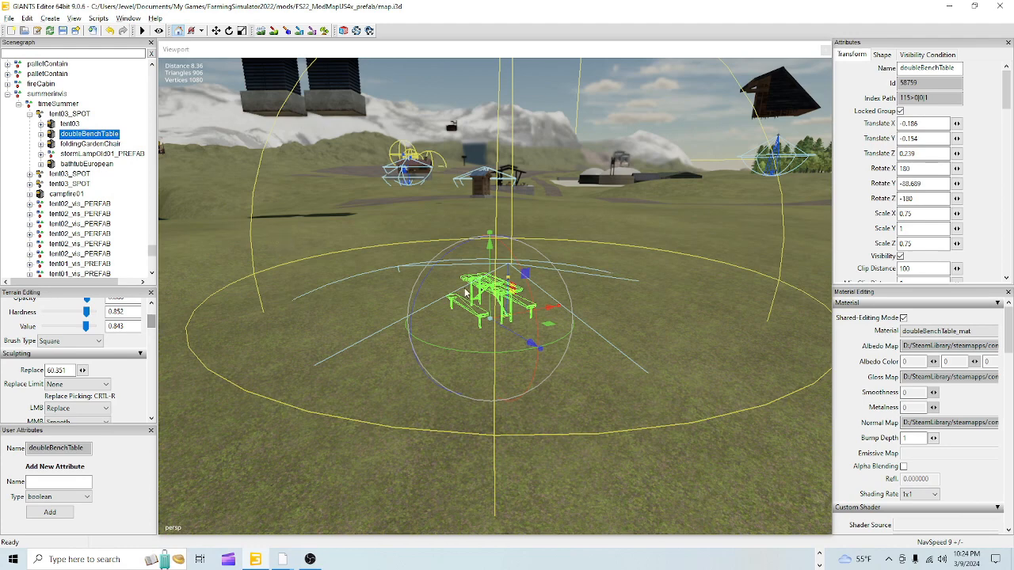
left_click_drag(488, 274, 493, 264)
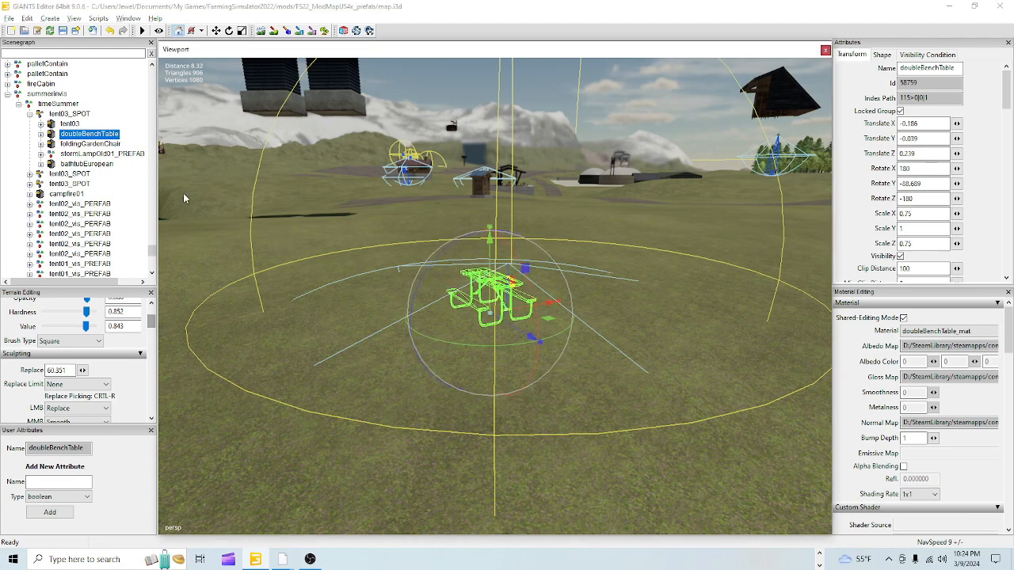
left_click(83, 144)
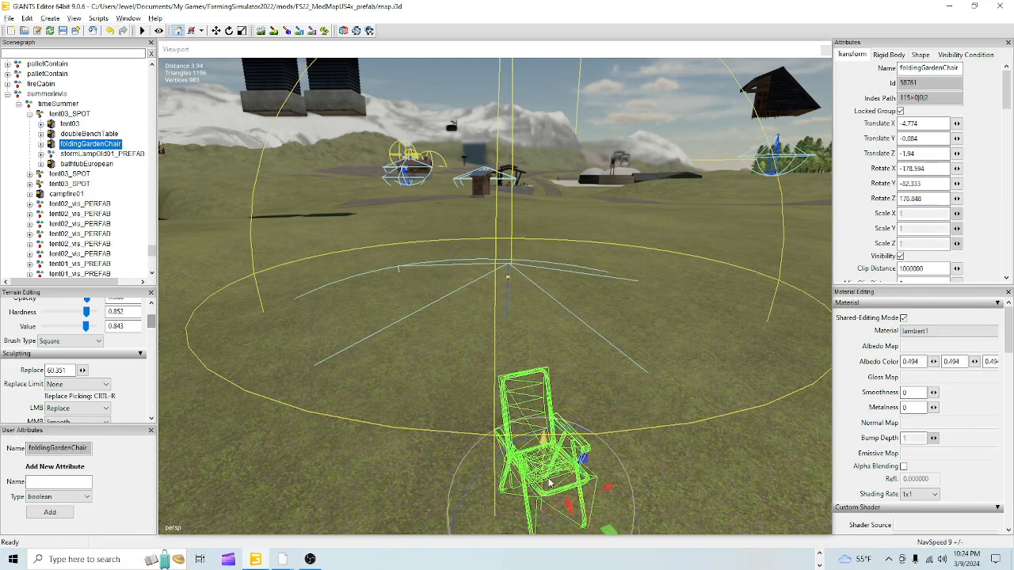
left_click_drag(543, 480, 540, 477)
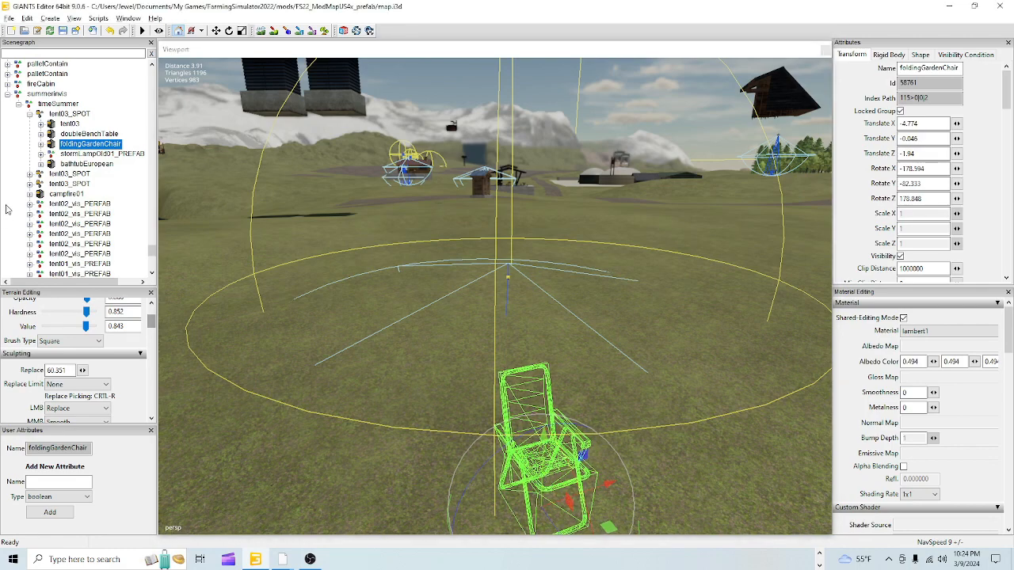
Step: Examine the storm lamp, bench table, chair and tent one by one to check the lamp's height against the table
left_click(81, 154)
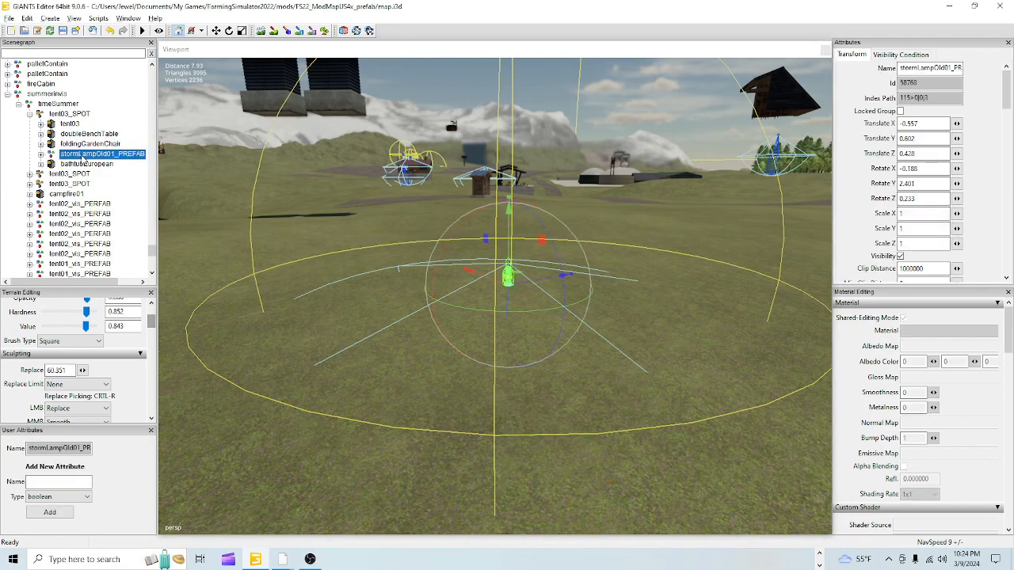
right_click_drag(478, 434, 489, 397, "alt")
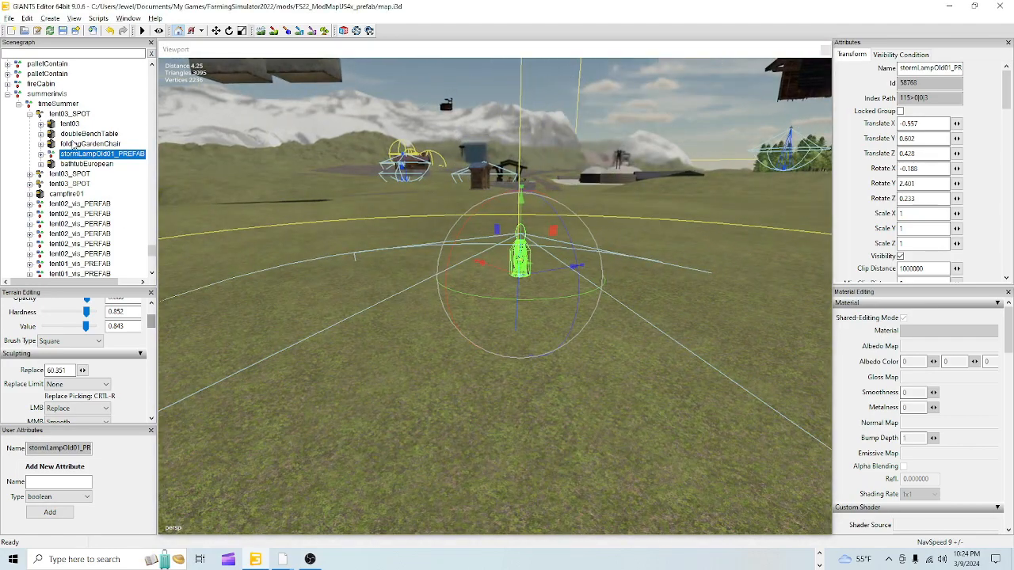
left_click(70, 124)
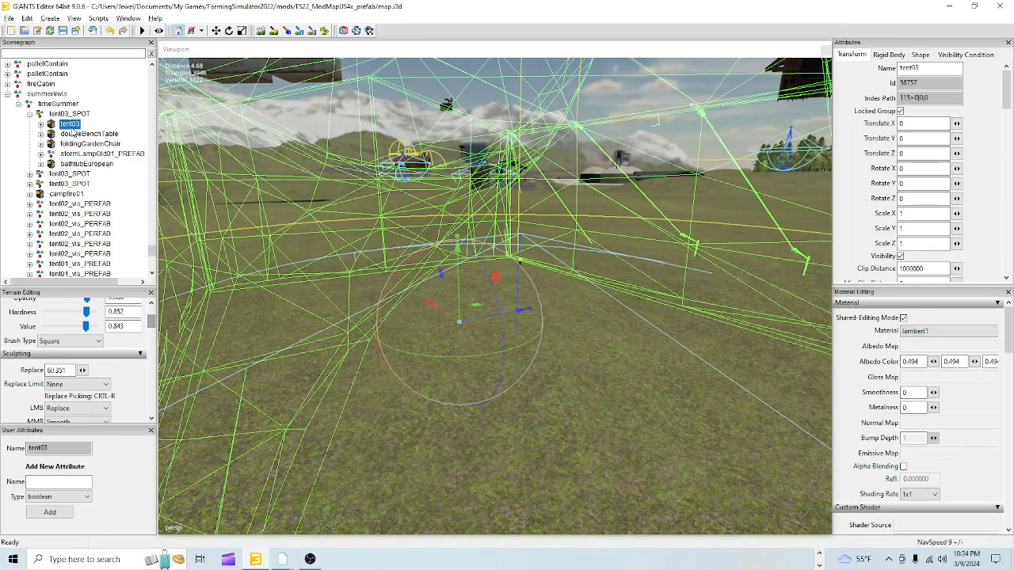
left_click(79, 134)
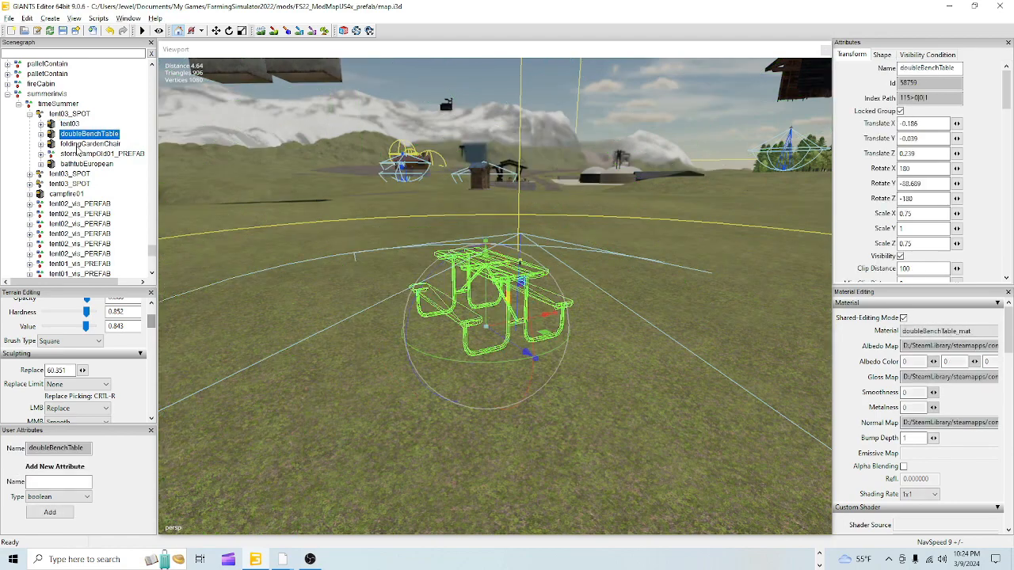
left_click(79, 144)
left_click(78, 153)
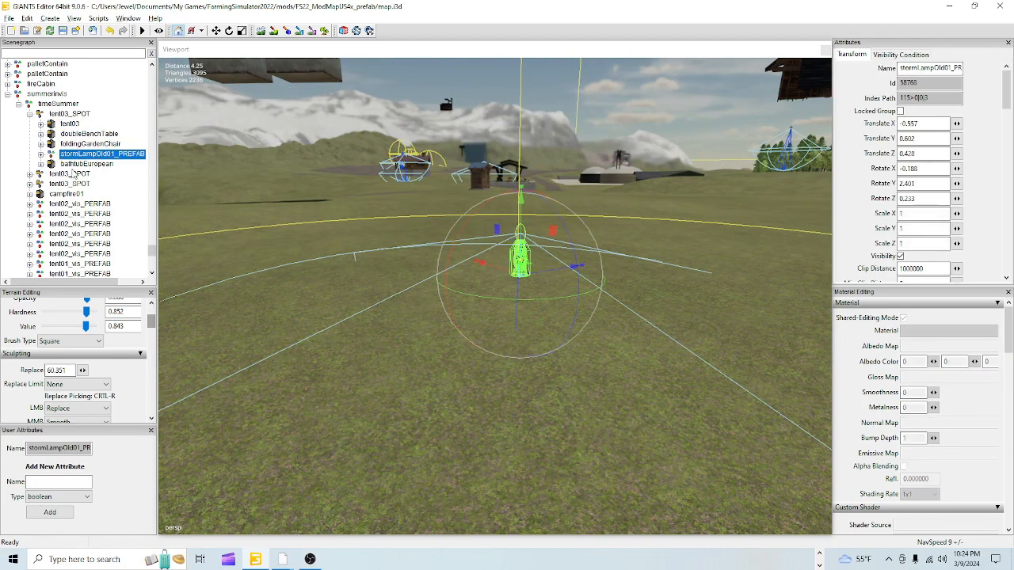
left_click(92, 135)
left_click_drag(331, 327, 489, 294, "alt")
scroll(325, 290, "up", 6)
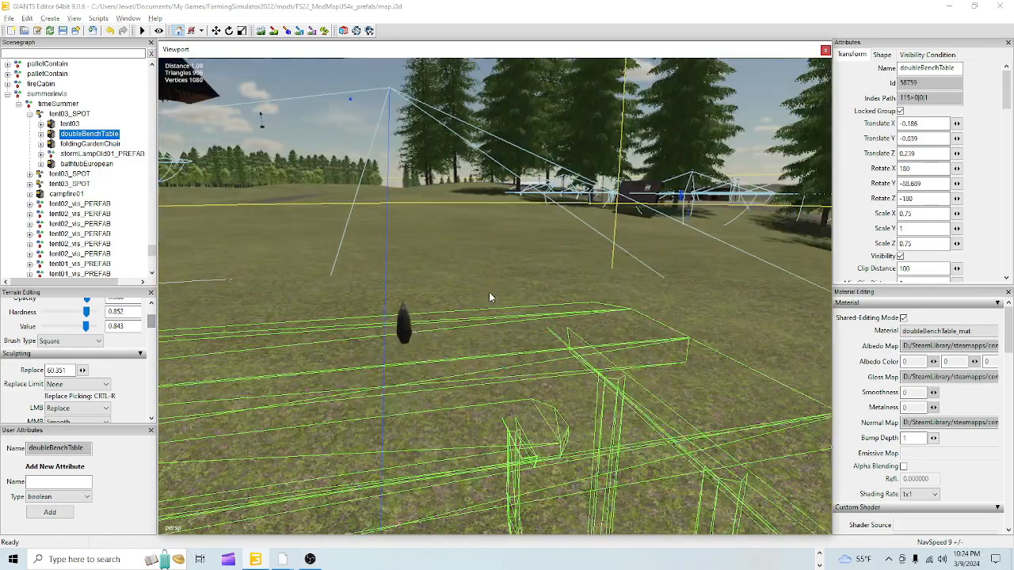
left_click(95, 155)
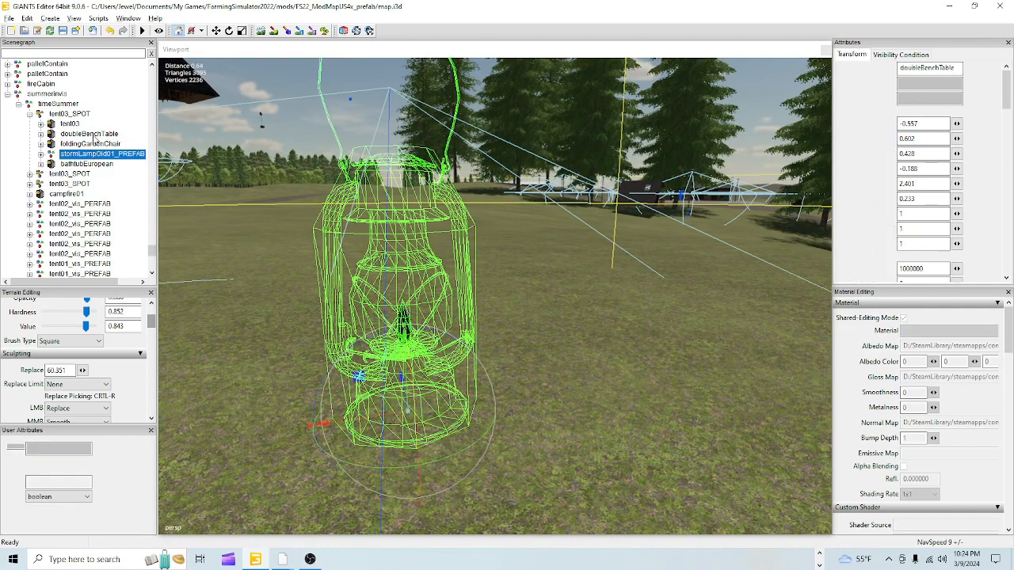
left_click(92, 135)
left_click(86, 156)
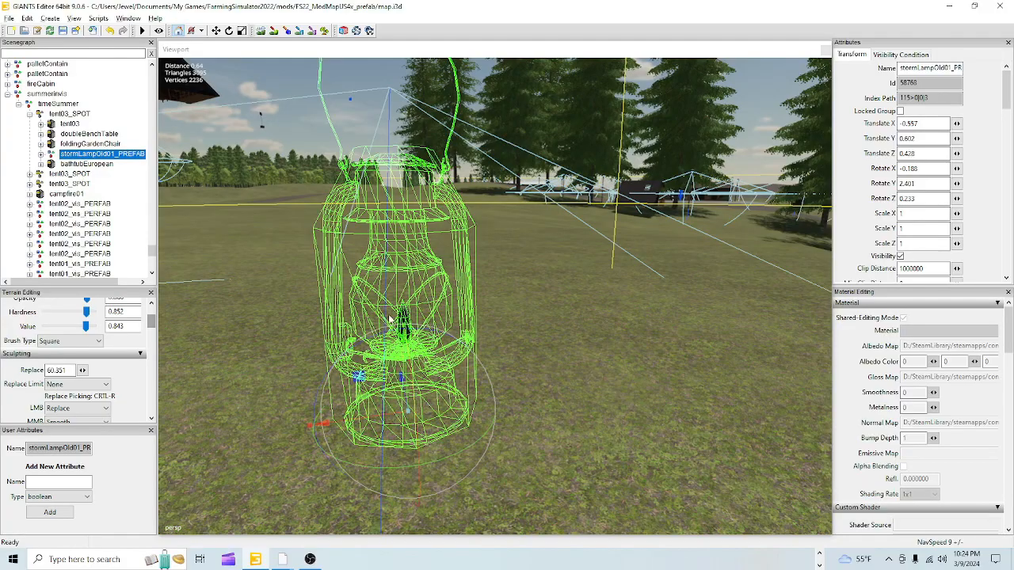
left_click_drag(458, 334, 288, 280, "alt")
scroll(459, 359, "up", 4)
scroll(266, 304, "down", 10)
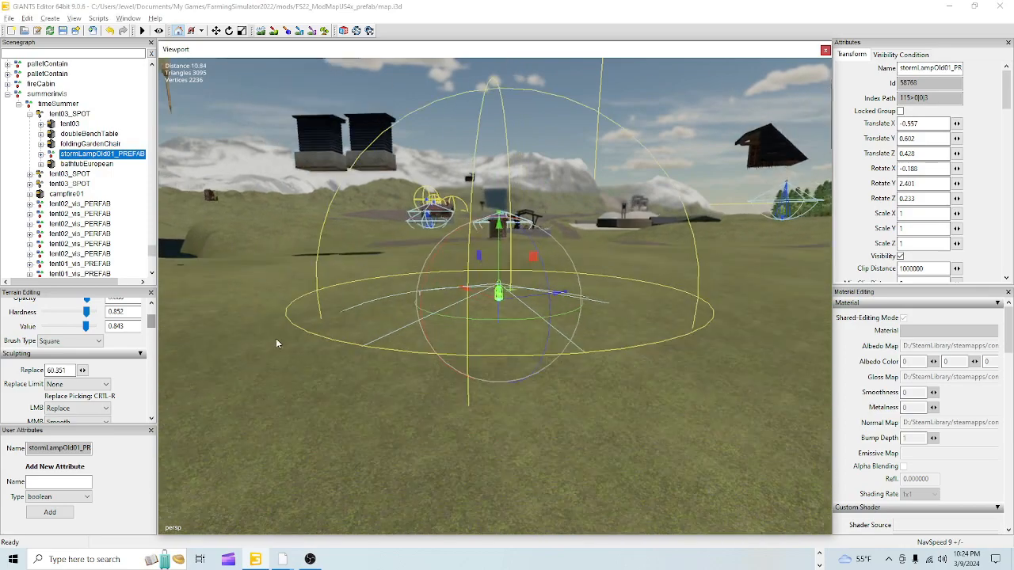
left_click_drag(276, 338, 364, 321, "alt")
scroll(364, 321, "down", 2)
Step: Raise the bathtubEuropean to a Translate Y of about -0.028 and check how it sits on the ground
left_click(108, 164)
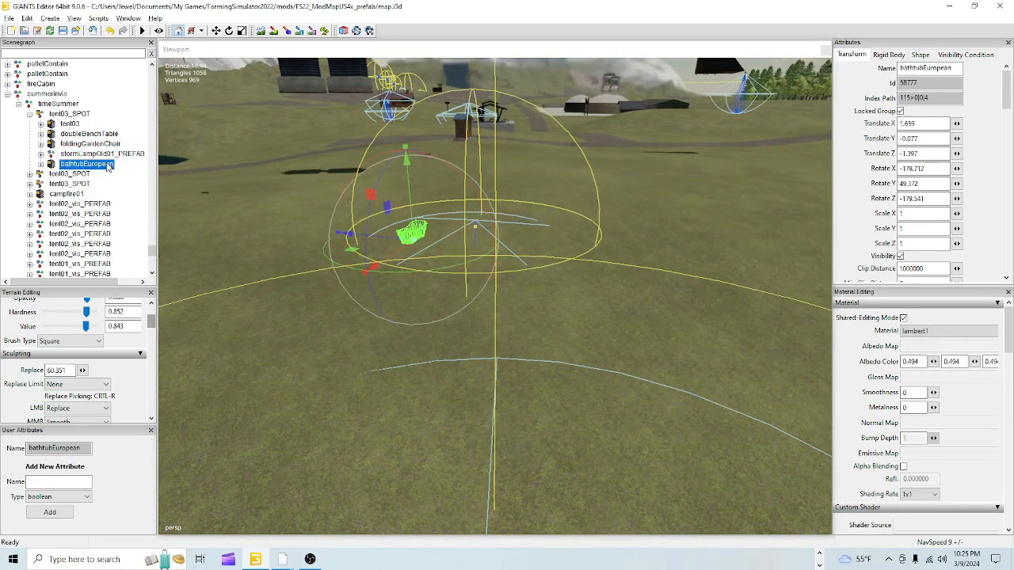
left_click_drag(405, 295, 422, 222, "alt")
scroll(422, 222, "up", 8)
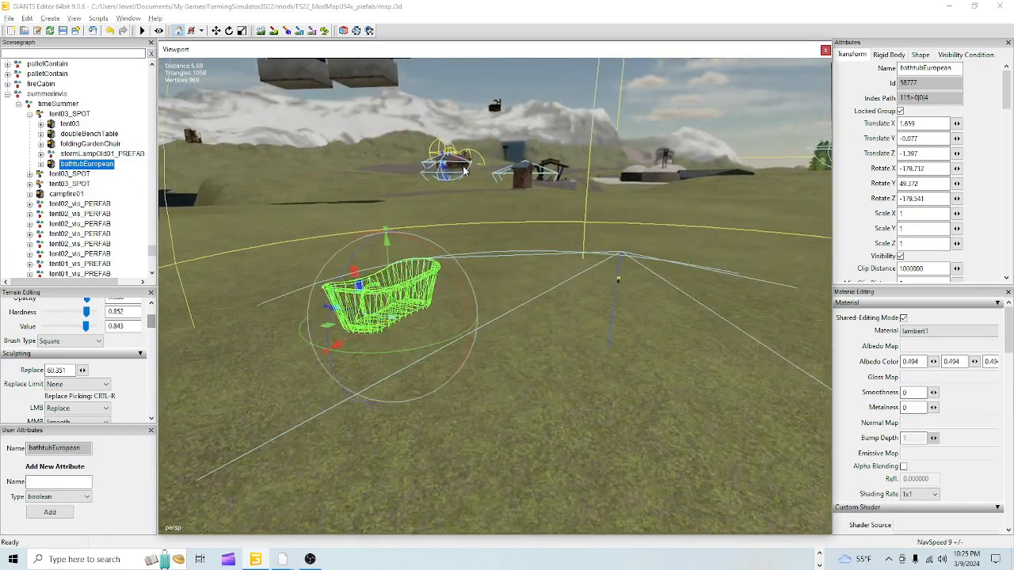
left_click_drag(359, 276, 357, 273)
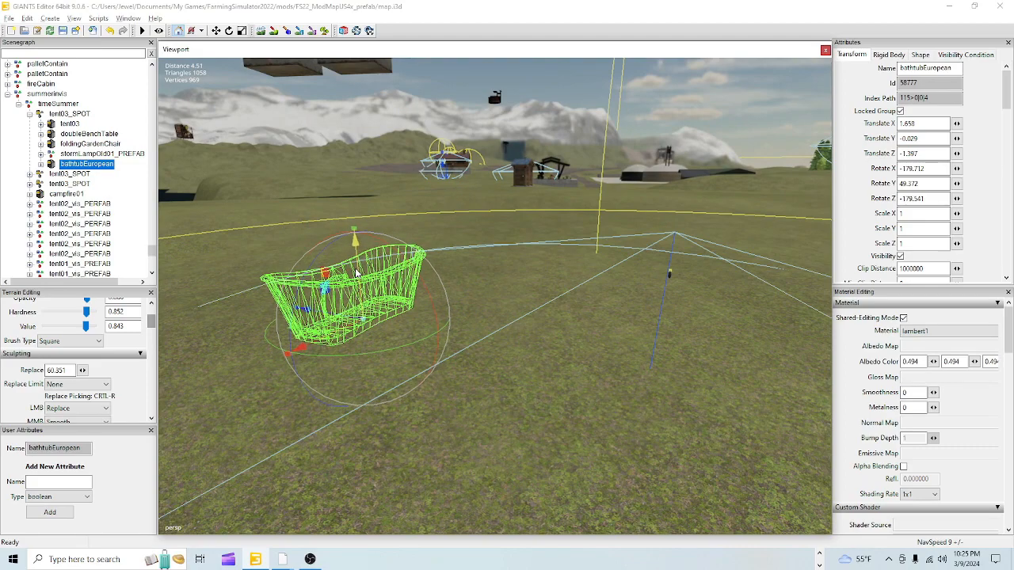
left_click_drag(431, 371, 394, 356, "alt")
scroll(395, 353, "up", 9)
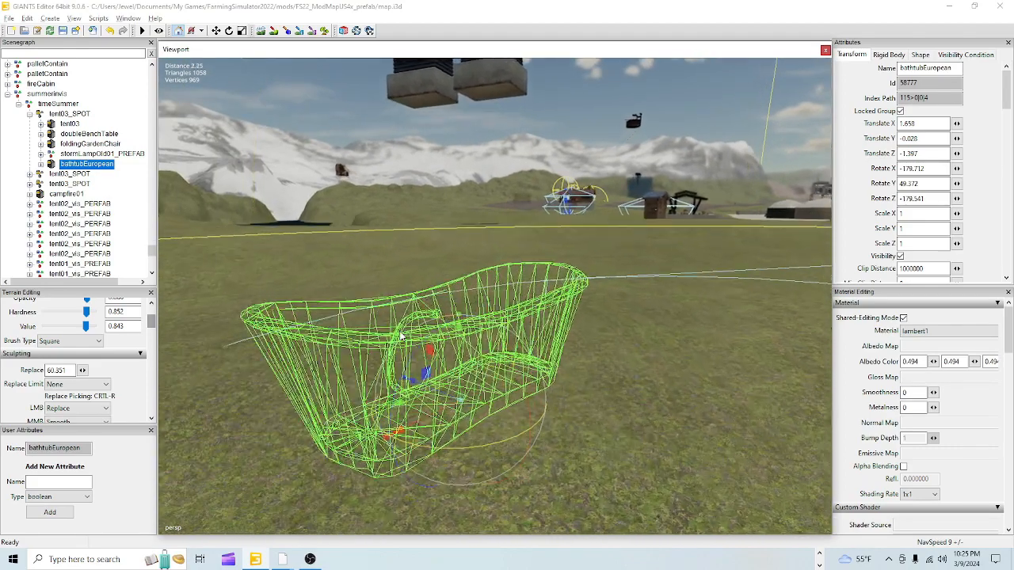
left_click_drag(404, 316, 489, 349, "alt")
scroll(532, 319, "down", 12)
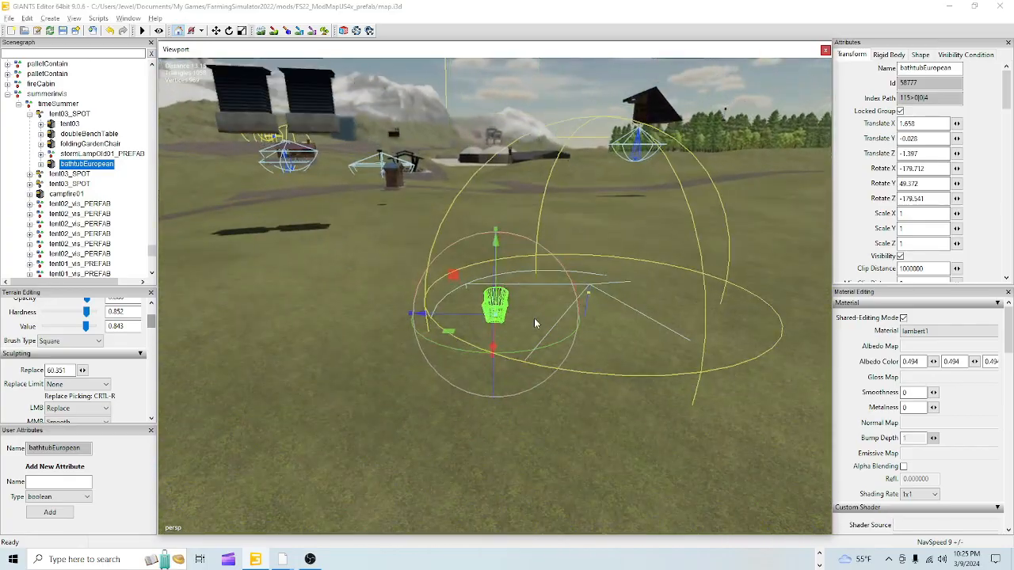
Step: Review the layout of the whole timeSummer group on the terrain and collapse the first tent03_SPOT group
left_click(69, 105)
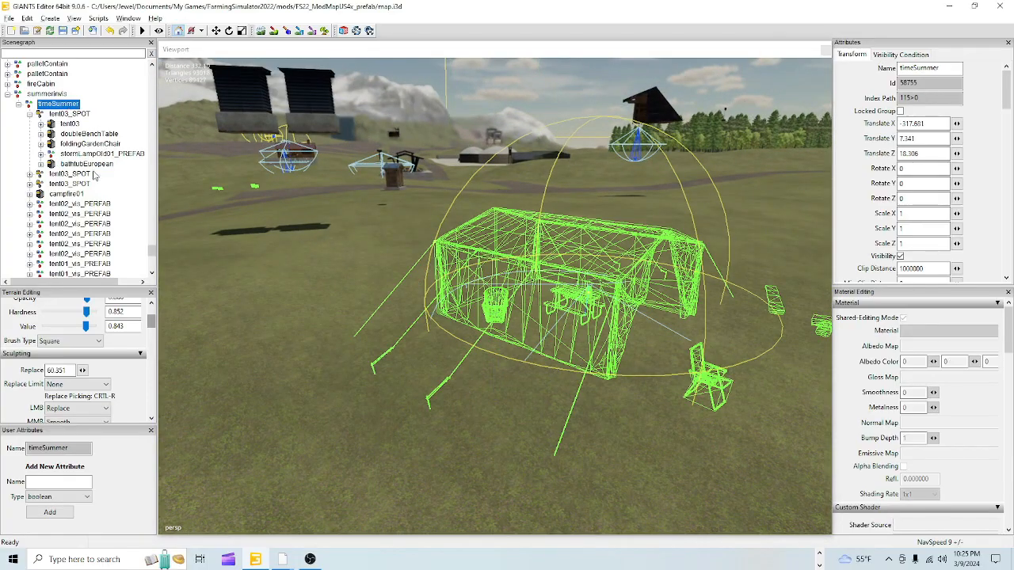
left_click_drag(442, 362, 475, 363, "alt")
scroll(507, 364, "up", 5)
scroll(509, 323, "down", 3)
scroll(581, 287, "up", 5)
scroll(412, 346, "down", 5)
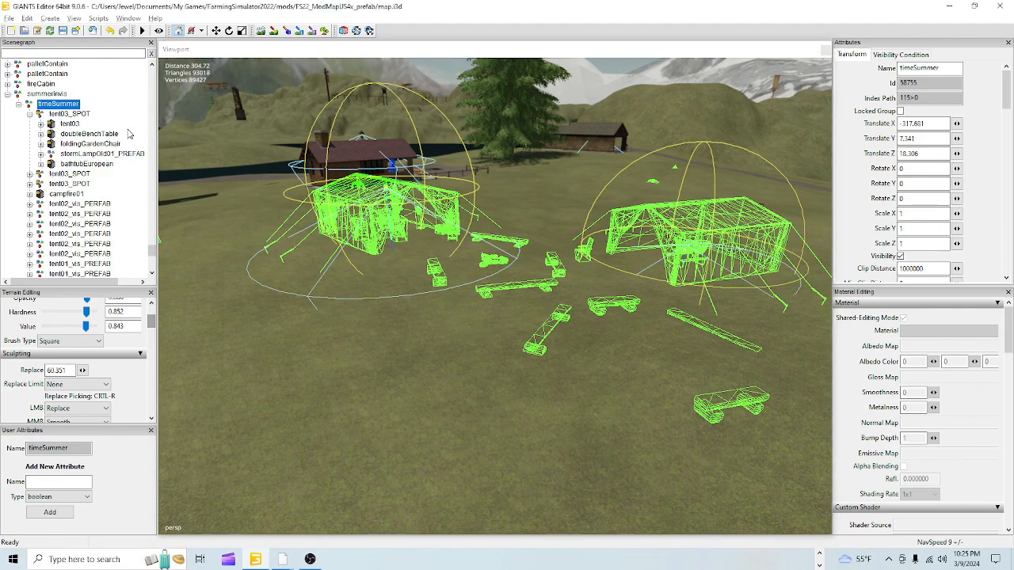
left_click(18, 105)
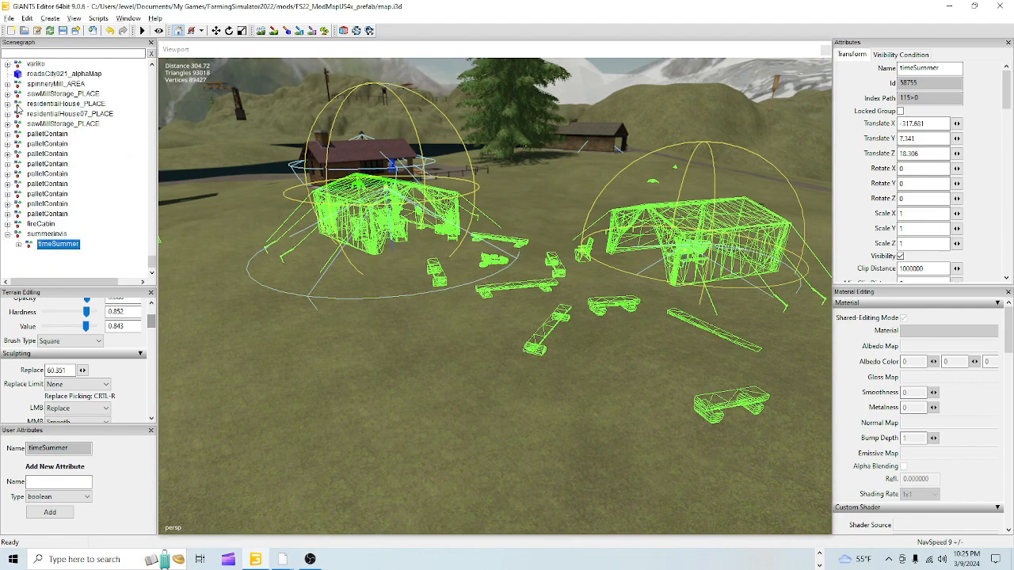
left_click(24, 250)
left_click(19, 245)
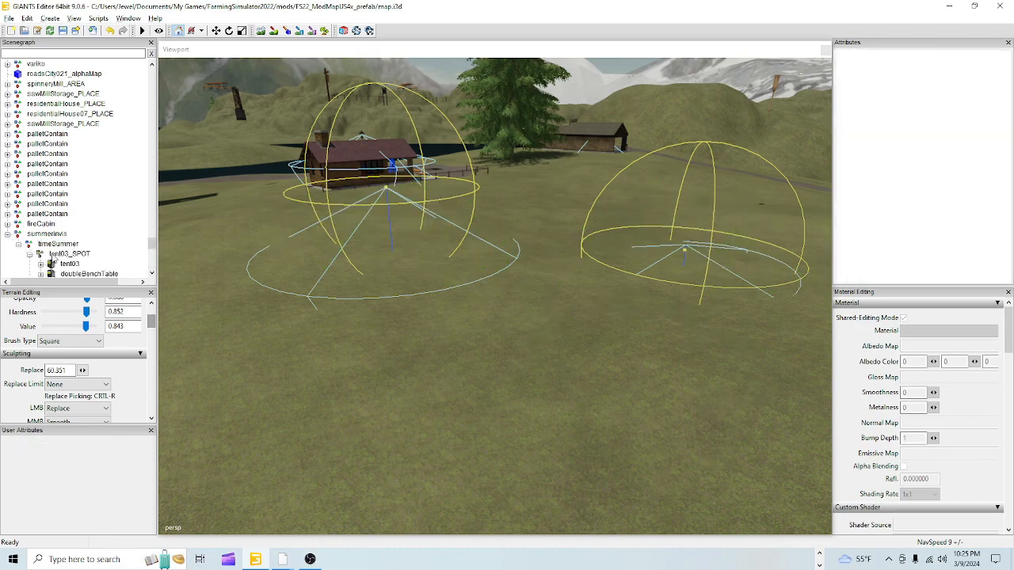
scroll(56, 259, "down", 2)
left_click(29, 195)
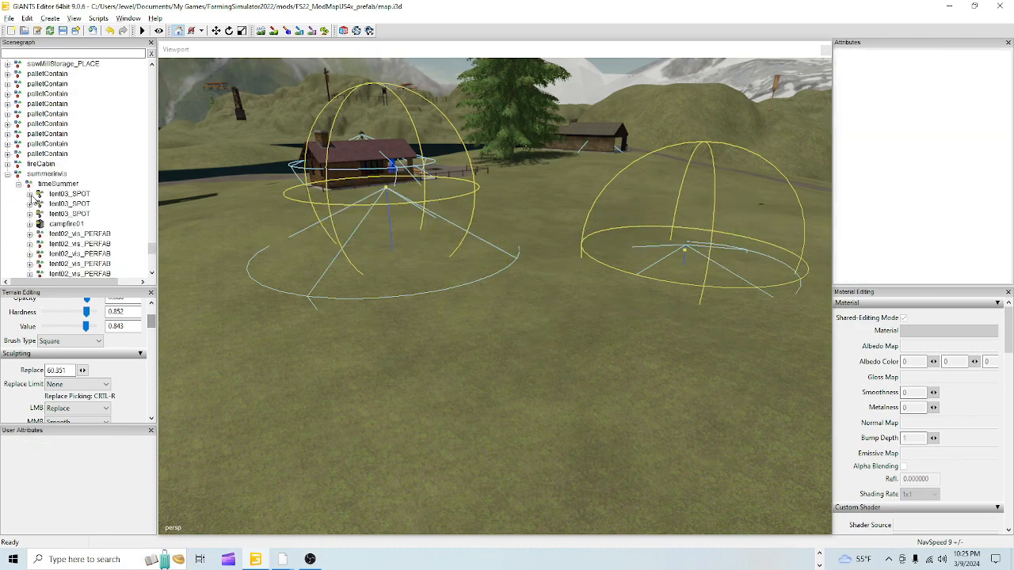
Step: Relocate the second tent03_SPOT onto the open ground near the first tent, at Translate X 306.513, Y -3.683 and Z -12.275
left_click(76, 203)
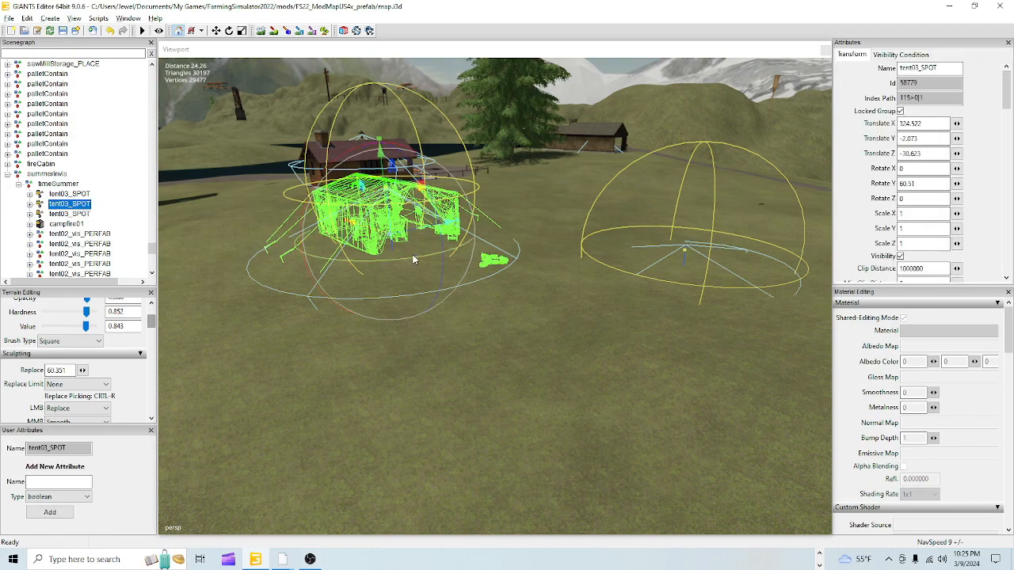
left_click_drag(559, 319, 452, 367, "alt")
scroll(579, 351, "down", 3)
scroll(589, 291, "up", 5)
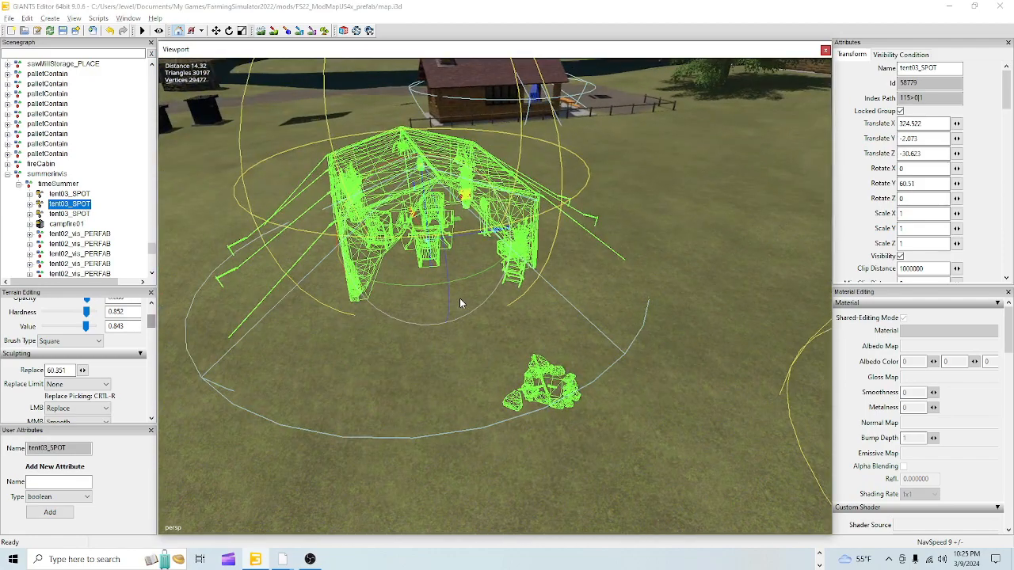
left_click_drag(408, 339, 437, 367, "alt")
scroll(602, 346, "down", 5)
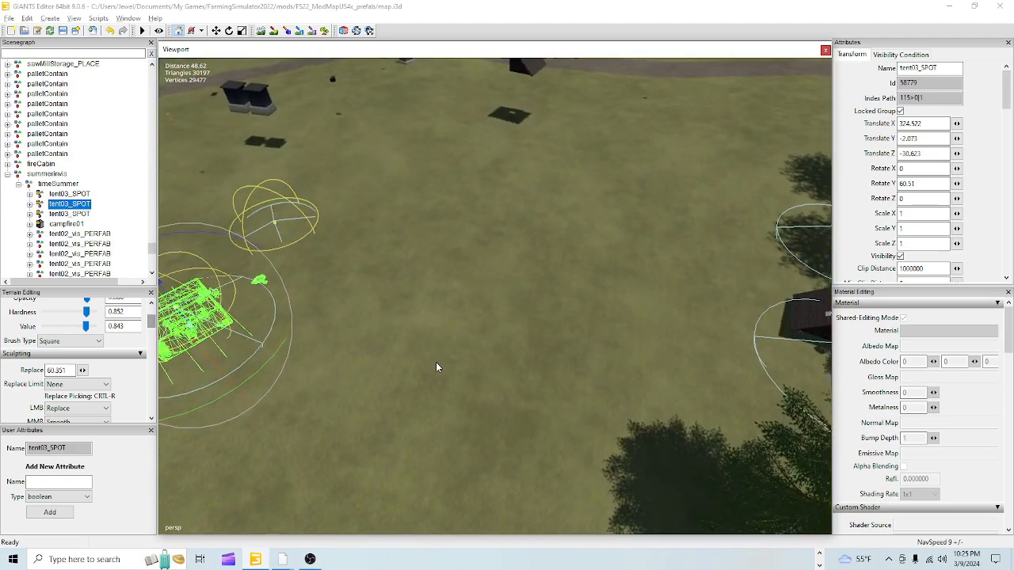
left_click(405, 308)
left_click(435, 241)
key("ctrl+b")
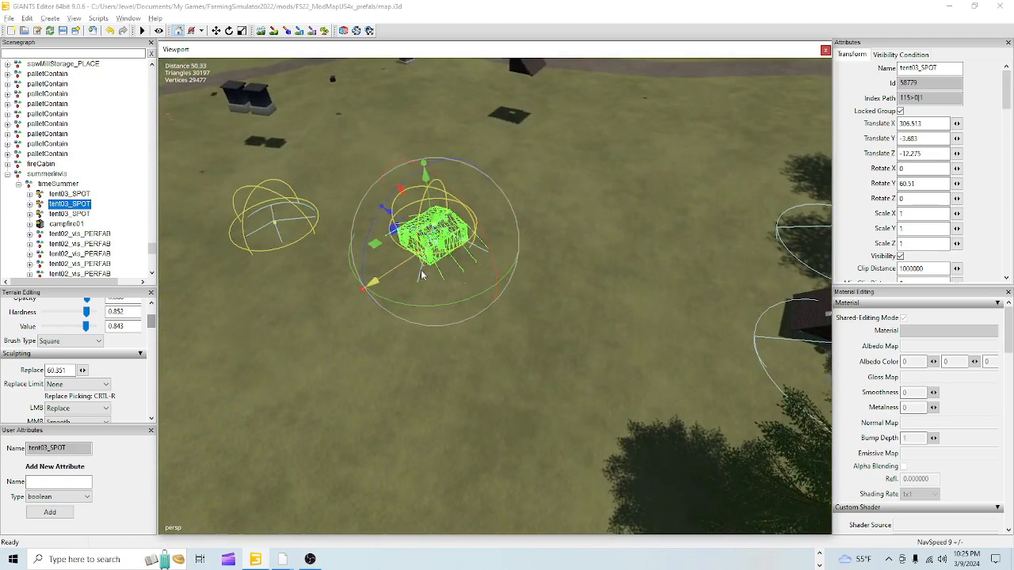
Step: Turn the second tent03_SPOT around its vertical axis to a Rotate Y of about -82.5
left_click_drag(465, 353, 398, 340, "alt")
scroll(380, 317, "down", 10)
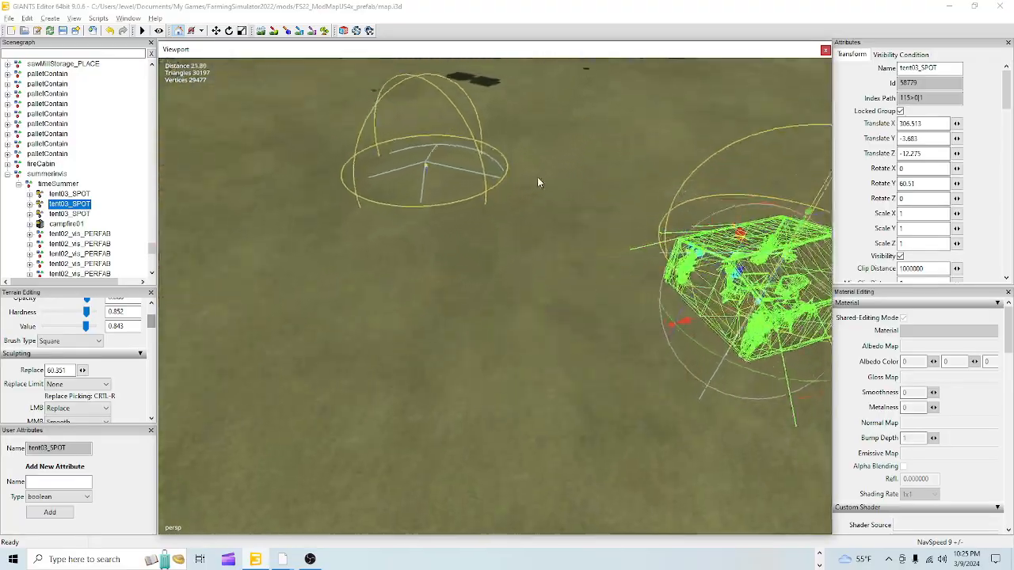
left_click_drag(382, 301, 477, 382, "alt")
scroll(428, 348, "down", 4)
scroll(428, 348, "up", 5)
right_click_drag(477, 381, 430, 430, "alt")
left_click_drag(430, 430, 477, 439, "alt")
right_click_drag(477, 439, 491, 349, "alt")
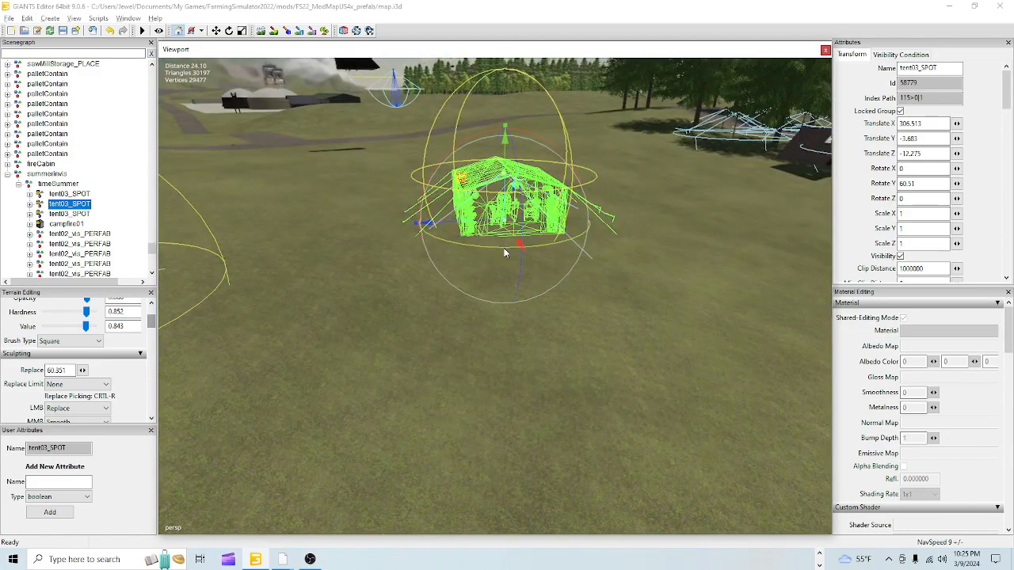
left_click_drag(504, 251, 465, 194)
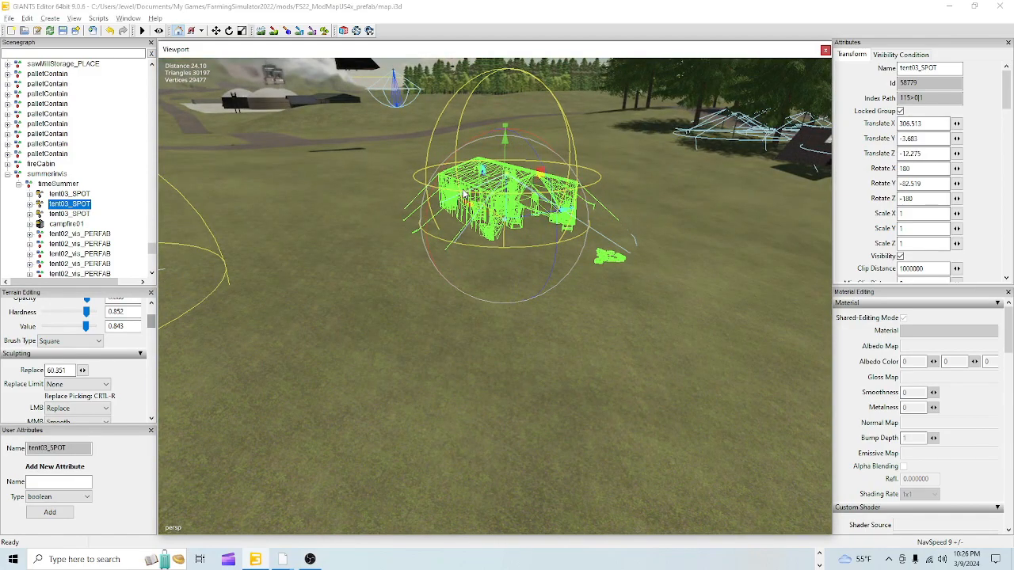
Step: Pick the terrain height at the second tent as the sculpting Replace value, 59.454, and level the ground beneath the tent
left_click_drag(463, 337, 379, 312, "alt")
right_click_drag(379, 312, 435, 411, "alt")
left_click_drag(435, 411, 484, 421, "alt")
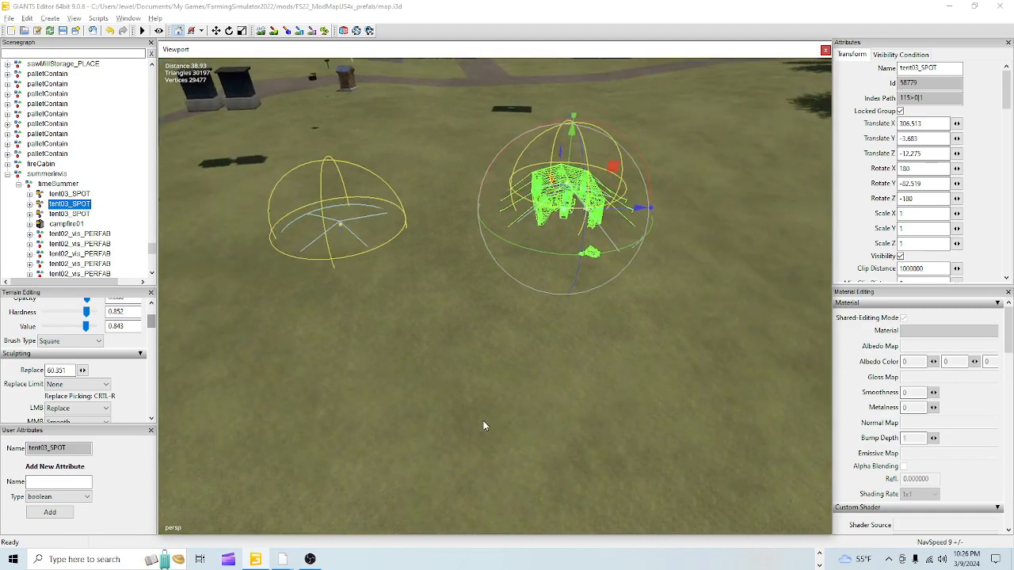
left_click(60, 194)
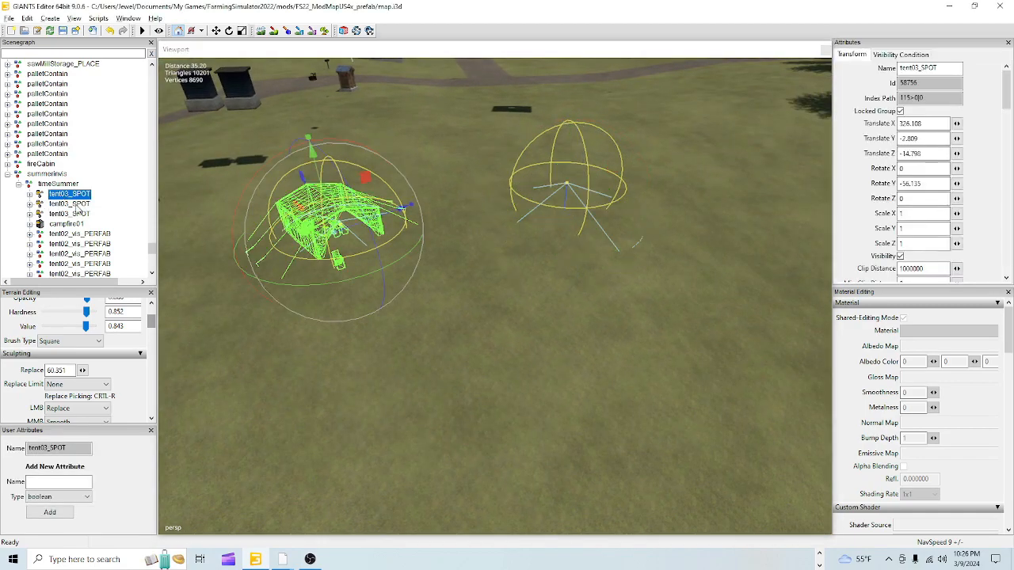
left_click(79, 204)
left_click_drag(507, 395, 534, 322, "alt")
right_click_drag(446, 417, 403, 453, "alt")
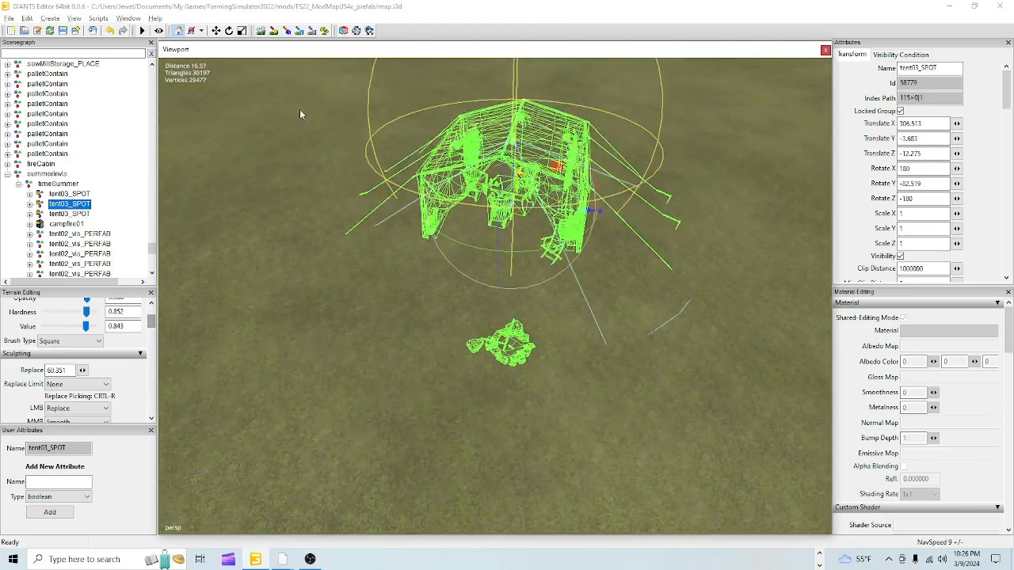
left_click(265, 36)
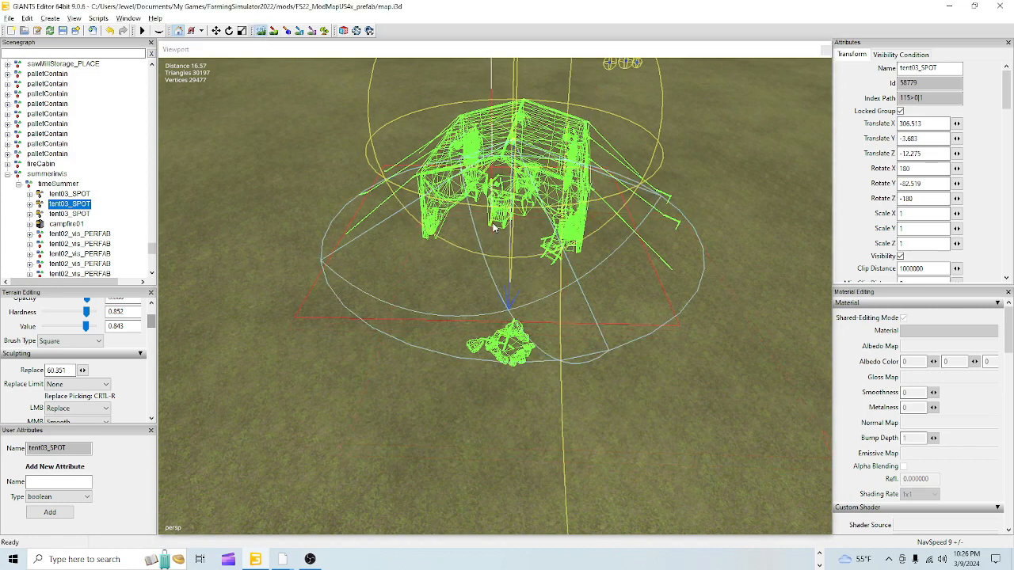
right_click(503, 193, "ctrl")
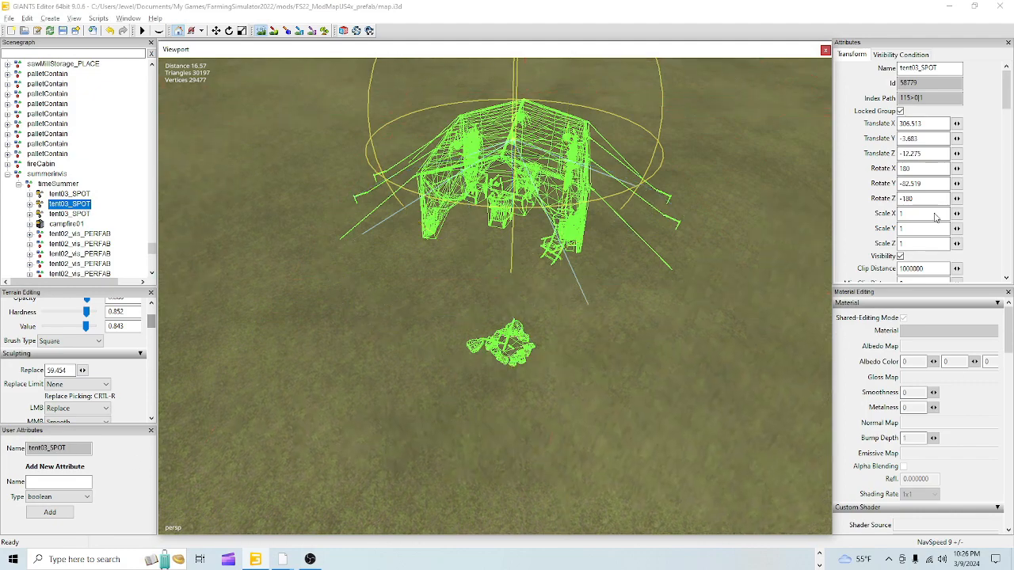
Step: Leave terrain sculpting and examine from all sides how the second tent, its furniture and plants meet the leveled ground
left_click(264, 32)
scroll(531, 457, "up", 8)
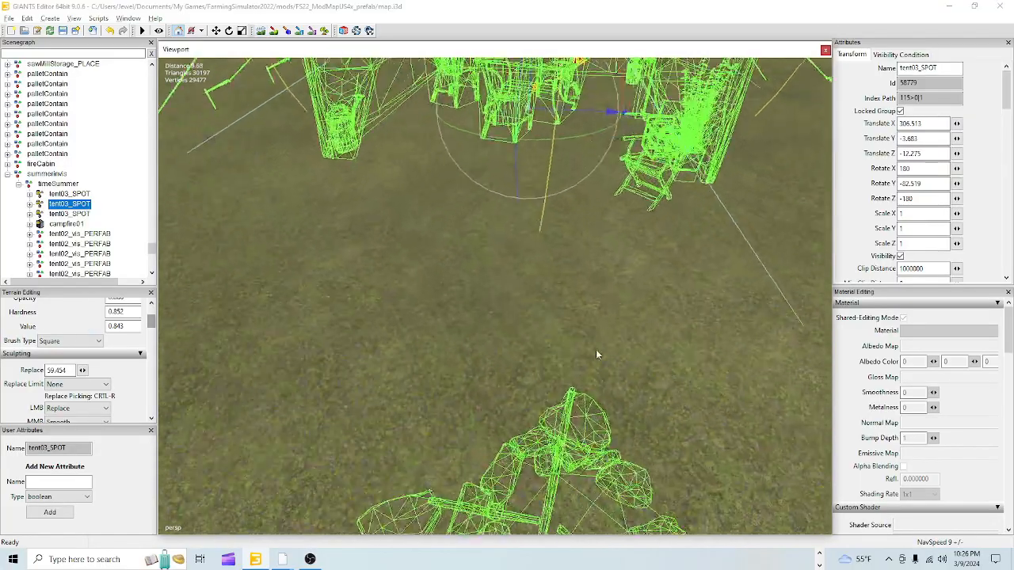
left_click_drag(507, 439, 481, 391, "alt")
scroll(454, 410, "up", 4)
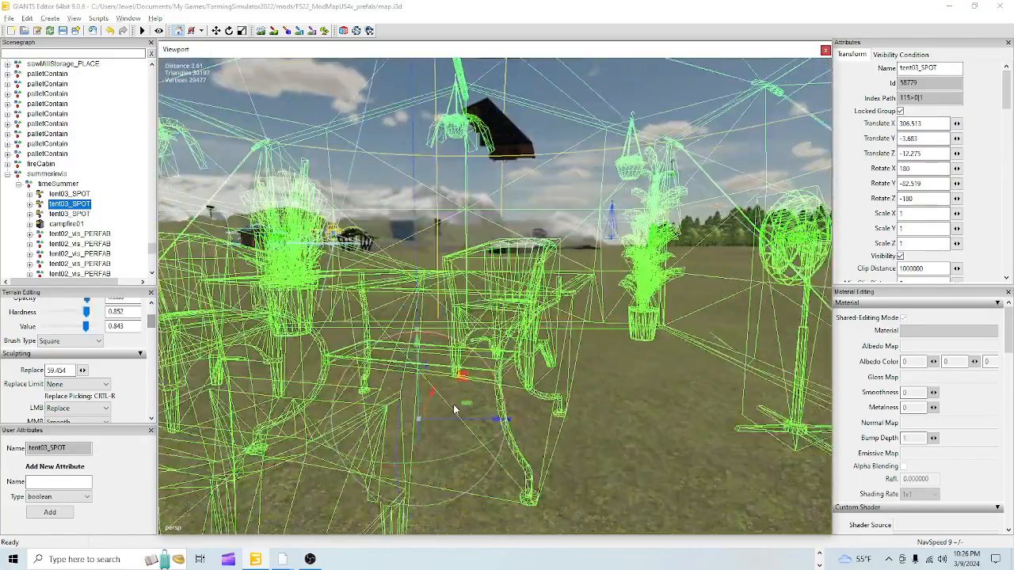
scroll(543, 421, "down", 4)
scroll(543, 413, "up", 4)
scroll(567, 405, "up", 4)
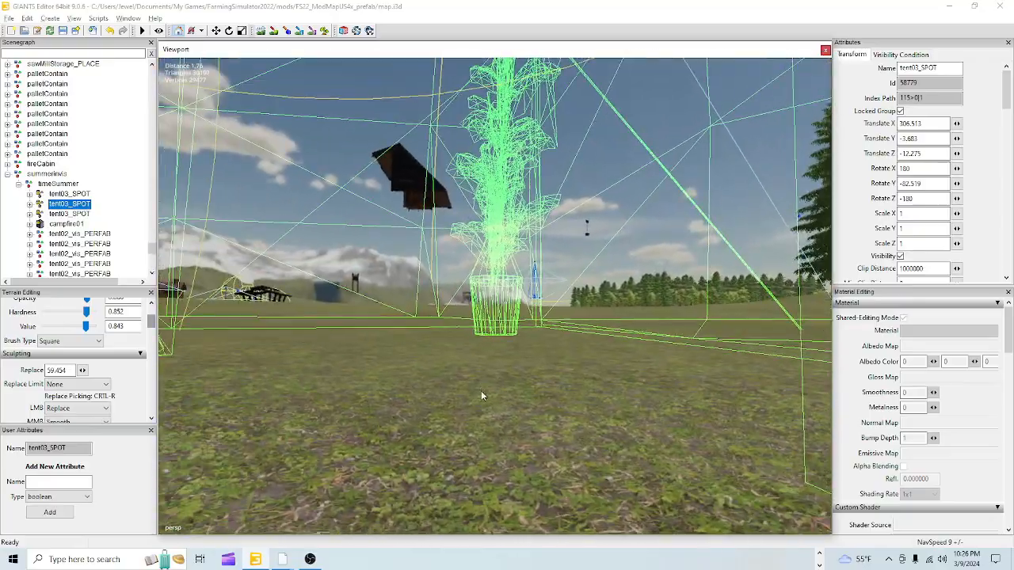
mouse_move(481, 391)
right_mouse_down("alt")
mouse_move(492, 376)
mouse_move(477, 400)
mouse_move(482, 391)
right_mouse_up("alt")
left_click_drag(481, 391, 340, 331, "alt")
scroll(508, 362, "up", 3)
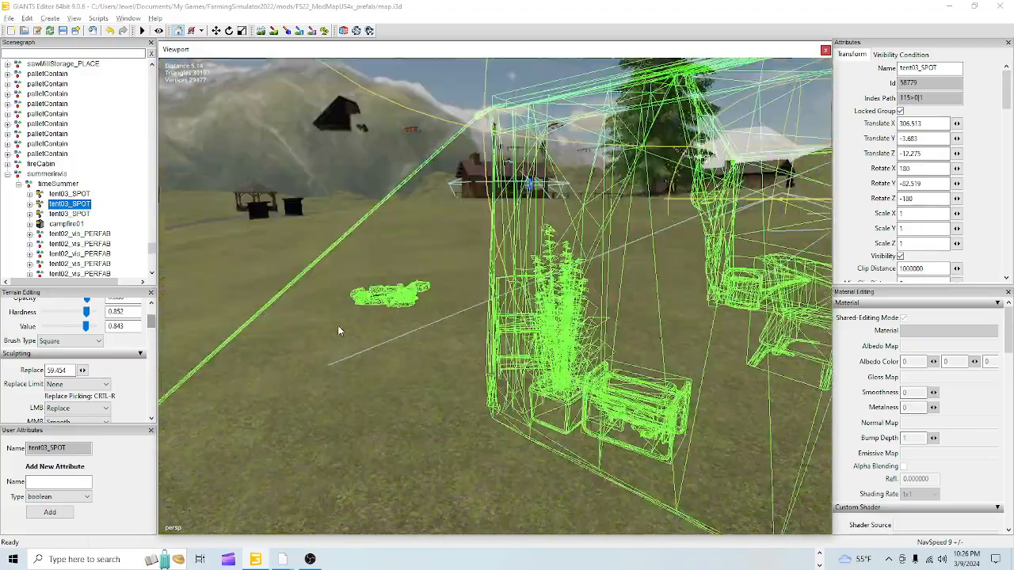
scroll(424, 306, "up", 4)
left_click_drag(412, 337, 471, 363, "alt")
scroll(471, 364, "down", 4)
left_click_drag(594, 393, 480, 425, "alt")
scroll(436, 419, "up", 2)
scroll(489, 381, "up", 5)
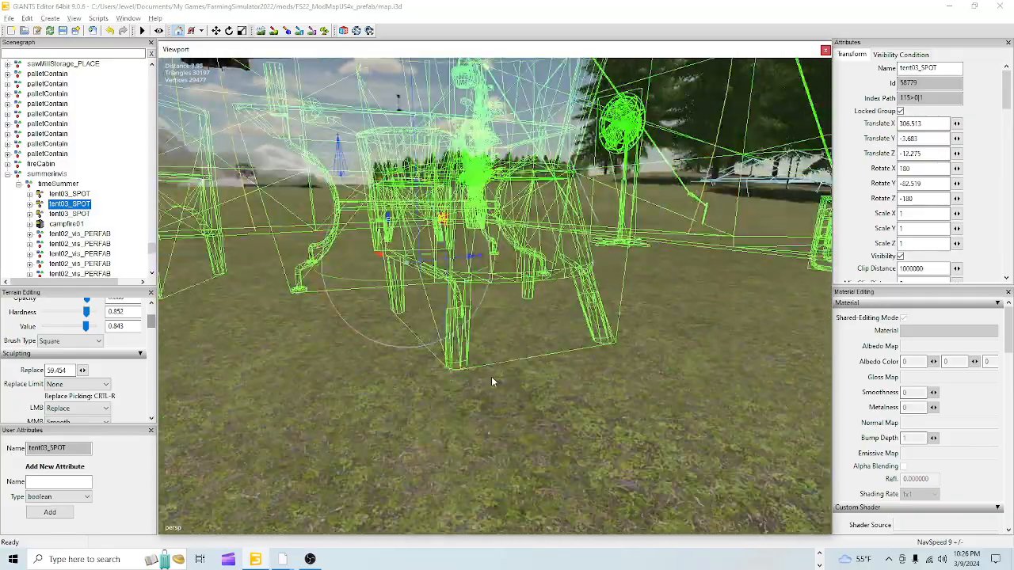
left_click_drag(491, 376, 474, 395, "alt")
scroll(459, 415, "down", 6)
scroll(440, 453, "down", 1)
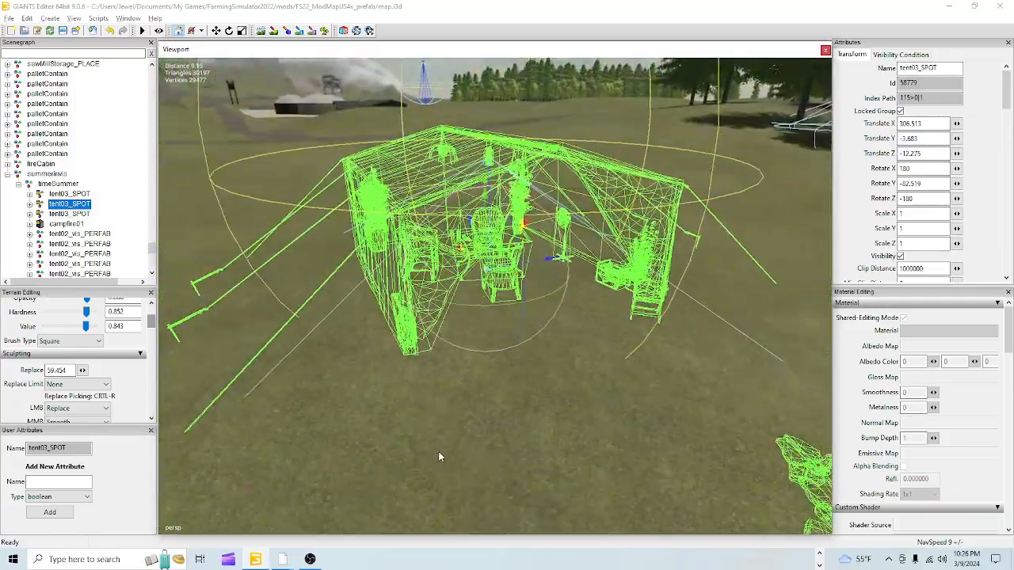
Step: Expand the second tent03_SPOT group and lower its tent03 object to Translate Y -0.073, checking the guy-rope stakes against the ground
left_click(30, 205)
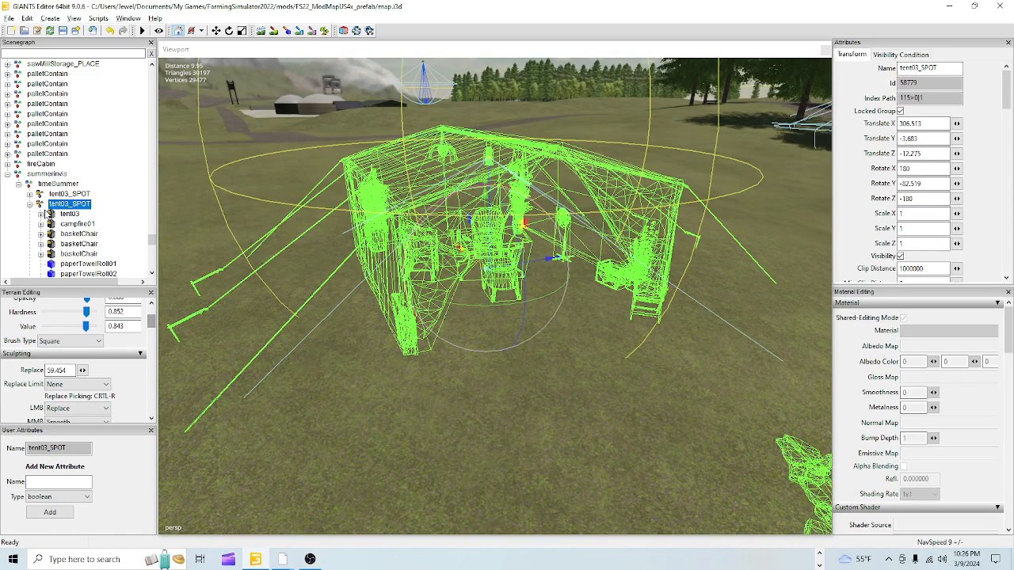
left_click(71, 215)
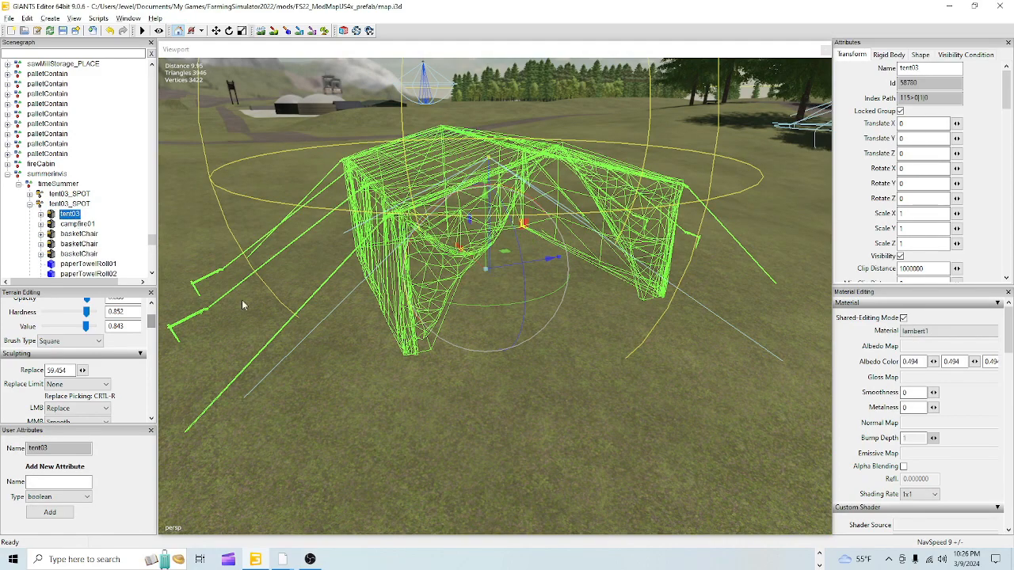
left_click_drag(242, 304, 296, 303, "alt")
scroll(427, 292, "up", 5)
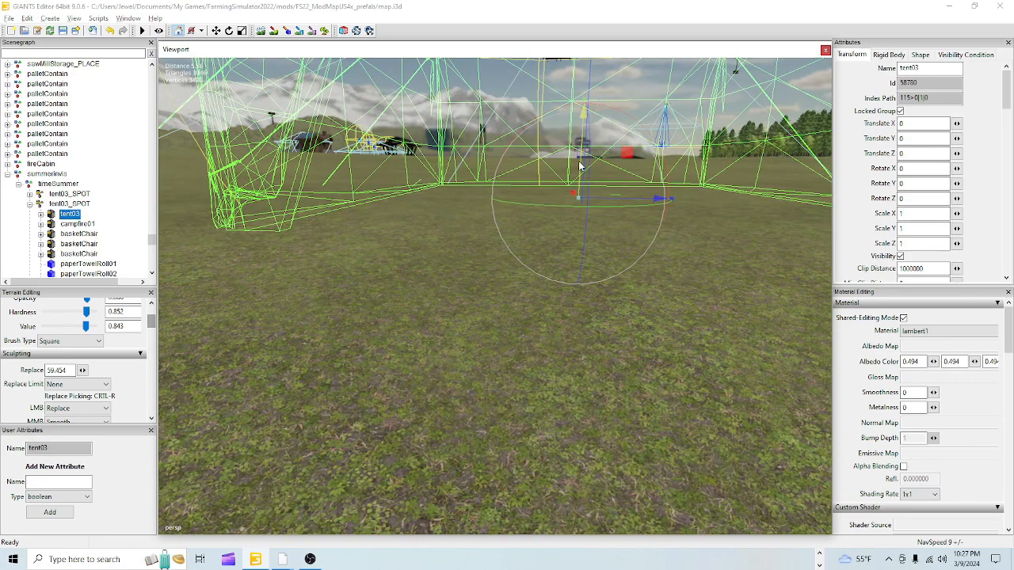
left_click_drag(580, 167, 576, 169)
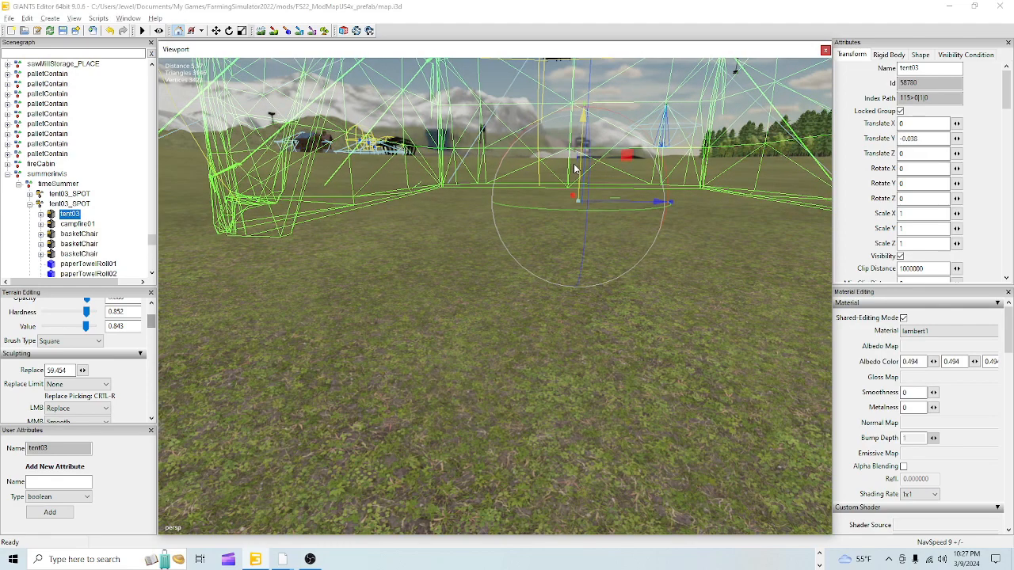
left_click_drag(499, 324, 326, 261, "alt")
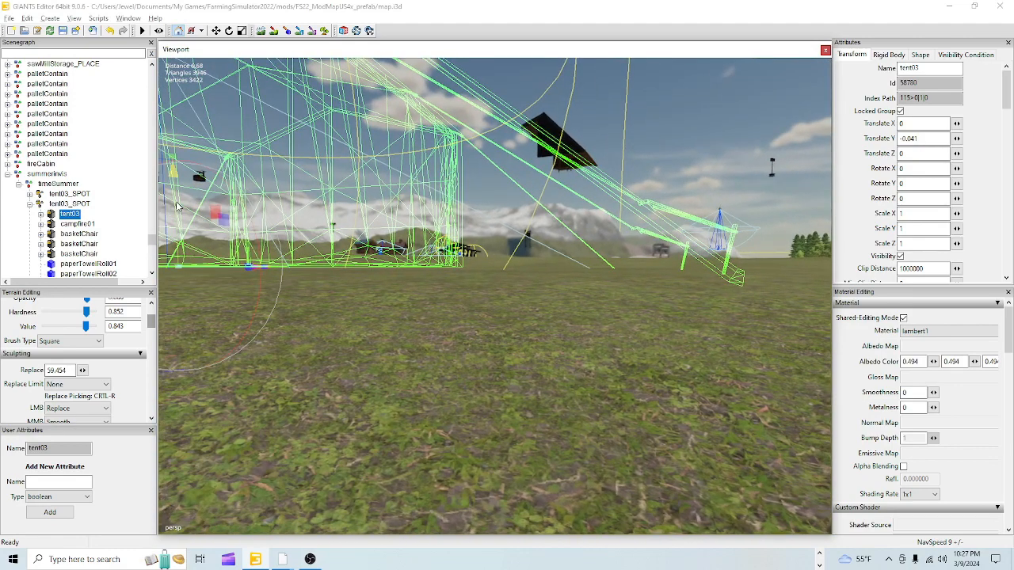
left_click_drag(177, 202, 176, 209)
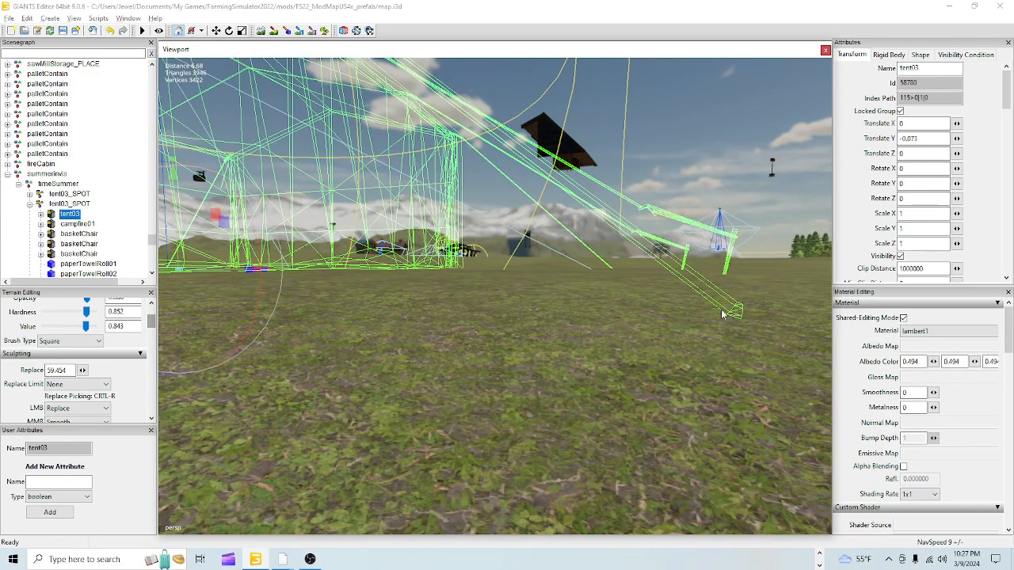
left_click_drag(646, 341, 630, 369, "alt")
scroll(626, 373, "down", 4)
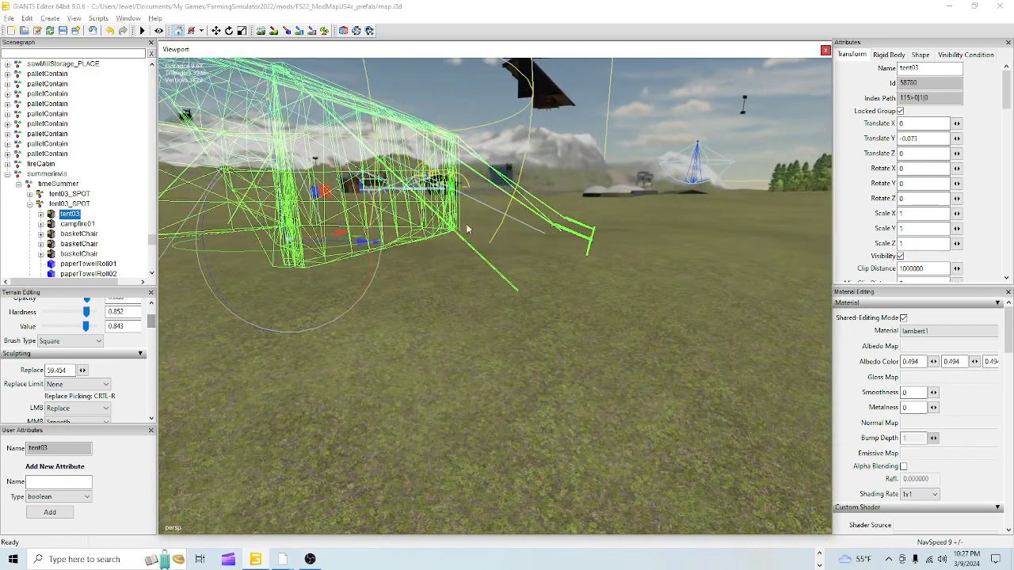
Step: Review the ground around the second tent and lower its tent03 object slightly further into the terrain
left_click(260, 32)
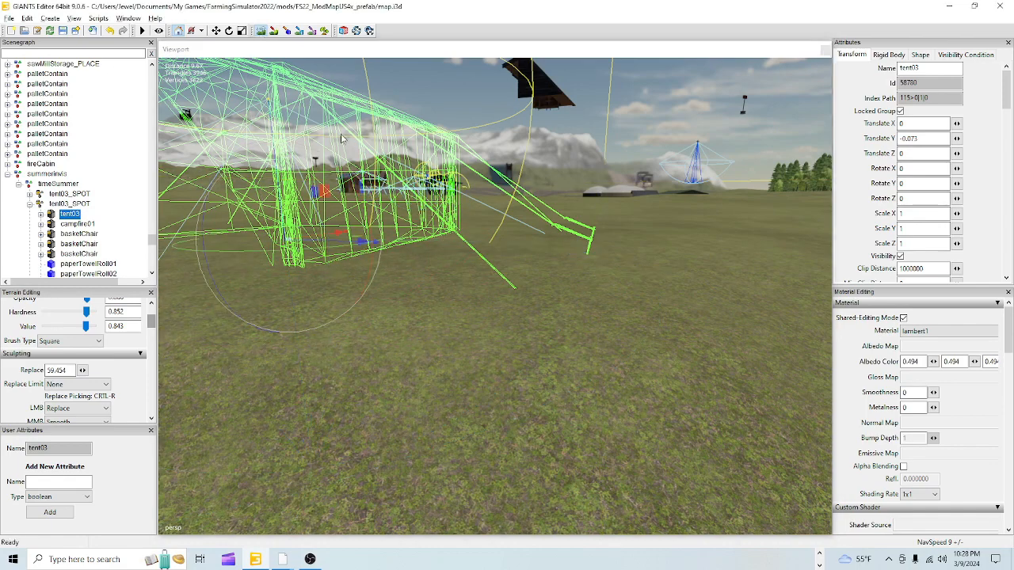
key("f")
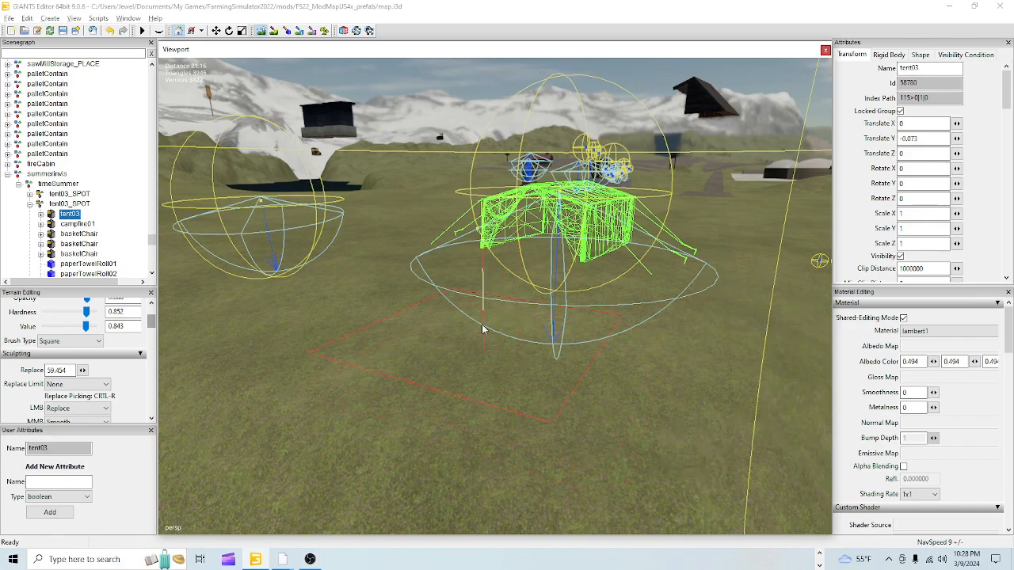
left_click(260, 32)
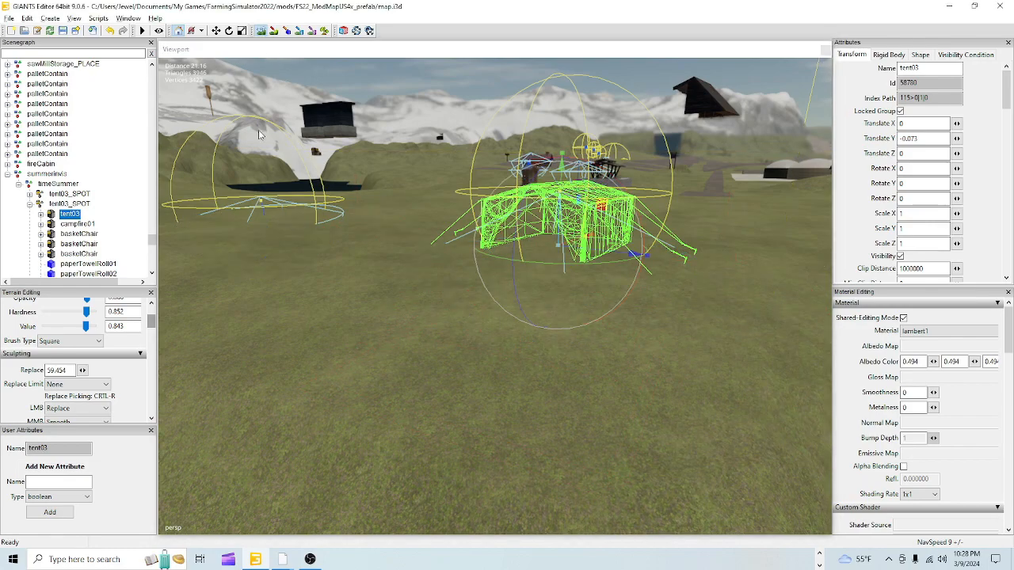
scroll(434, 401, "up", 3)
mouse_move(434, 400)
left_mouse_down("alt")
mouse_move(480, 410)
mouse_move(486, 453)
mouse_move(419, 484)
mouse_move(338, 424)
mouse_move(347, 400)
left_mouse_up("alt")
scroll(483, 405, "up", 4)
scroll(437, 457, "up", 3)
scroll(472, 411, "down", 3)
scroll(485, 453, "down", 1)
left_click_drag(411, 422, 515, 429, "alt")
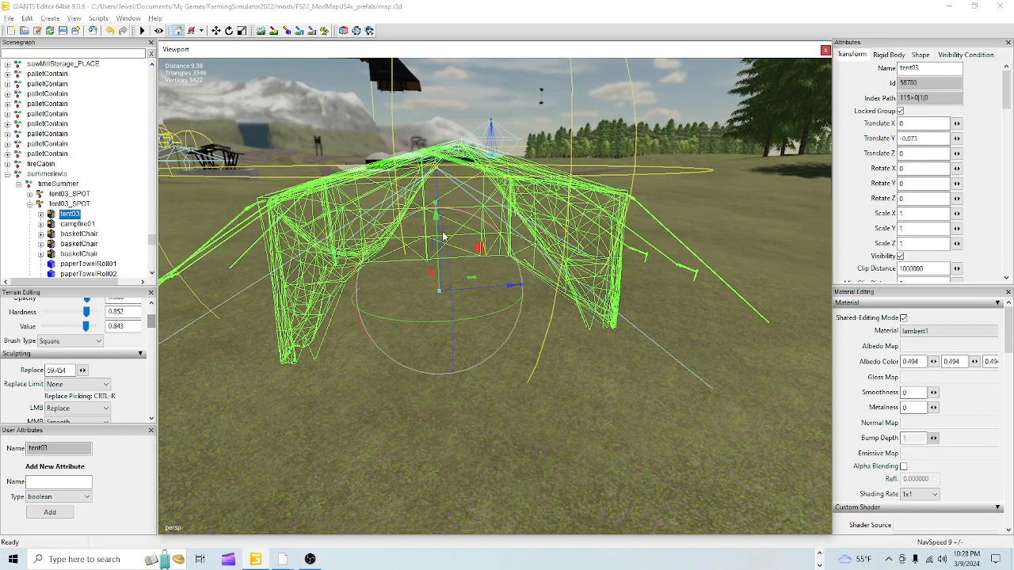
mouse_move(435, 235)
left_mouse_down()
mouse_move(424, 236)
mouse_move(441, 253)
mouse_move(431, 246)
left_mouse_up()
left_click_drag(634, 345, 569, 352, "alt")
Step: Raise campfire01 in the second tent group to Translate Y -0.07 and check its stones against the ground
left_click(83, 226)
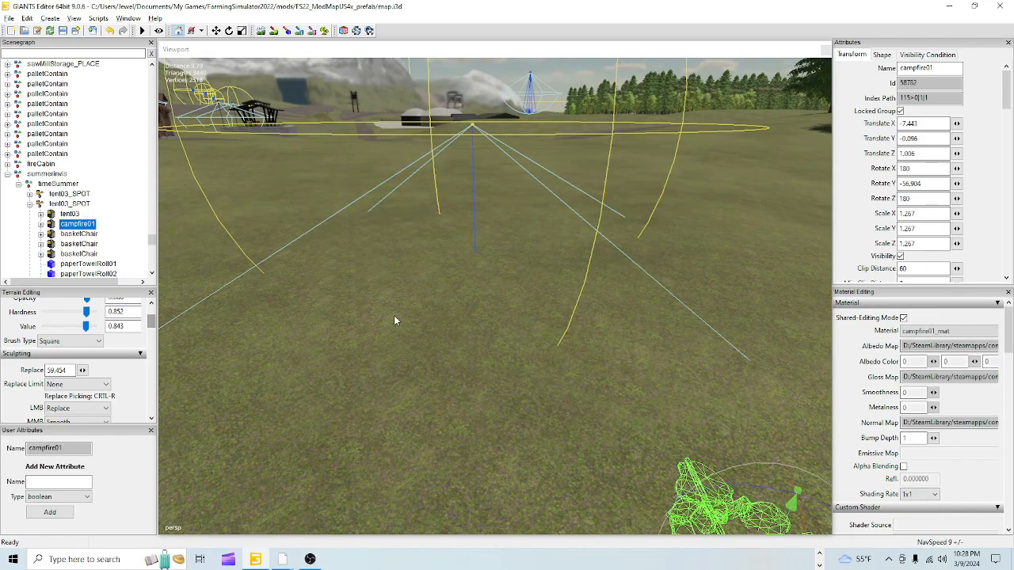
left_click_drag(407, 339, 383, 311, "alt")
scroll(511, 337, "up", 3)
scroll(378, 326, "down", 3)
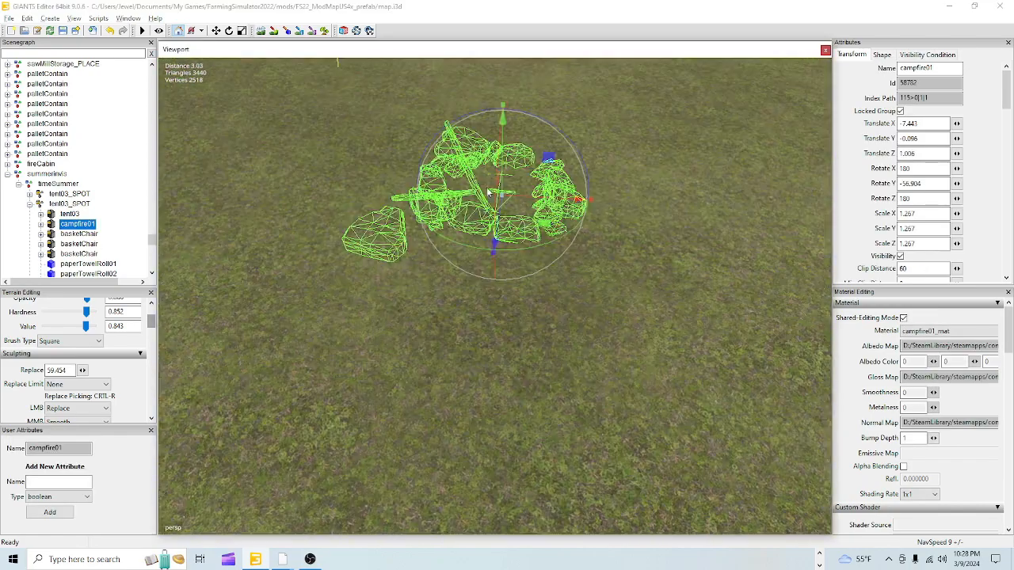
left_click_drag(504, 153, 503, 146)
left_click_drag(498, 184, 450, 148, "alt")
scroll(528, 180, "up", 3)
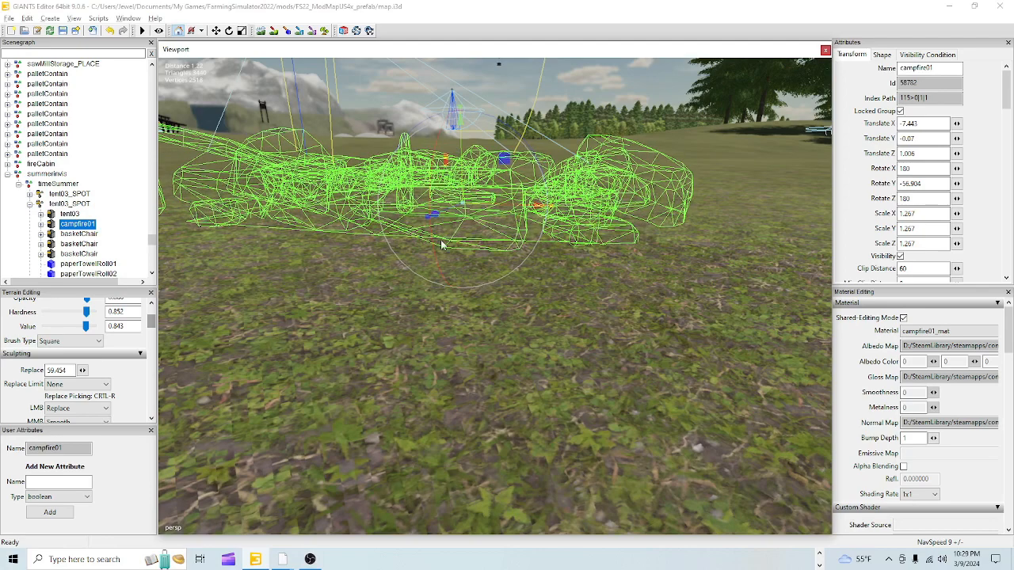
left_click_drag(441, 241, 518, 238, "alt")
scroll(513, 255, "down", 5)
left_click_drag(509, 272, 476, 234, "alt")
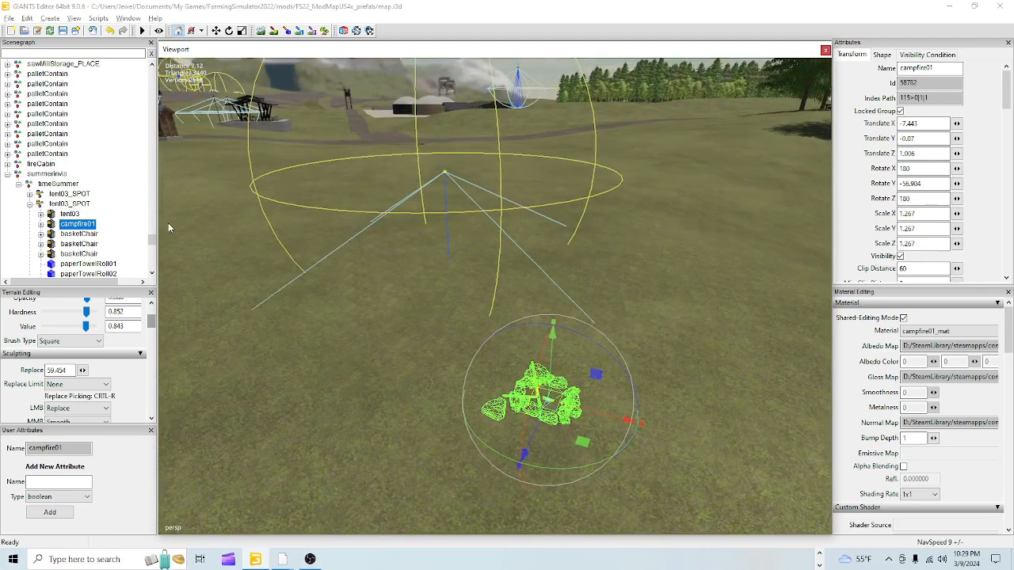
Step: Lower the first basketChair in the second tent group to Translate Y -0.059 and the second basketChair to -0.064
left_click(80, 234)
key("f")
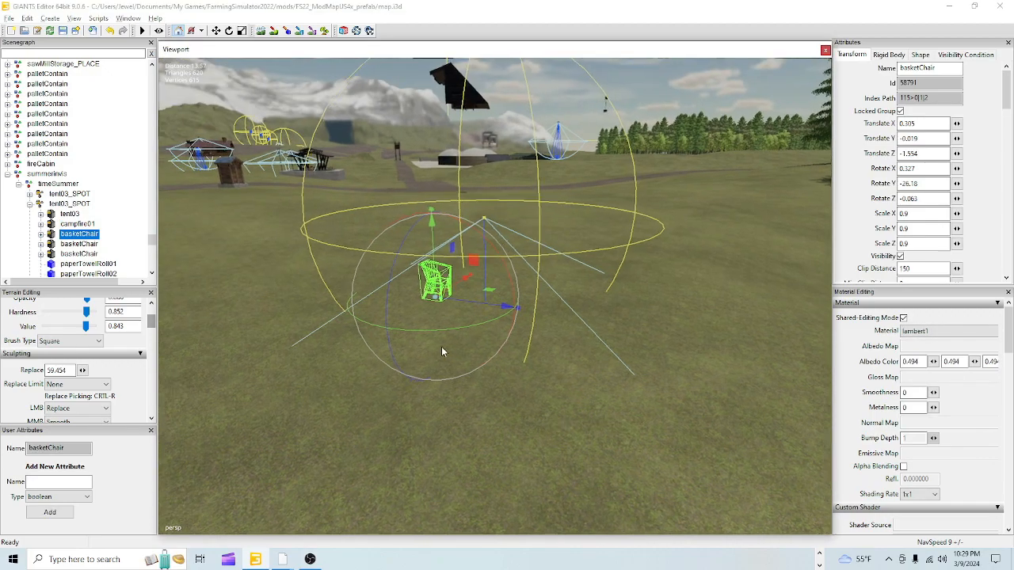
scroll(442, 351, "down", 5)
left_click_drag(441, 351, 383, 218, "alt")
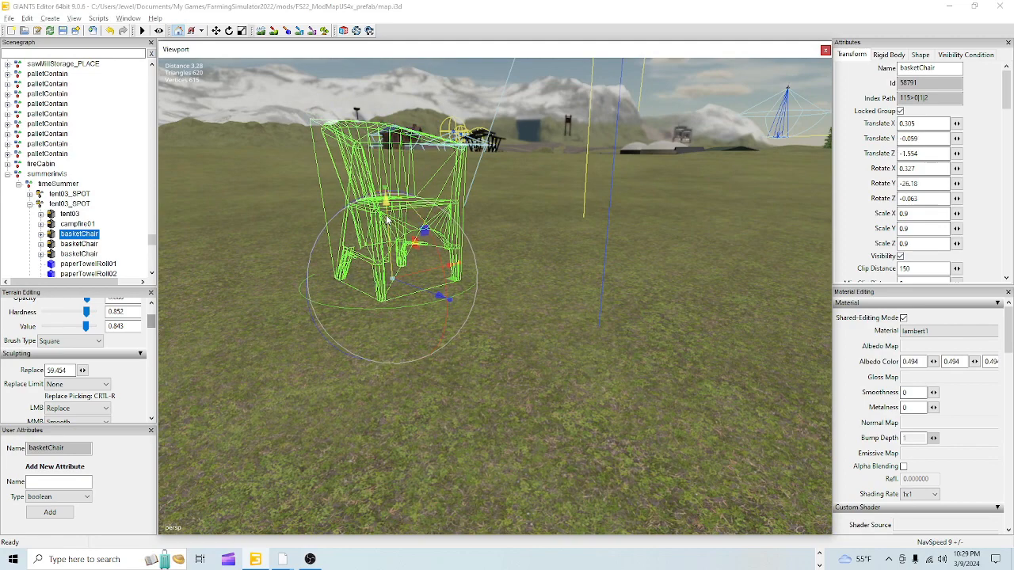
left_click(102, 245)
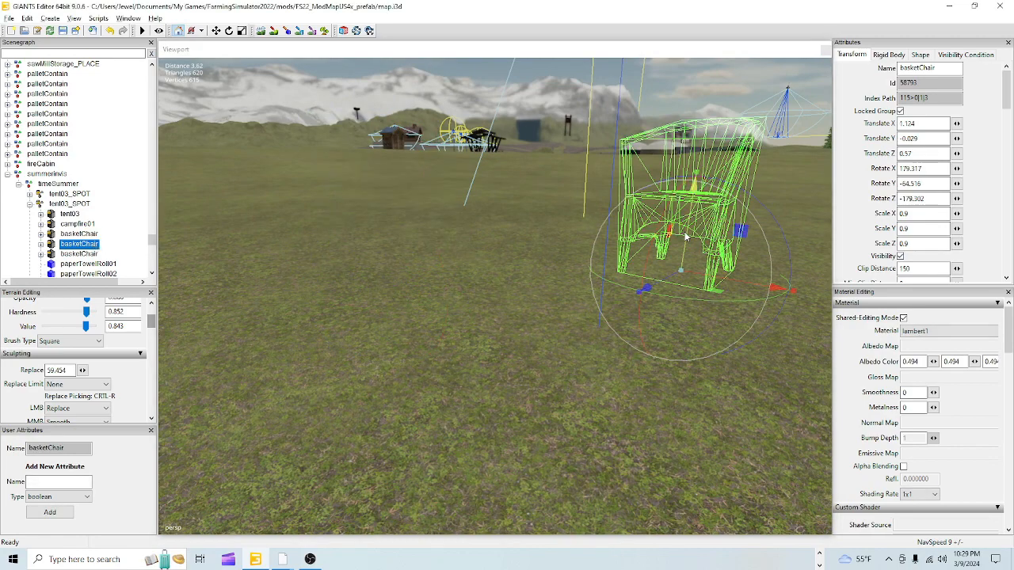
left_click_drag(685, 232, 681, 238)
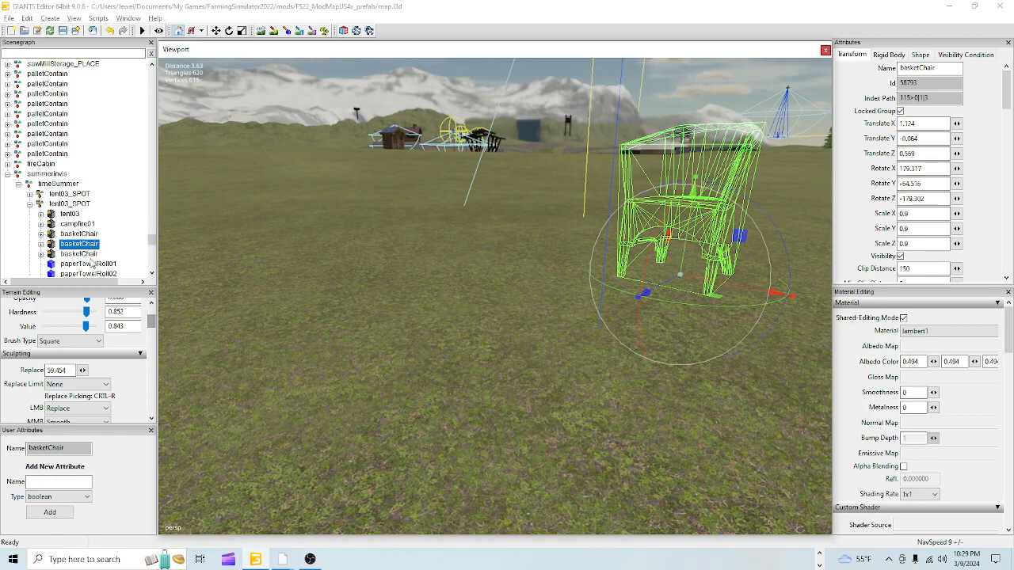
Step: Lower the third basketChair in the second tent group slightly so its legs rest on the ground
double_click(80, 254)
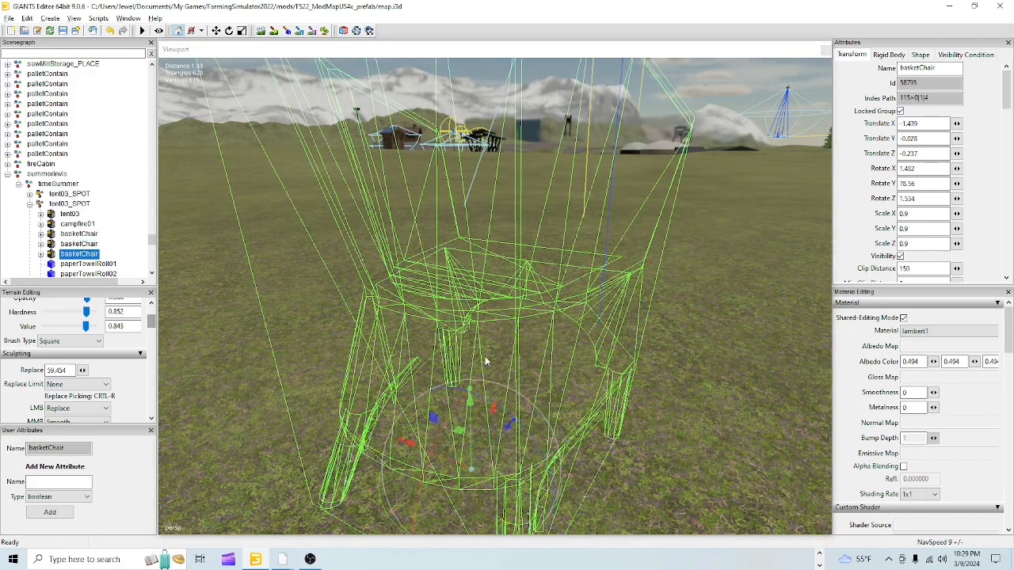
scroll(485, 361, "down", 5)
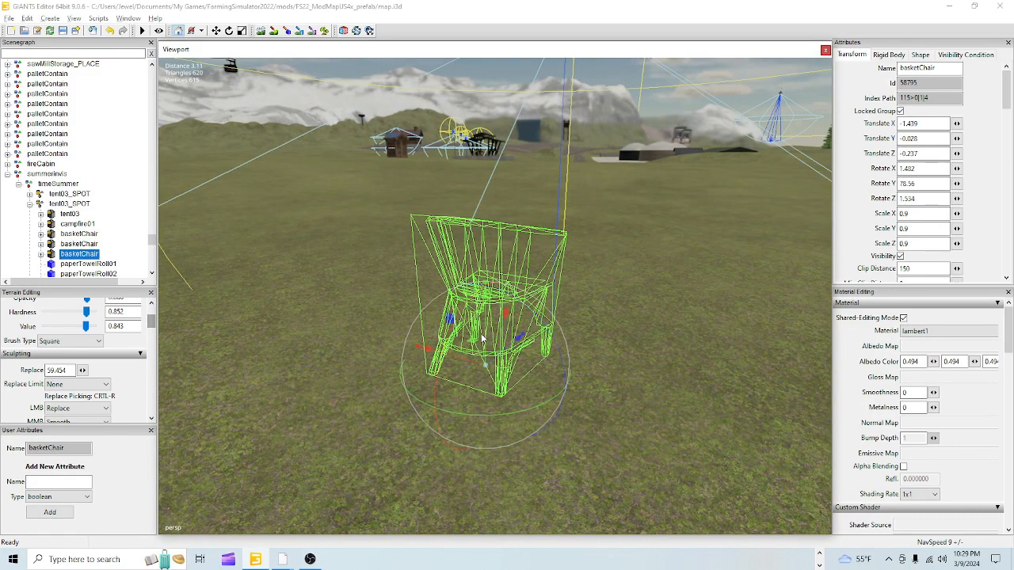
left_click_drag(486, 334, 477, 341)
Step: Try lowering paperTowelRoll01 to Translate Y 0.422 and undo the move
left_click(100, 264)
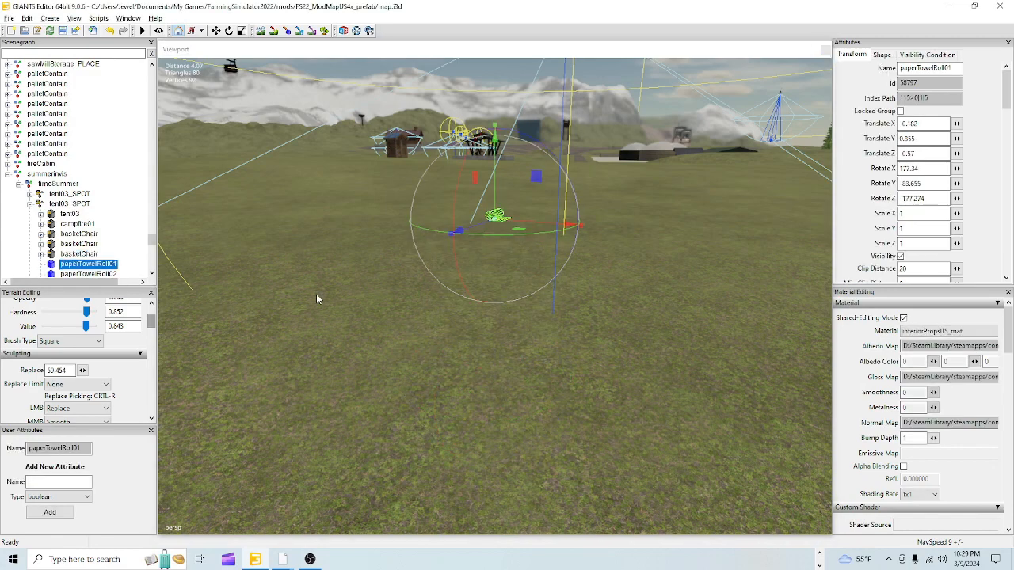
left_click_drag(490, 204, 470, 244)
left_click(118, 50)
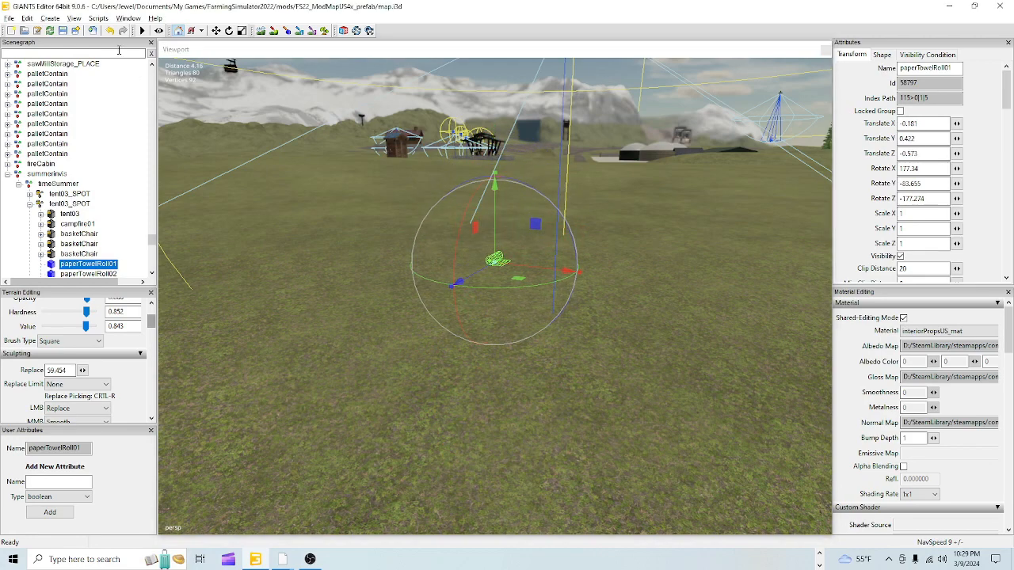
left_click(111, 32)
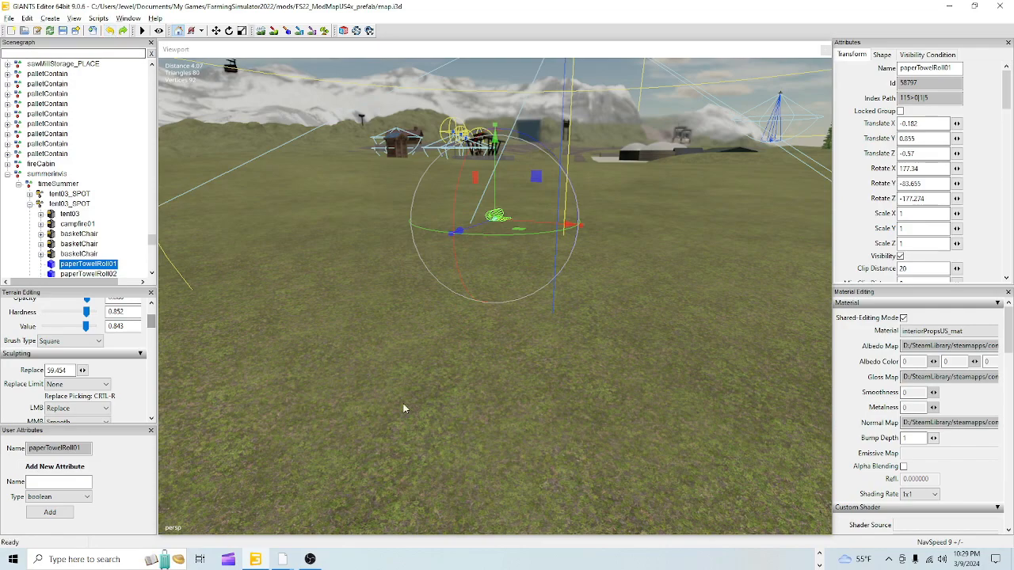
Step: Lower the fancyTable in the second tent group to Translate Y -0.066 so its feet rest on the ground
left_click_drag(404, 409, 421, 403, "alt")
scroll(394, 388, "up", 3)
key("f")
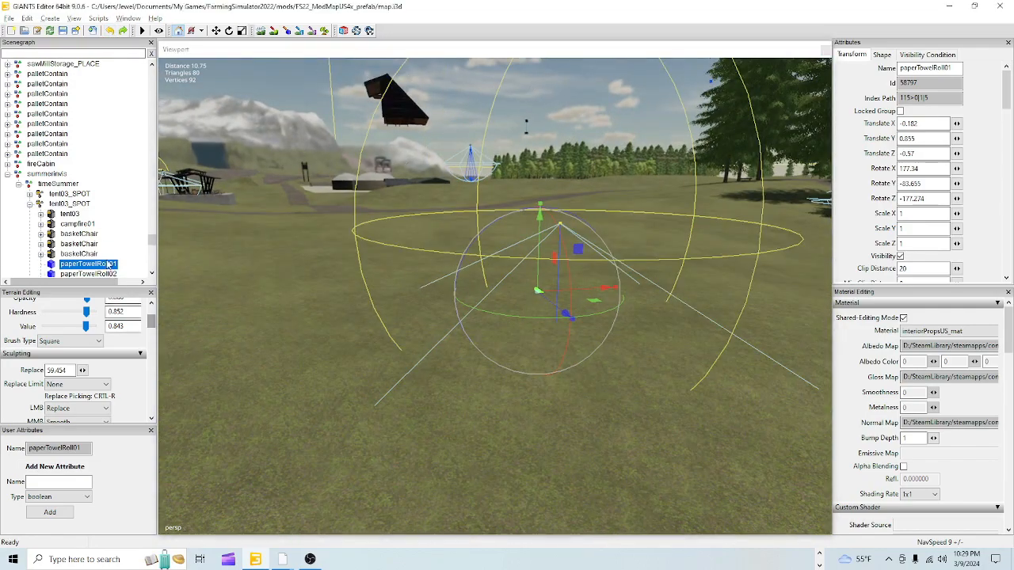
scroll(92, 237, "down", 2)
left_click(84, 225)
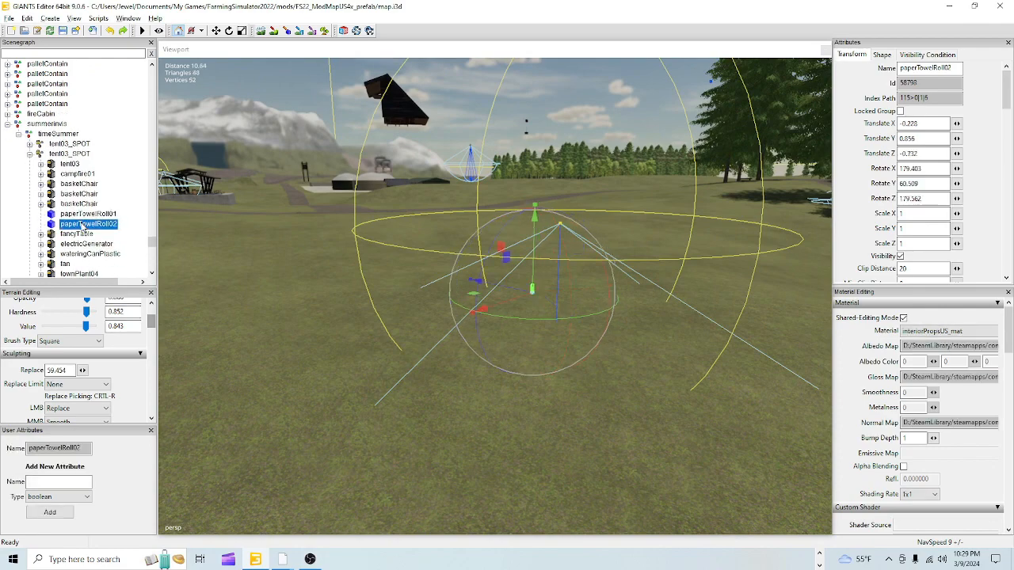
left_click(89, 234)
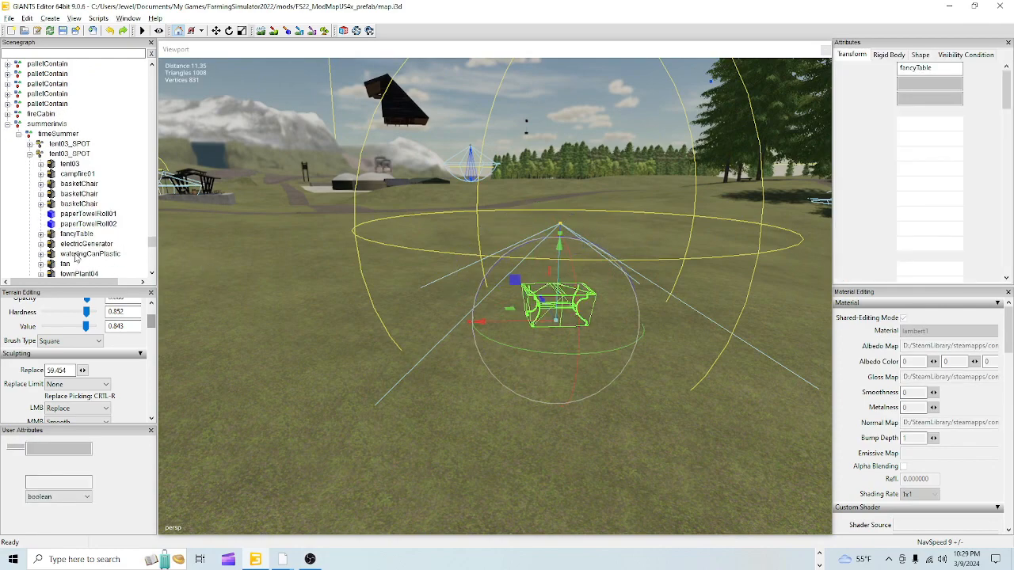
left_click_drag(397, 371, 325, 346, "alt")
scroll(360, 415, "up", 6)
scroll(317, 362, "down", 4)
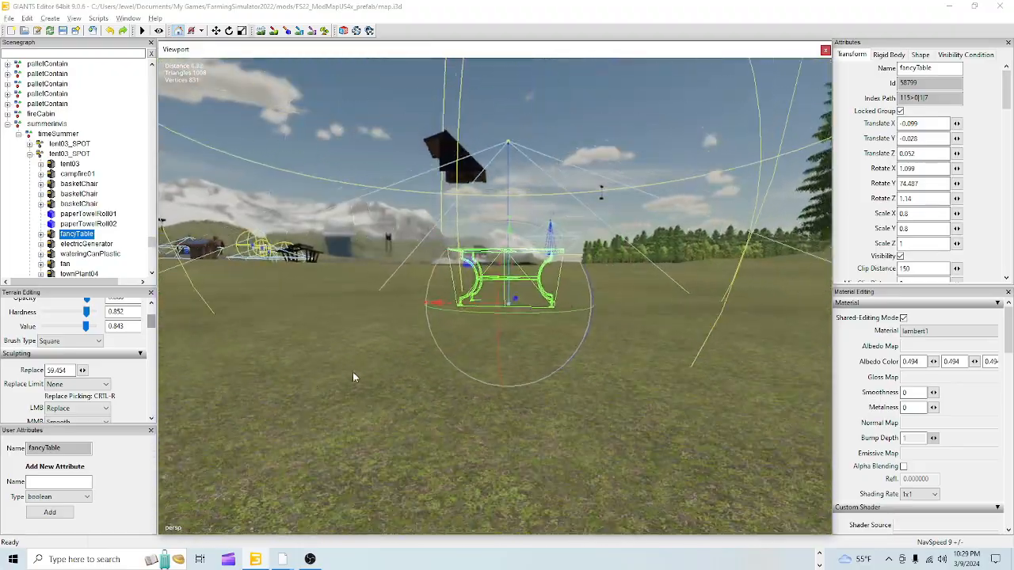
scroll(376, 351, "up", 7)
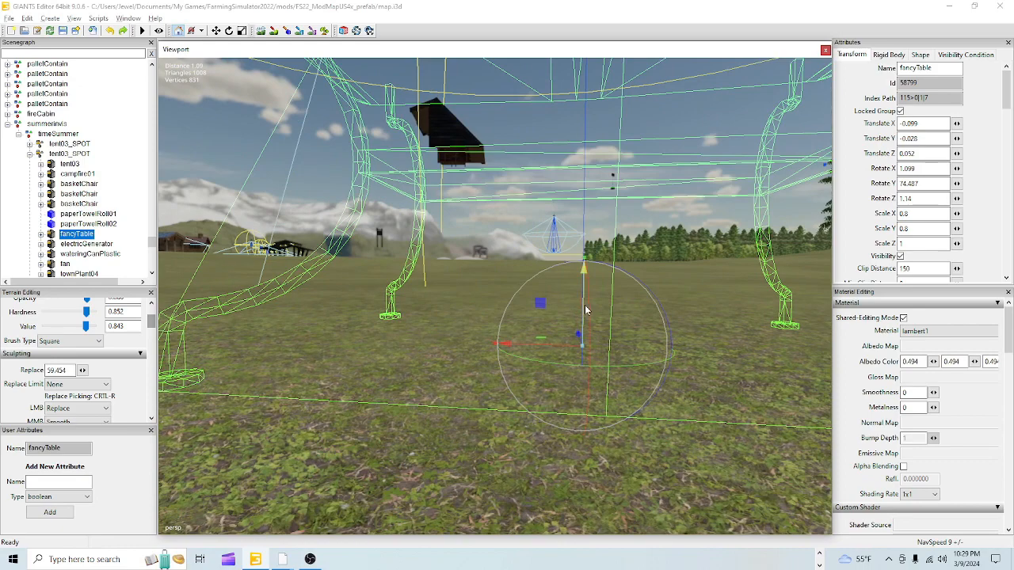
left_click_drag(582, 310, 569, 325)
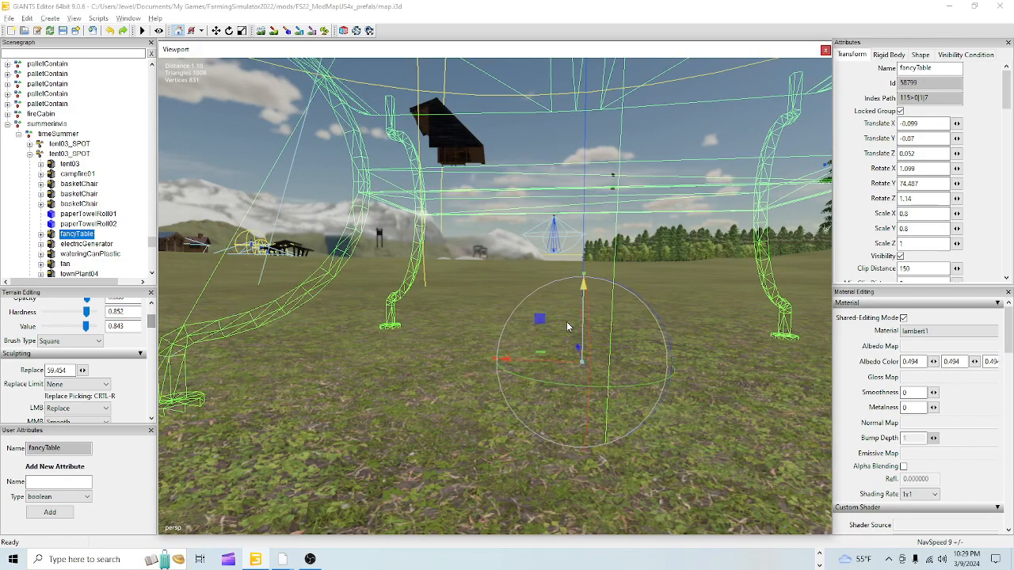
left_click_drag(567, 326, 569, 320)
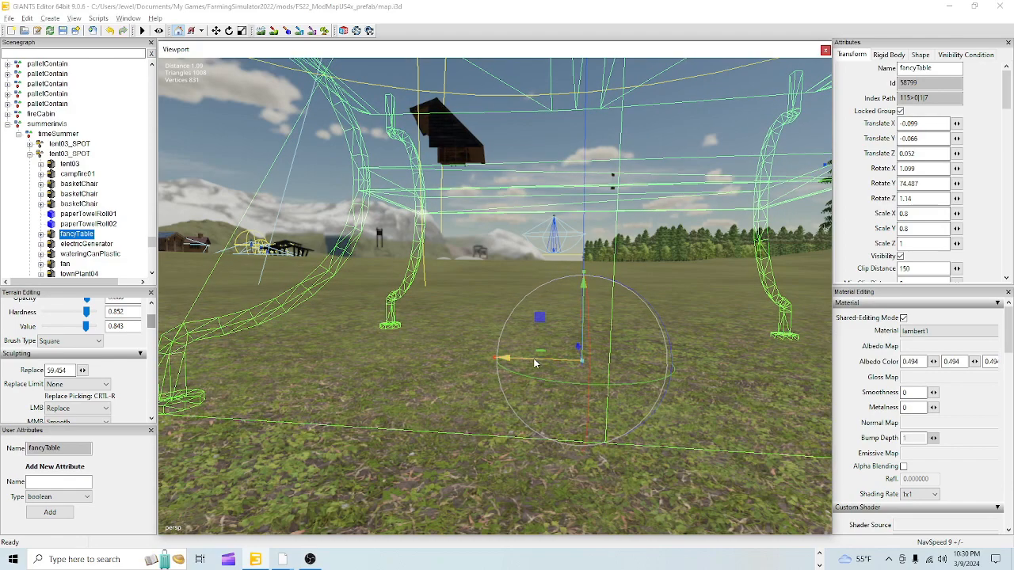
Step: Lower paperTowelRoll01 in the second tent group to Translate Y 0.797 to match the lowered table
left_click_drag(534, 361, 494, 369, "alt")
scroll(519, 380, "down", 2)
scroll(519, 380, "down", 1)
scroll(516, 329, "up", 4)
scroll(491, 392, "down", 2)
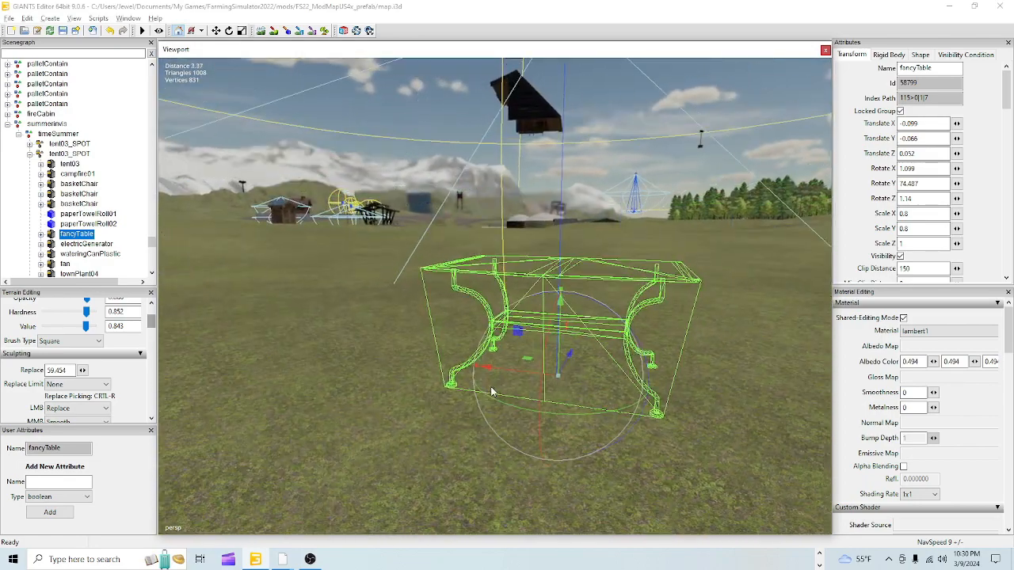
left_click(93, 214)
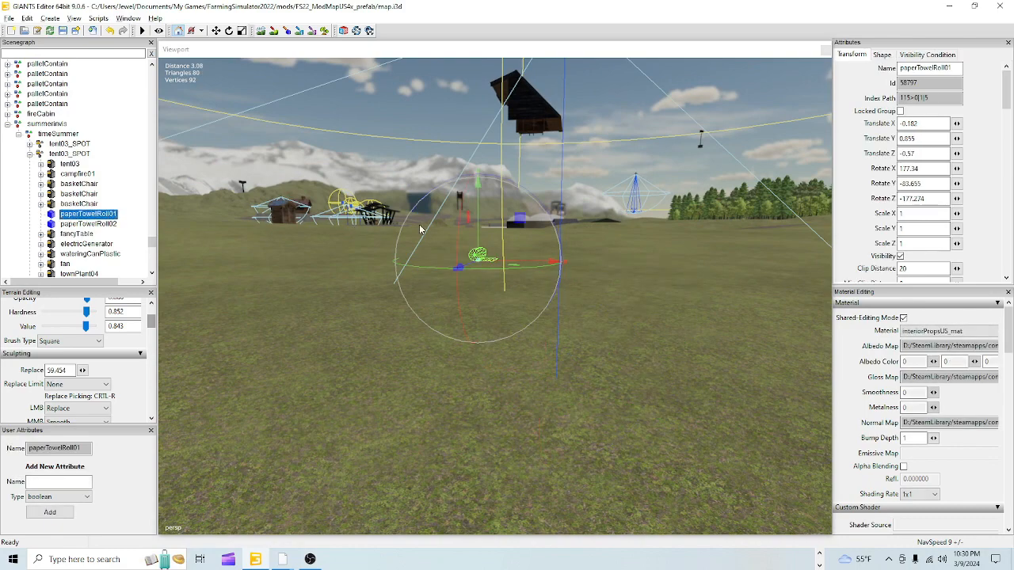
left_click_drag(477, 221, 471, 231)
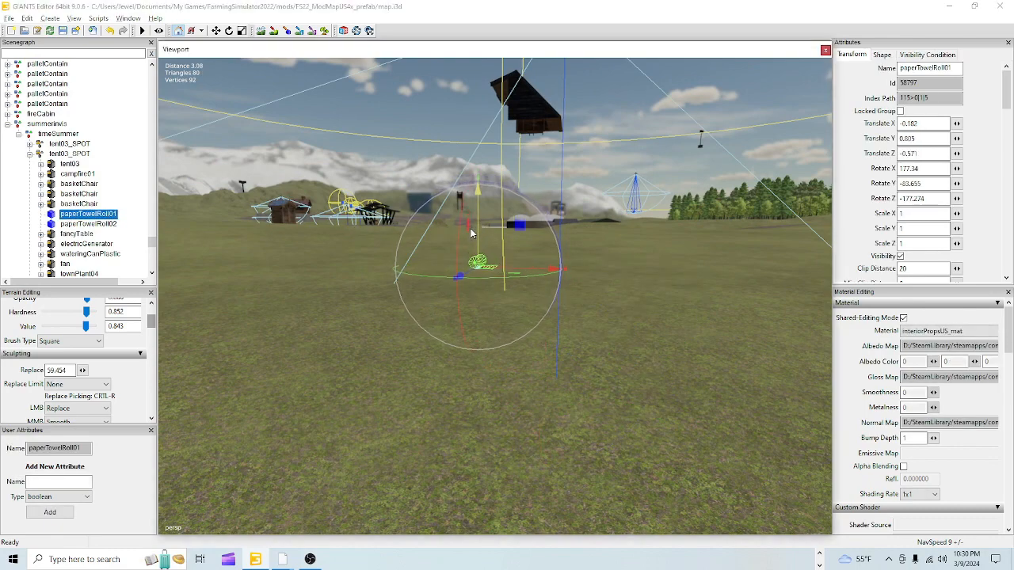
Step: Examine the fancyTable's feet and tabletop from several sides and compare paperTowelRoll01's height with the tabletop
left_click(76, 234)
scroll(394, 373, "up", 3)
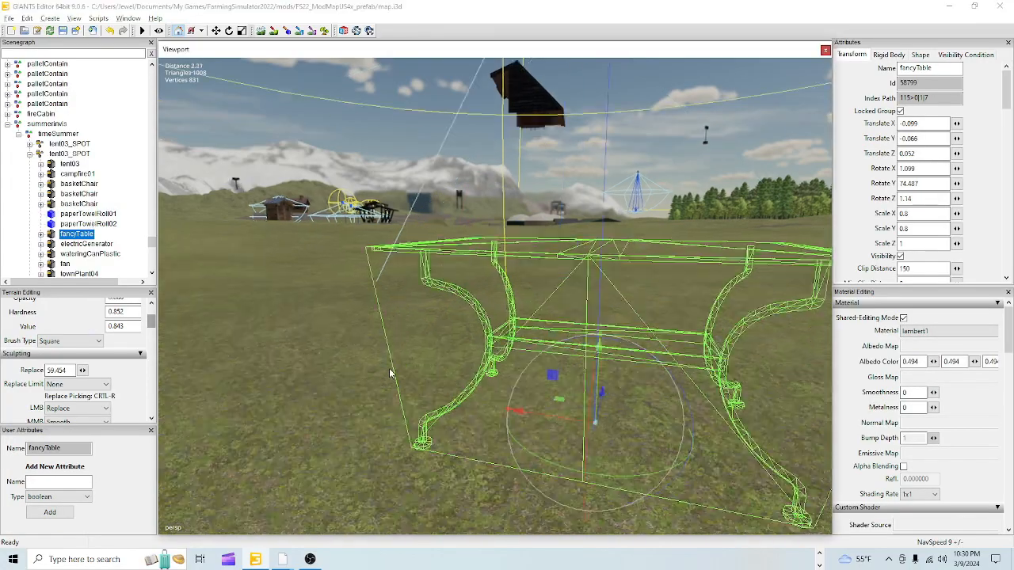
left_click_drag(393, 373, 481, 380, "alt")
scroll(424, 381, "down", 6)
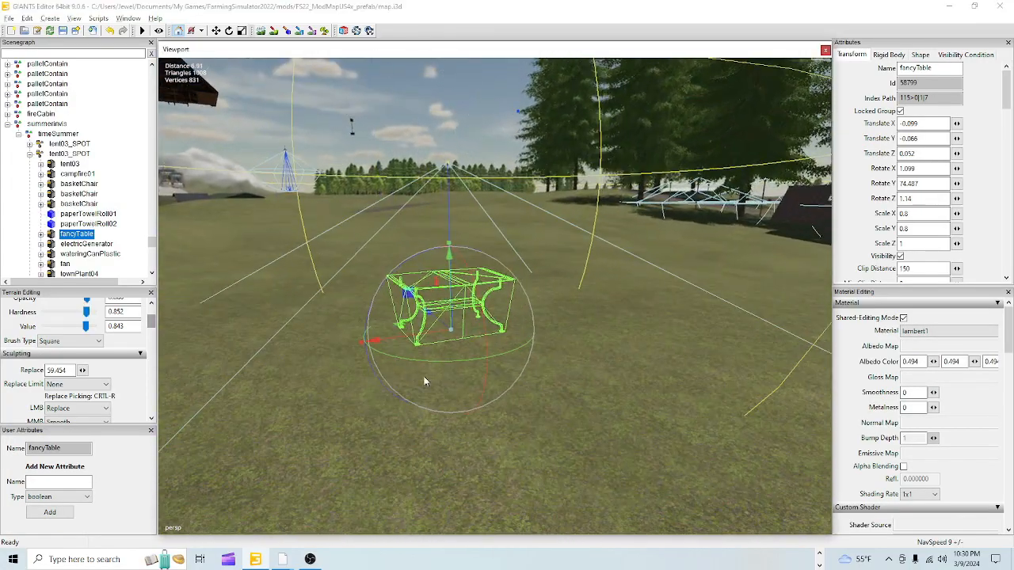
left_click_drag(402, 369, 438, 381, "alt")
scroll(425, 352, "up", 6)
left_click_drag(435, 344, 395, 349, "alt")
scroll(432, 300, "up", 4)
scroll(401, 368, "down", 1)
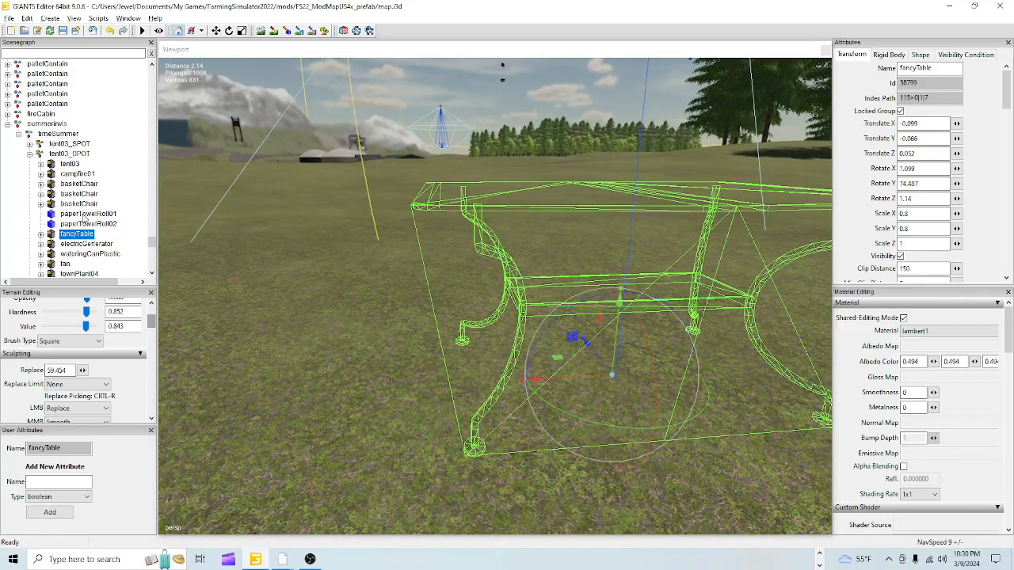
left_click(85, 214)
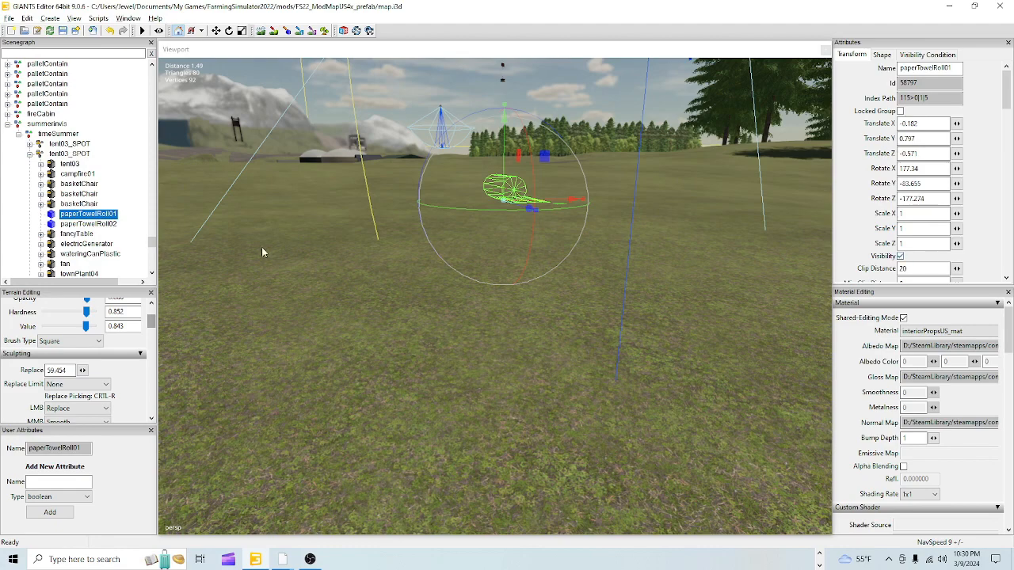
left_click(81, 238)
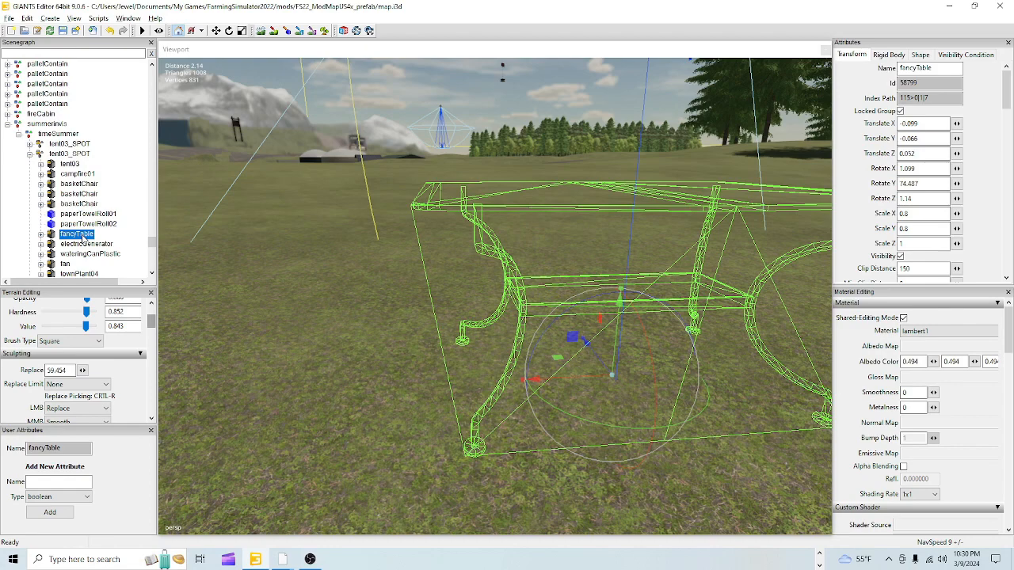
Step: Lower paperTowelRoll02 to Translate Y 0.823 and compare its base with the fancyTable's top
left_click(86, 224)
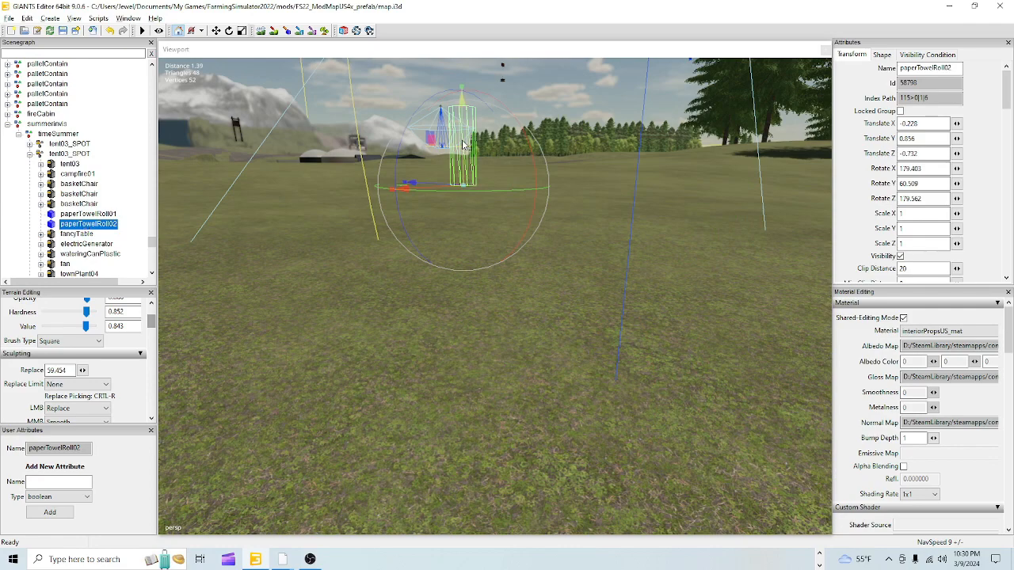
left_click_drag(464, 144, 456, 150)
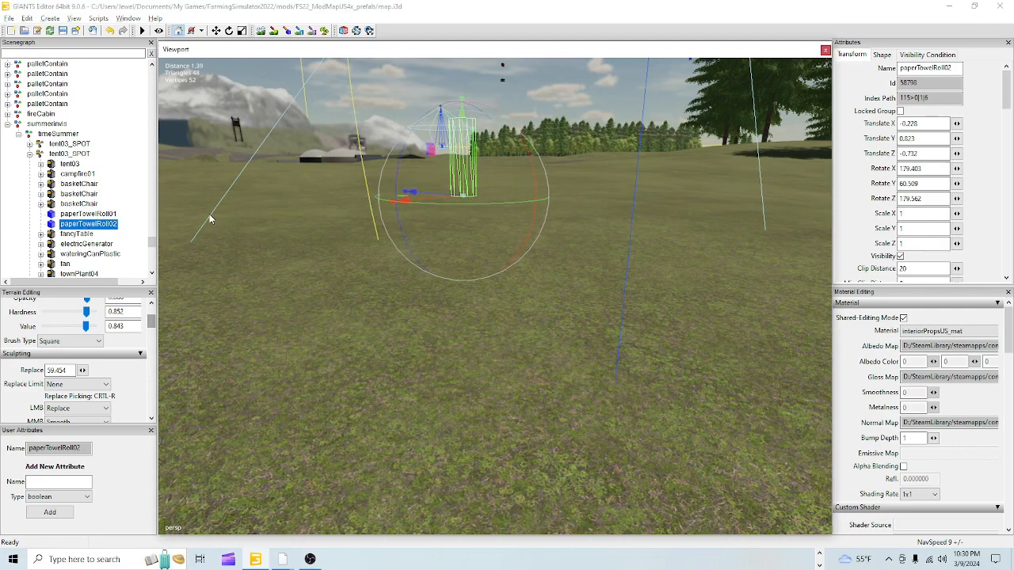
left_click(87, 235)
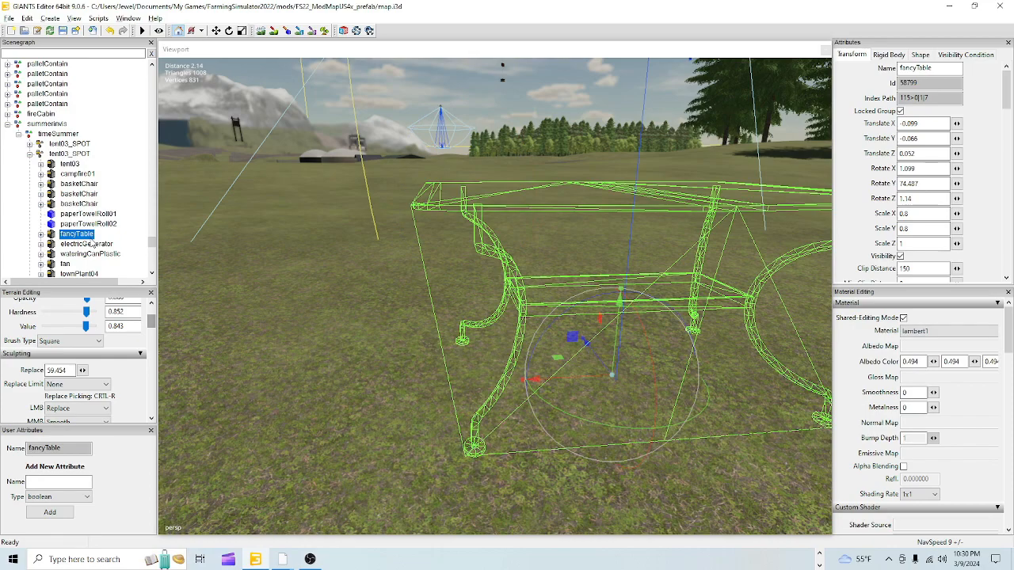
scroll(360, 272, "up", 3)
left_click_drag(442, 306, 587, 294, "alt")
key("f")
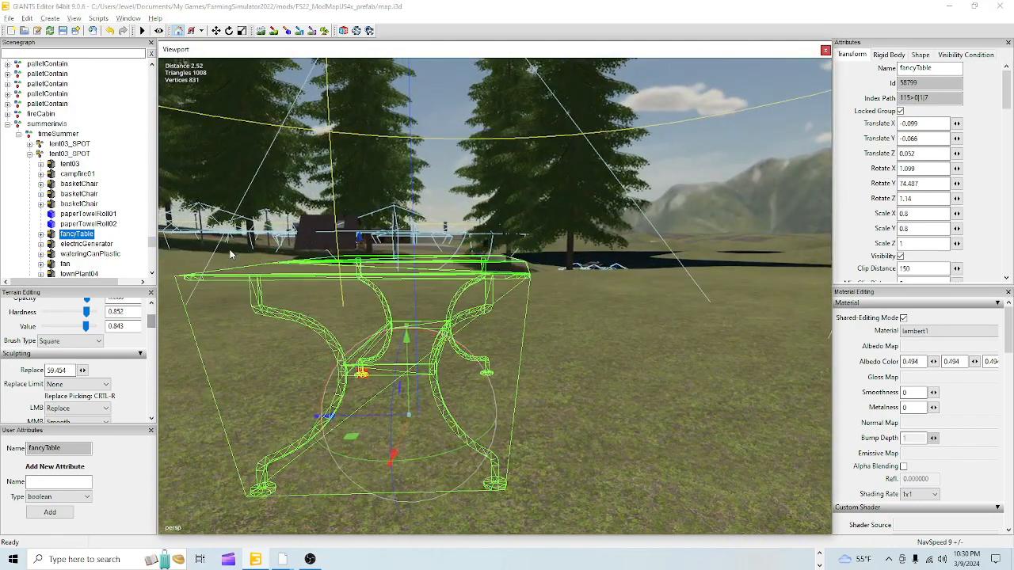
Step: Select the whole timeSummer group and examine how the paper towel rolls, table, chairs, plants and generator sit relative to each other and the ground
left_click(58, 134)
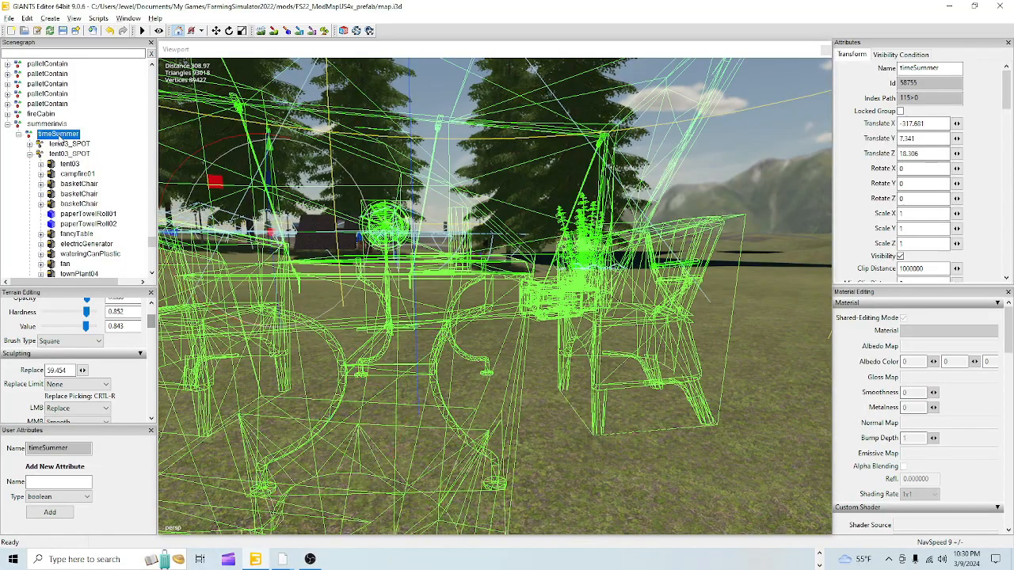
scroll(407, 320, "up", 2)
left_click_drag(412, 310, 351, 325, "alt")
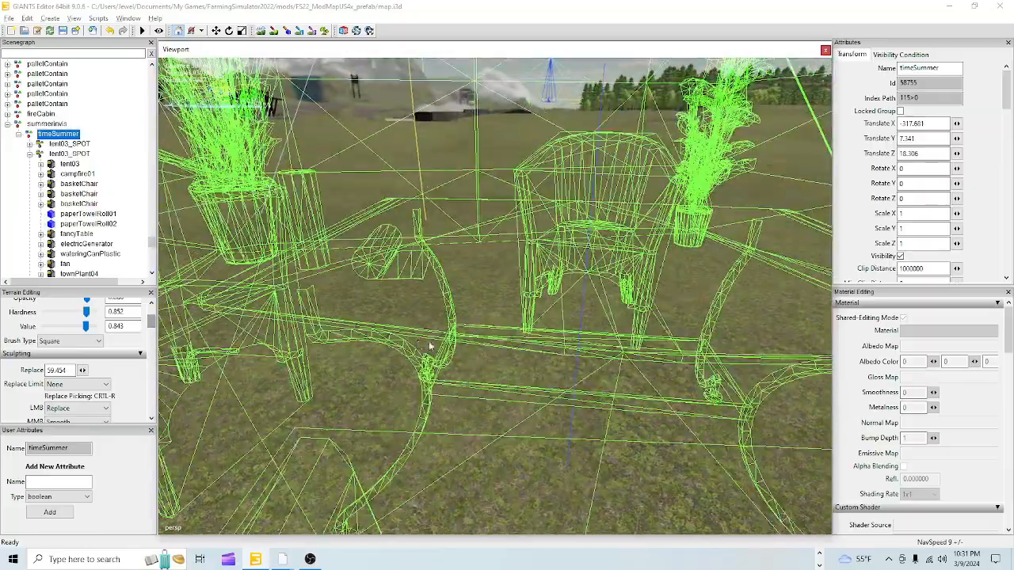
left_click_drag(430, 346, 524, 375, "alt")
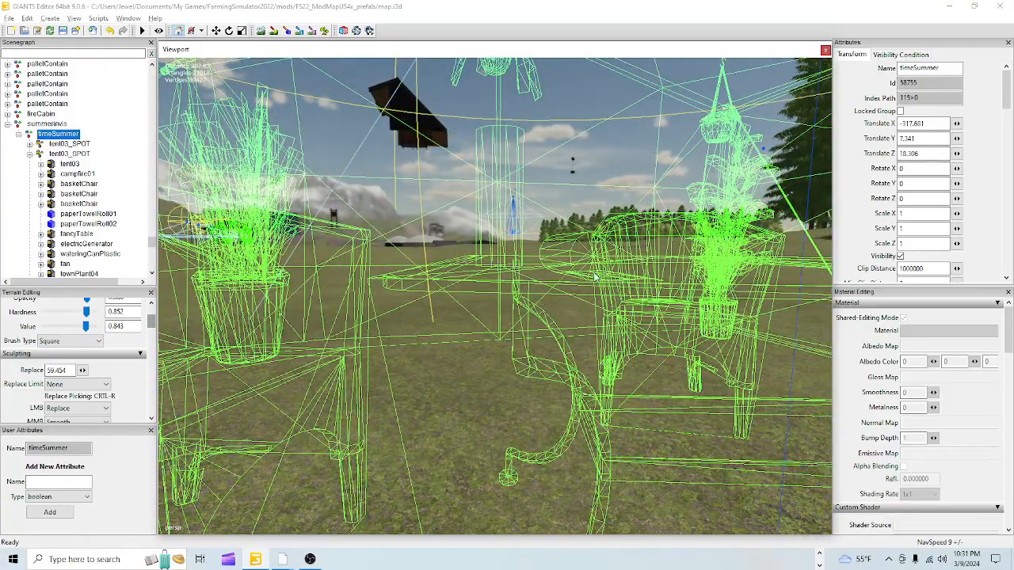
left_click_drag(429, 336, 464, 347, "alt")
scroll(467, 339, "up", 1)
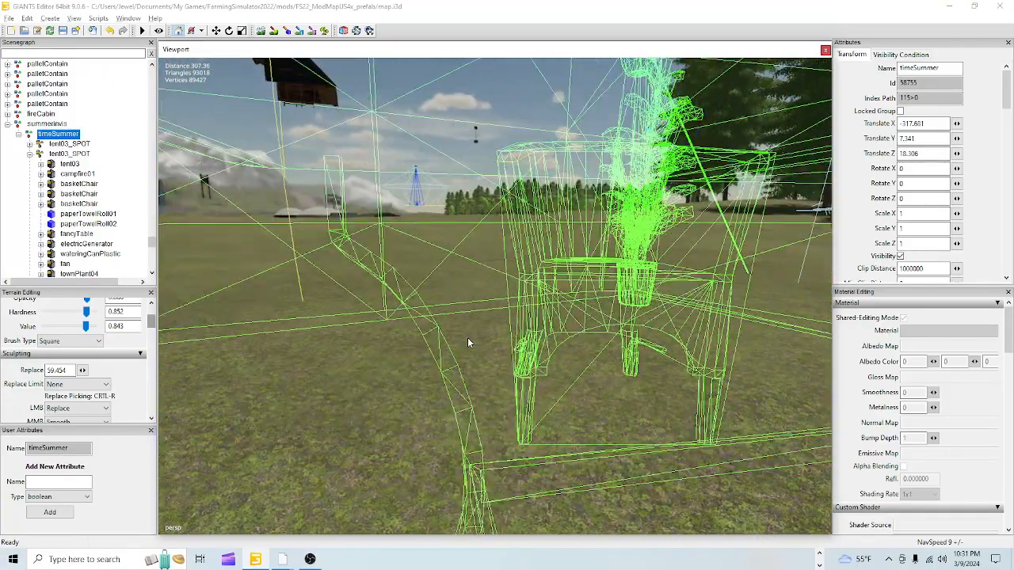
scroll(466, 341, "down", 1)
right_click_drag(464, 344, 440, 378, "alt")
scroll(440, 381, "down", 2)
scroll(440, 381, "up", 2)
left_click_drag(479, 399, 541, 392, "alt")
right_click_drag(540, 391, 545, 349, "alt")
left_click_drag(545, 349, 561, 405, "alt")
right_click_drag(562, 406, 559, 374, "alt")
left_click_drag(558, 376, 555, 358, "alt")
scroll(546, 357, "down", 2)
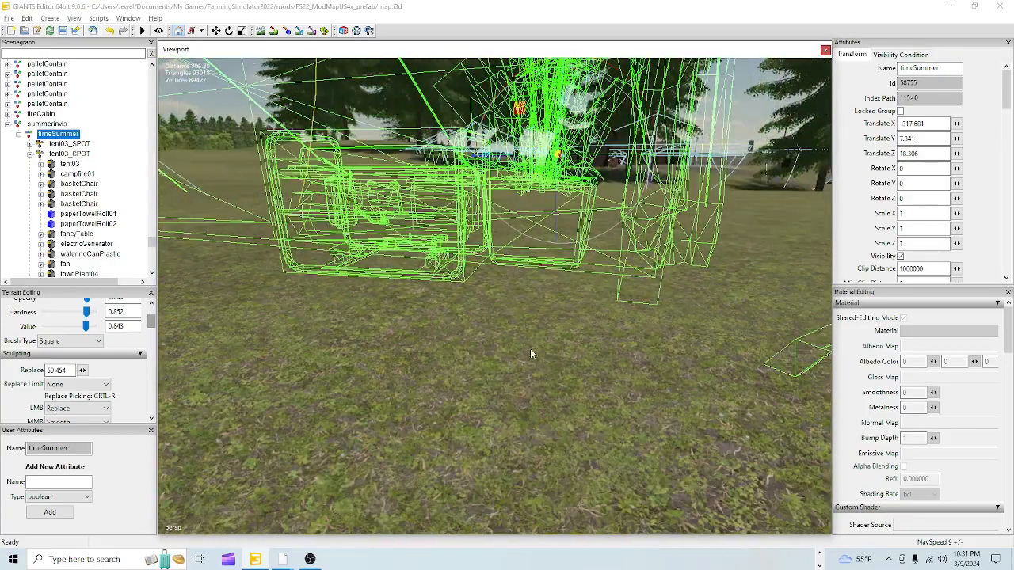
Step: Lower the electricGenerator in the second tent group to Translate Y -0.069 so its frame sits on the ground
left_click(70, 244)
key("f")
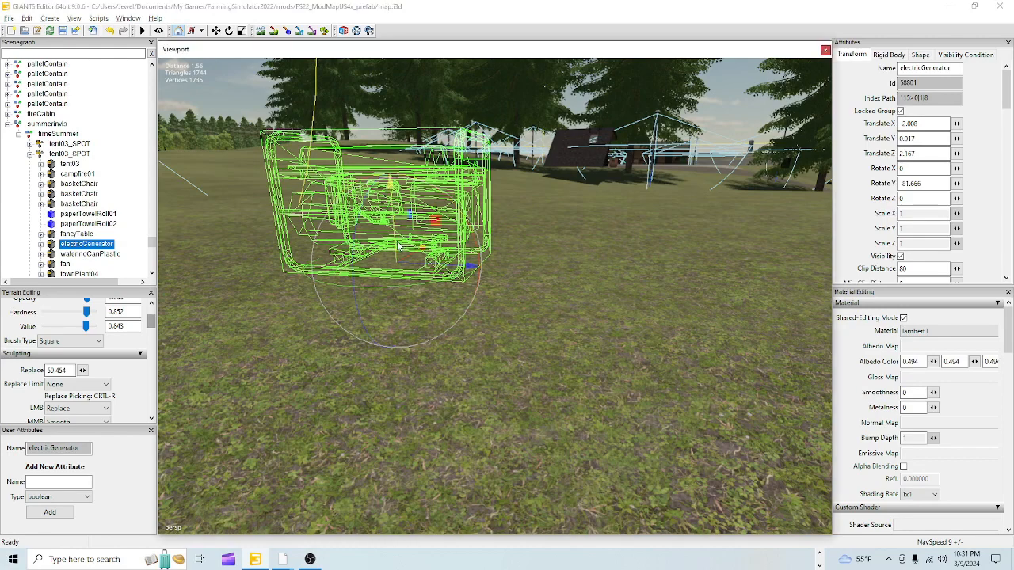
left_click_drag(399, 246, 386, 272)
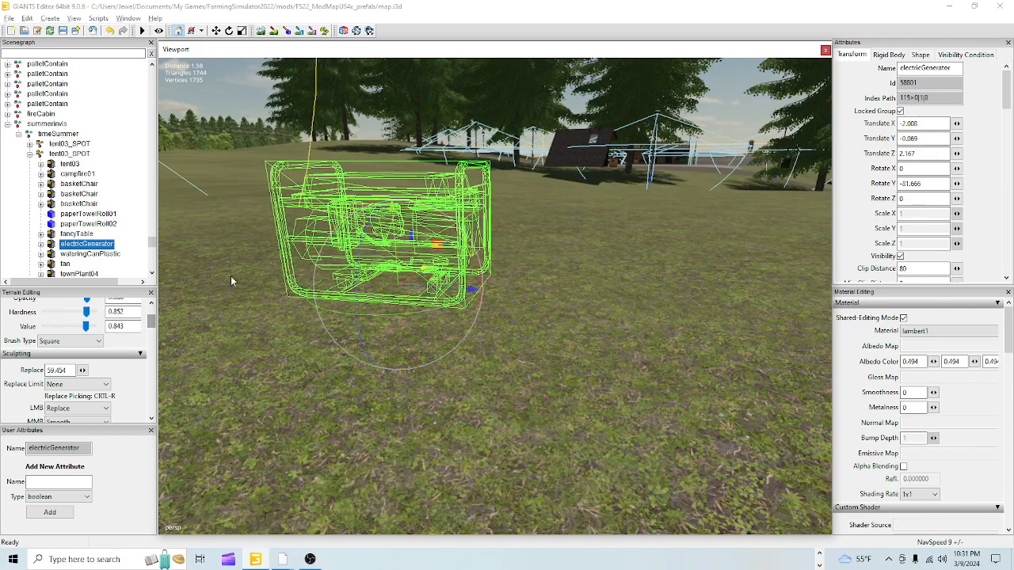
Step: Lower the wateringCanPlastic in the second tent group to Translate Y -0.068
key("Down")
left_click_drag(485, 289, 147, 297, "alt")
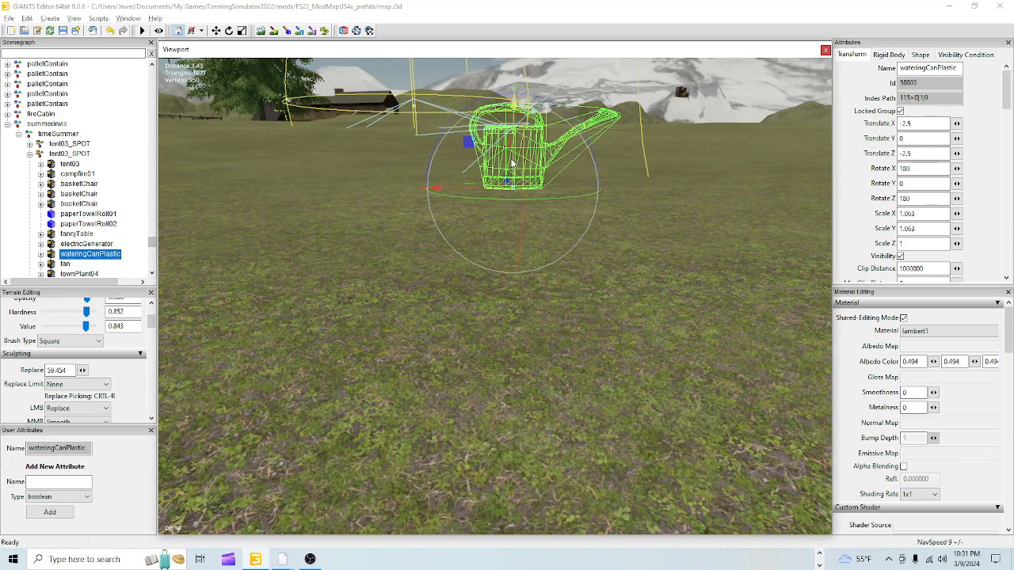
mouse_move(512, 163)
left_mouse_down()
mouse_move(519, 184)
mouse_move(518, 168)
left_mouse_up()
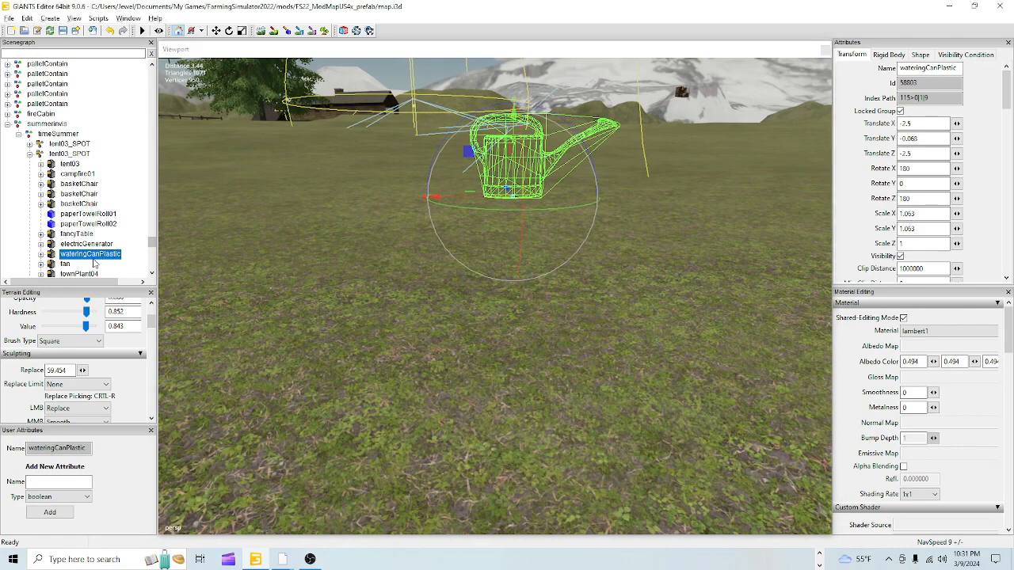
Step: Lower the fan in the second tent group to Translate Y -0.071 so its base sits on the ground
left_click(65, 264)
key("f")
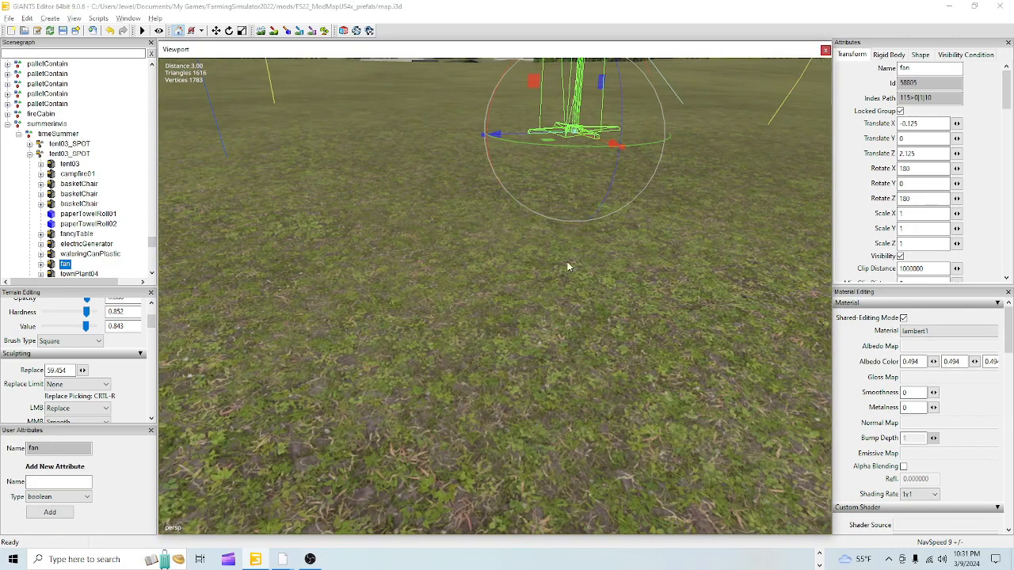
left_click_drag(567, 267, 498, 183, "alt")
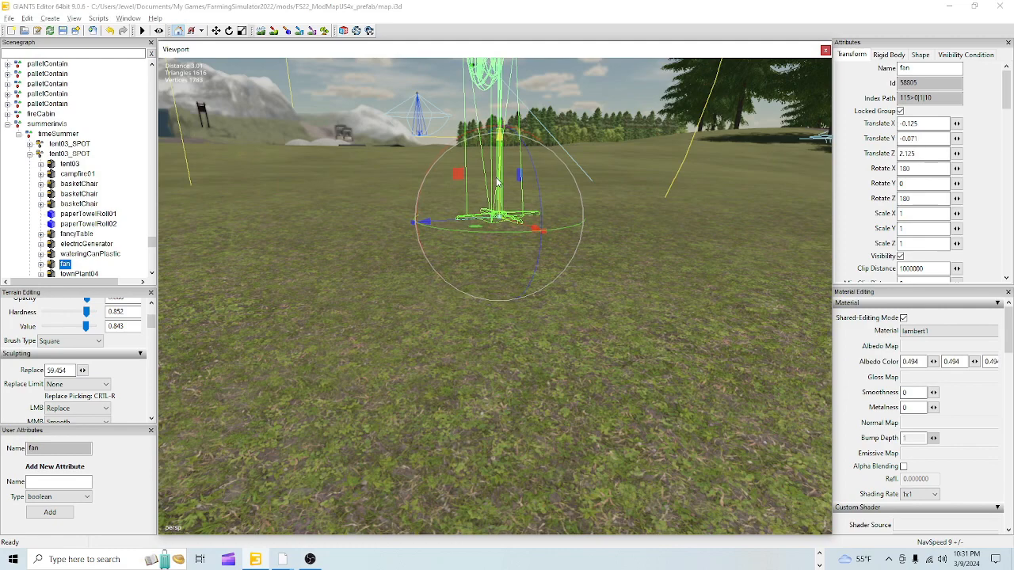
left_click(122, 268)
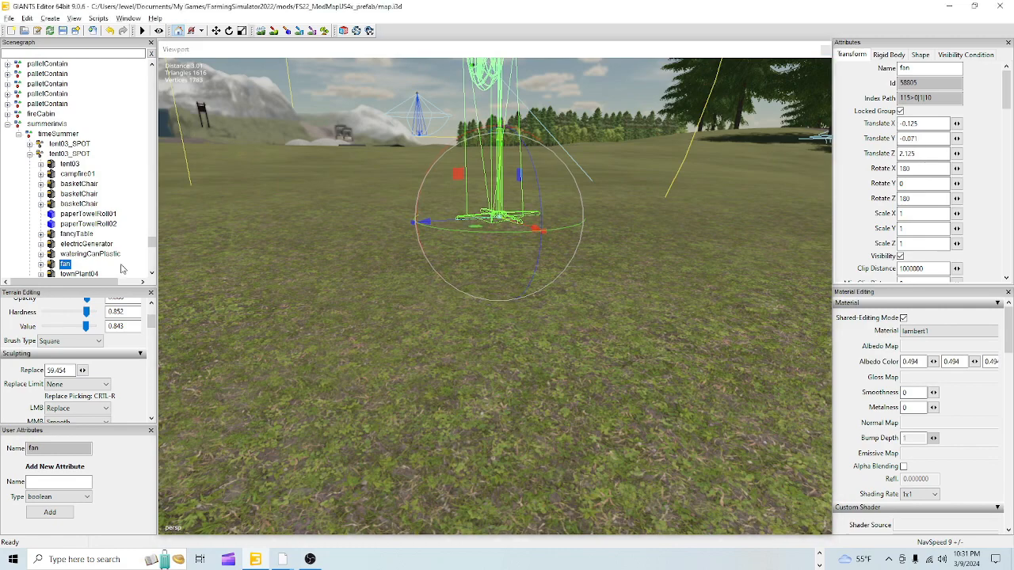
Step: Lower townPlant04 in the second tent group to Translate Y -0.065
left_click(90, 274)
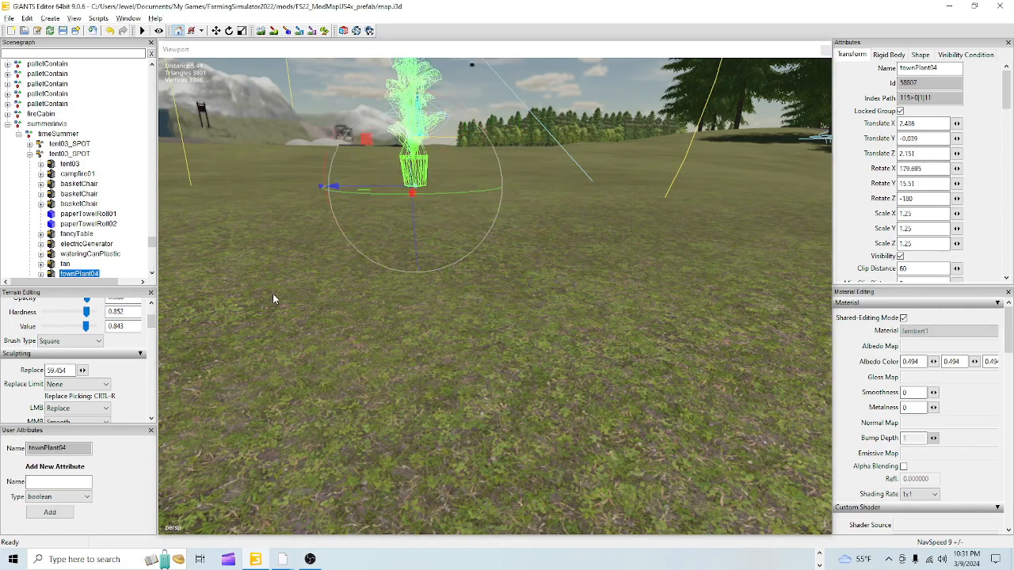
left_click(419, 163)
left_click_drag(418, 162, 416, 165)
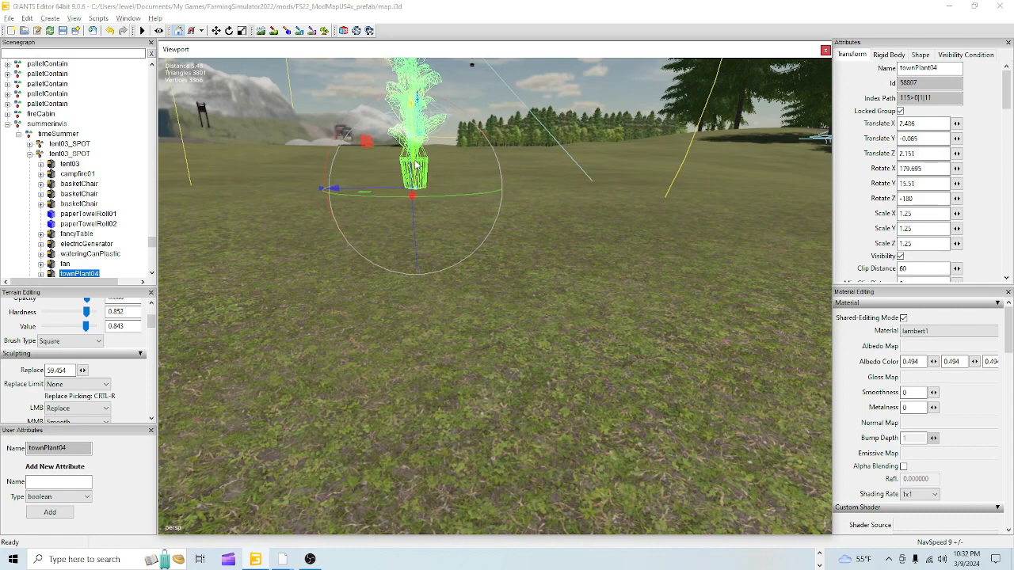
Step: Lower townPlant03 in the second tent group to Translate Y -0.065 so its pot sits on the ground
scroll(103, 270, "down", 1)
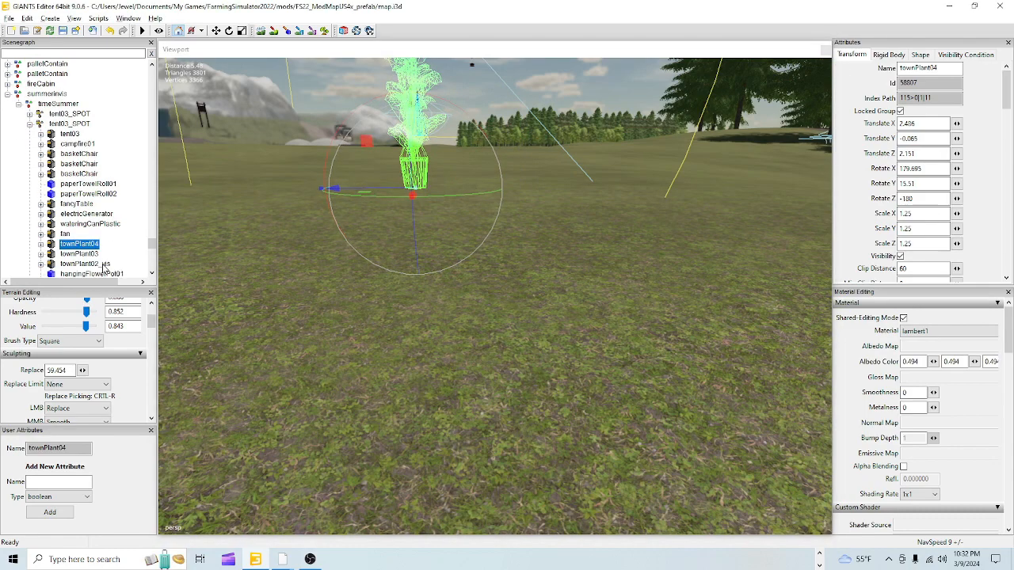
left_click(93, 254)
left_click_drag(417, 278, 773, 278, "alt")
left_click_drag(568, 321, 773, 332, "alt")
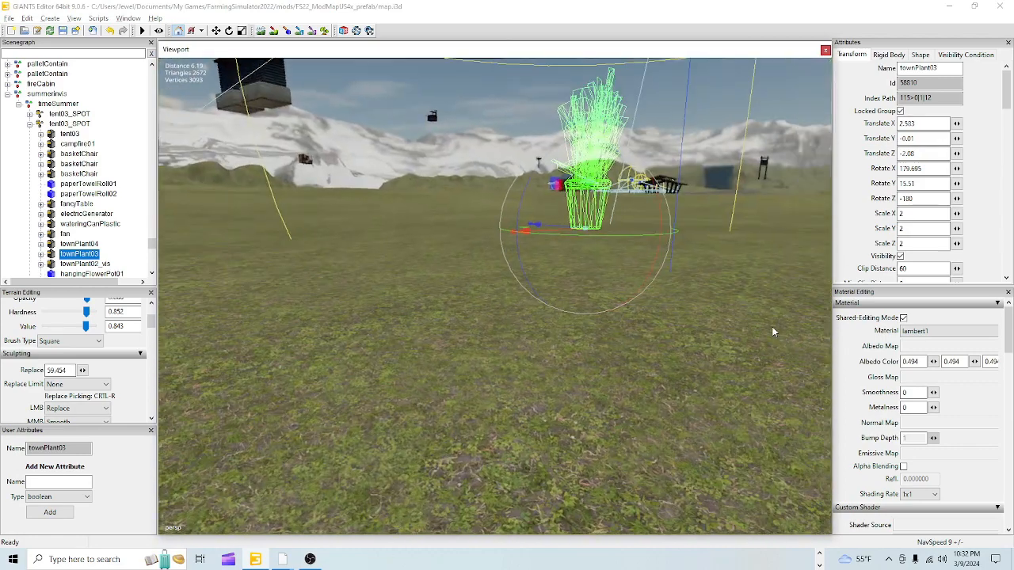
left_click_drag(590, 188, 588, 191)
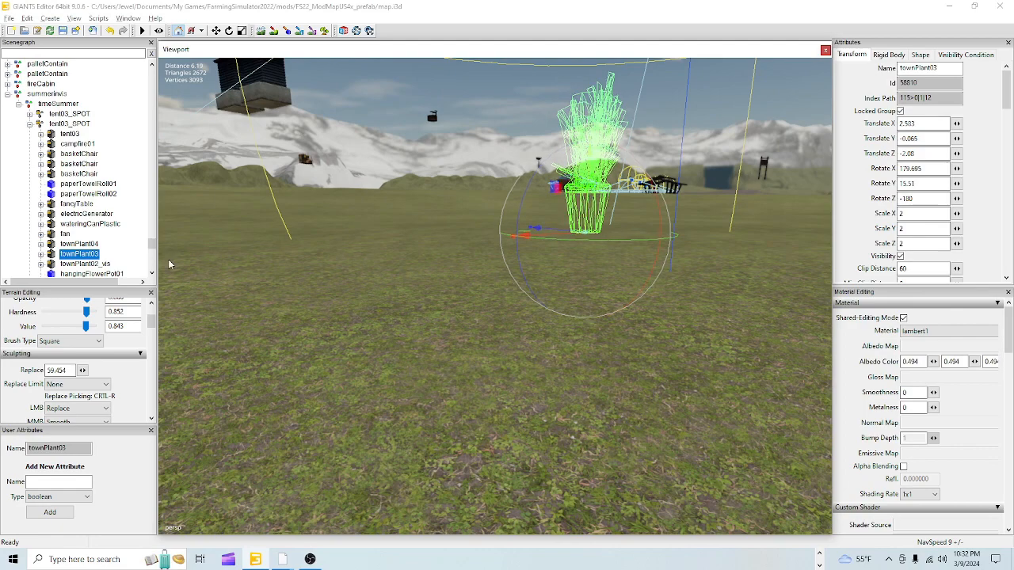
Step: Lower townPlant02_vis in the second tent group to Translate Y -0.076 so its planter sits on the ground
left_click(84, 266)
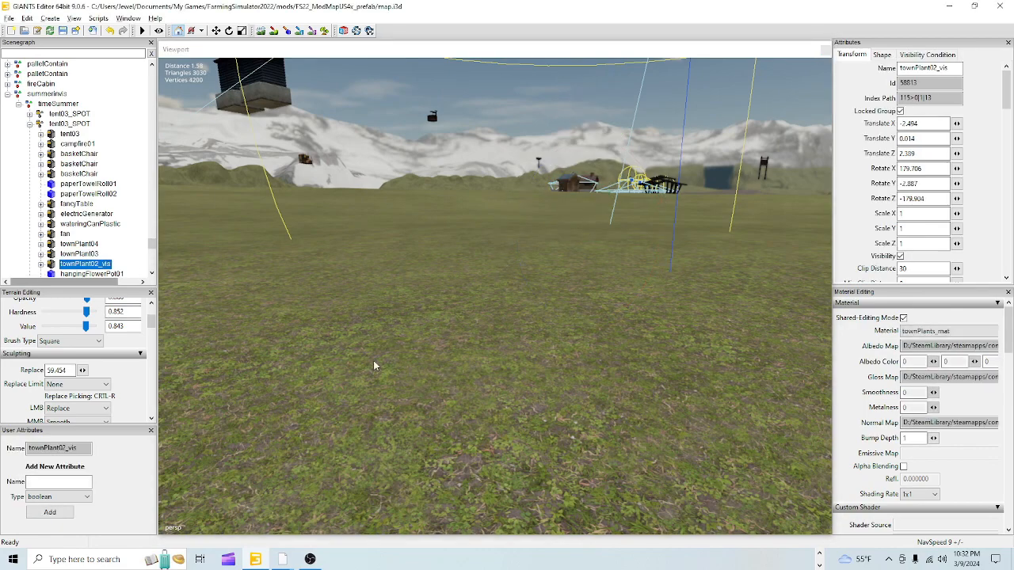
key("f")
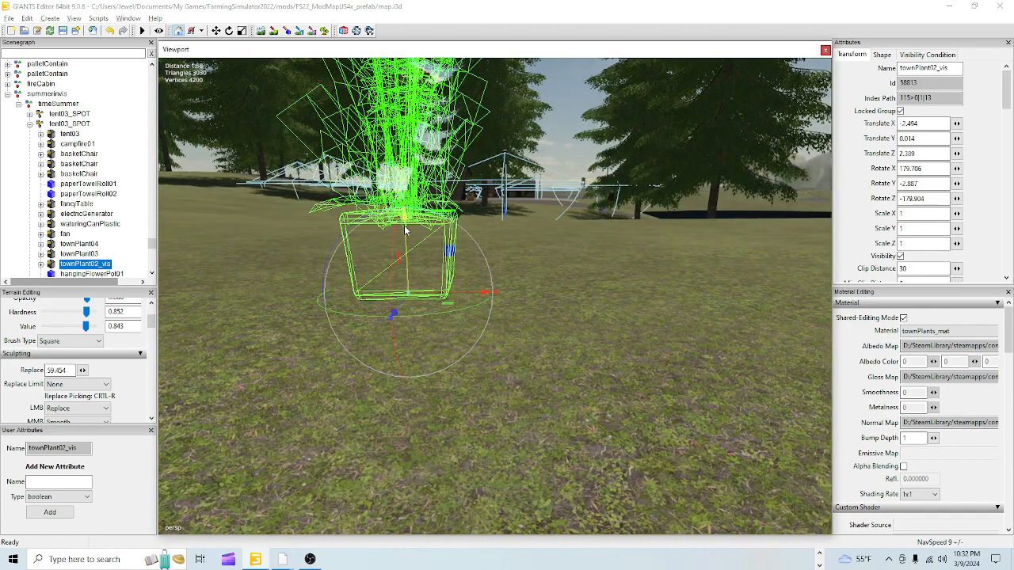
left_click_drag(404, 225, 398, 254)
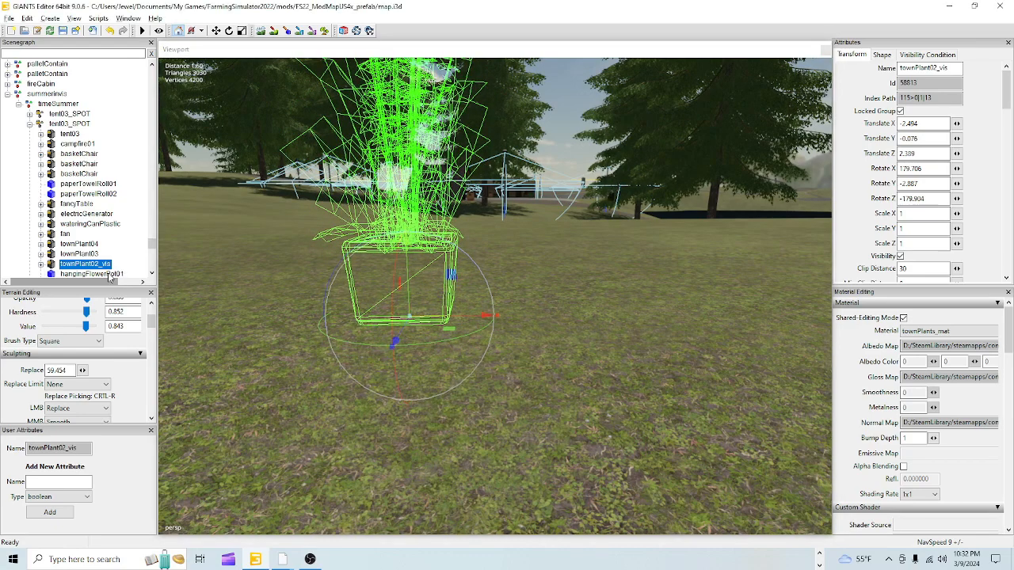
Step: Expand townPlant02_vis and check that its townPlant02Alpha child belongs to the lowered planter
left_click(91, 273)
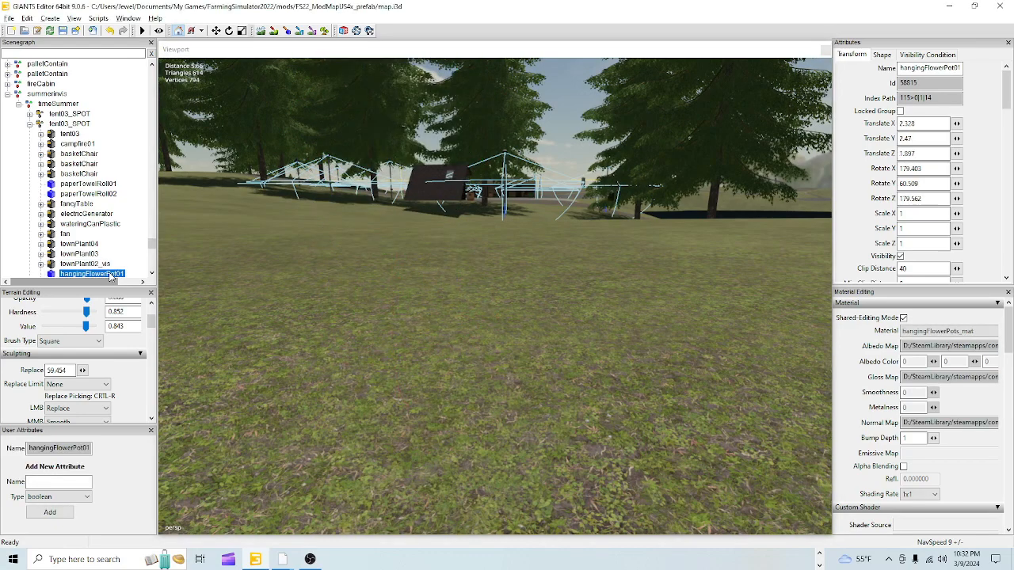
left_click(42, 264)
scroll(90, 251, "down", 3)
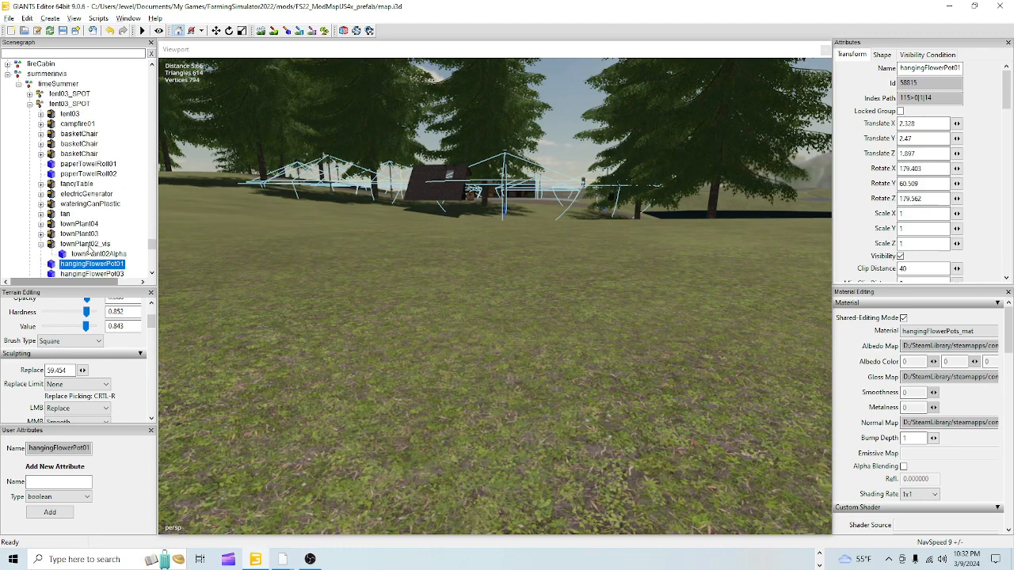
left_click(91, 245)
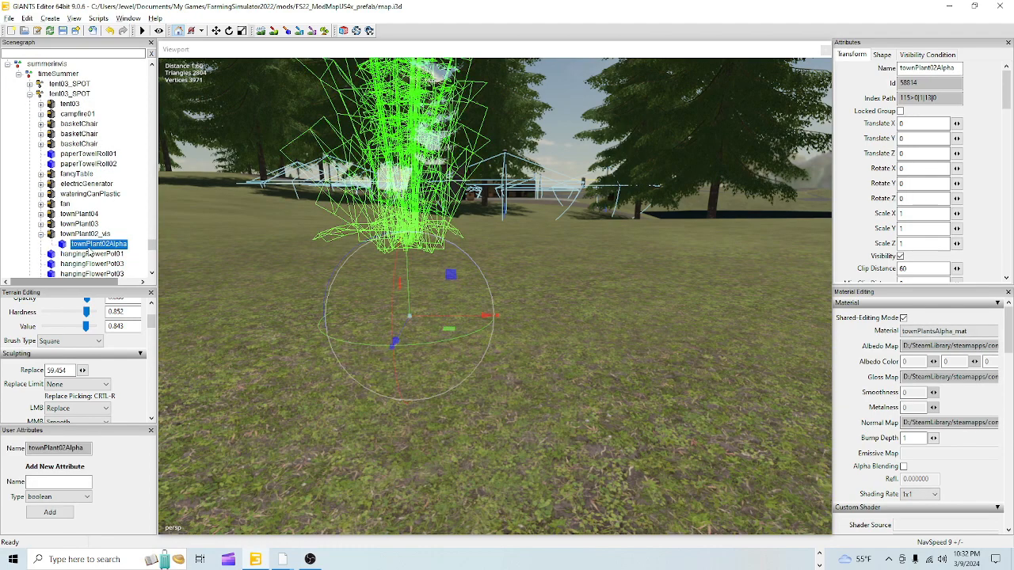
left_click(76, 235)
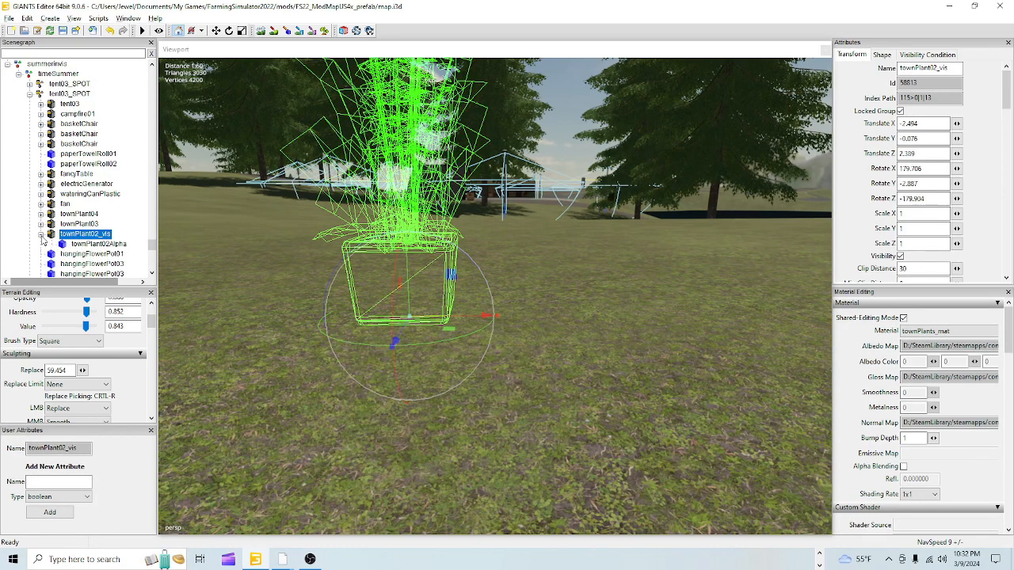
Step: Examine hangingFlowerPot01 in the second tent group from several sides to judge its hanging position
left_click(86, 255)
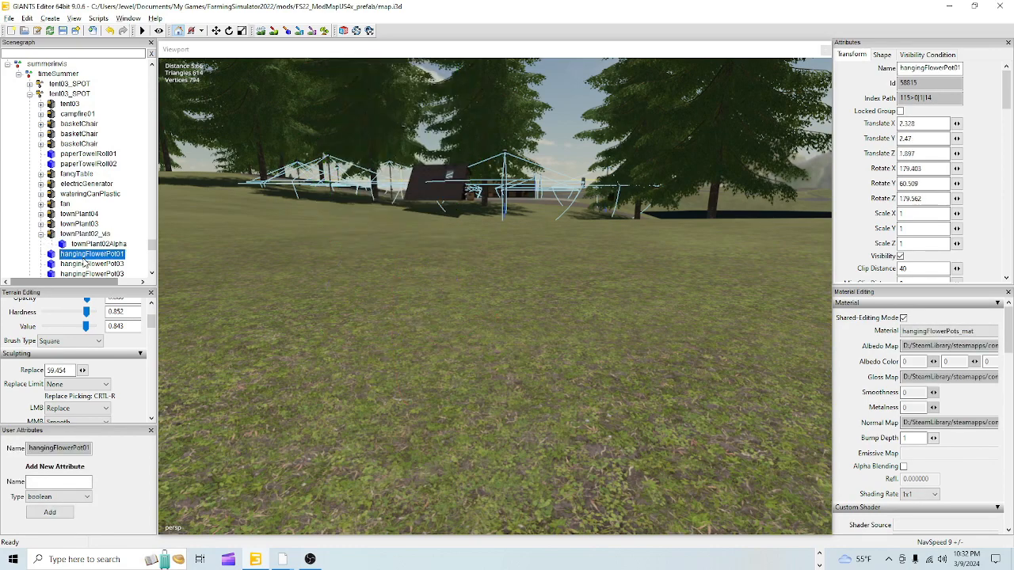
left_click_drag(411, 292, 607, 283, "alt")
left_click_drag(528, 313, 730, 311, "alt")
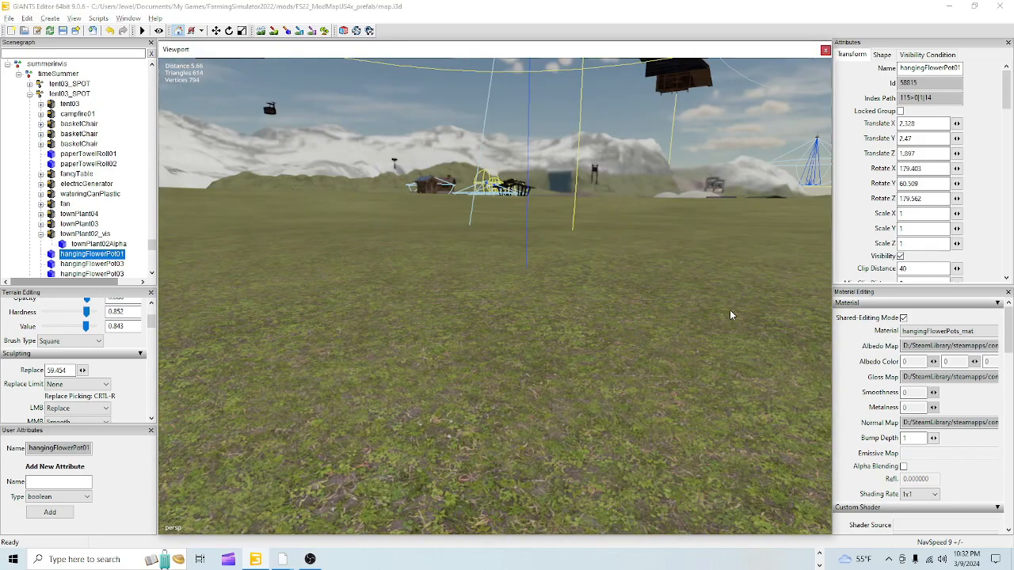
left_click_drag(361, 319, 592, 322, "alt")
scroll(525, 341, "down", 4)
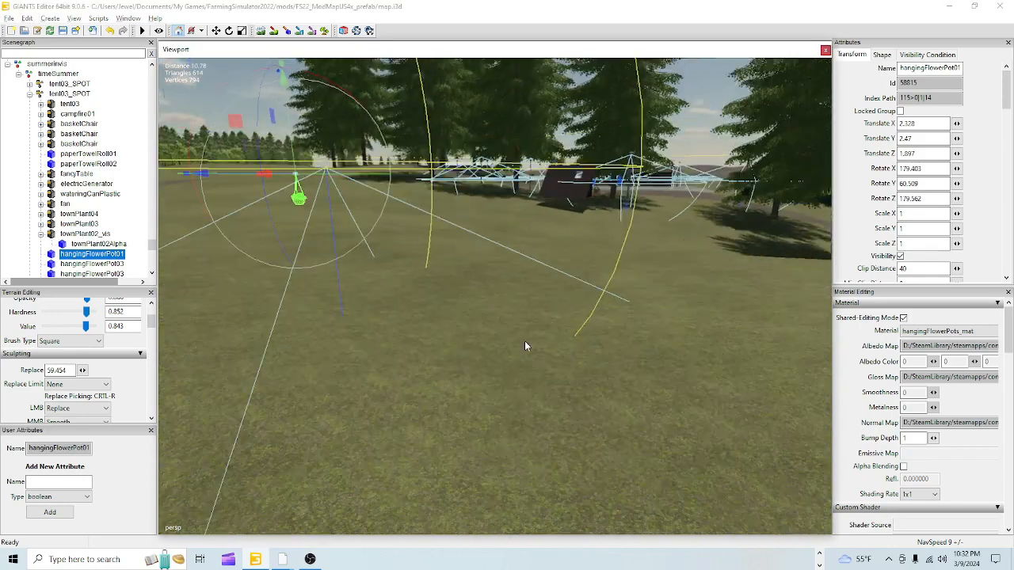
right_click_drag(525, 340, 485, 376, "alt")
left_click_drag(485, 376, 447, 346, "alt")
right_click_drag(447, 346, 533, 284, "alt")
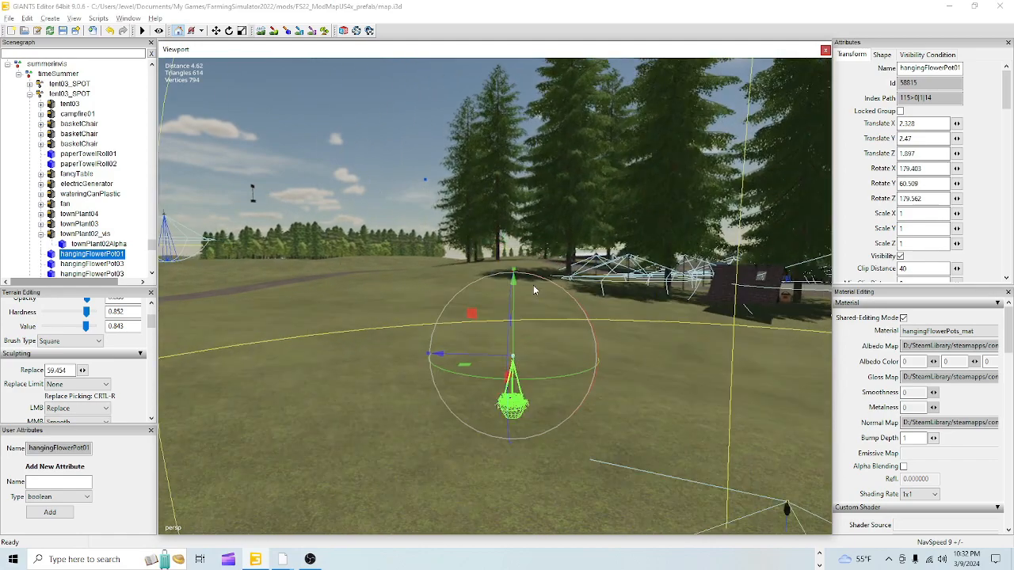
left_click_drag(533, 285, 554, 337, "alt")
right_click_drag(554, 337, 452, 258, "alt")
left_click_drag(452, 258, 347, 245, "alt")
right_click_drag(347, 245, 446, 322, "alt")
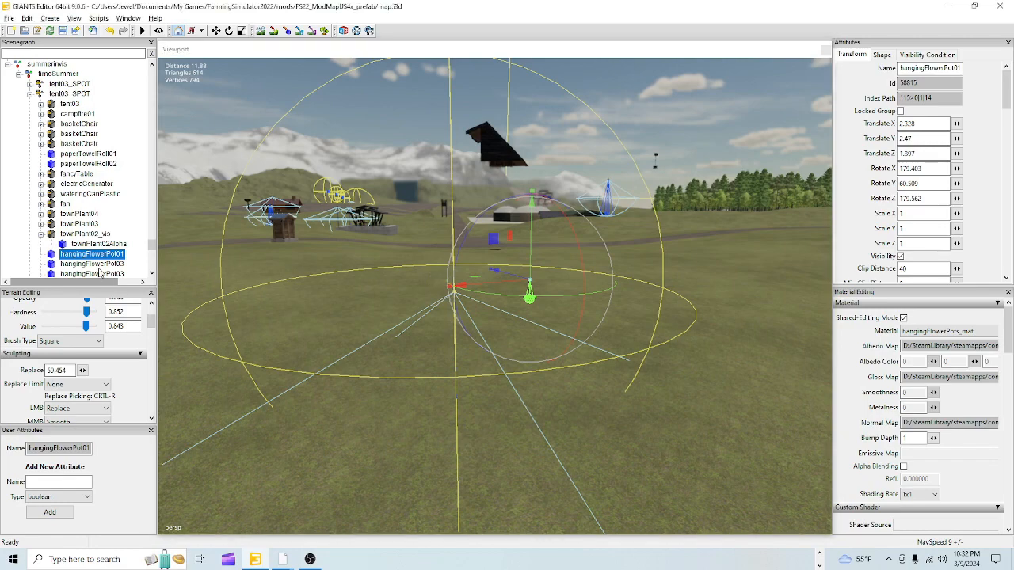
Step: Highlight the whole timeSummer group and examine how the second tent's hanging pots, plants and furniture sit
left_click(58, 74)
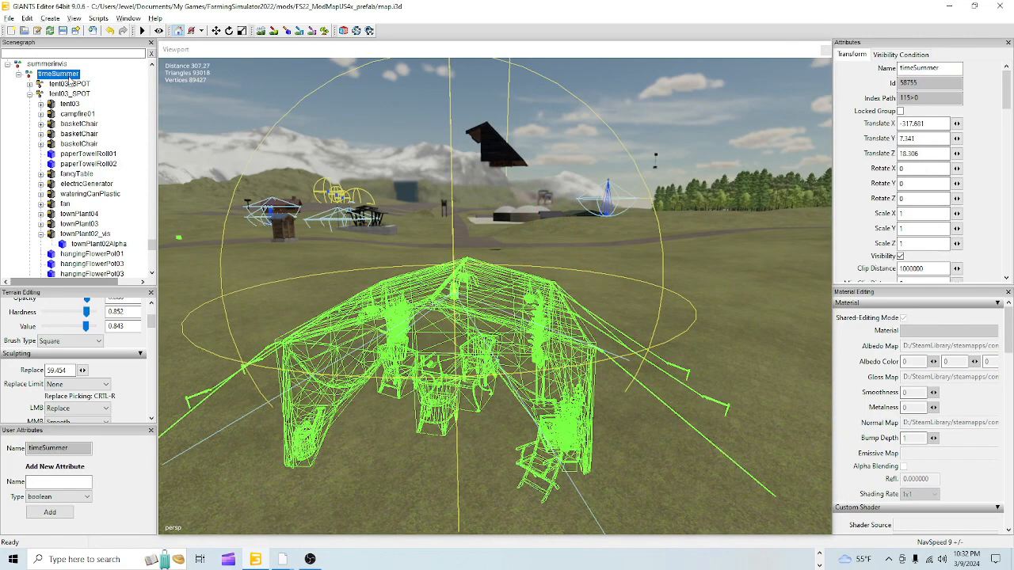
right_click_drag(554, 466, 559, 369, "alt")
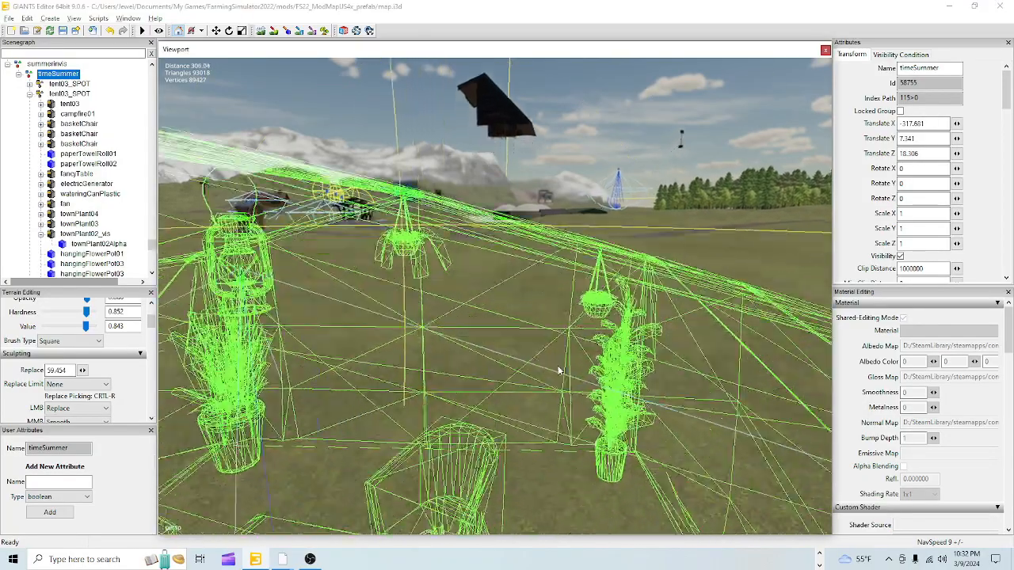
left_click_drag(559, 369, 475, 382, "alt")
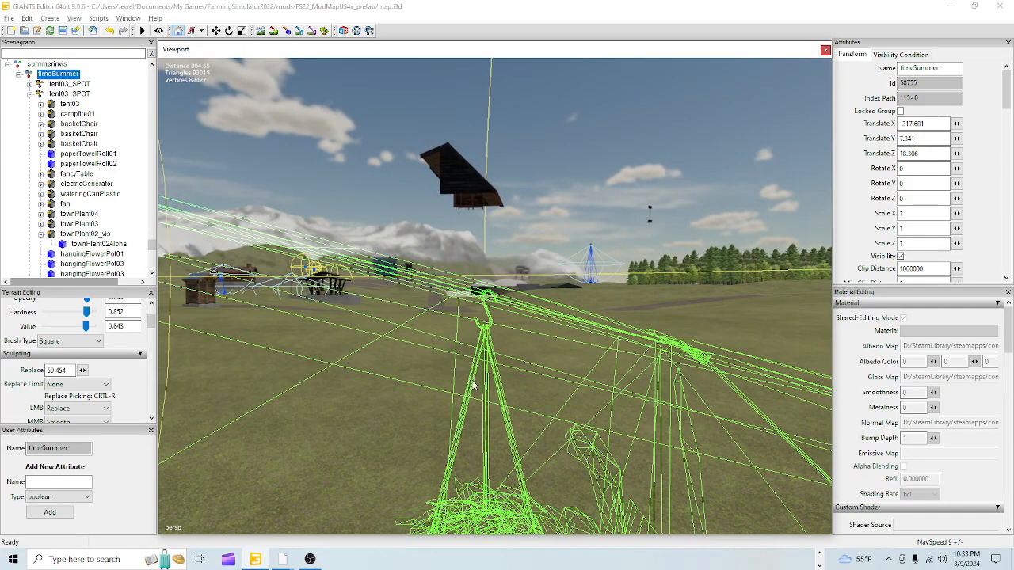
mouse_move(536, 340)
right_mouse_down("alt")
mouse_move(530, 368)
mouse_move(531, 328)
right_mouse_up("alt")
left_click_drag(532, 329, 724, 371, "alt")
right_click_drag(724, 370, 590, 371, "alt")
left_click_drag(590, 371, 702, 431, "alt")
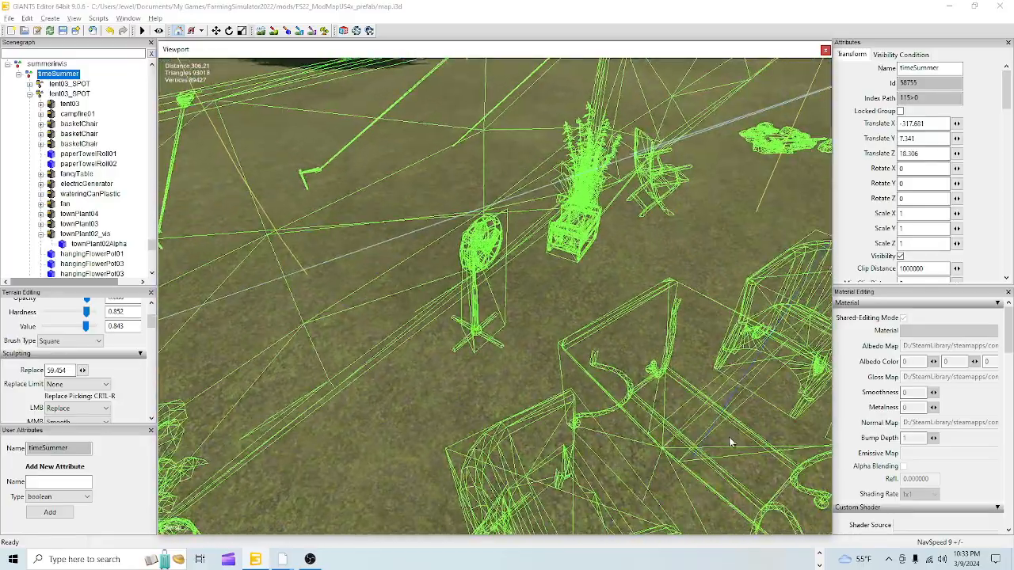
right_click_drag(702, 430, 708, 389, "alt")
left_click_drag(708, 388, 357, 332, "alt")
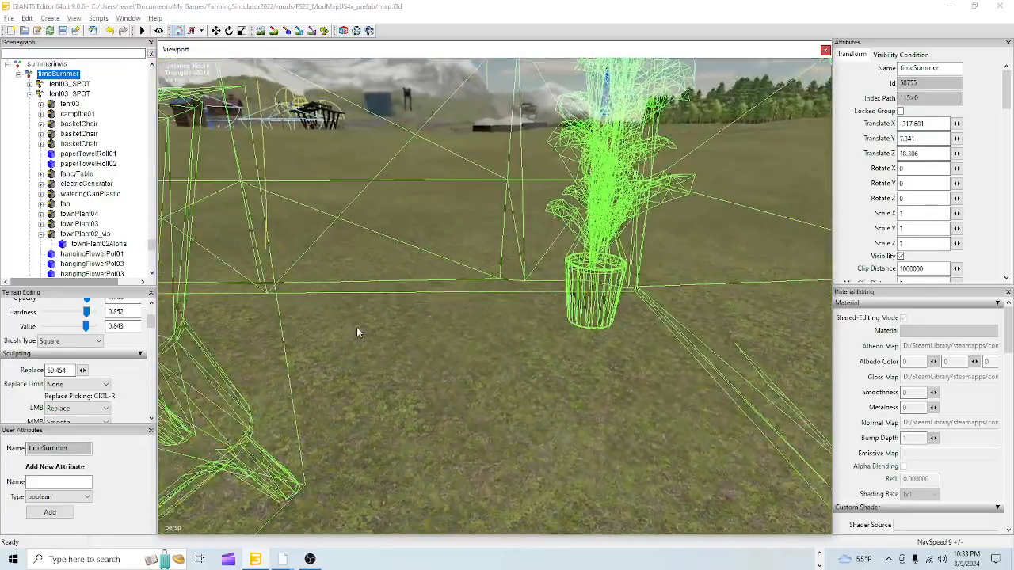
right_click_drag(357, 332, 397, 391, "alt")
left_click_drag(397, 391, 407, 385, "alt")
right_click_drag(407, 385, 473, 286, "alt")
left_click_drag(474, 287, 651, 377, "alt")
scroll(102, 244, "down", 2)
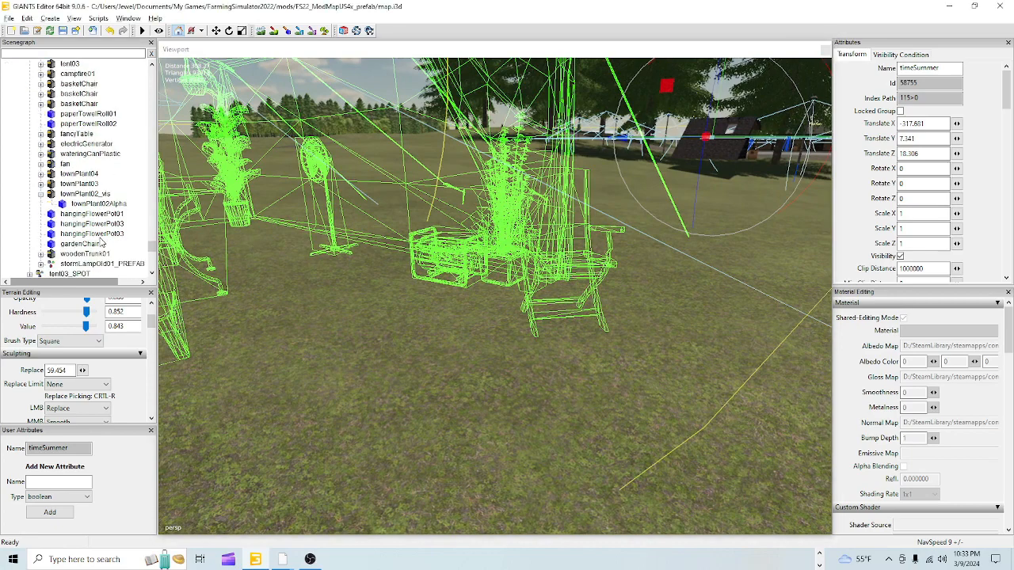
Step: Inspect hangingFlowerPot01 and the two hangingFlowerPot03 objects in the second tent group individually
key("Delete")
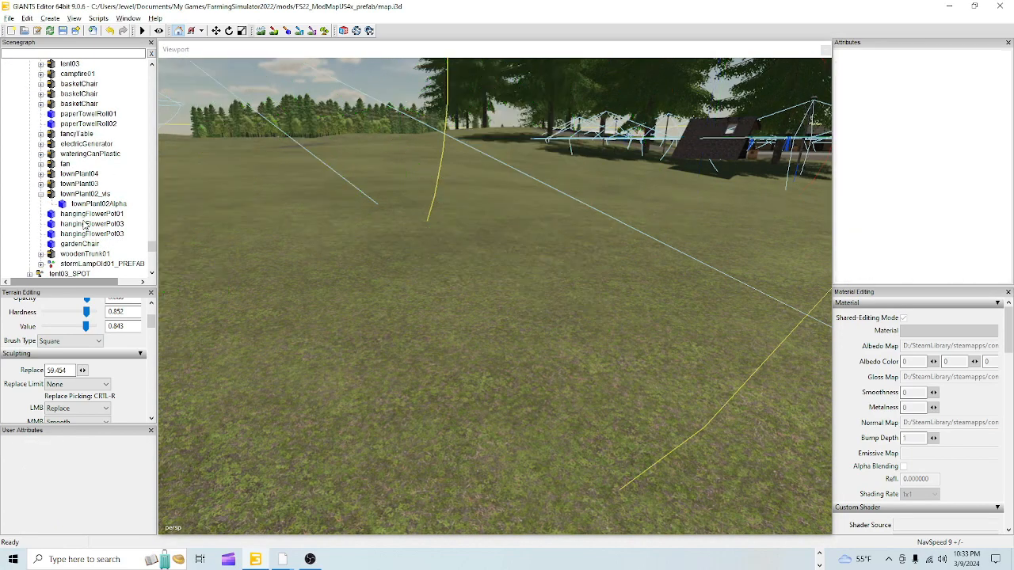
left_click(79, 214)
key("f")
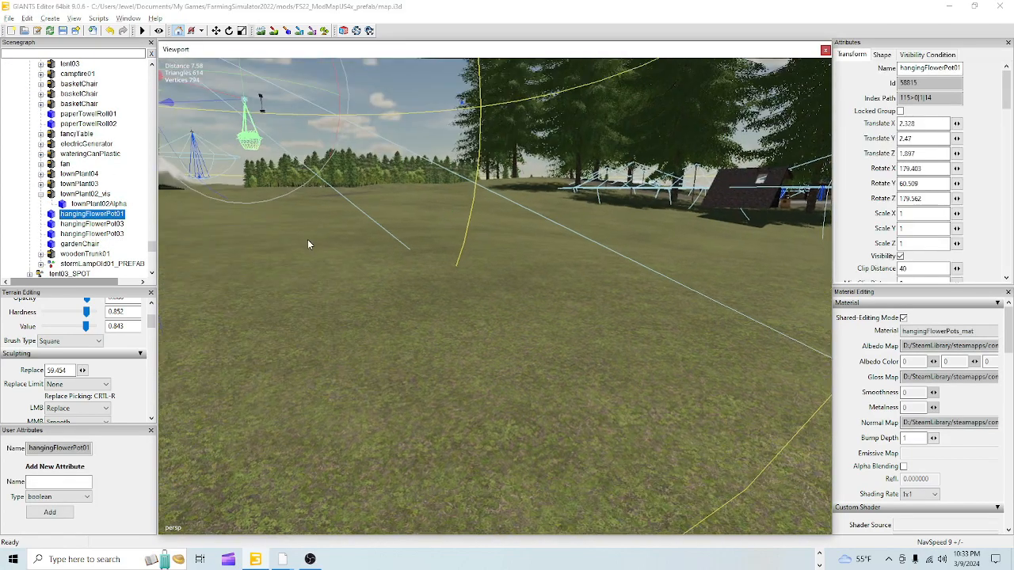
left_click(92, 224)
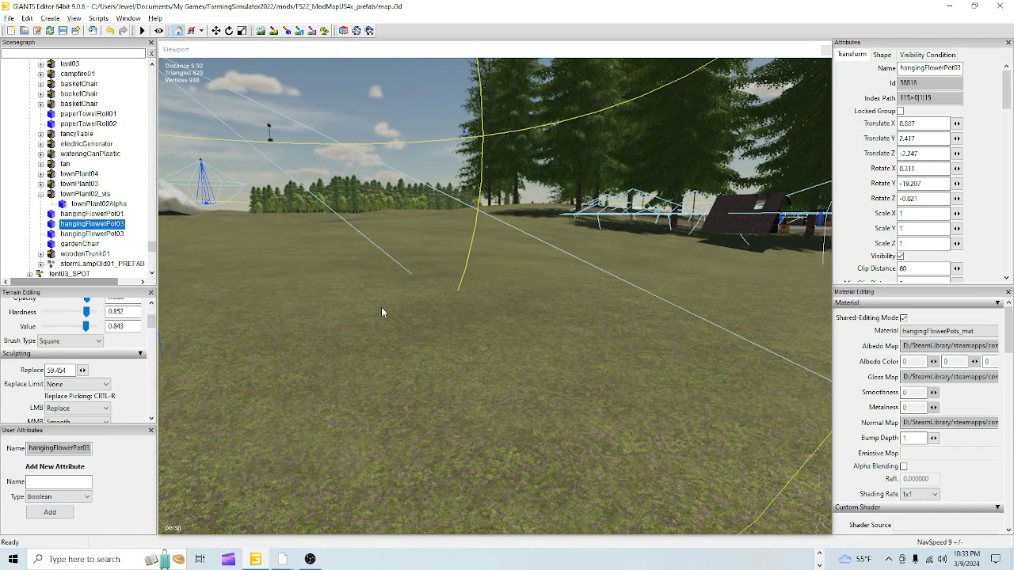
key("f")
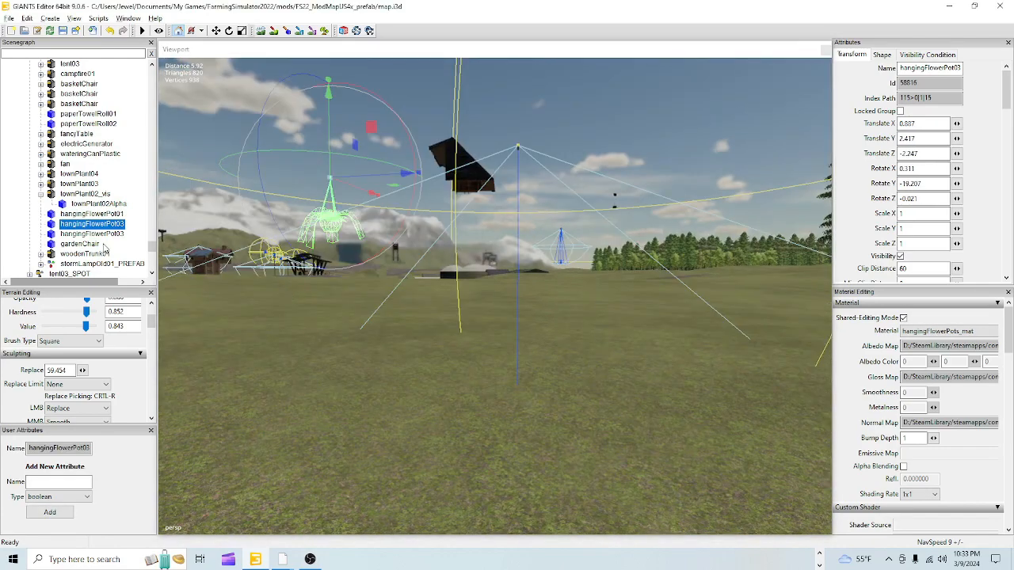
left_click(87, 234)
Step: Lower the gardenChair in the second tent group to Translate Y -0.064 so its legs rest on the ground
left_click(81, 244)
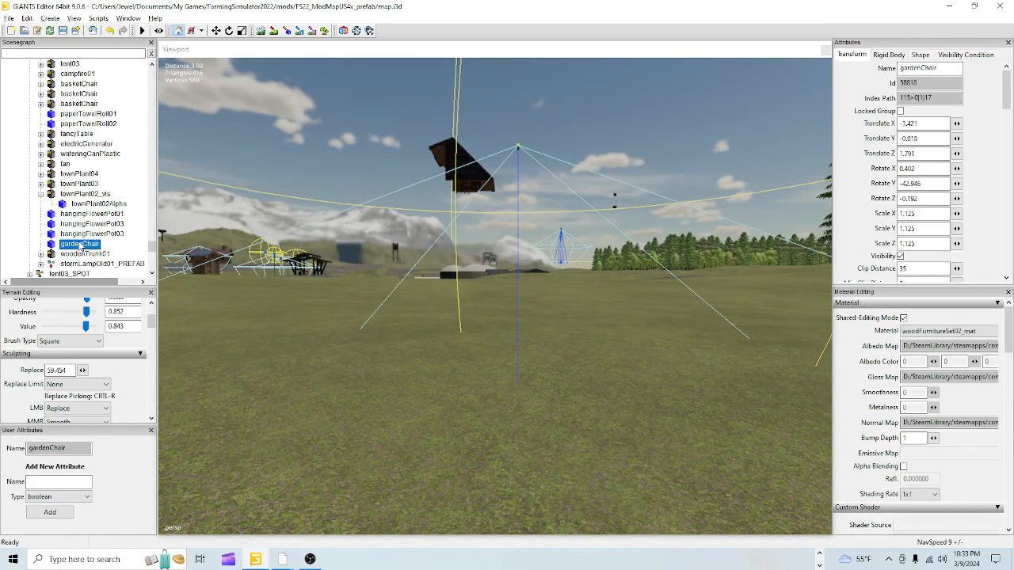
key("f")
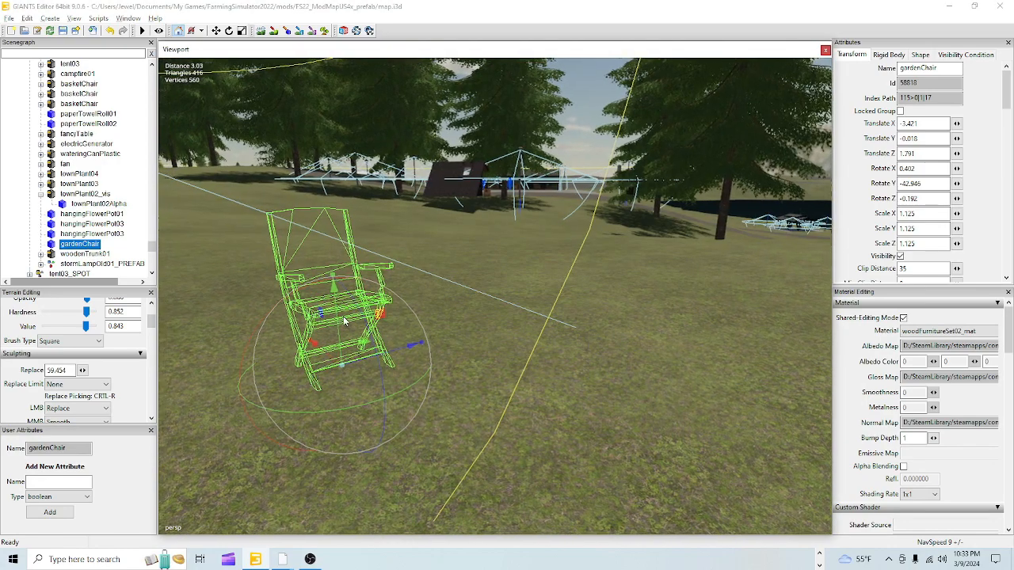
mouse_move(343, 314)
left_mouse_down()
mouse_move(339, 333)
mouse_move(335, 320)
left_mouse_up()
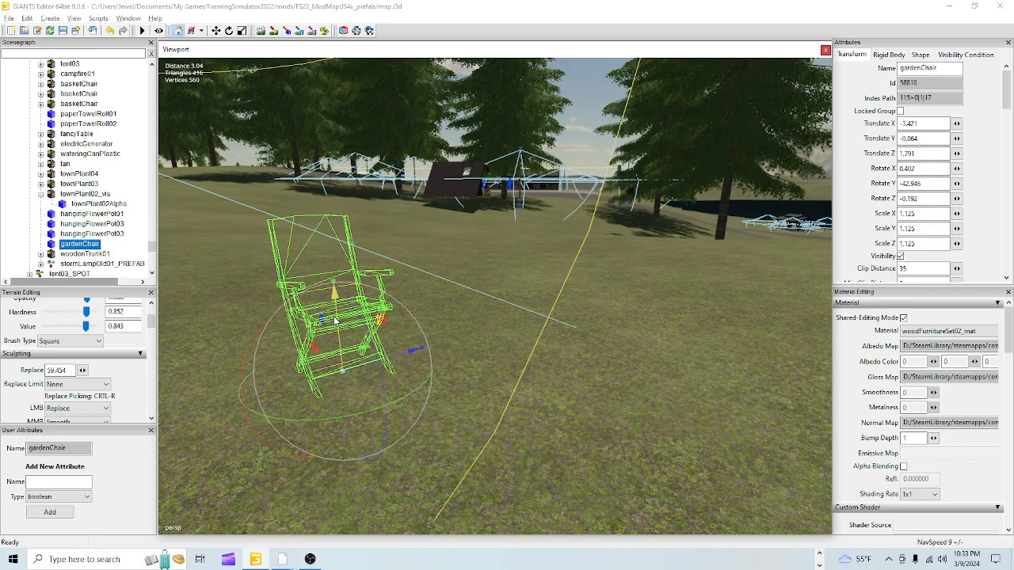
Step: Examine the position of woodenTrunk01 above the second tent from several angles
left_click(100, 254)
left_click_drag(453, 333, 343, 315, "alt")
scroll(343, 316, "down", 3)
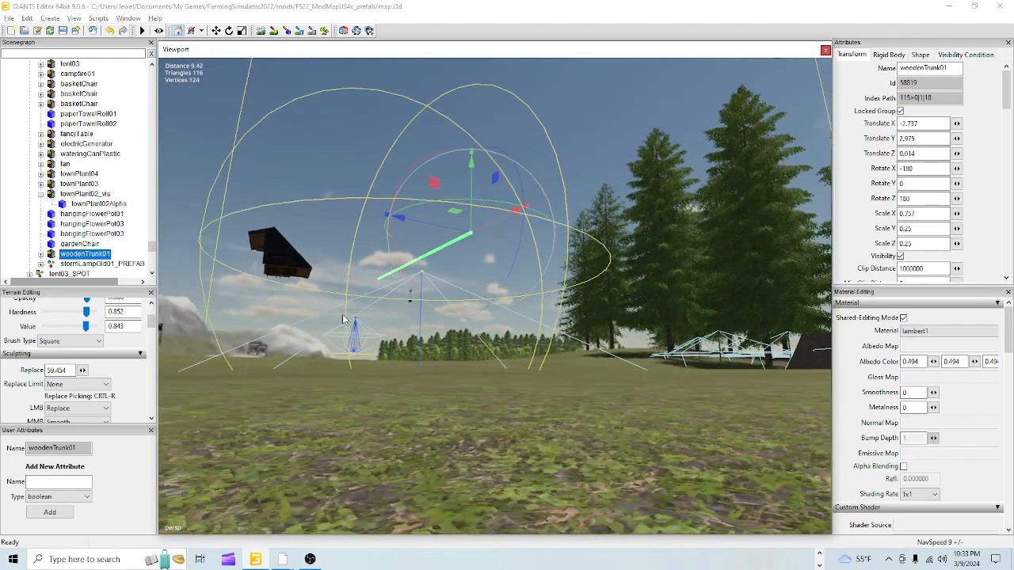
scroll(343, 319, "up", 4)
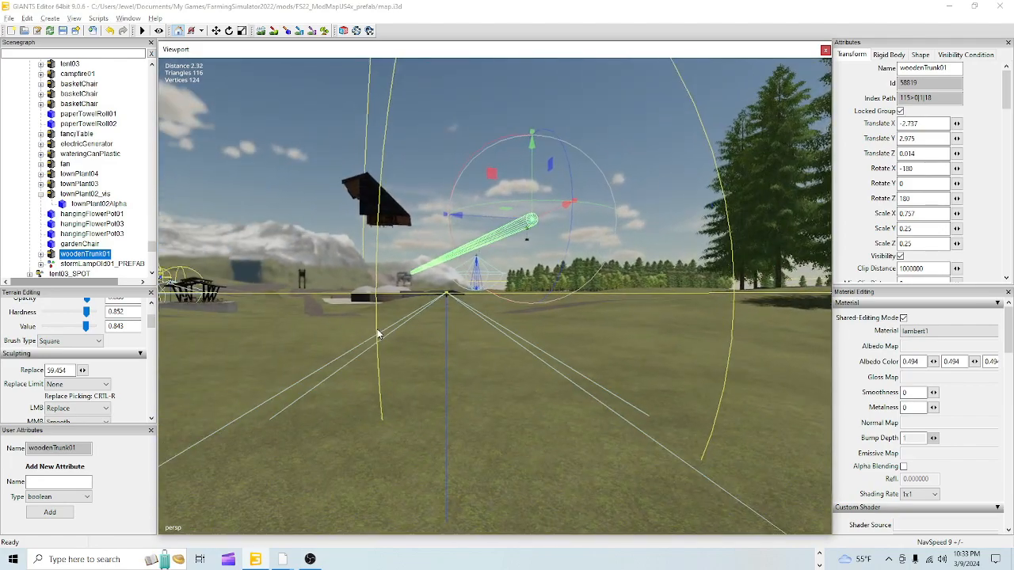
mouse_move(410, 350)
left_mouse_down("alt")
mouse_move(376, 347)
mouse_move(386, 326)
mouse_move(519, 326)
mouse_move(421, 343)
left_mouse_up("alt")
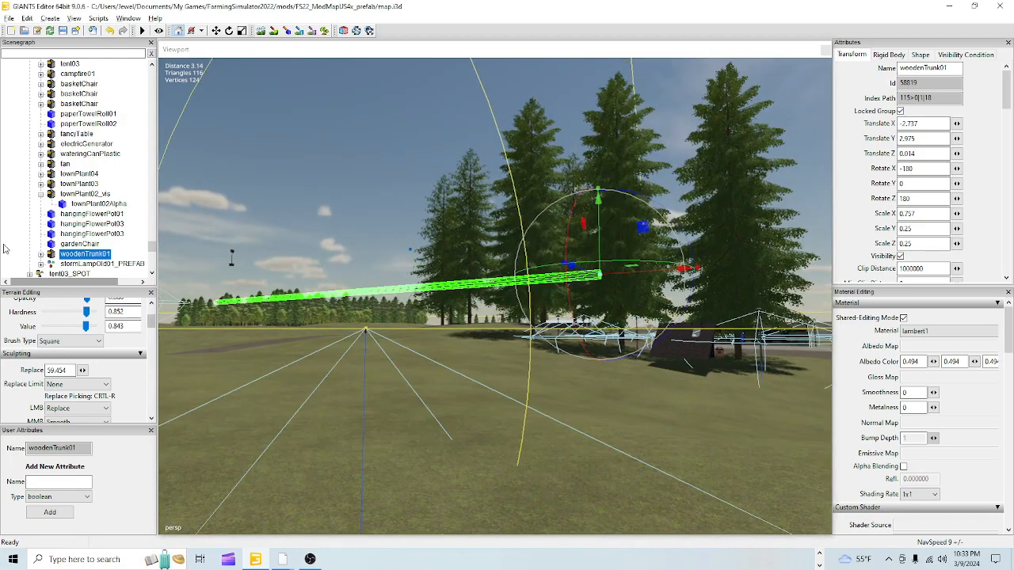
Step: Highlight the timeSummer group again to check woodenTrunk01 against the tent roof, and review the group's remaining objects
scroll(61, 113, "up", 2)
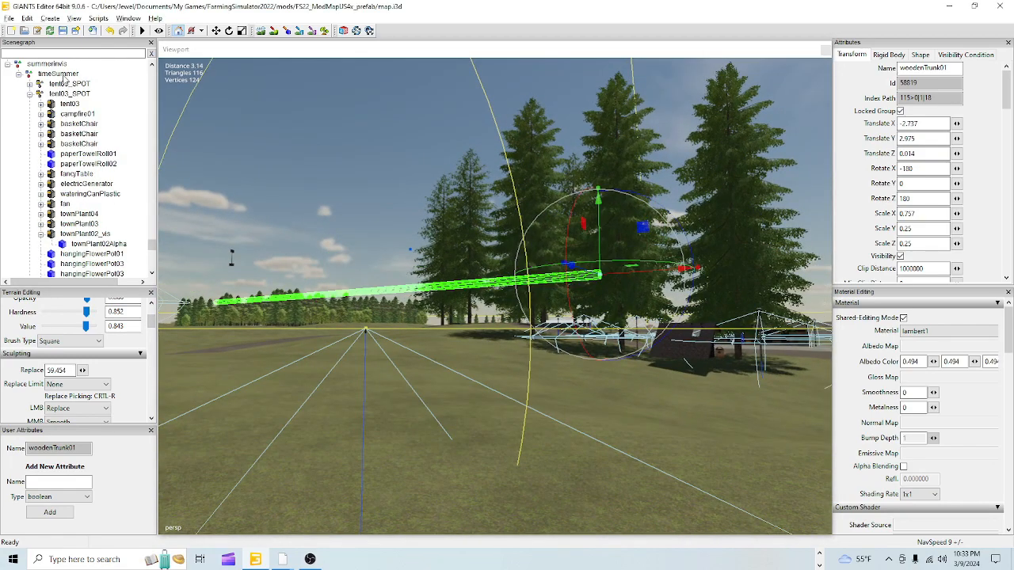
left_click(58, 73)
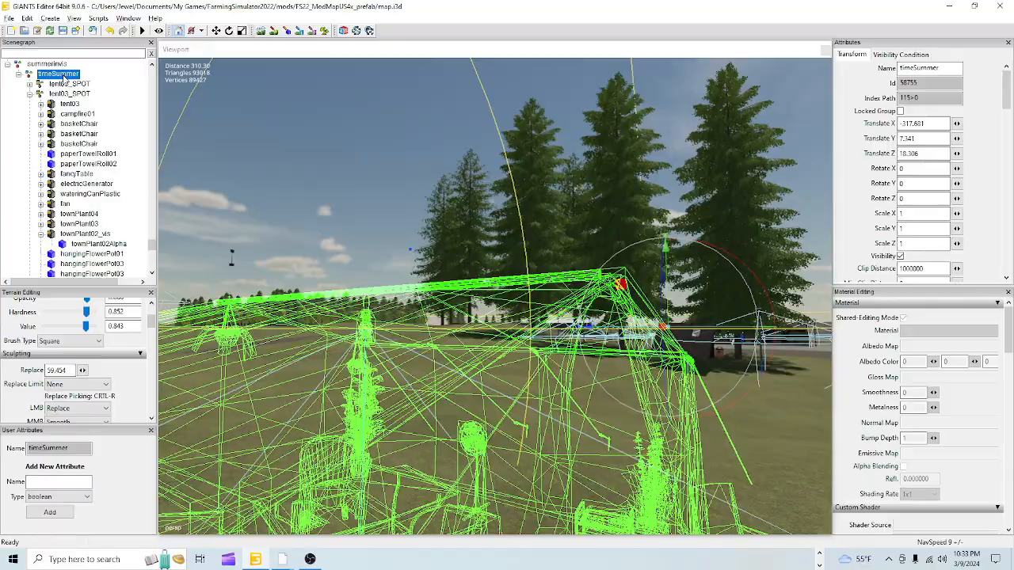
left_click_drag(458, 355, 380, 354, "alt")
scroll(380, 355, "down", 3)
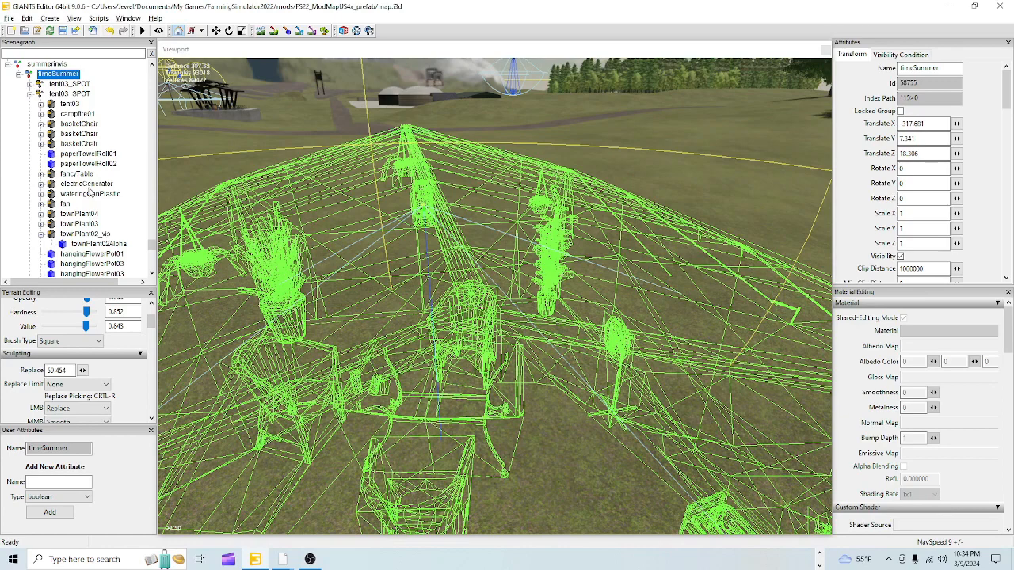
scroll(91, 193, "down", 5)
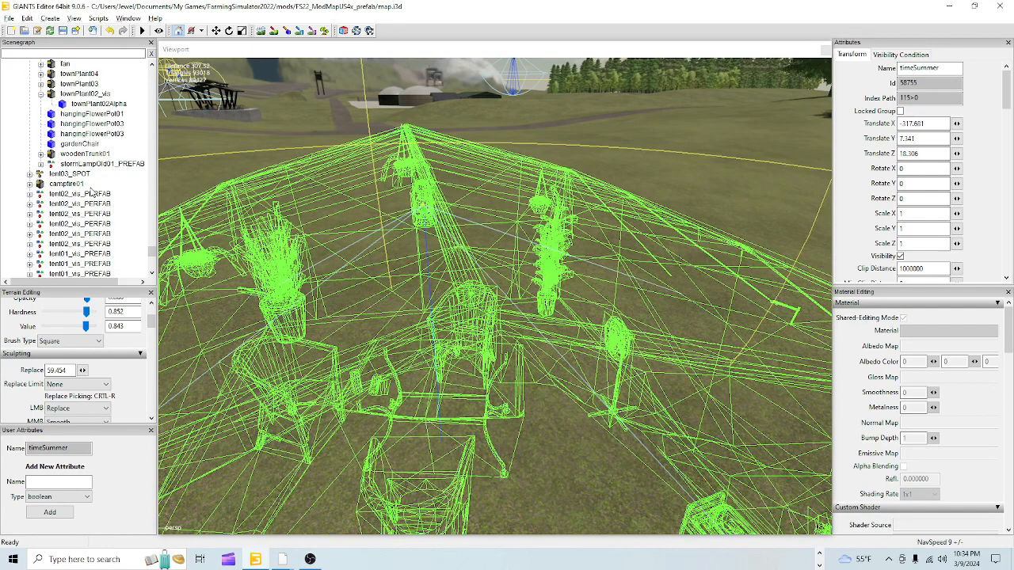
Step: Inspect the second tent's stormLampOld01_PREFAB, the third tent03_SPOT group and the standalone campfire01 individually
scroll(90, 194, "down", 3)
scroll(85, 194, "up", 2)
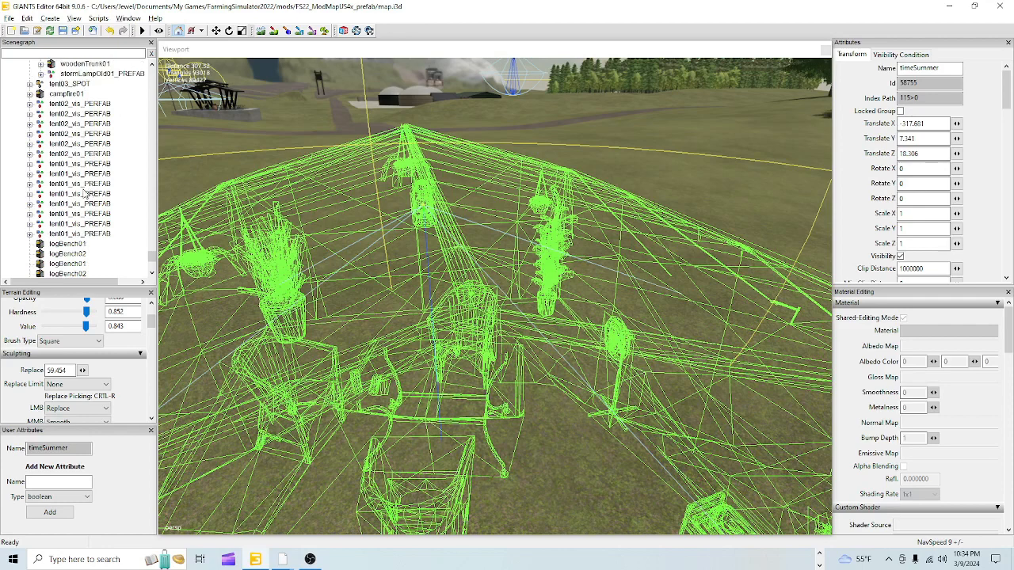
double_click(73, 105)
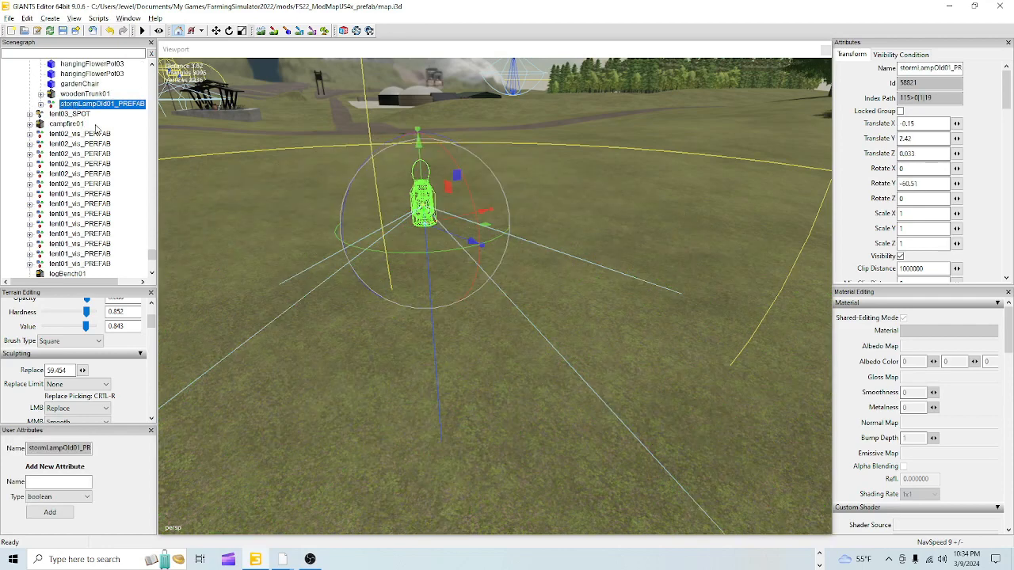
left_click(75, 114)
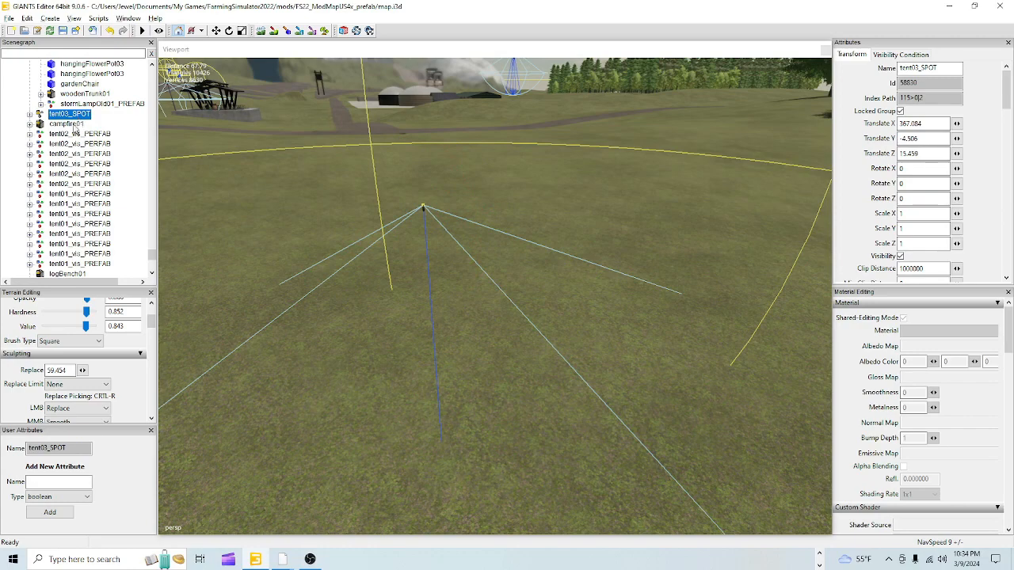
double_click(73, 125)
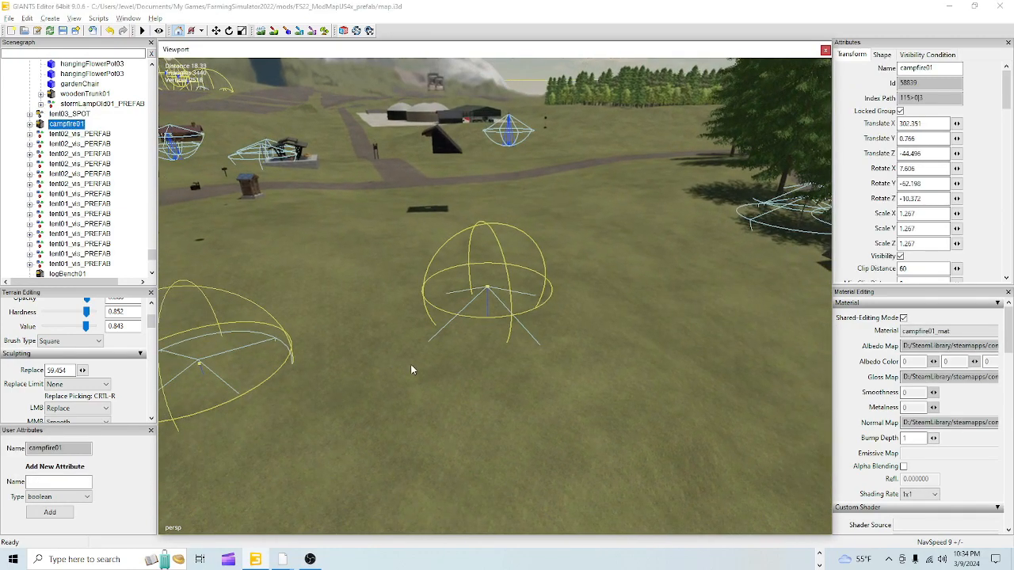
Step: Highlight the timeSummer group and examine how the log benches between the tents sit relative to the ground
scroll(126, 149, "up", 10)
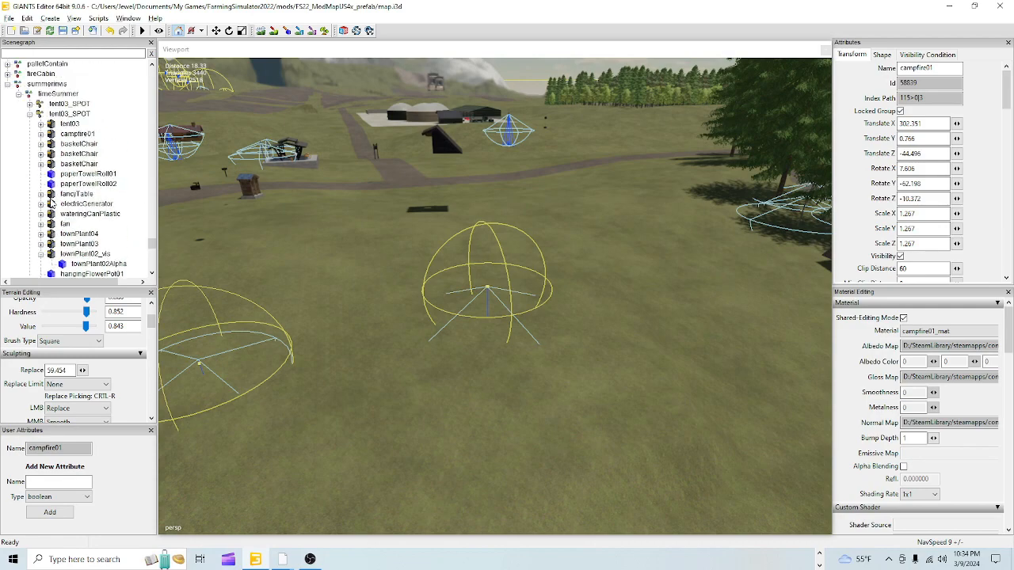
left_click(58, 154)
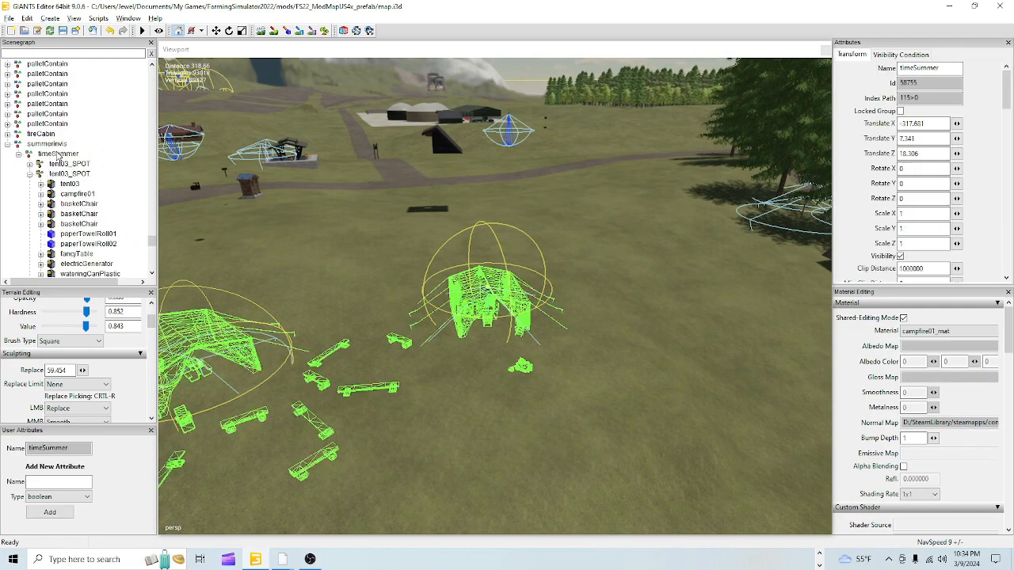
left_click_drag(511, 386, 466, 427, "alt")
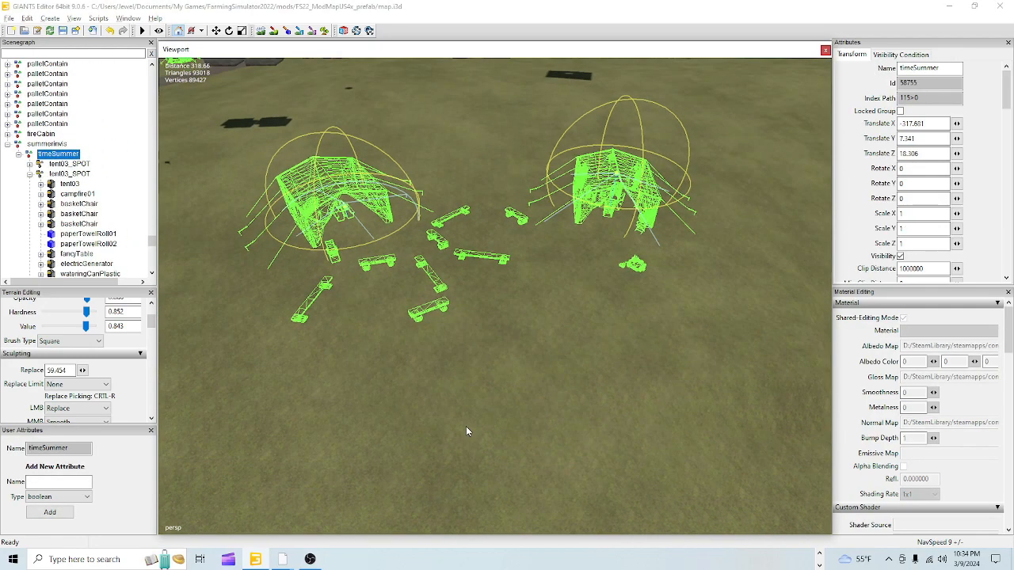
right_click_drag(388, 379, 286, 554, "alt")
left_click_drag(349, 317, 453, 172, "alt")
right_click_drag(452, 168, 416, 321, "alt")
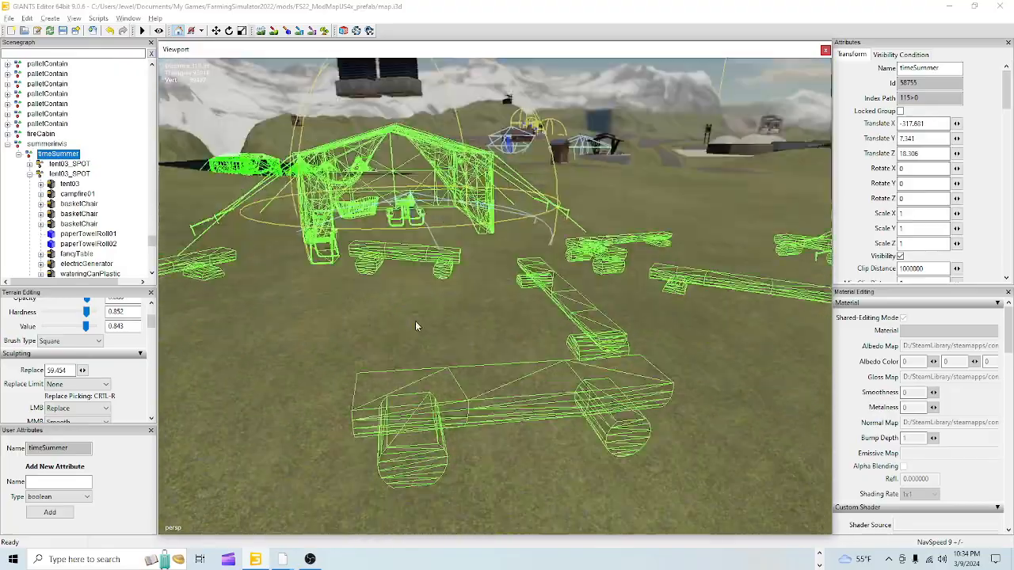
left_click_drag(416, 322, 394, 256, "alt")
right_click_drag(394, 256, 442, 265, "alt")
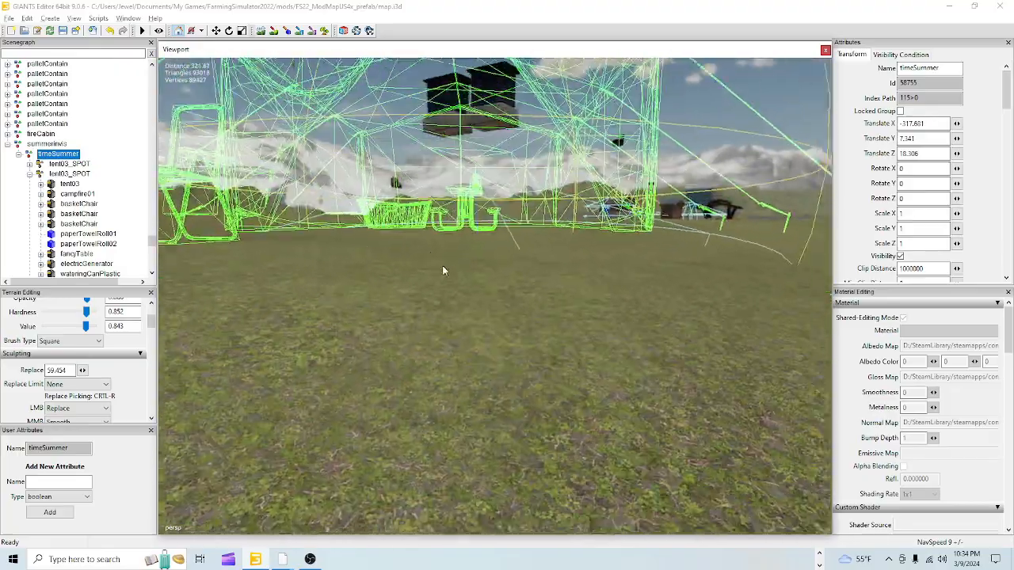
left_click_drag(442, 266, 447, 311, "alt")
right_click_drag(448, 311, 430, 329, "alt")
left_click_drag(368, 308, 312, 309, "alt")
scroll(89, 252, "down", 10)
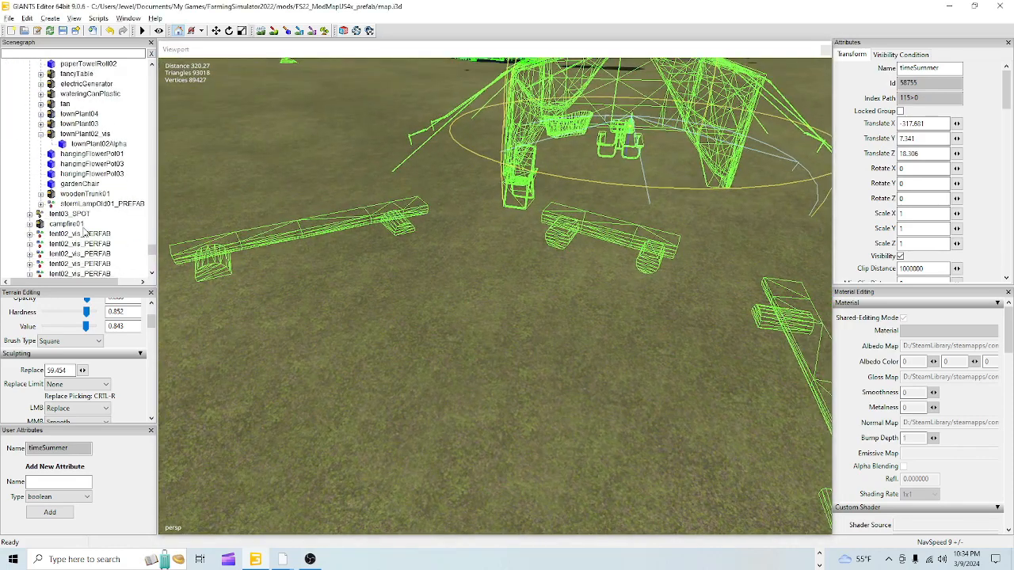
Step: Lower the first logBench01 in the timeSummer group to Translate Y -3.512 so it rests on the terrain
left_click(67, 236)
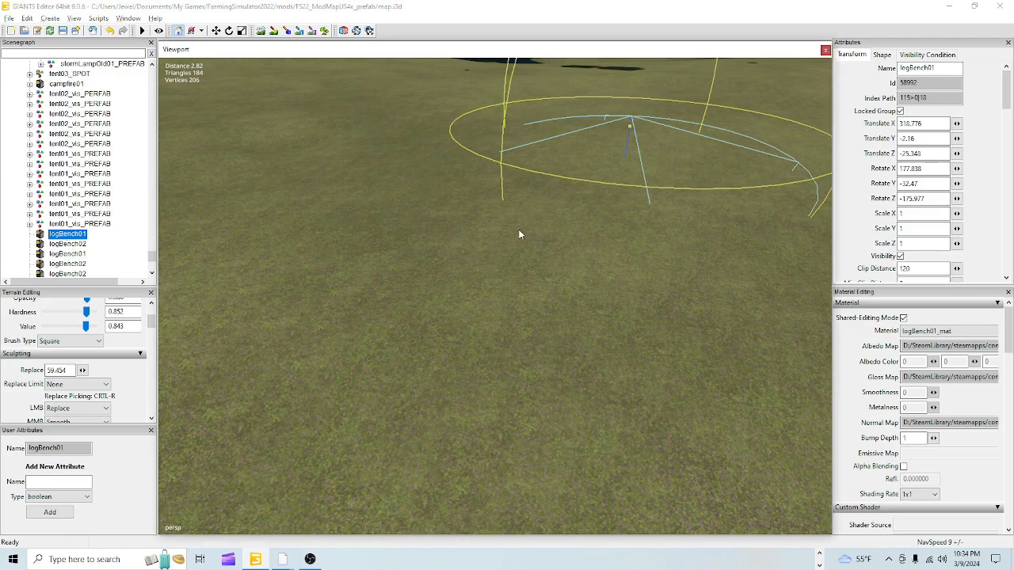
key("f")
scroll(584, 194, "down", 5)
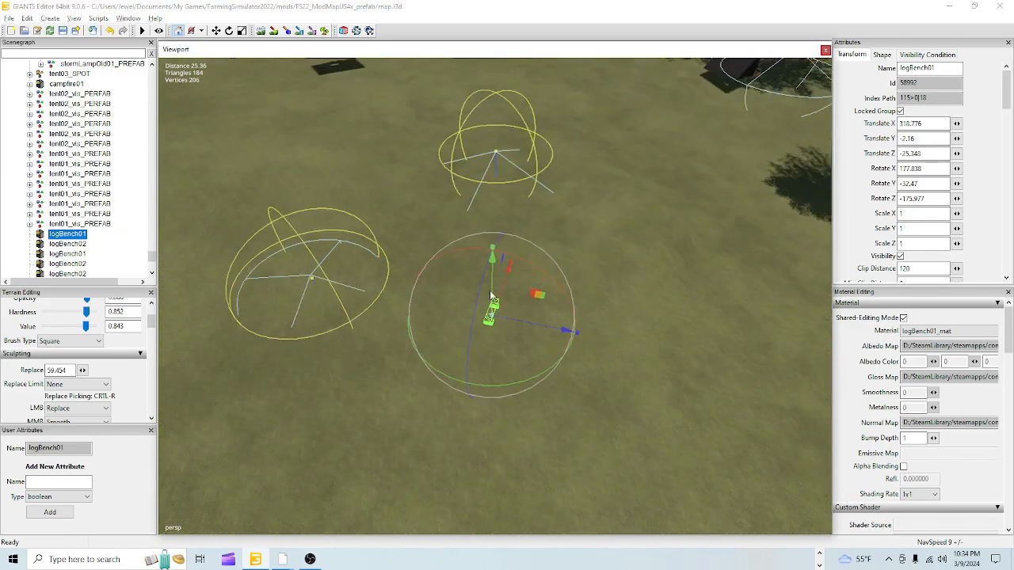
middle_click_drag(494, 297, 500, 245, "alt")
scroll(507, 245, "up", 6)
key("f")
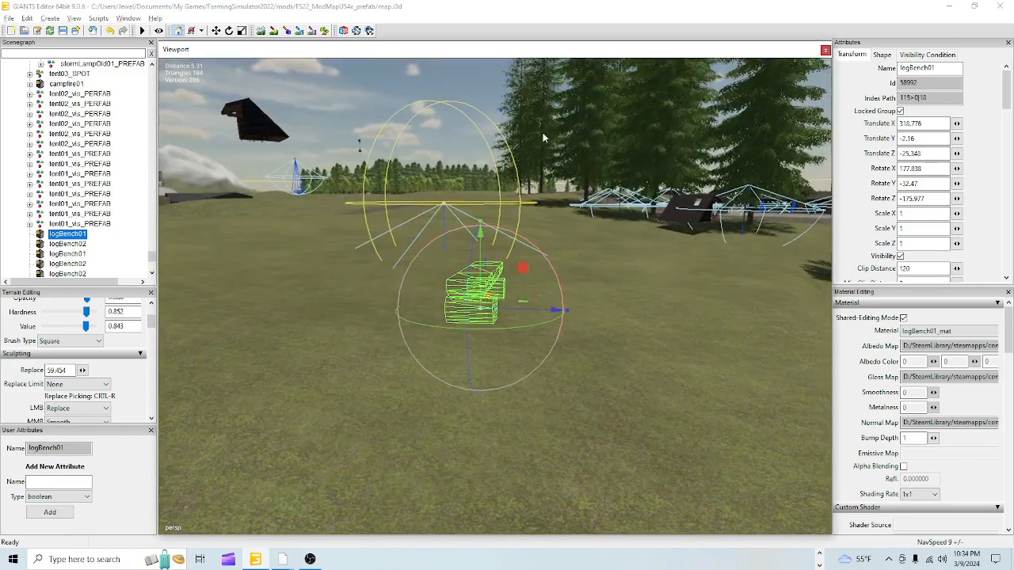
left_click_drag(479, 287, 470, 377)
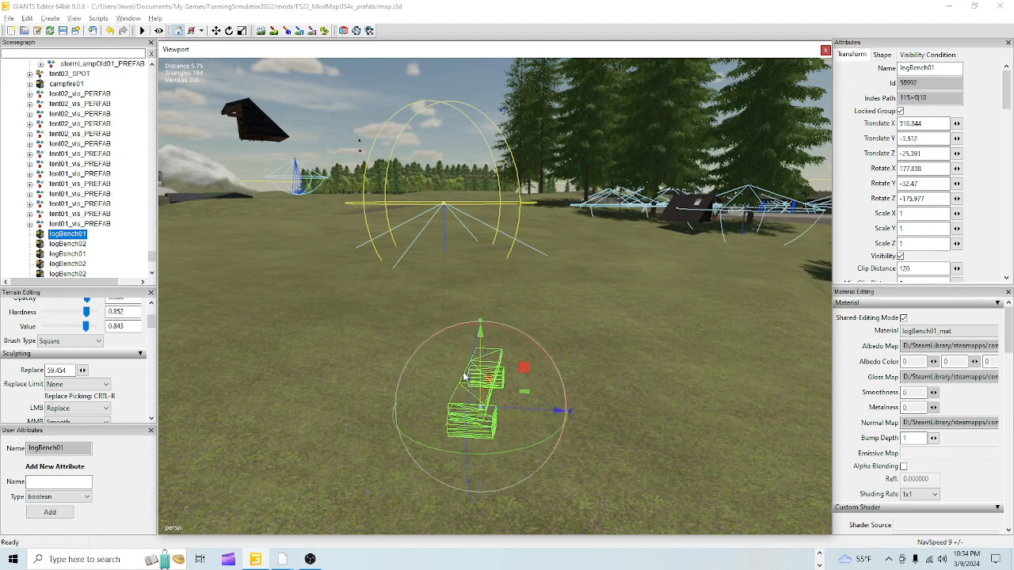
Step: Lower the first logBench02 to Translate Y -3.251 and check its legs against the ground
left_click(79, 244)
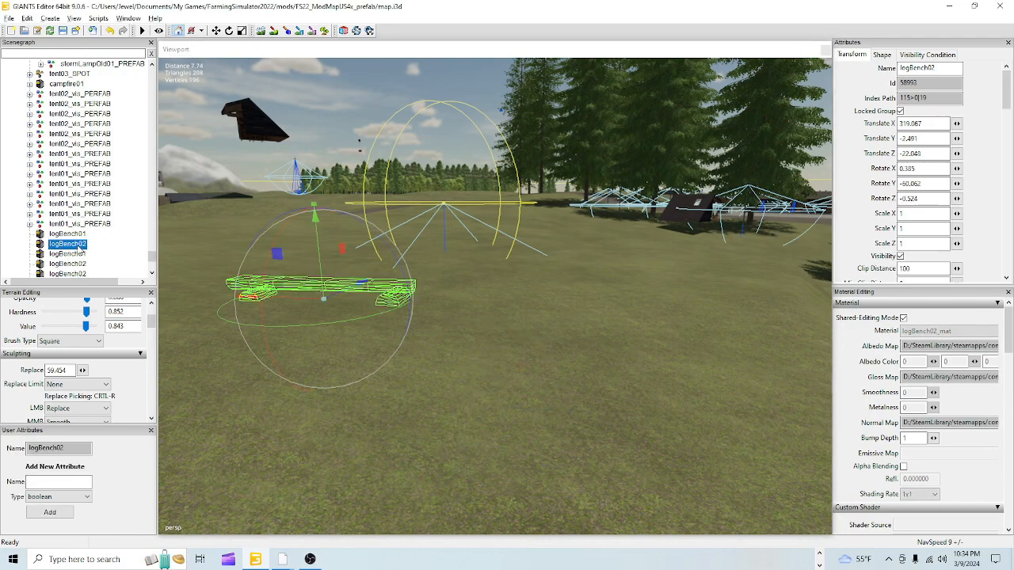
left_click_drag(327, 276, 320, 322)
left_click_drag(455, 319, 439, 338, "alt")
right_click_drag(443, 325, 399, 377, "alt")
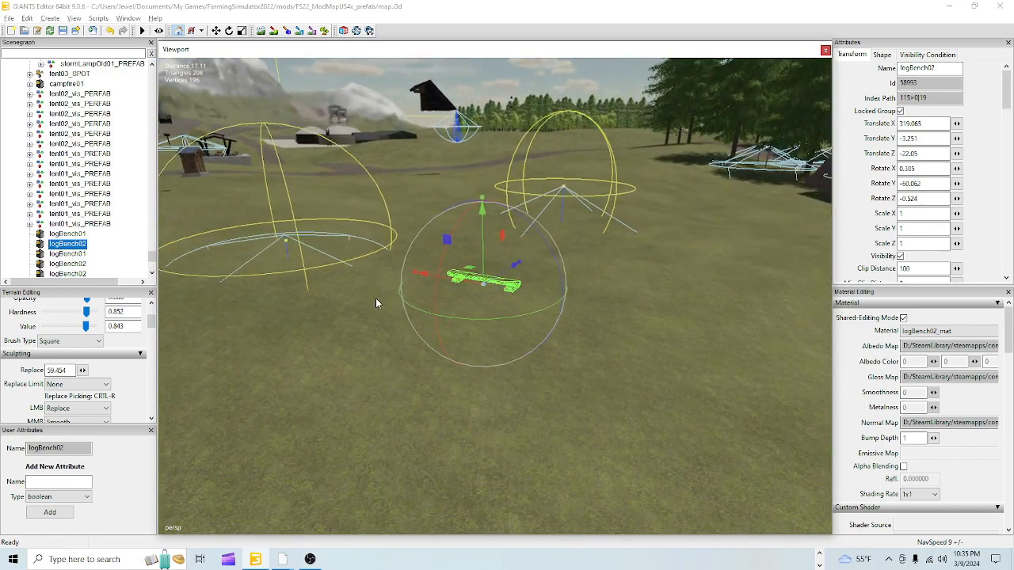
Step: Sculpt the terrain around the first logBench02 with replace height 60.138, and raise the bench to Translate Y -3.069
left_click(242, 32)
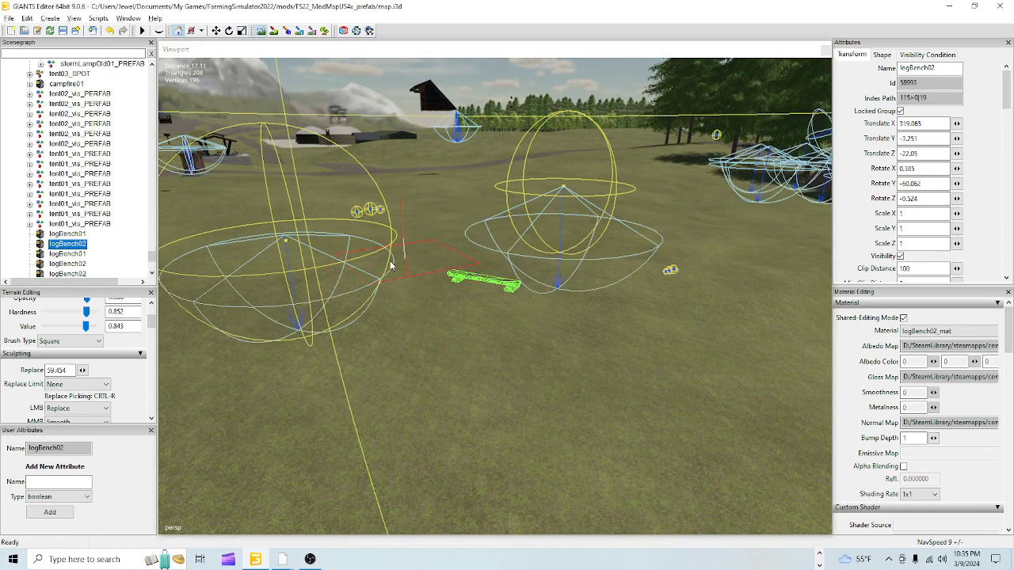
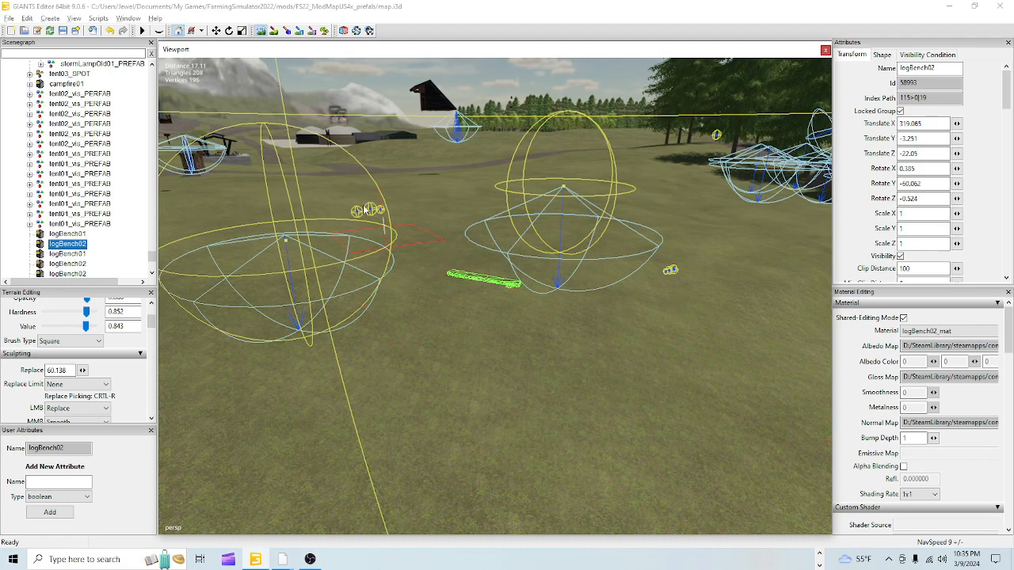
left_click(262, 31)
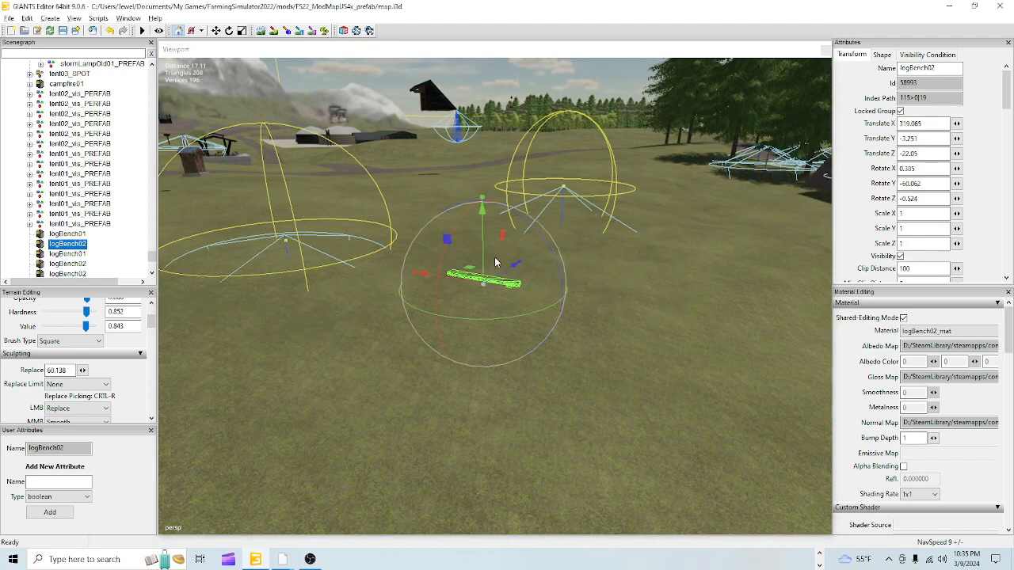
left_click_drag(485, 263, 483, 257)
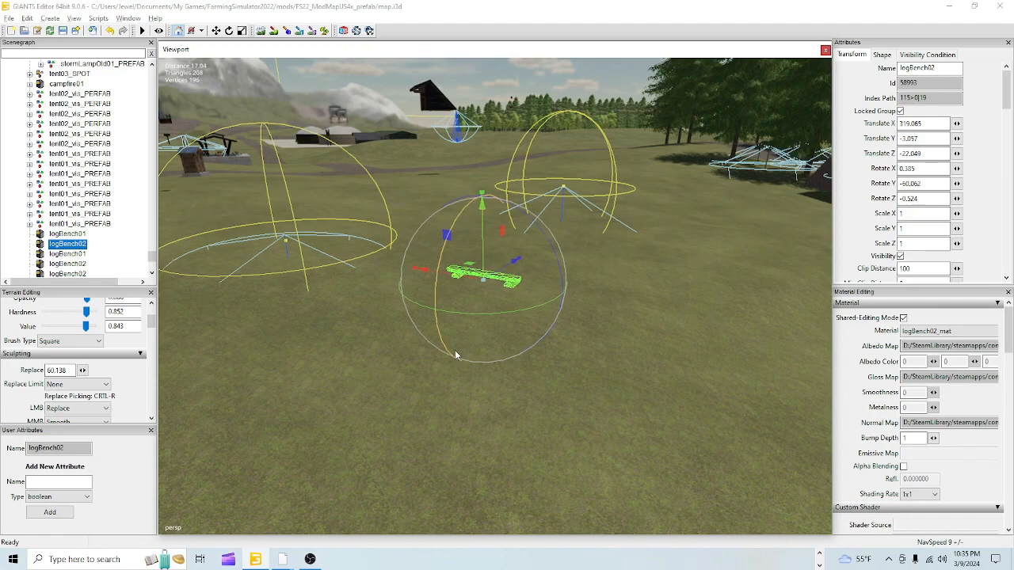
scroll(478, 237, "up", 5)
scroll(467, 204, "down", 1)
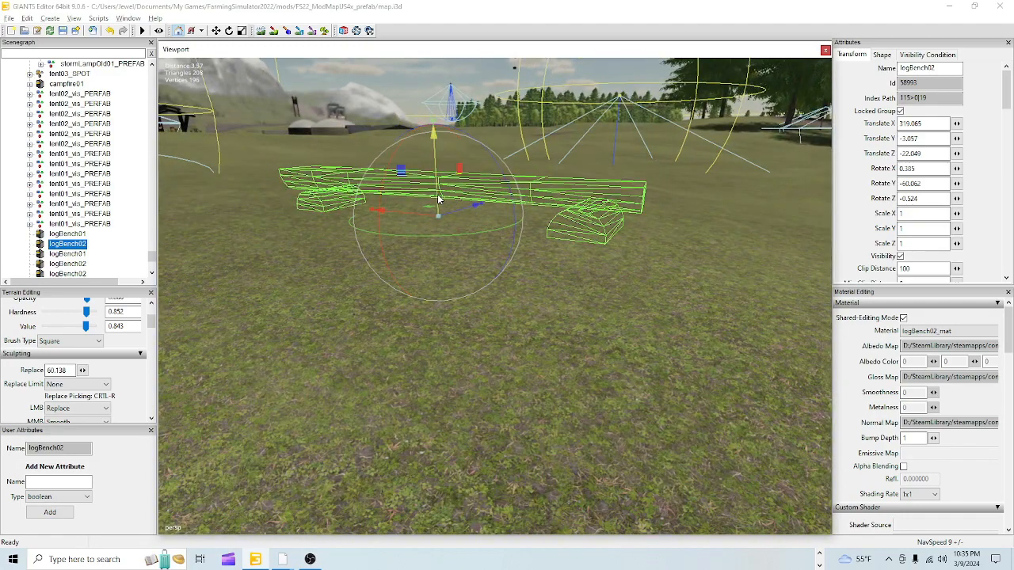
left_click_drag(438, 198, 434, 200)
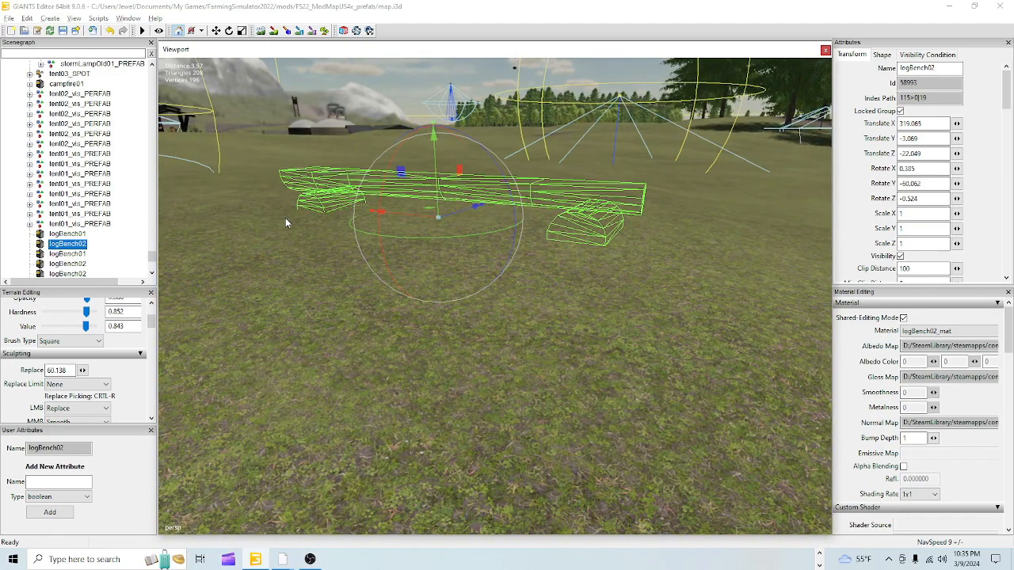
Step: Lower the second logBench01 to Translate Y -3.067 and level it with rotation X 178.811, Y -20.993, Z -179.485
left_click(79, 244)
left_click(68, 254)
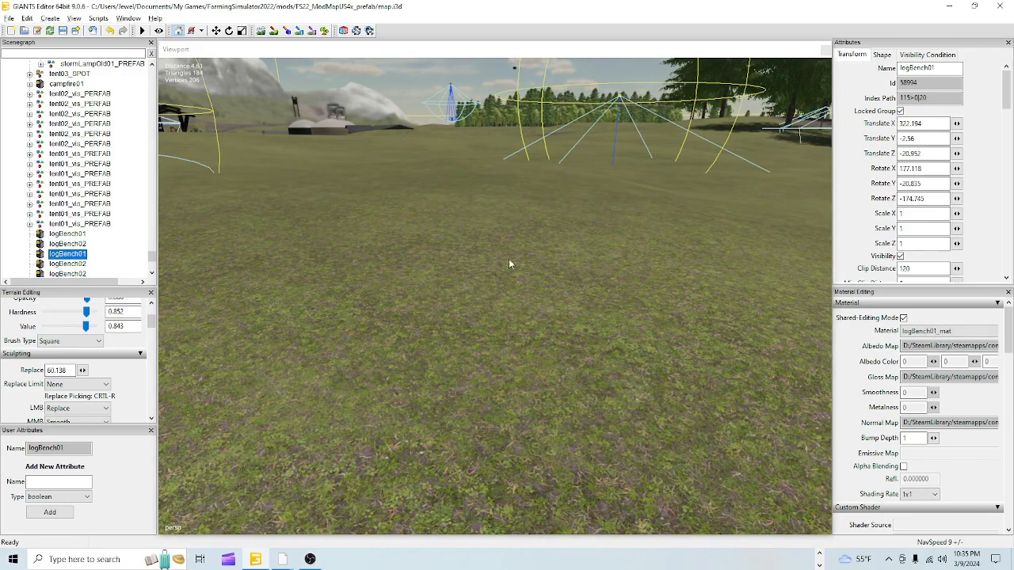
key("f")
left_click_drag(469, 352, 441, 314, "alt")
scroll(482, 223, "up", 12)
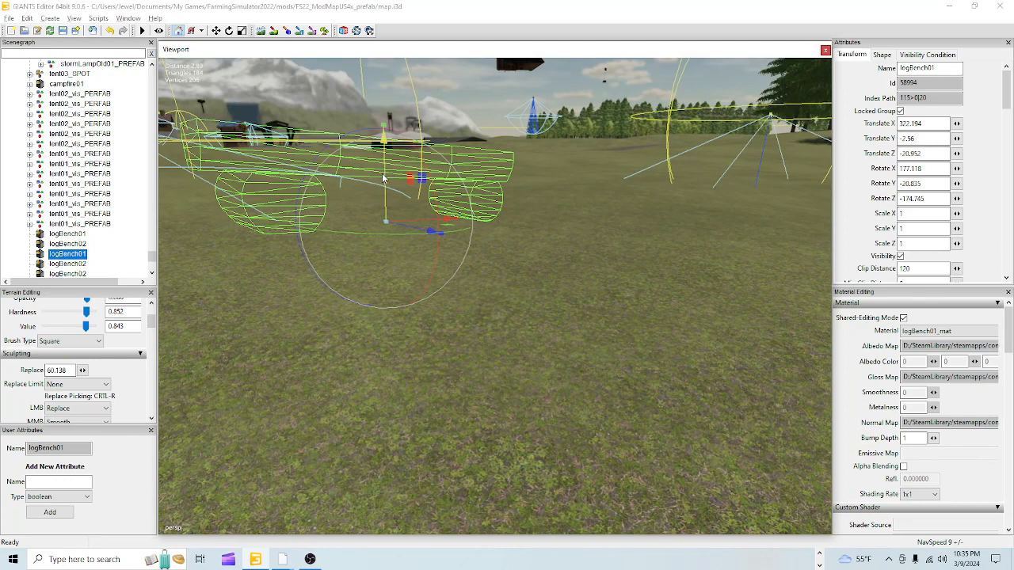
left_click_drag(382, 178, 349, 222)
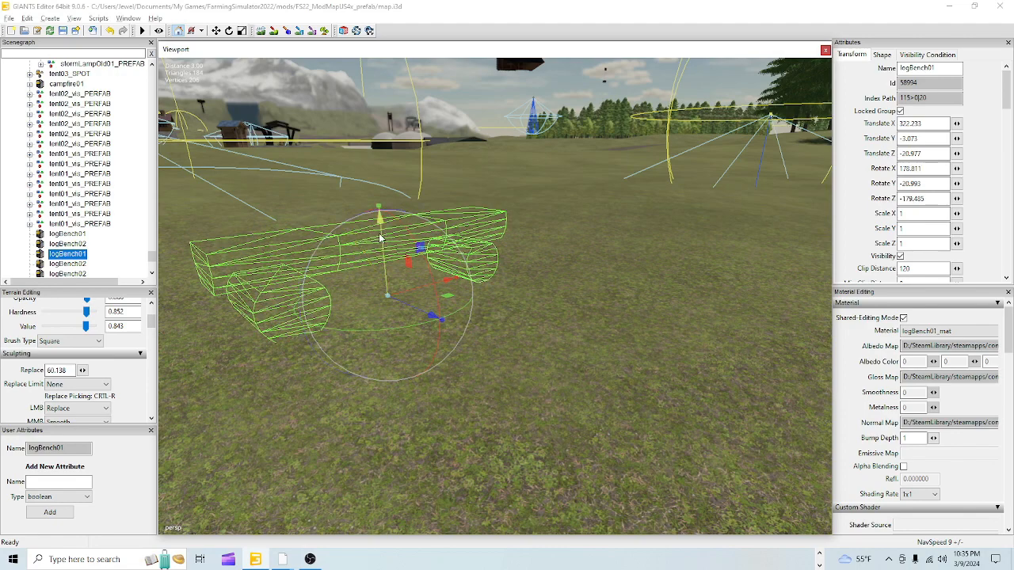
left_click_drag(380, 237, 382, 241)
Step: Lower the second logBench02 to Translate Y -3.059 and tilt it to rotation X -178.461, Y -76.296, Z 178.416
left_click(85, 269)
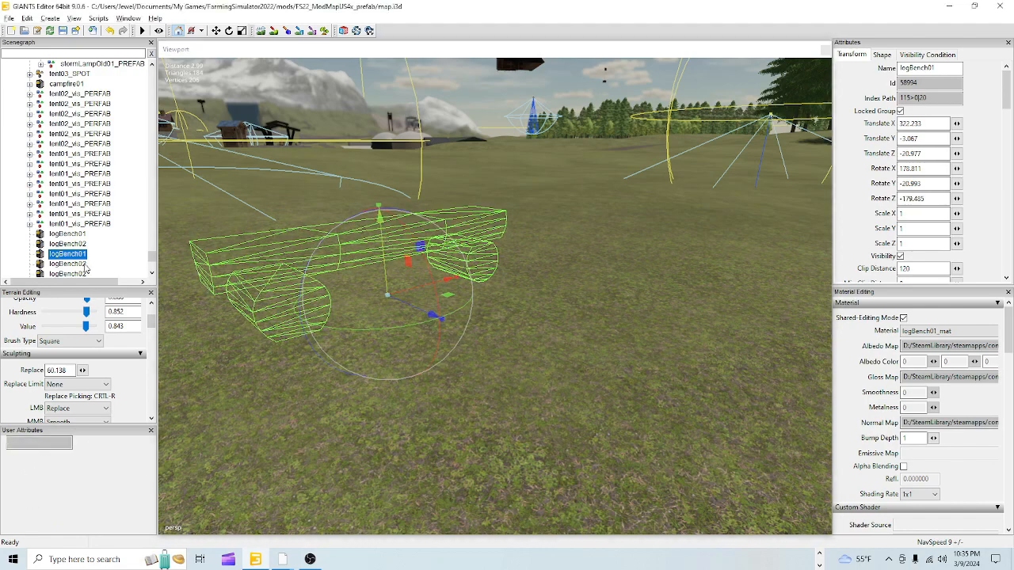
double_click(86, 268)
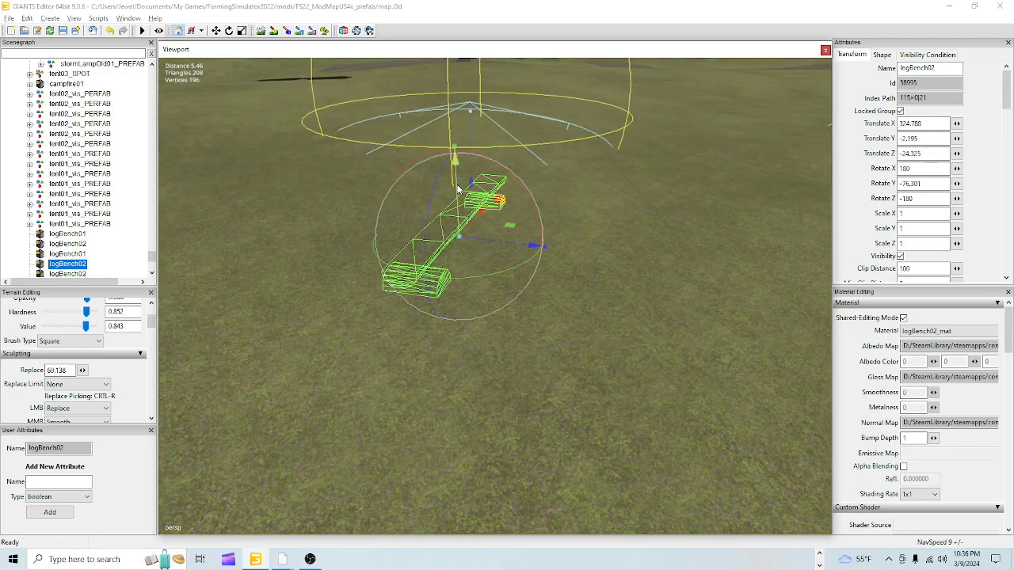
left_click_drag(457, 190, 462, 270)
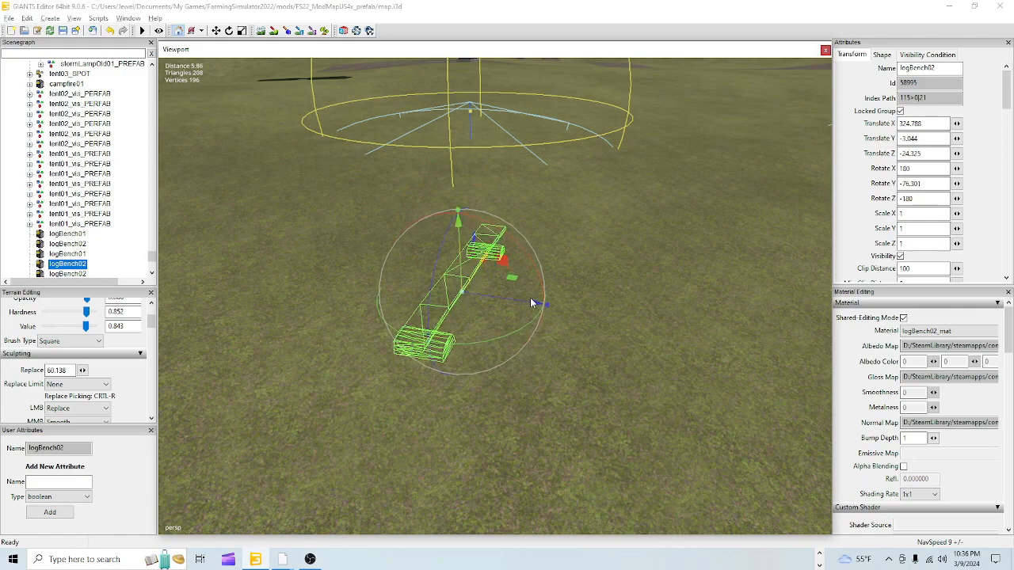
scroll(549, 246, "up", 5)
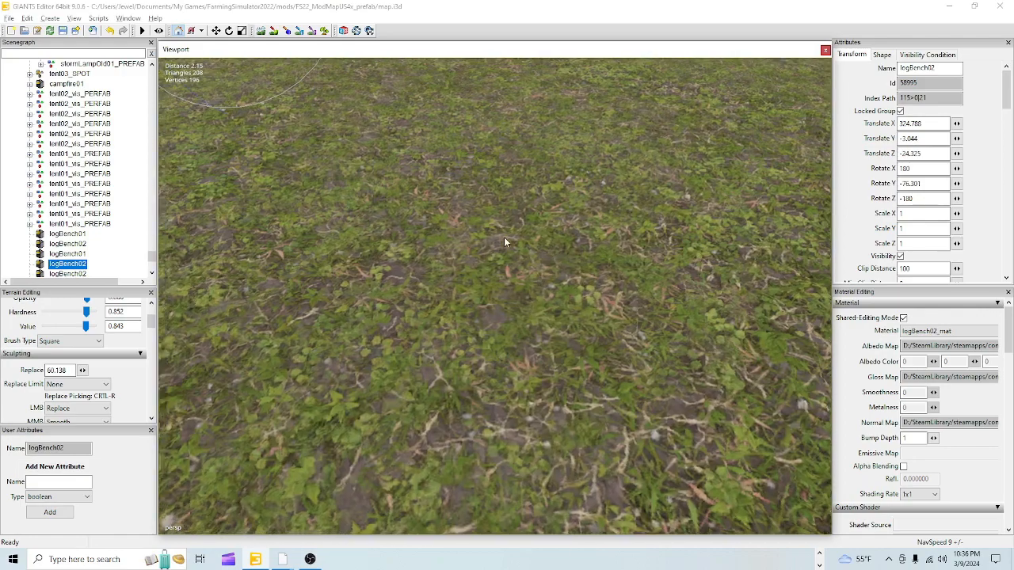
left_click_drag(504, 237, 417, 209, "alt")
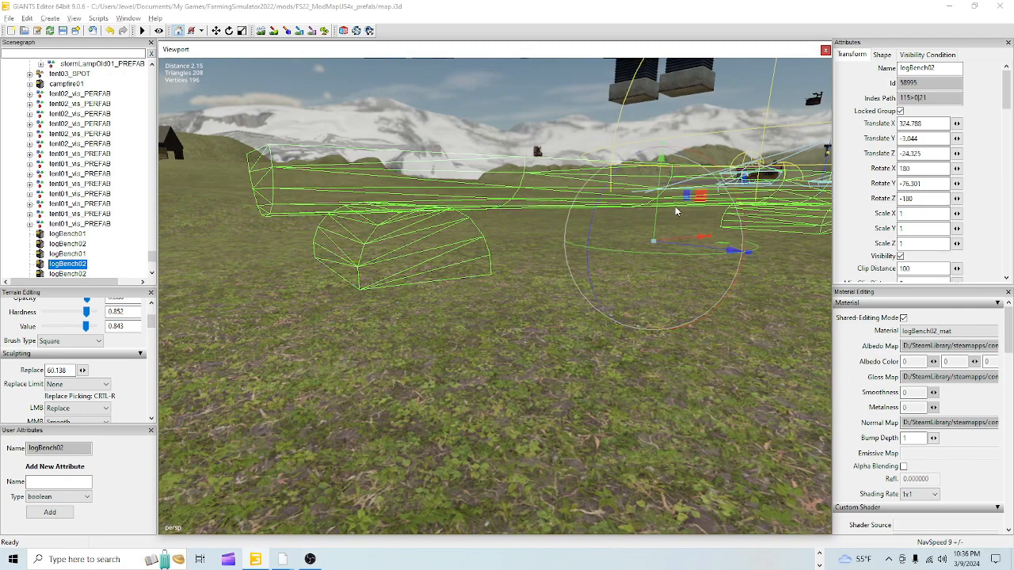
left_click_drag(656, 214, 655, 208)
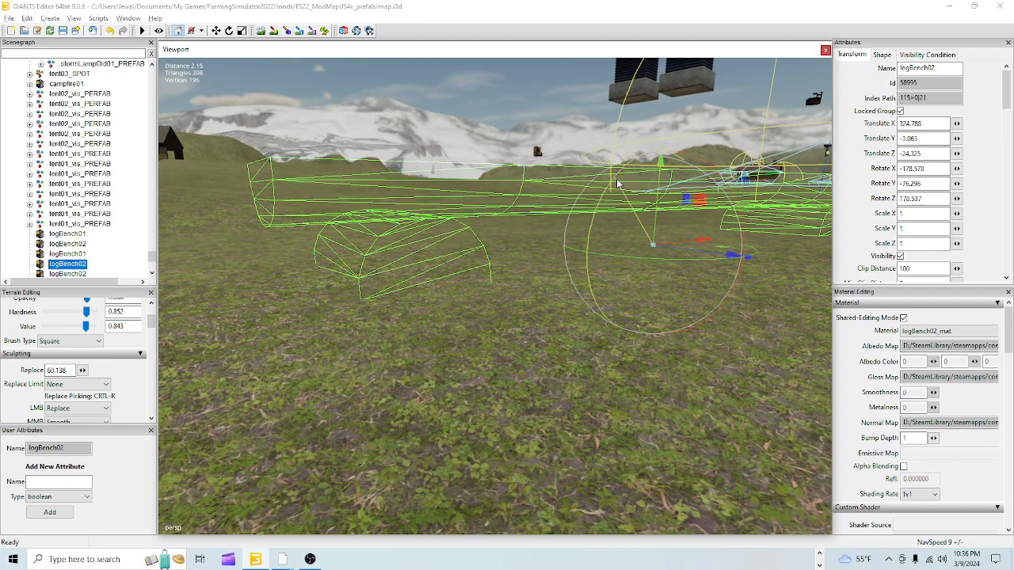
left_click_drag(618, 184, 653, 191)
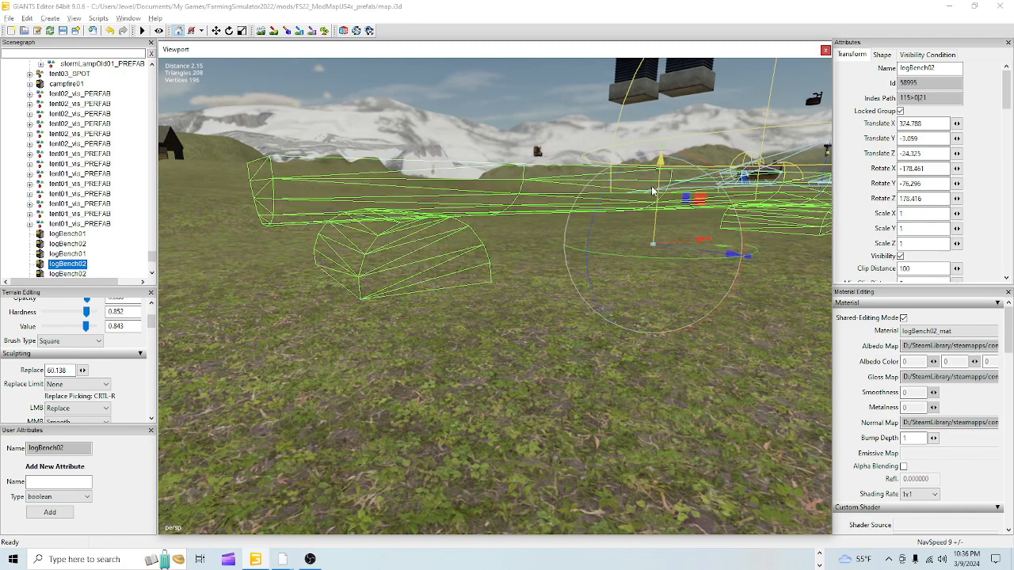
Step: Lower the third logBench02 to Translate Y -3.165 and level it with rotation X 0.933, Y 46.69, Z 1.282
scroll(84, 247, "down", 3)
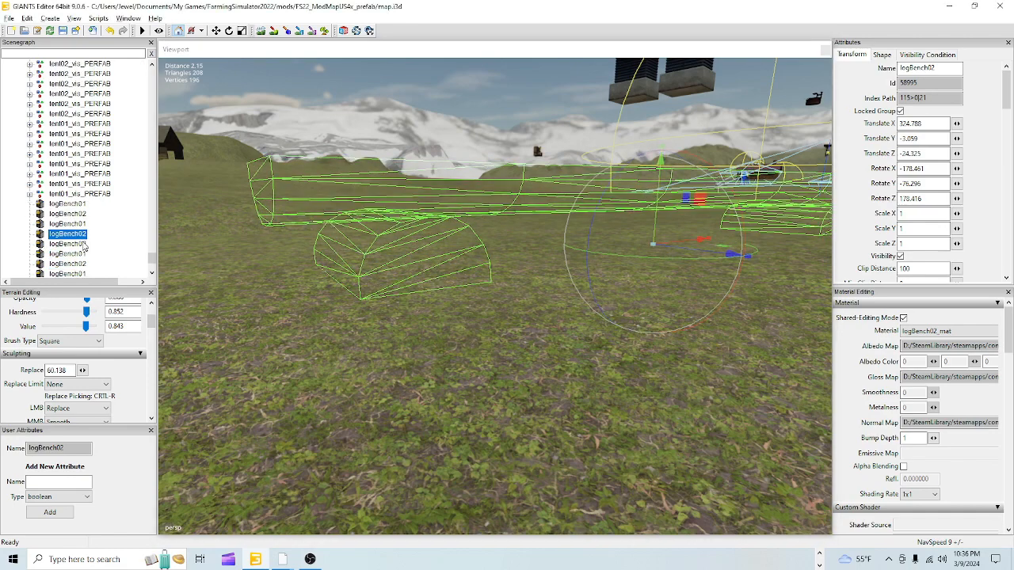
double_click(82, 244)
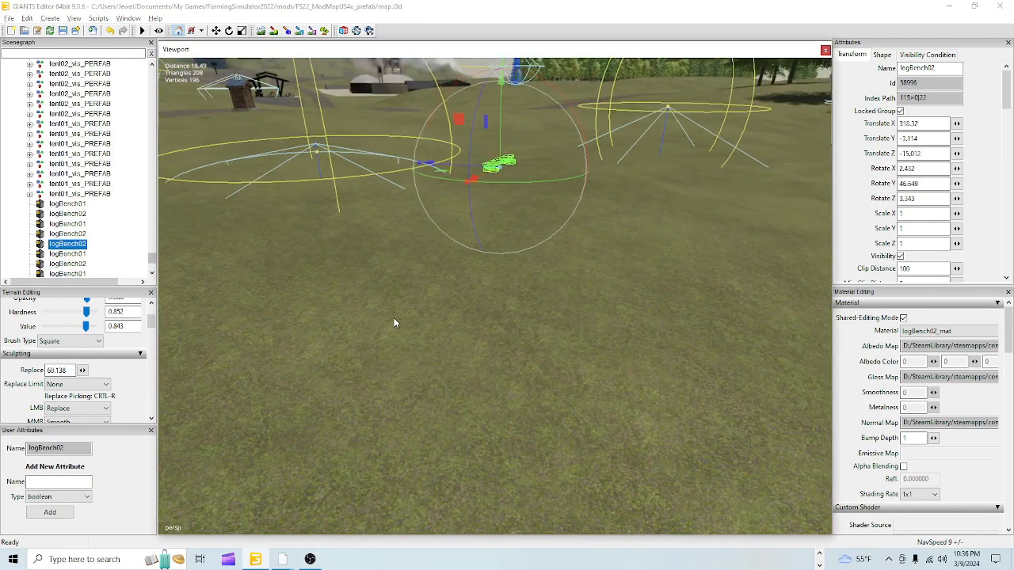
left_click_drag(436, 276, 423, 309, "alt")
scroll(476, 233, "up", 6)
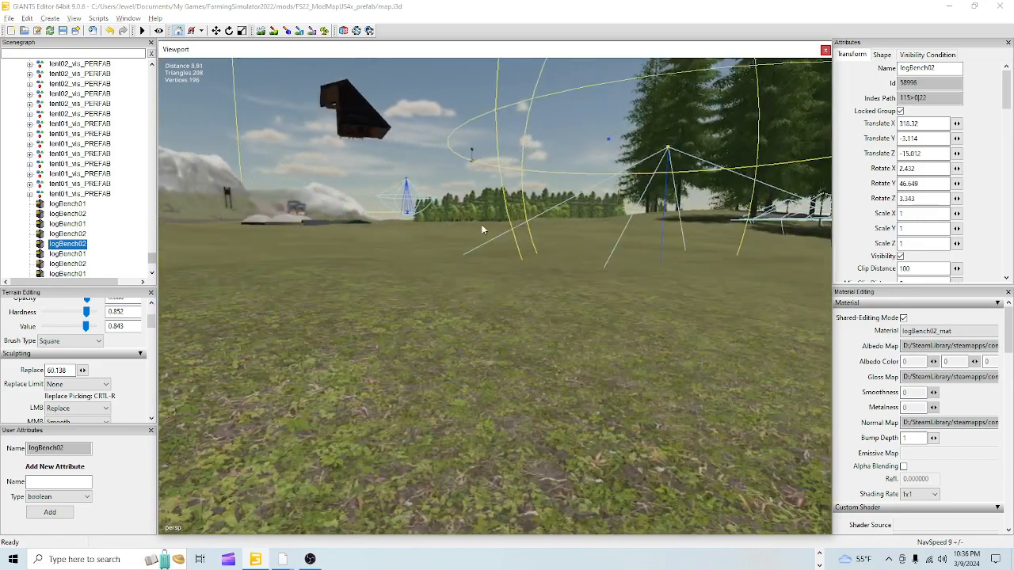
left_click_drag(481, 229, 406, 250, "alt")
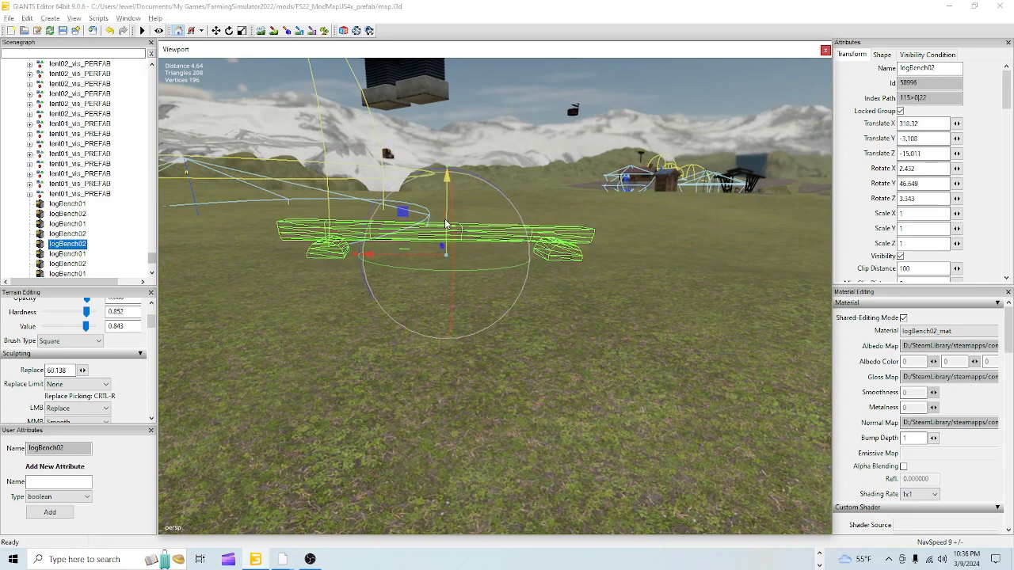
left_click_drag(445, 225, 444, 226)
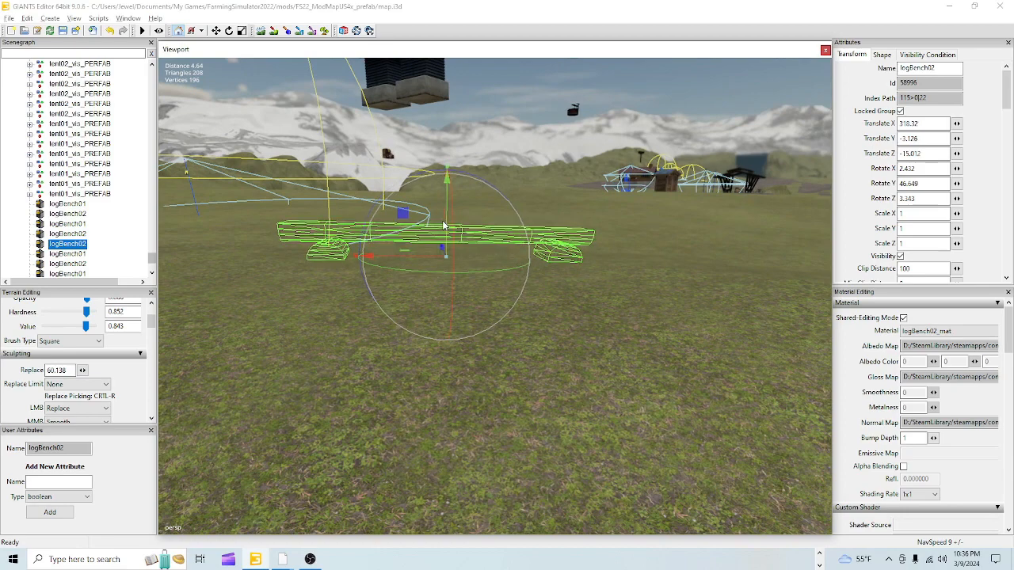
left_click_drag(426, 181, 441, 207)
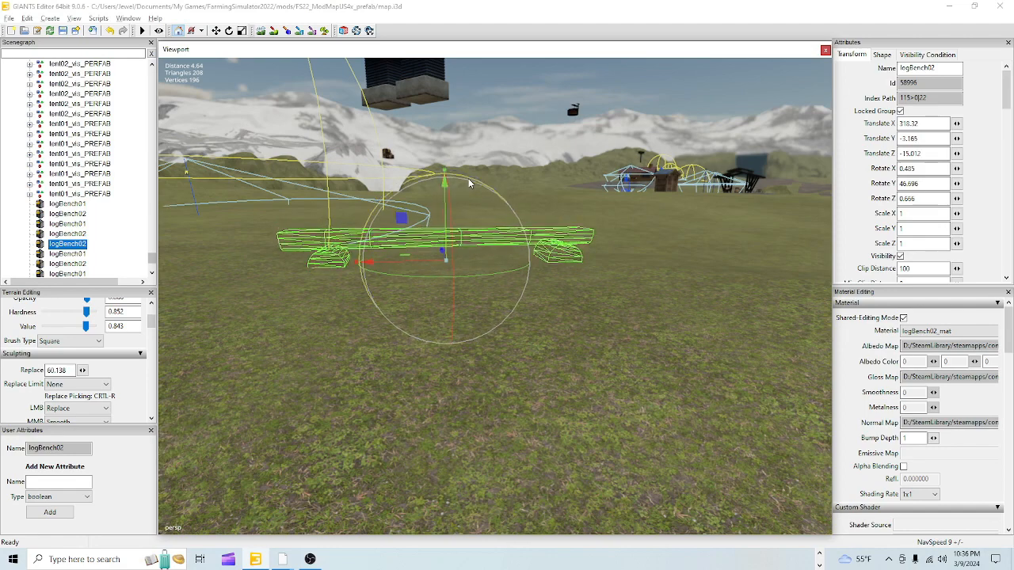
left_click_drag(469, 183, 470, 185)
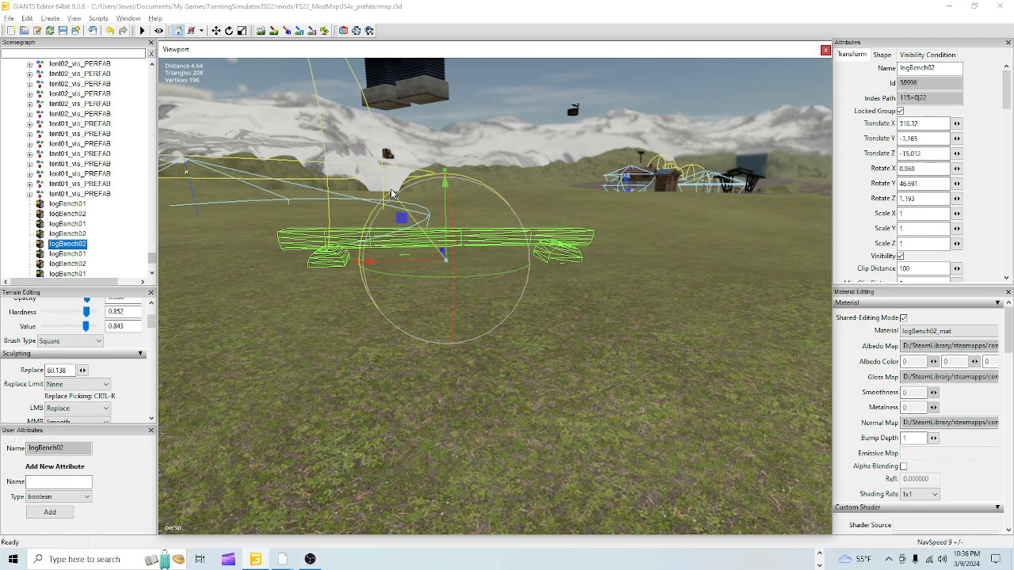
left_click_drag(390, 193, 435, 208)
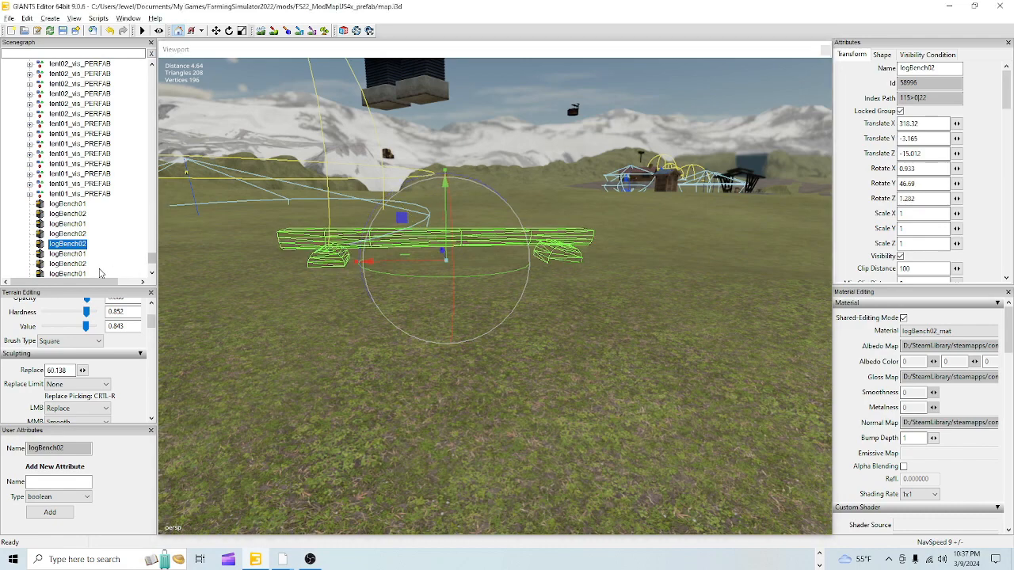
Step: Lower the third logBench01 to Translate Y -3.127 and level it with rotation X -0.157, Y -55.64, Z 0.189
left_click(77, 254)
scroll(468, 242, "down", 3)
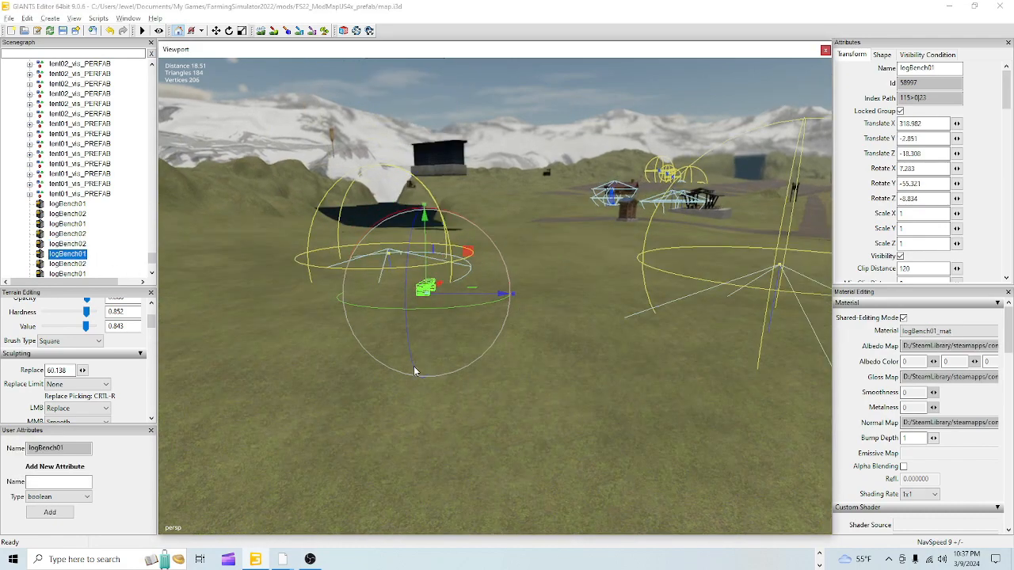
scroll(414, 366, "up", 2)
left_click_drag(476, 258, 445, 312, "alt")
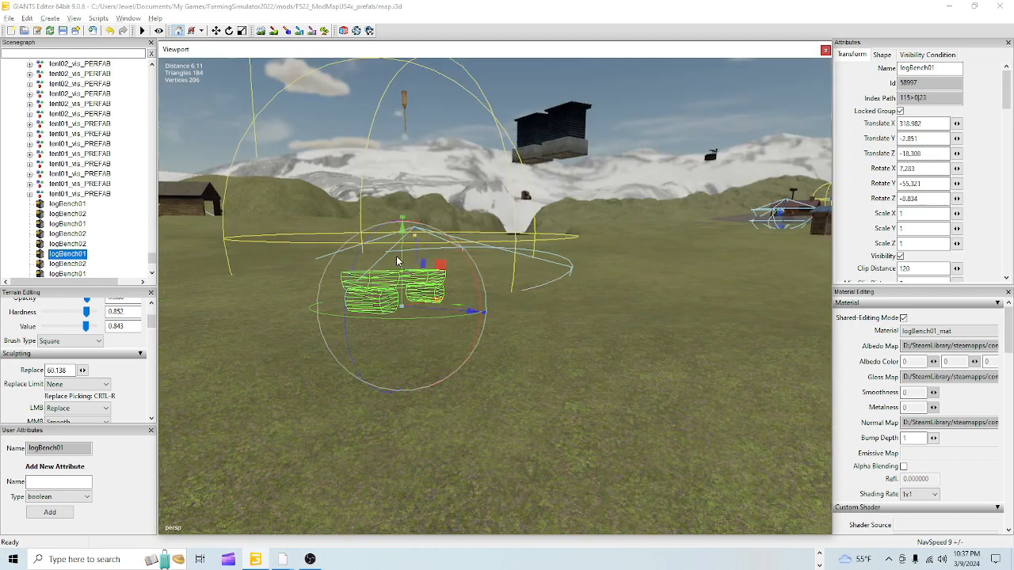
left_click_drag(401, 260, 394, 274)
scroll(433, 317, "up", 5)
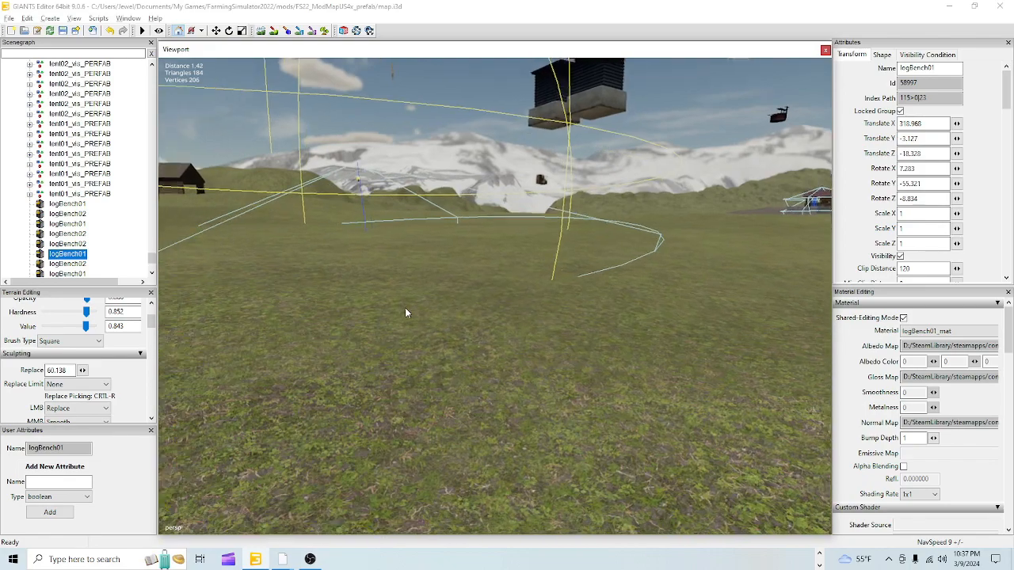
scroll(349, 311, "down", 3)
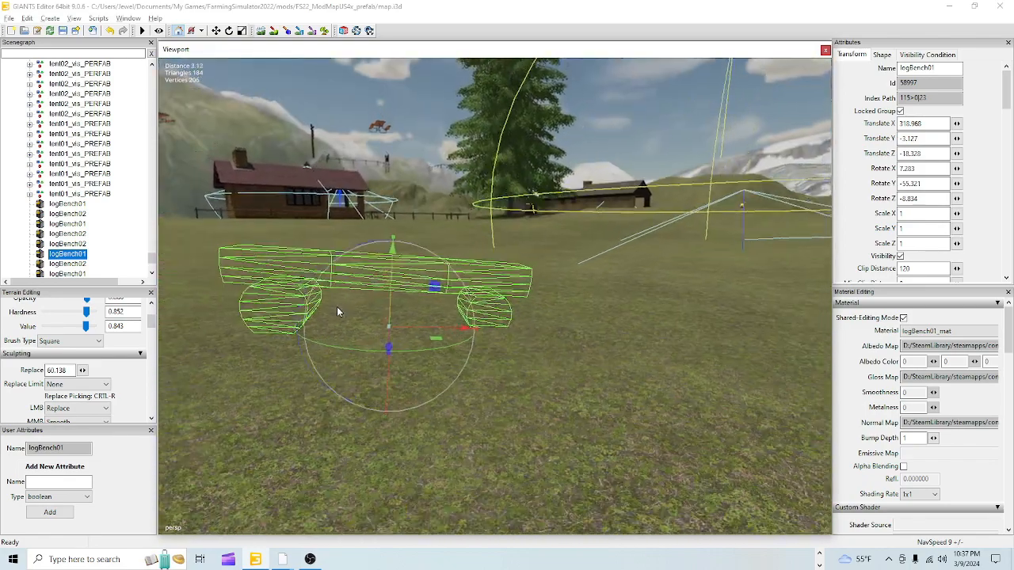
left_click_drag(368, 251, 361, 255)
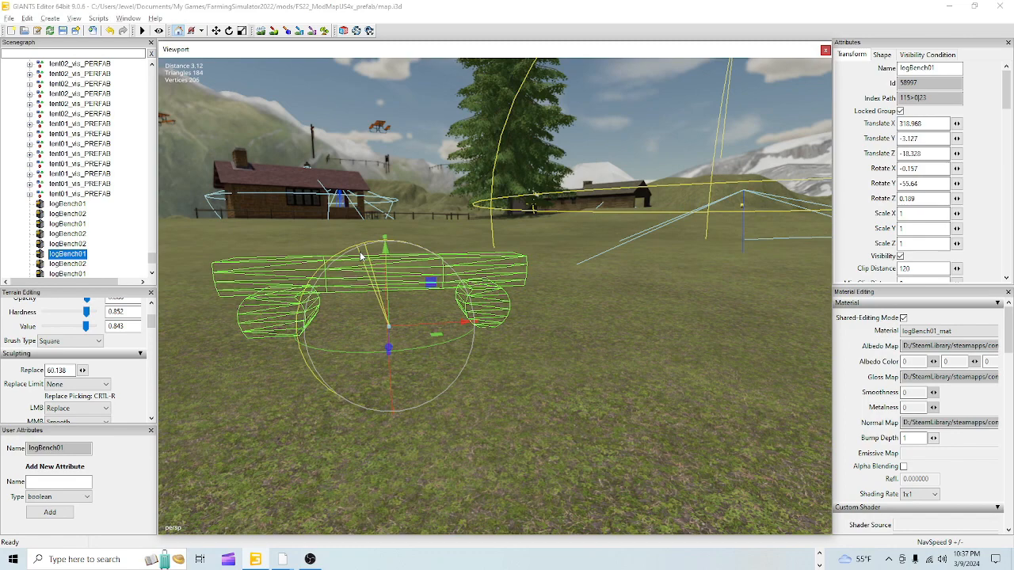
Step: Lower the fourth logBench02 to Translate Y -3.214, checking its legs against the ground up close
left_click(133, 266)
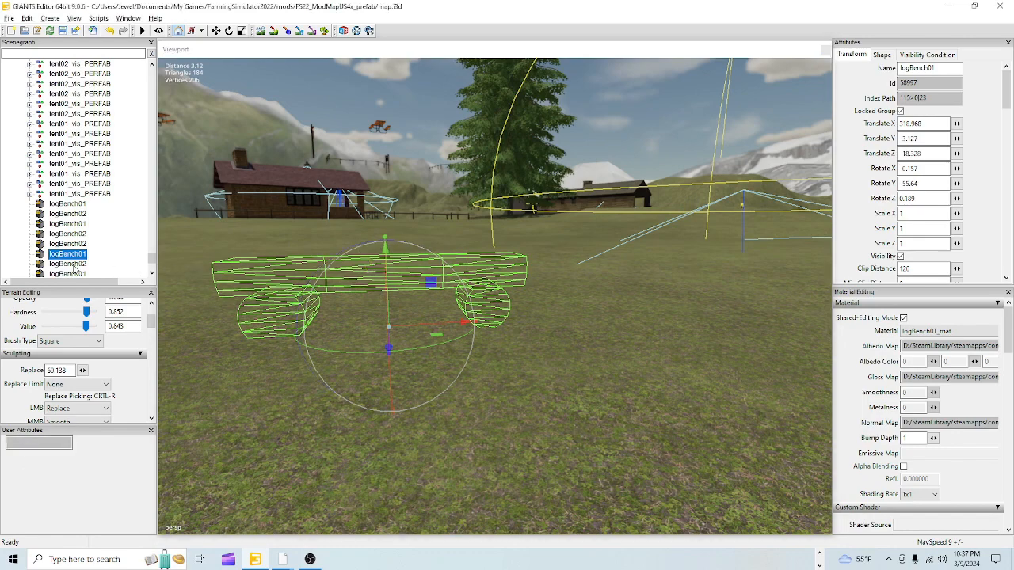
key("f")
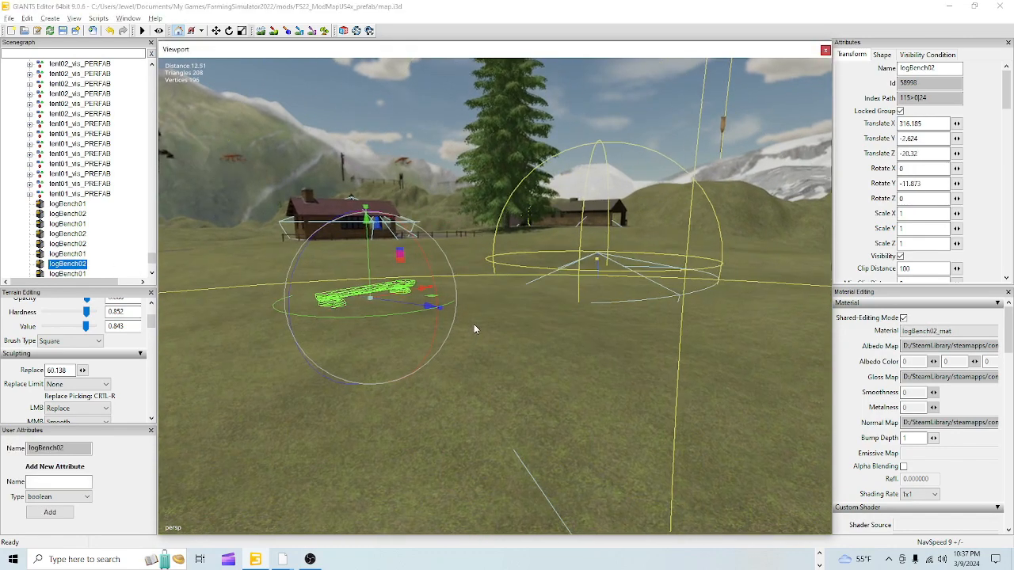
right_click_drag(457, 335, 511, 276, "alt")
left_click_drag(511, 277, 482, 298, "alt")
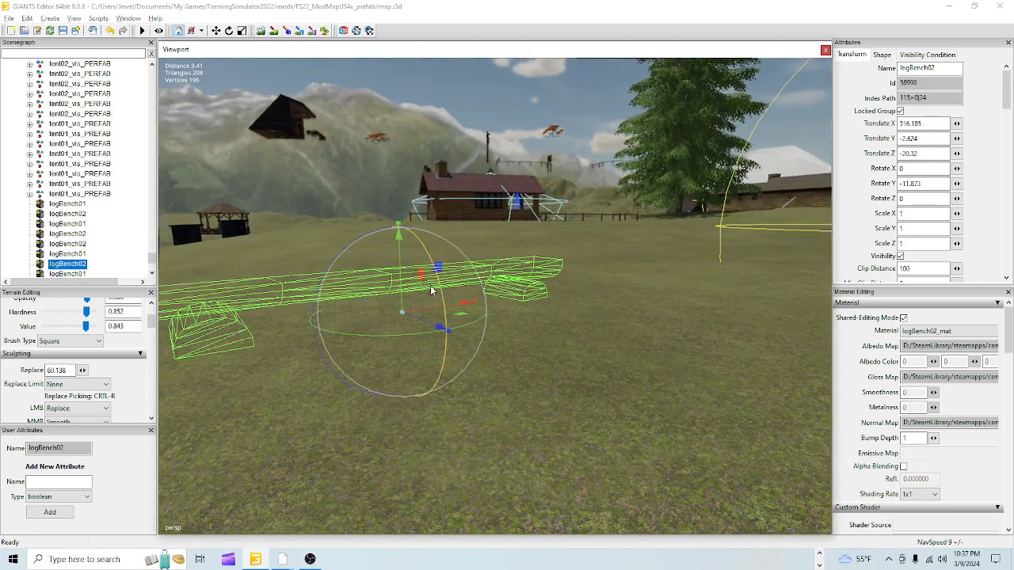
left_click_drag(401, 289, 402, 349)
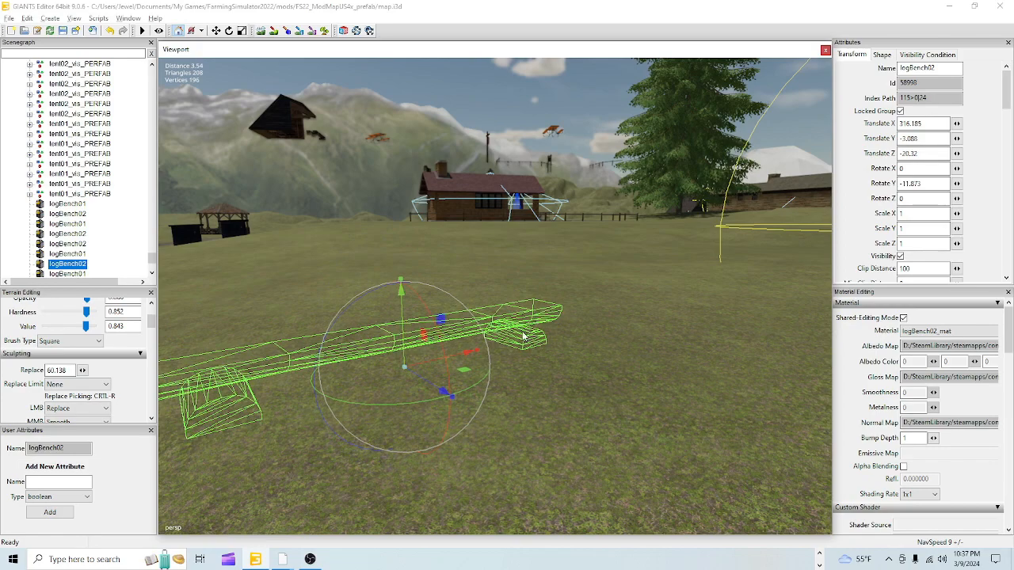
left_click_drag(522, 333, 513, 345, "alt")
right_click_drag(512, 345, 516, 317, "alt")
left_click_drag(517, 316, 442, 333, "alt")
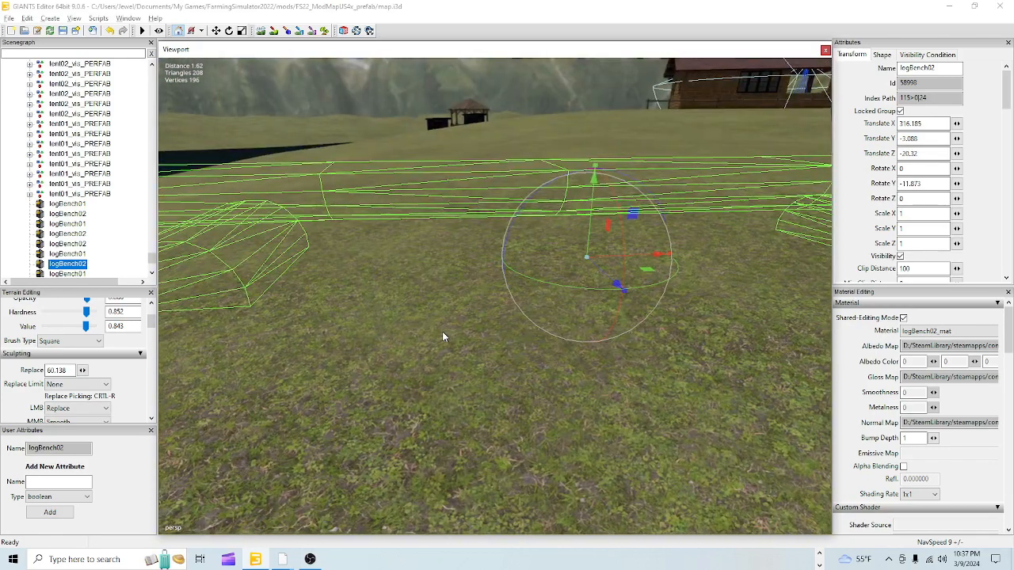
left_click_drag(589, 229, 584, 263)
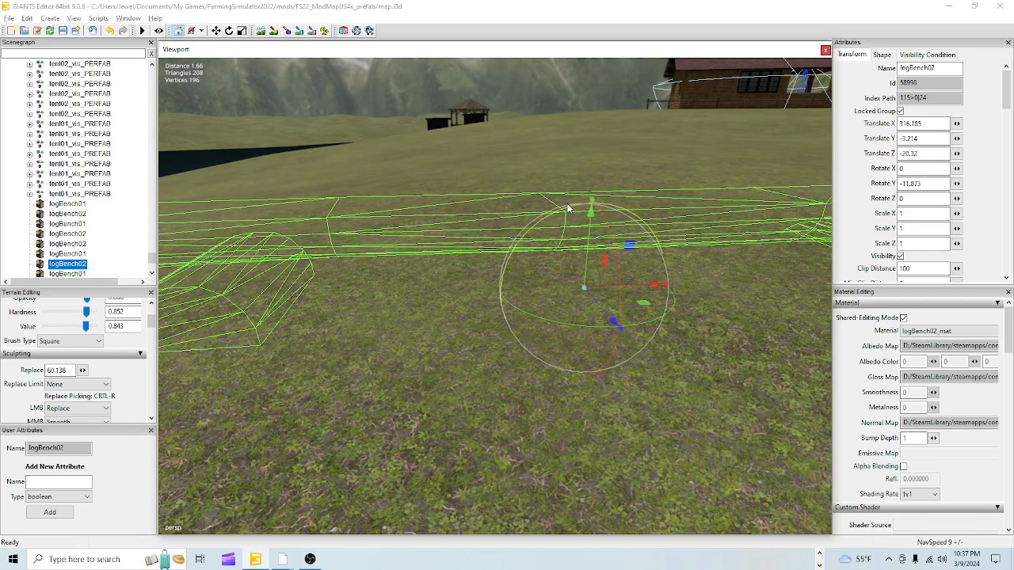
Step: Tilt the fourth logBench02 to rotation X -0.609, Y -11.858, Z 2.96 and shift it to Translate X 316.099, Y -3.155, Z -19.923
left_click_drag(570, 209, 585, 232)
key("f")
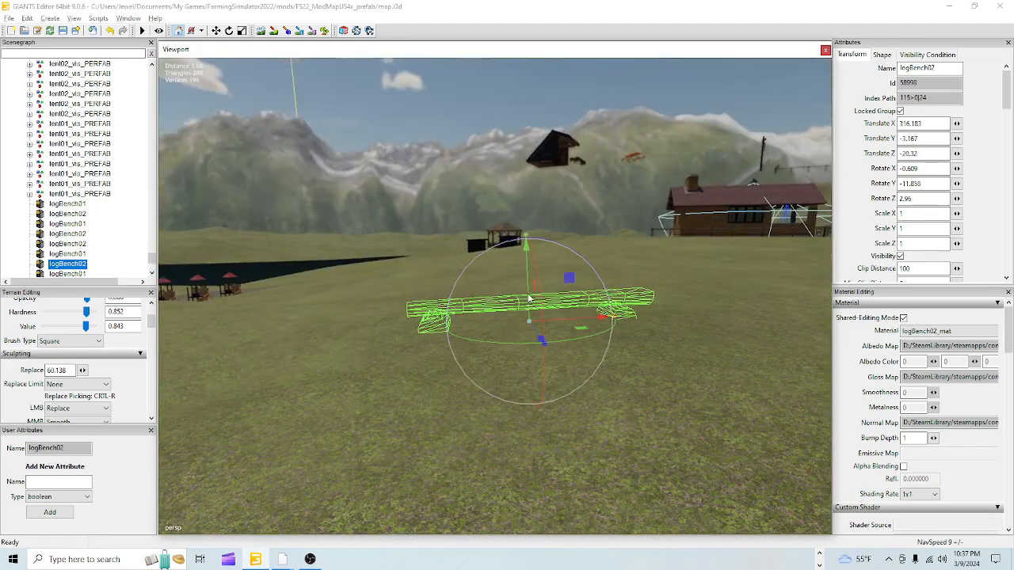
left_click_drag(532, 331, 581, 326)
scroll(538, 354, "up", 2)
scroll(538, 355, "up", 1)
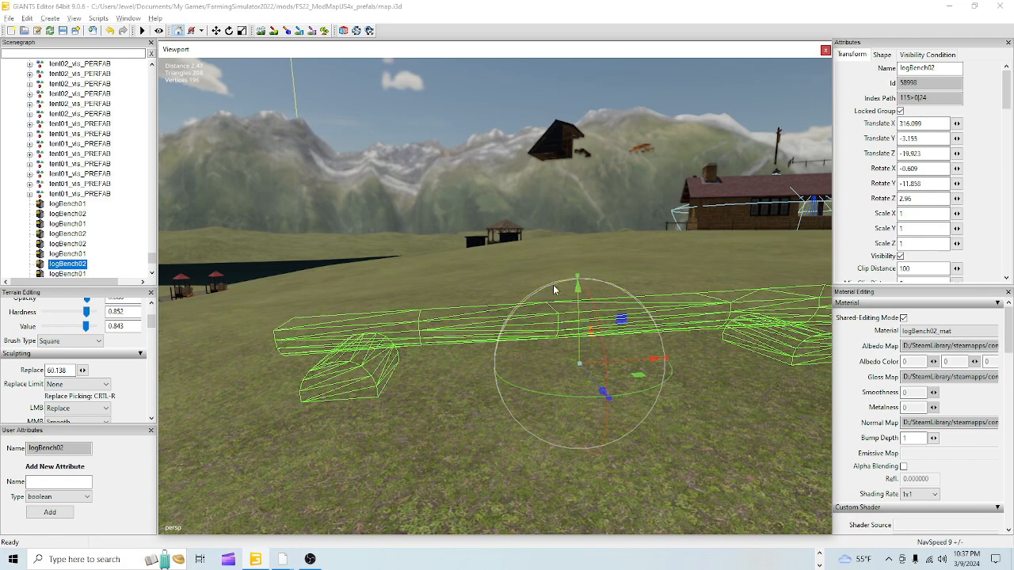
Step: Lower the fourth logBench01 to Translate Y -3.128
left_click(67, 273)
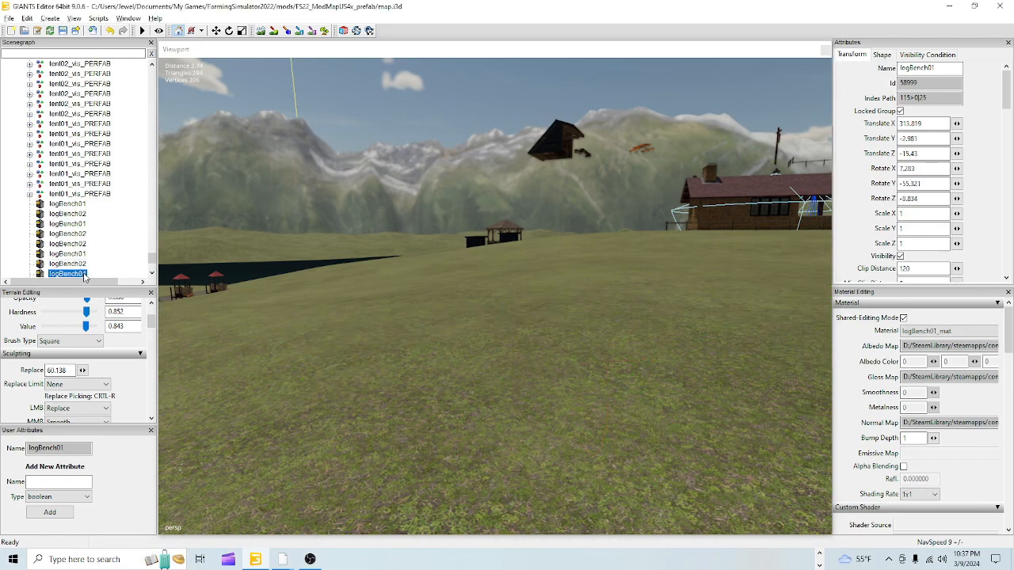
left_click_drag(401, 295, 710, 326, "alt")
scroll(710, 327, "down", 5)
left_click_drag(515, 388, 499, 370, "alt")
scroll(637, 278, "up", 5)
left_click_drag(467, 324, 388, 345, "alt")
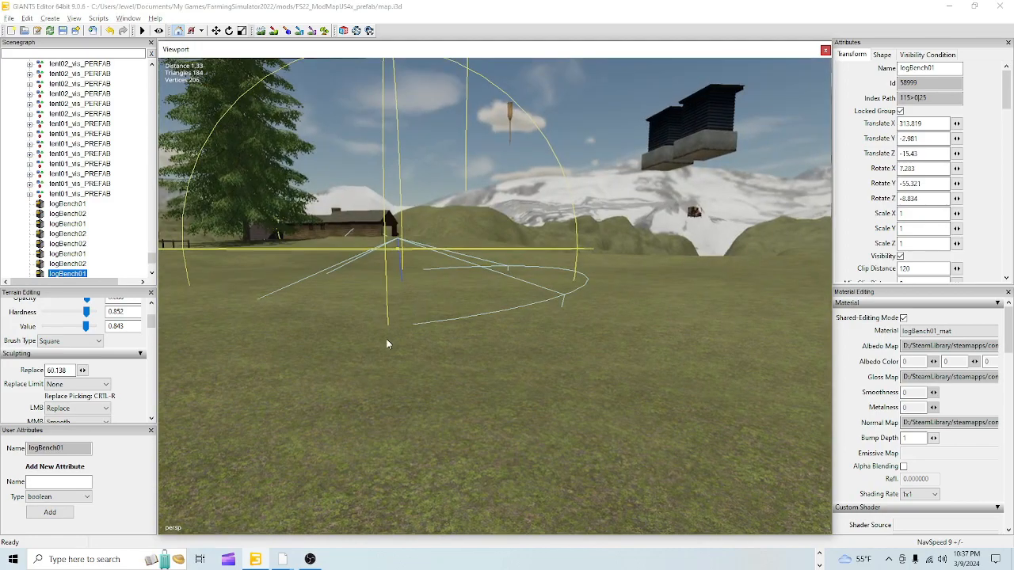
scroll(401, 371, "down", 3)
left_click_drag(409, 393, 399, 411)
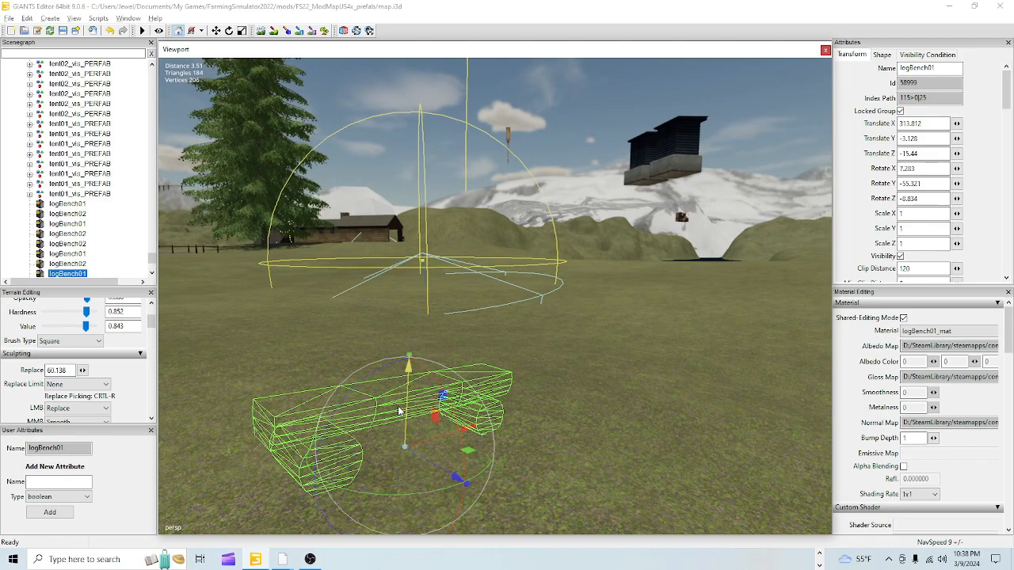
Step: Level the fourth logBench01 with rotation X -0.227, Y -55.64, Z 0.274 and seat it at Translate Y -3.177
left_click_drag(488, 408, 436, 333, "alt")
scroll(486, 386, "up", 4)
scroll(422, 351, "down", 4)
scroll(422, 354, "up", 1)
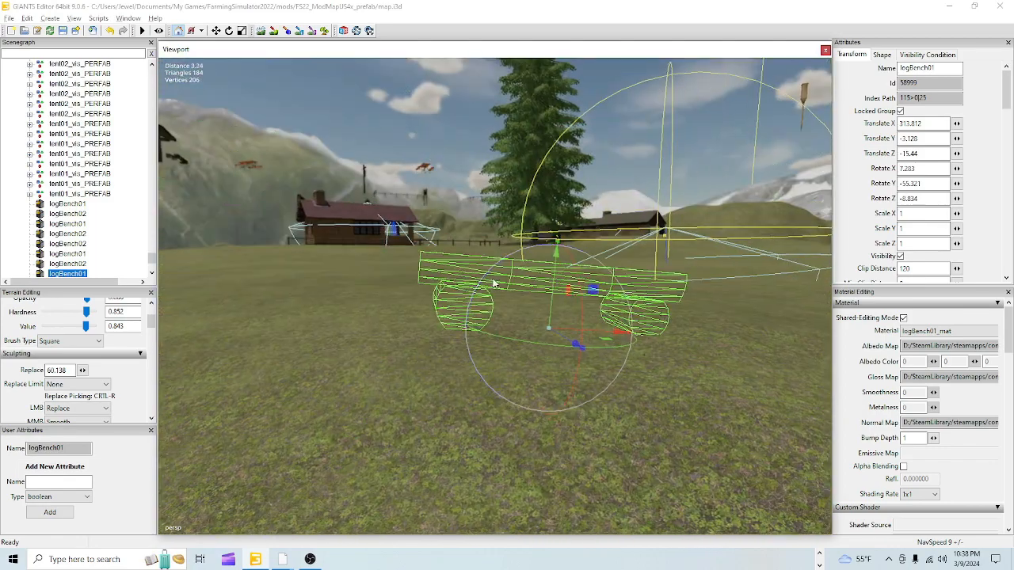
left_click_drag(491, 283, 545, 301)
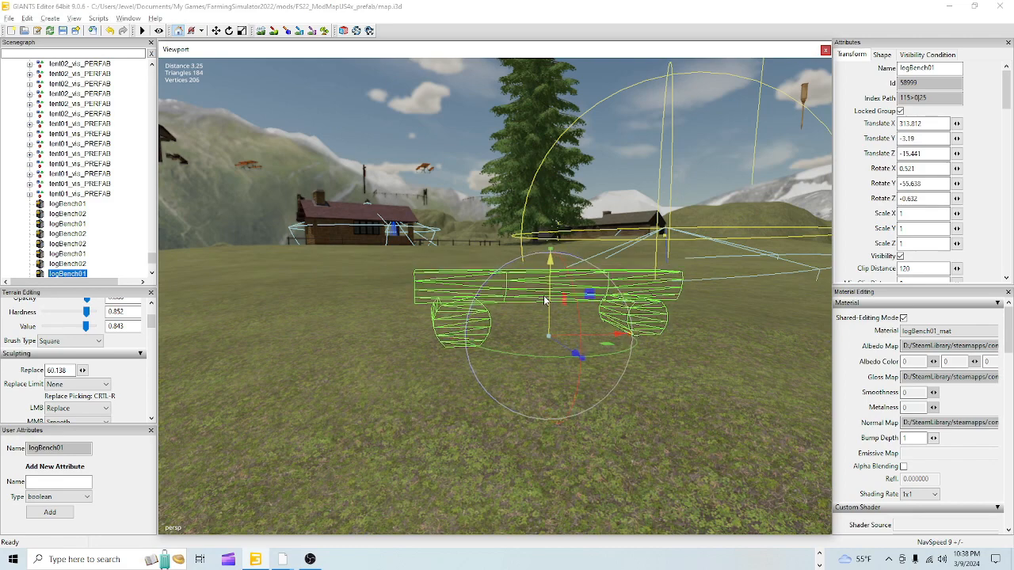
left_click_drag(508, 269, 551, 300)
Step: Locate the fifth logBench02, campfire01 and tent03_SPOT on the map to check where they sit
scroll(77, 253, "down", 4)
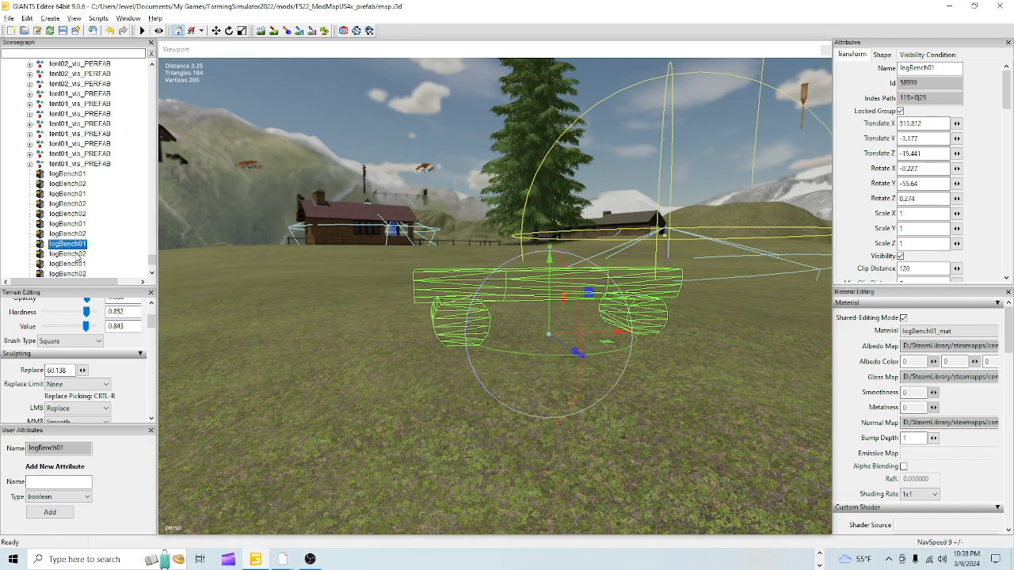
left_click(77, 243)
scroll(461, 353, "down", 4)
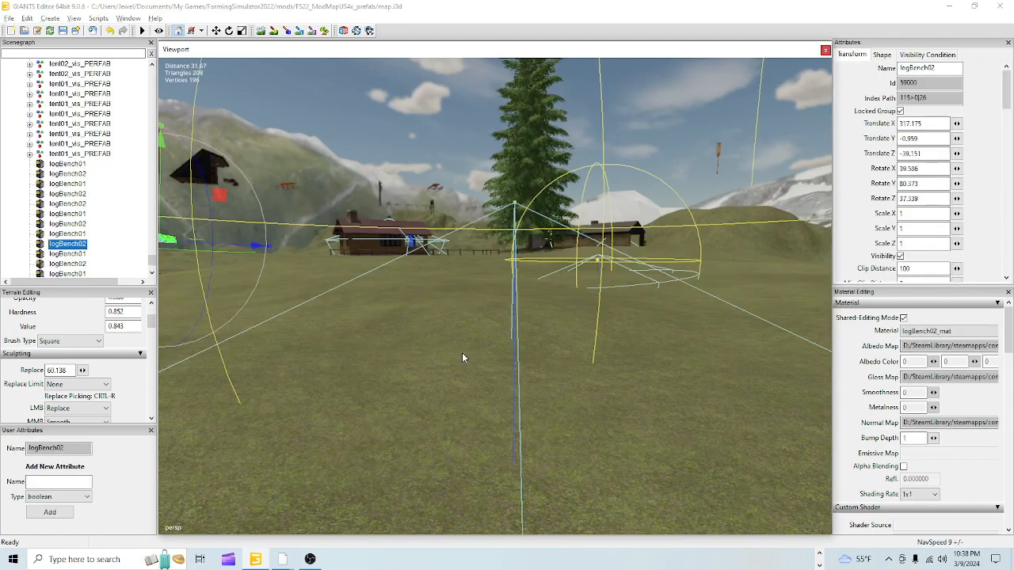
left_click_drag(505, 390, 321, 401, "alt")
left_click_drag(446, 349, 125, 259, "alt")
scroll(81, 222, "up", 4)
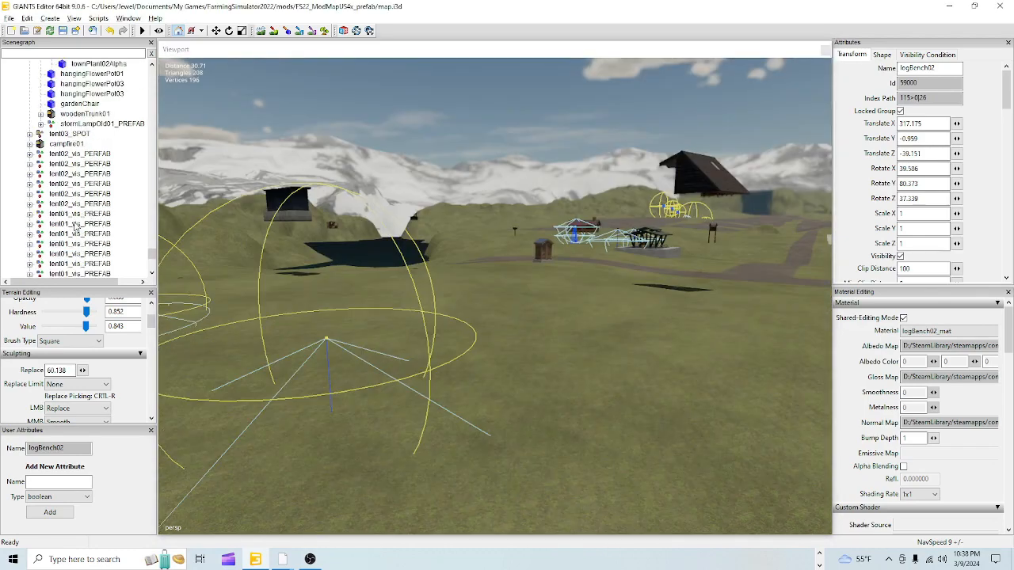
left_click(67, 145)
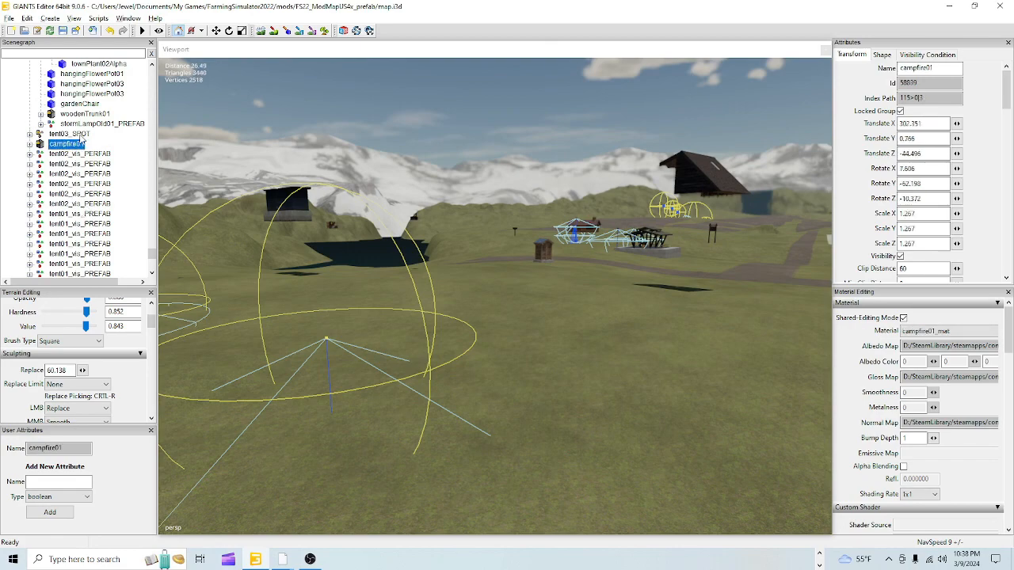
left_click(79, 135)
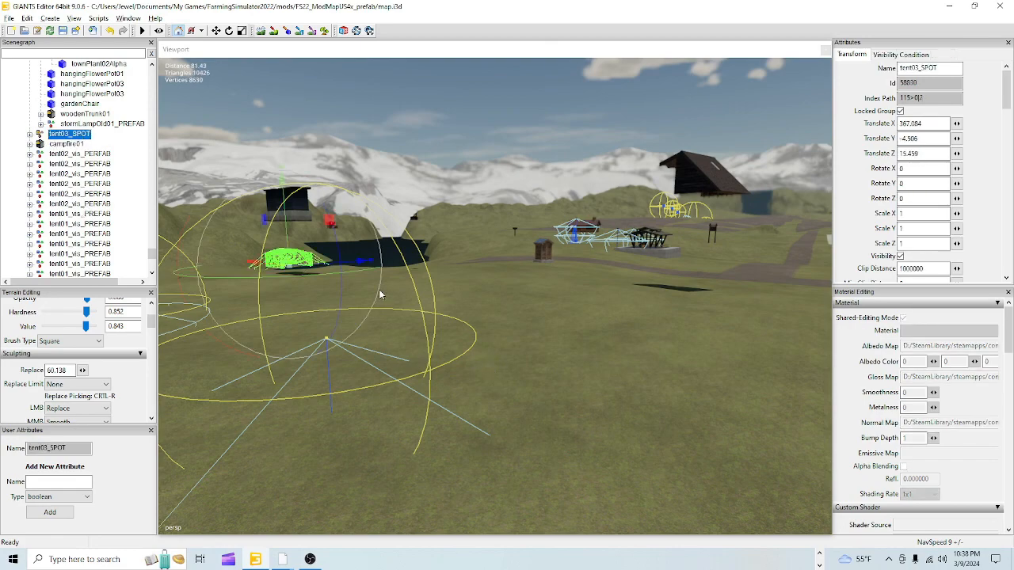
left_click(405, 164)
left_click(104, 110)
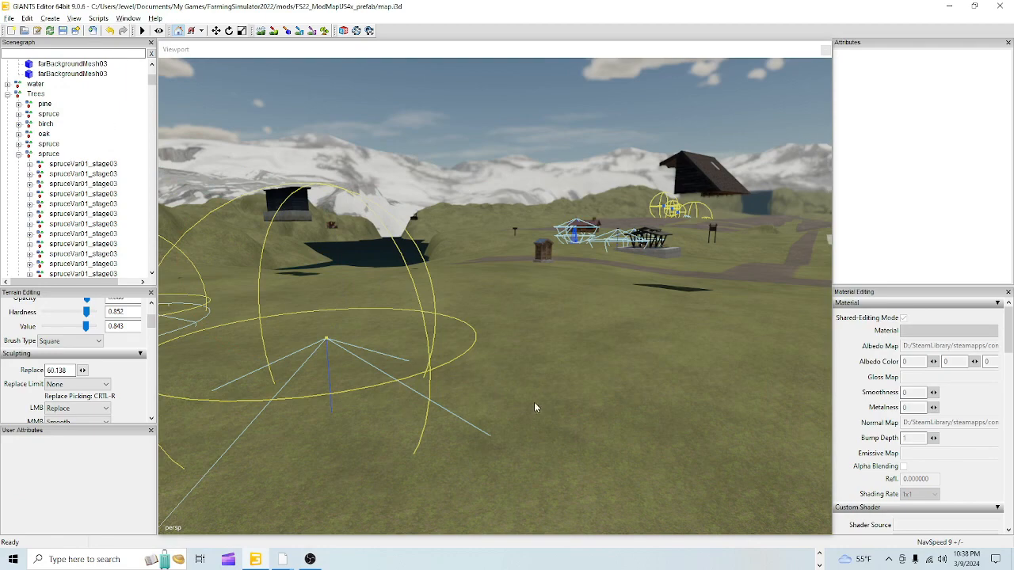
Step: Survey the park grounds past the toilet hut, grill, shelters and dirt road to check how the props sit on the terrain
left_click_drag(534, 403, 474, 411, "alt")
scroll(474, 411, "up", 3)
left_click_drag(577, 292, 464, 346, "alt")
scroll(610, 286, "up", 3)
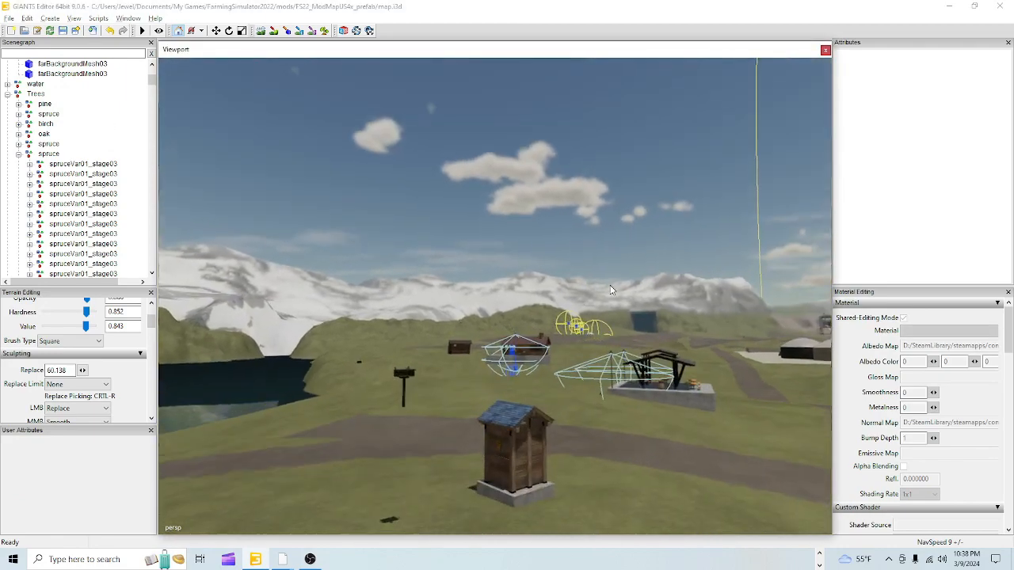
scroll(608, 287, "up", 2)
left_click_drag(543, 333, 404, 396, "alt")
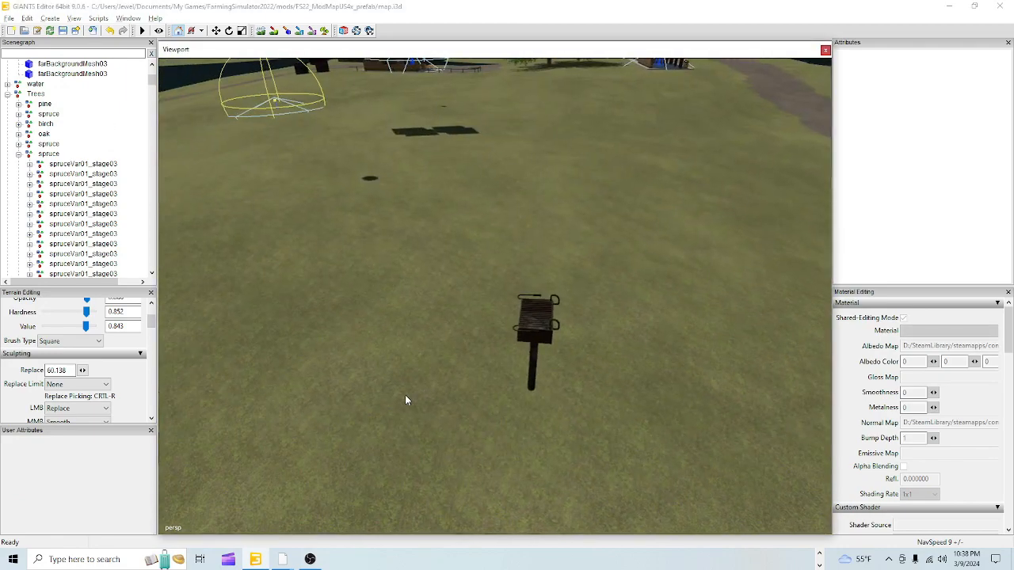
left_click_drag(534, 366, 594, 305, "alt")
scroll(325, 352, "up", 3)
left_click_drag(417, 395, 362, 435, "alt")
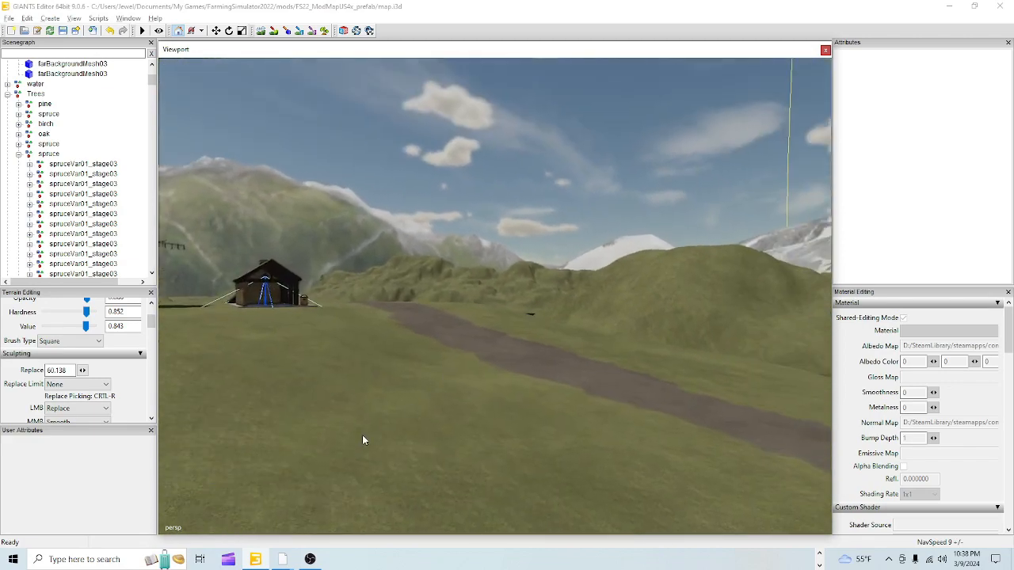
scroll(362, 435, "up", 3)
left_click_drag(460, 398, 385, 402, "alt")
scroll(406, 321, "up", 5)
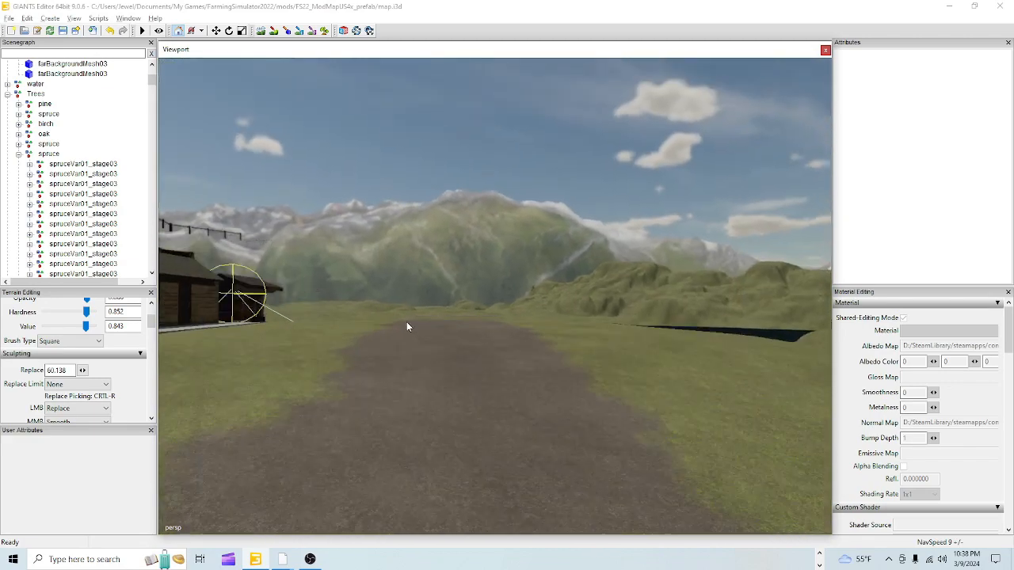
left_click_drag(505, 324, 415, 336, "alt")
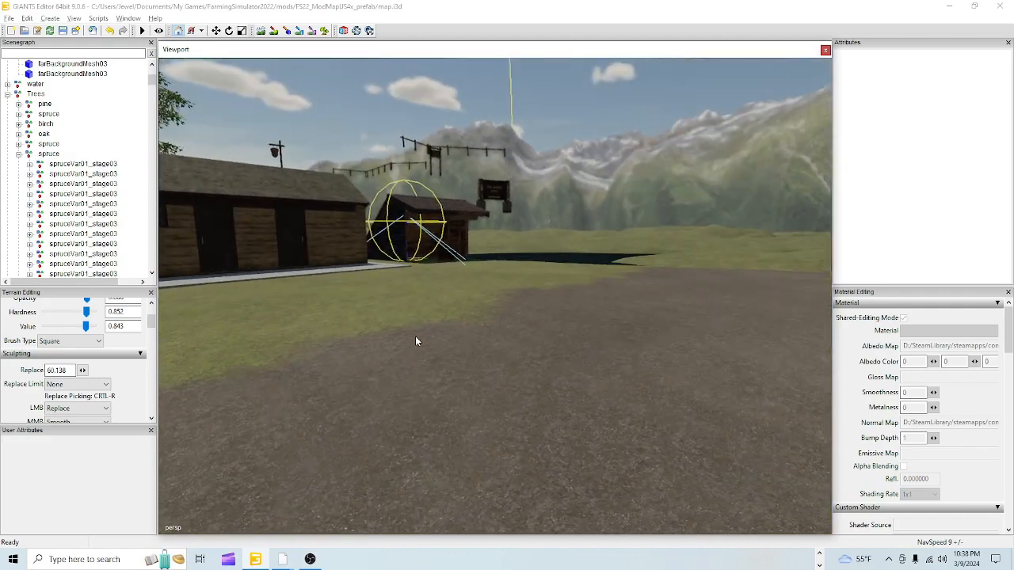
Step: Examine the log park building, its concrete slab and the neighbouring shed from several sides and from above
scroll(508, 288, "up", 5)
left_click_drag(507, 288, 244, 349, "alt")
scroll(272, 400, "down", 5)
left_click_drag(272, 400, 256, 388, "alt")
right_click_drag(256, 387, 334, 313, "alt")
left_click_drag(334, 313, 382, 359, "alt")
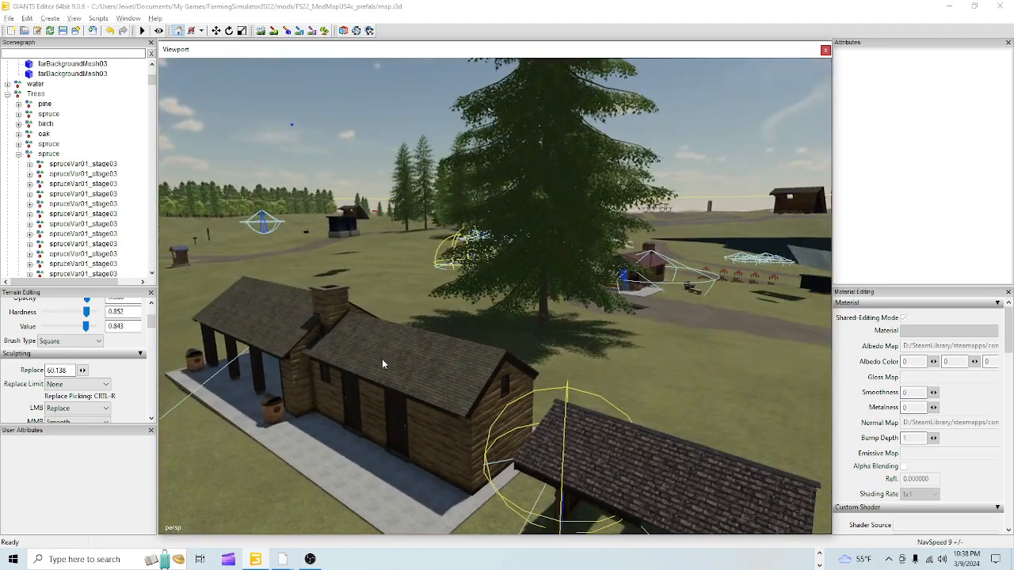
right_click_drag(382, 359, 301, 433, "alt")
left_click_drag(389, 397, 382, 404, "alt")
right_click_drag(280, 449, 434, 372, "alt")
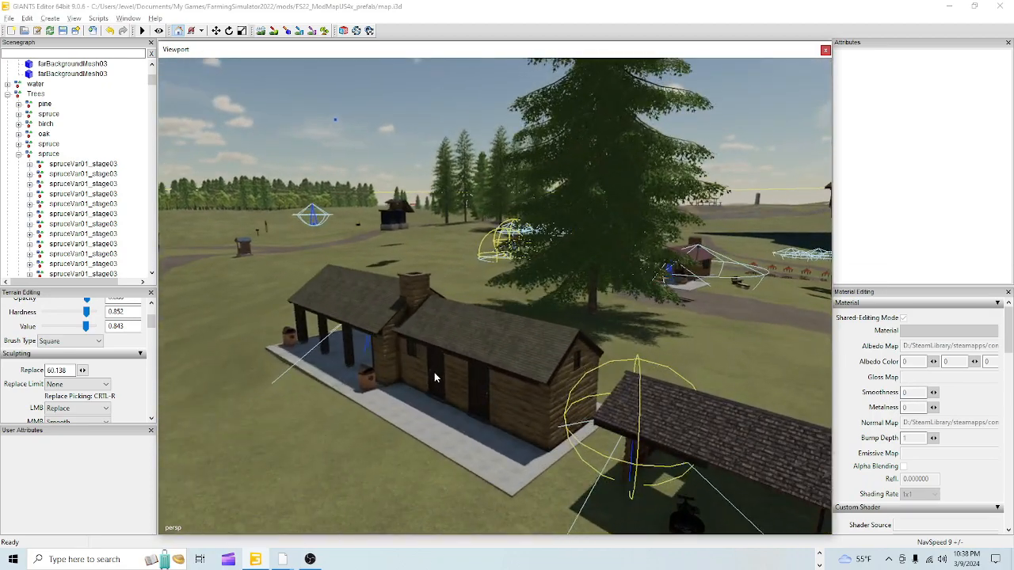
left_click_drag(434, 372, 507, 380, "alt")
right_click_drag(507, 381, 342, 422, "alt")
left_click_drag(428, 389, 368, 377, "alt")
right_click_drag(369, 377, 433, 238, "alt")
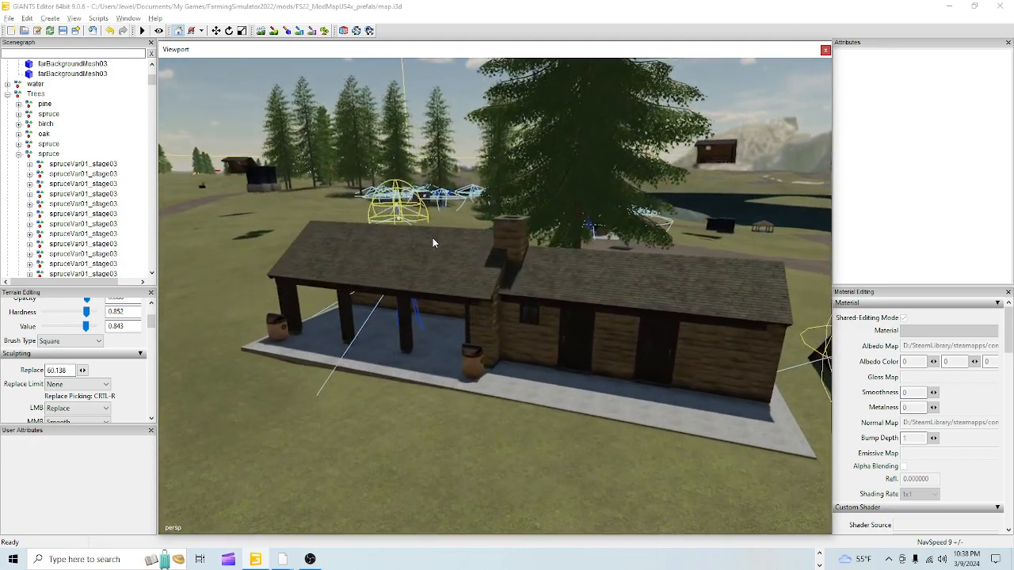
left_click_drag(432, 238, 305, 441, "alt")
scroll(316, 524, "down", 1)
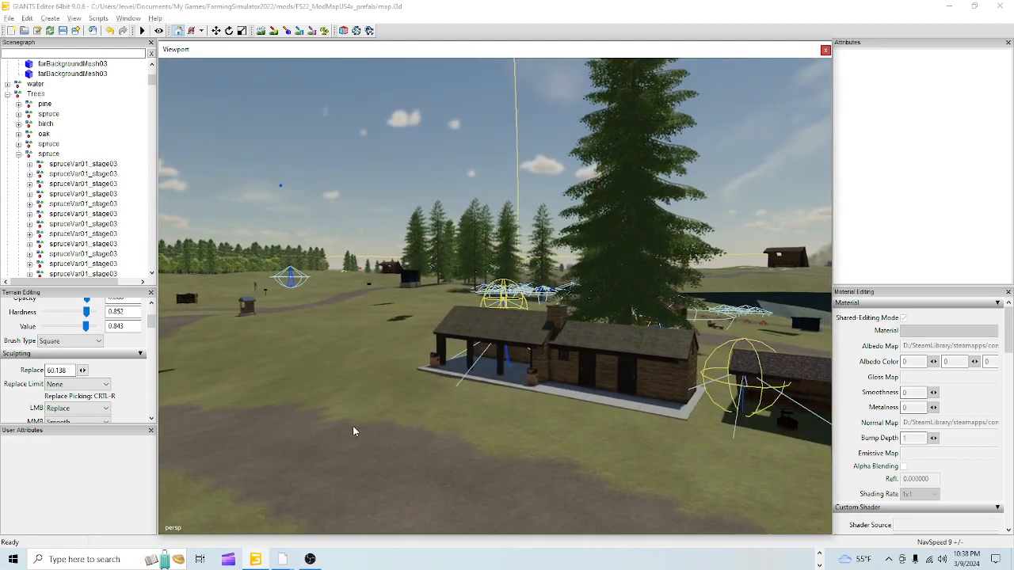
left_click_drag(353, 426, 372, 436, "alt")
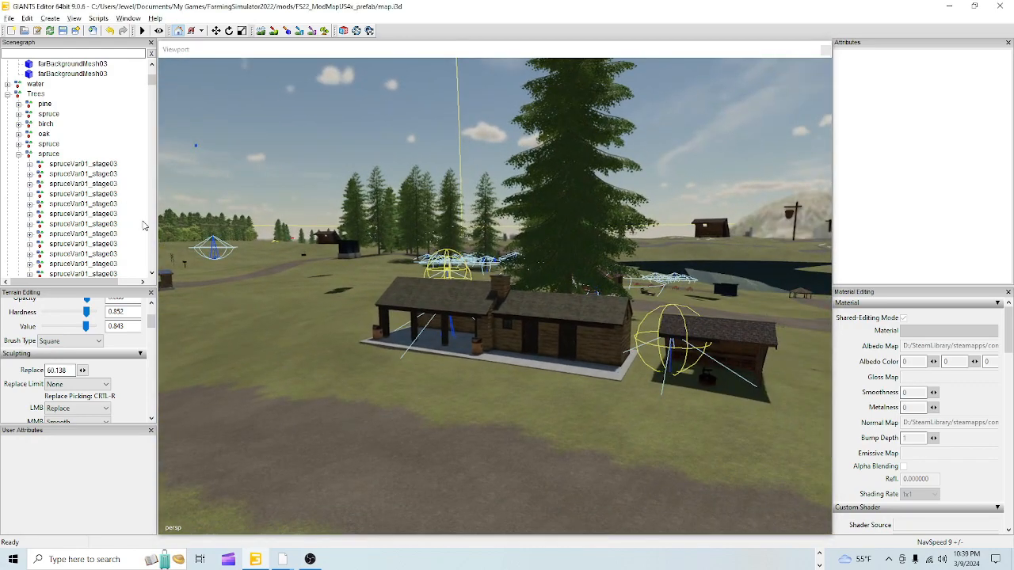
Step: Look through the tents, log benches and campfire01 in the summerinvis group, and select its timeSummer subgroup
scroll(135, 225, "down", 3)
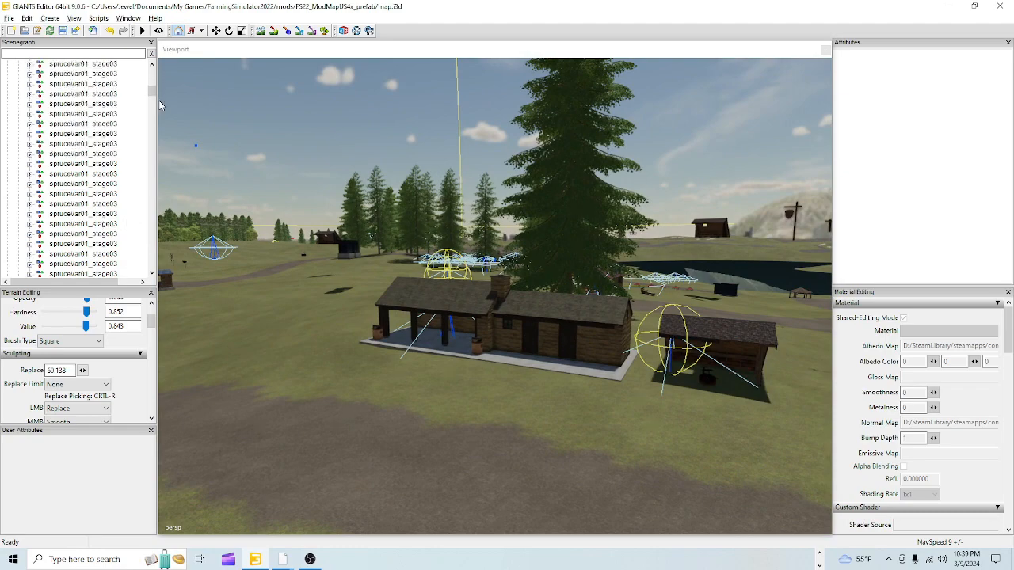
left_click_drag(152, 93, 154, 222)
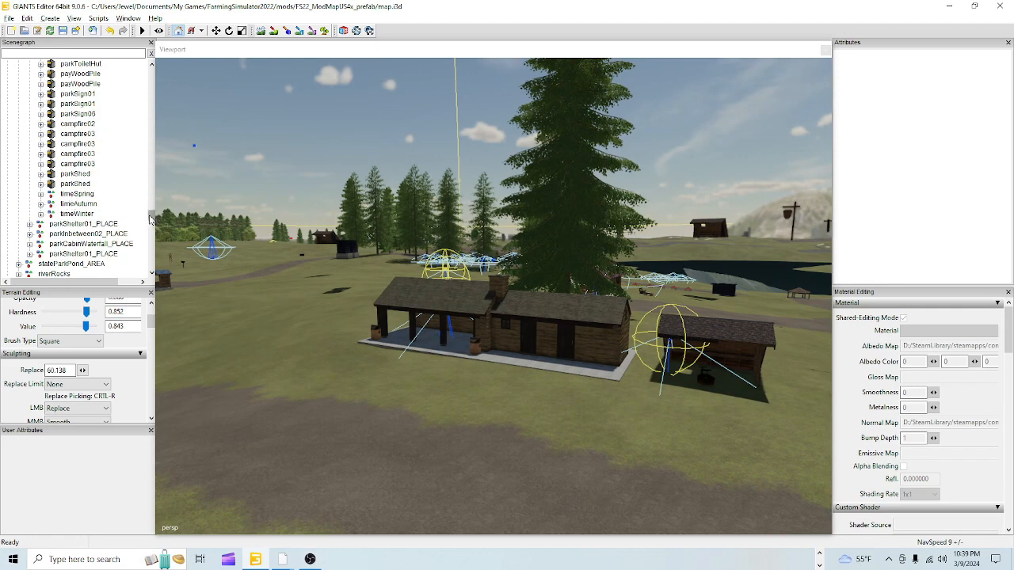
left_click_drag(151, 216, 152, 273)
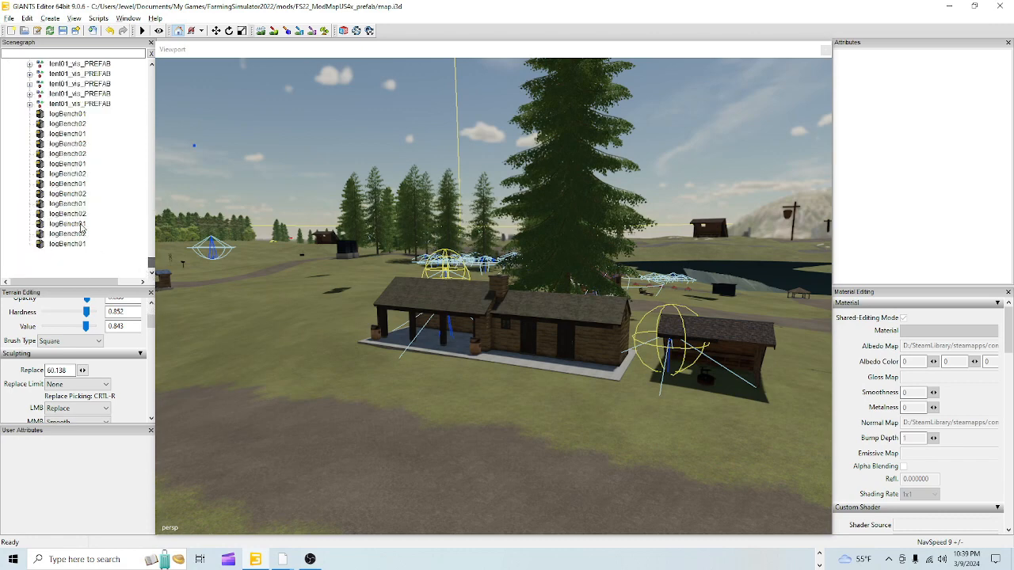
scroll(81, 227, "up", 8)
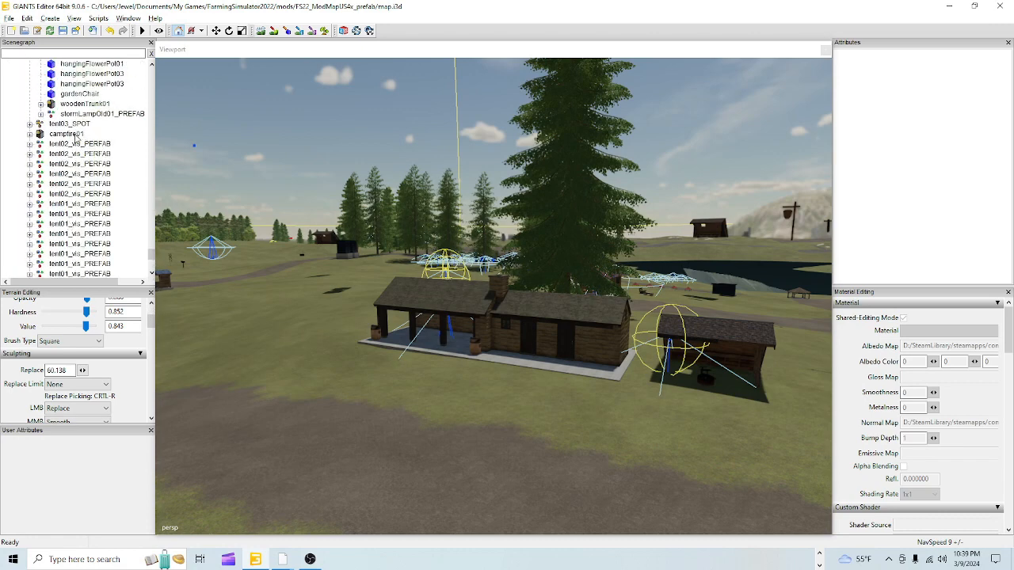
left_click(76, 136)
scroll(73, 147, "up", 2)
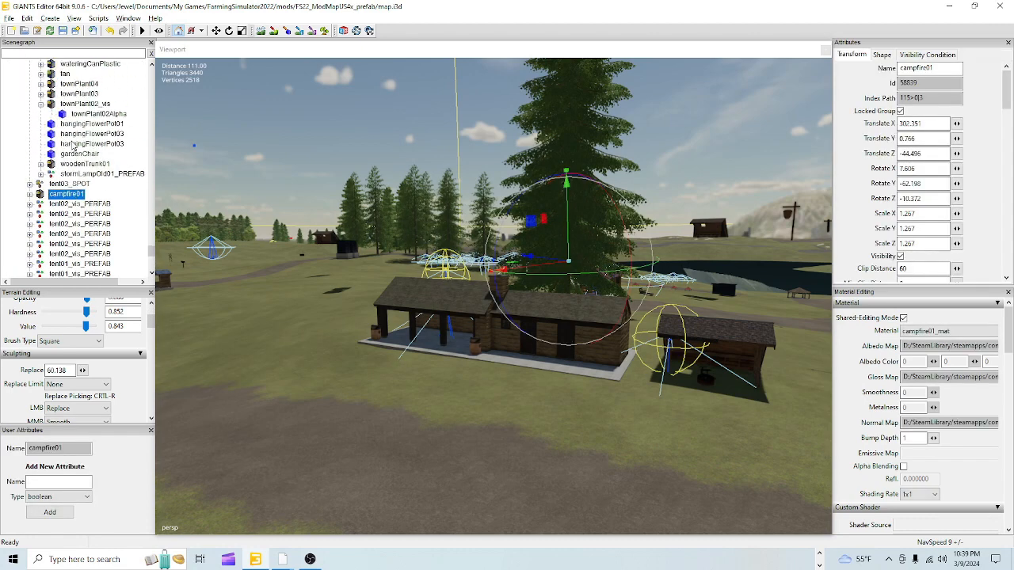
scroll(71, 149, "up", 2)
scroll(67, 162, "down", 2)
scroll(61, 186, "down", 3)
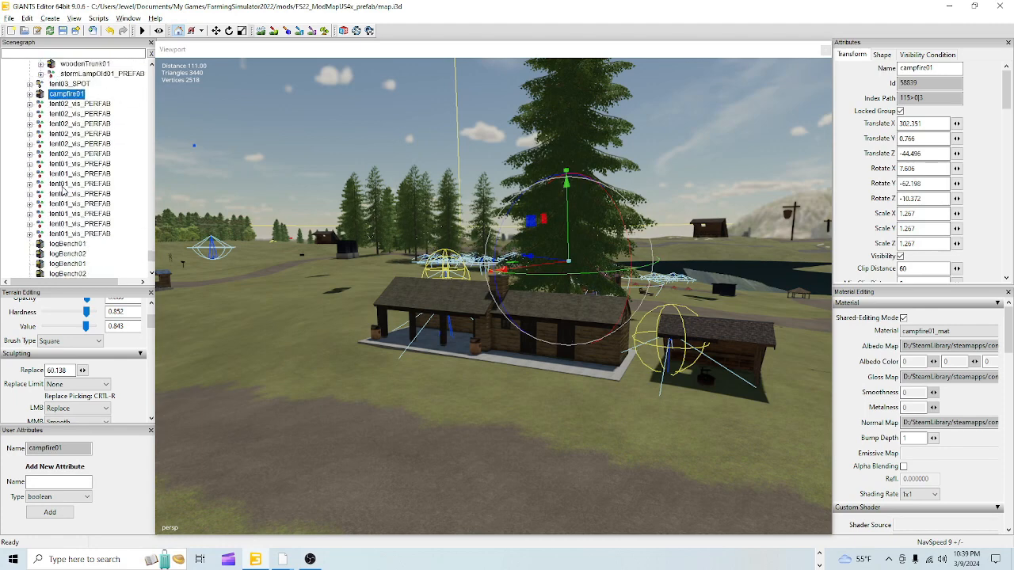
scroll(63, 188, "up", 10)
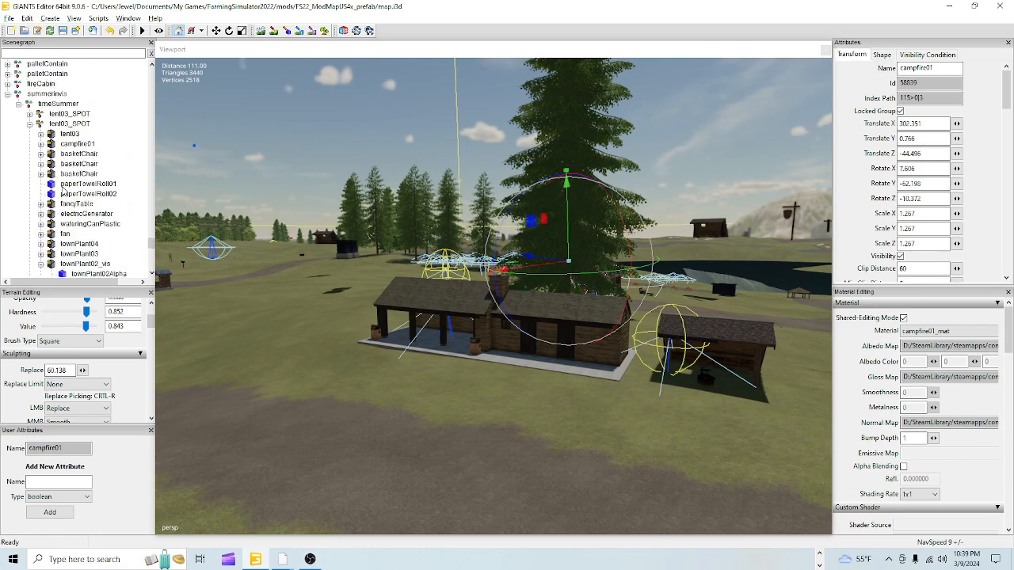
left_click(57, 104)
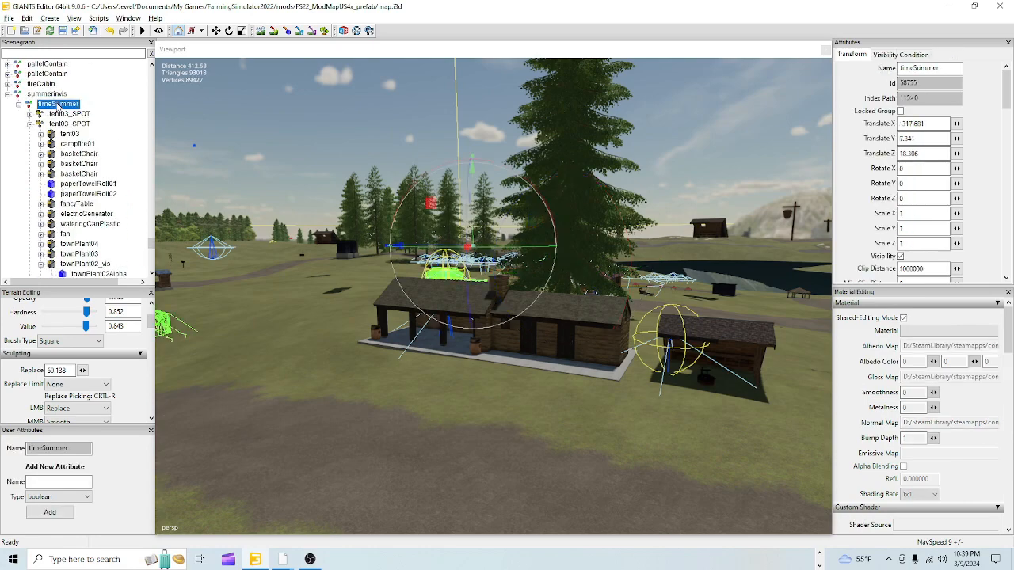
Step: Inspect the area around the log park building and dirt road with the timeSummer group's objects highlighted
left_click_drag(429, 355, 437, 341, "alt")
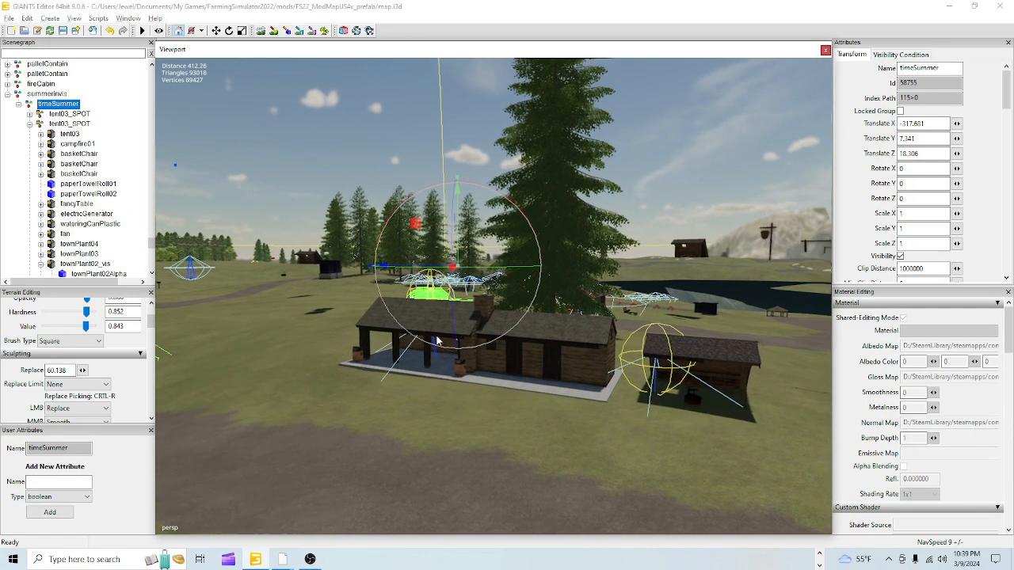
scroll(436, 337, "up", 4)
left_click_drag(309, 280, 511, 264, "alt")
scroll(511, 264, "down", 6)
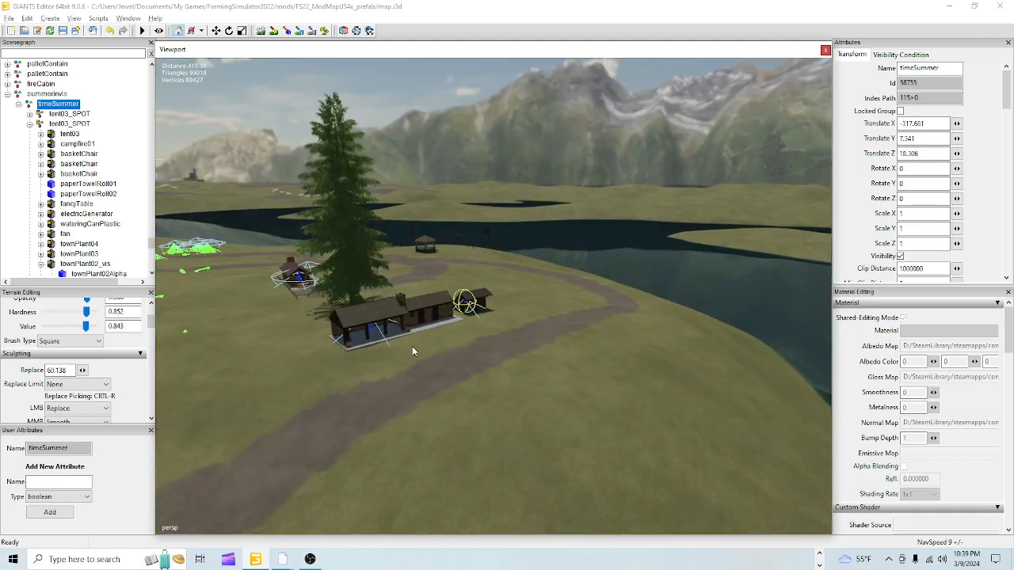
left_click_drag(412, 346, 406, 374, "alt")
scroll(406, 373, "up", 5)
left_click_drag(679, 208, 446, 236, "alt")
scroll(458, 290, "down", 4)
left_click_drag(458, 291, 549, 321, "alt")
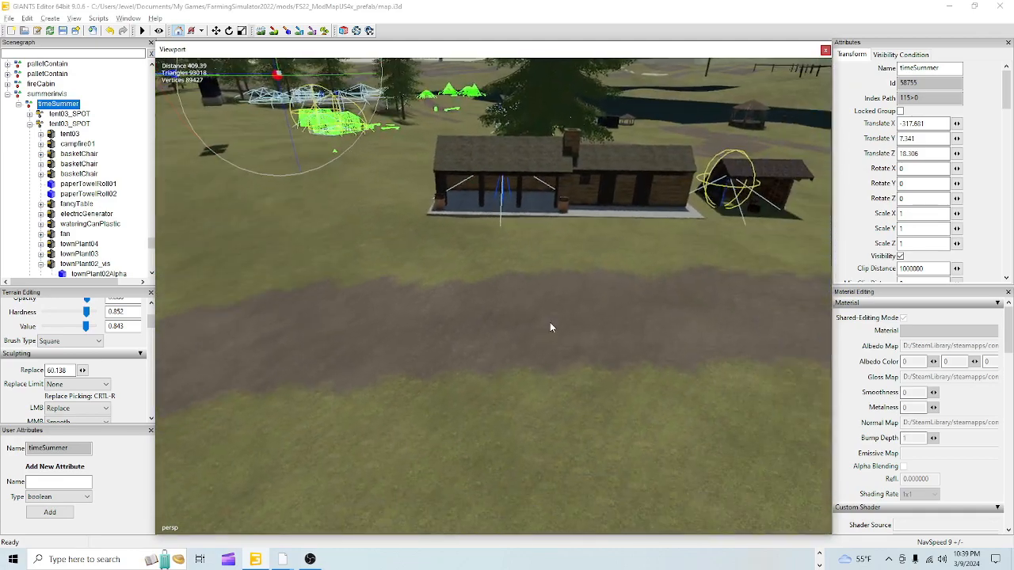
scroll(552, 327, "up", 5)
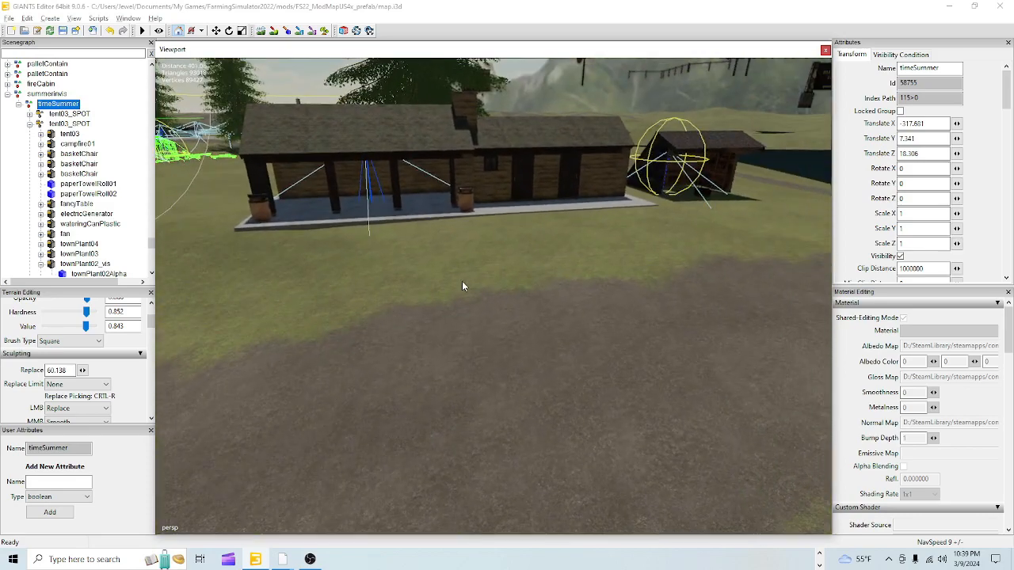
scroll(467, 295, "down", 3)
left_click_drag(473, 307, 449, 275, "alt")
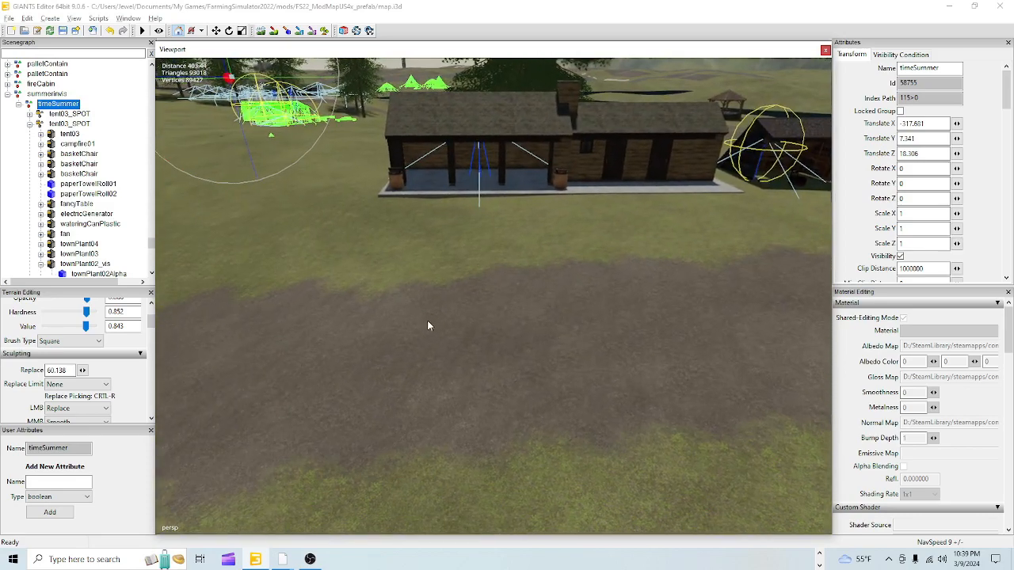
scroll(427, 317, "up", 3)
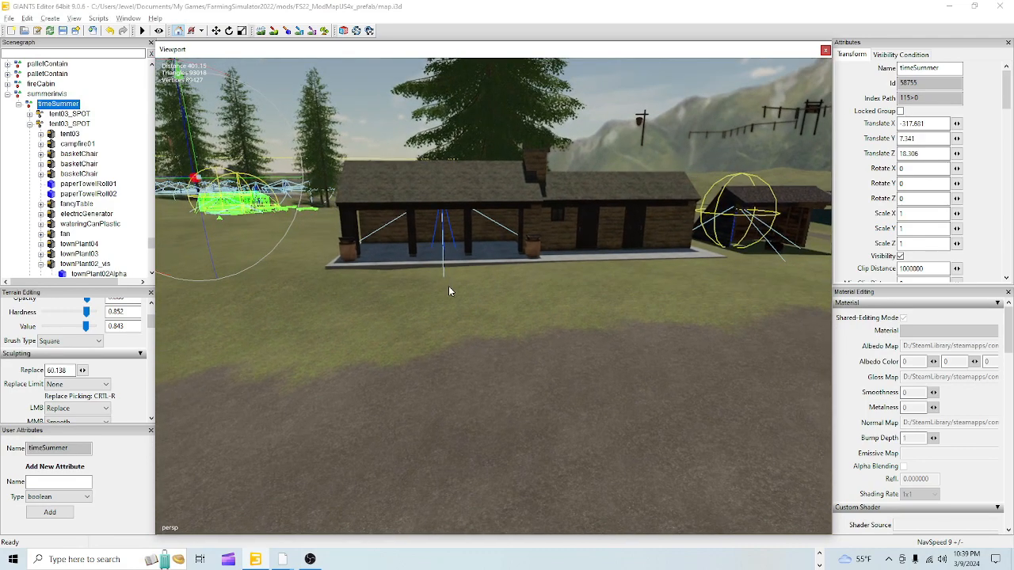